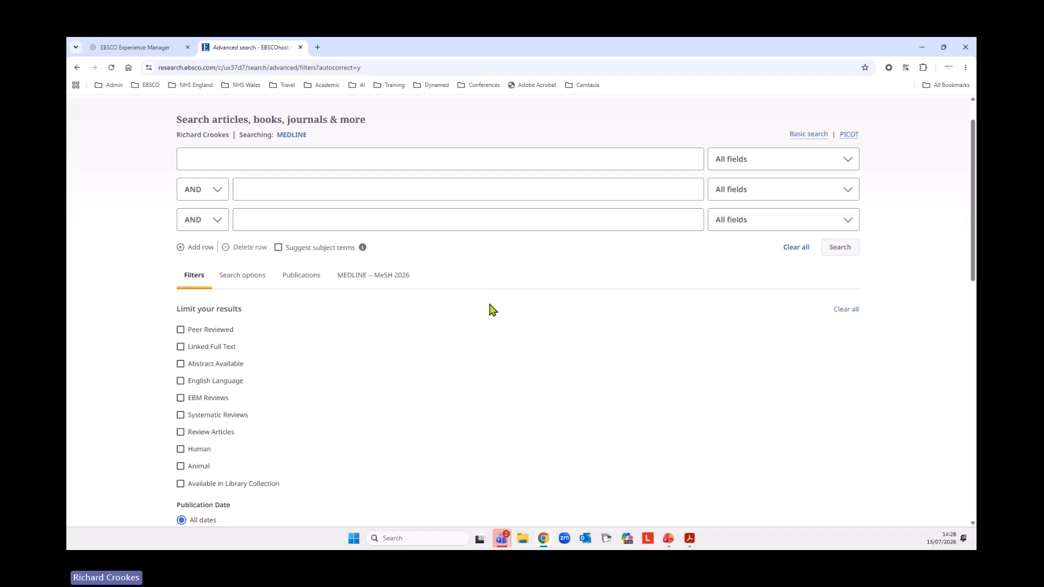
# Look through the alphabetical list of MEDLINE publications and open the MEDLINE – MeSH 2026 term browser
pyautogui.scroll(1, 523, 322)
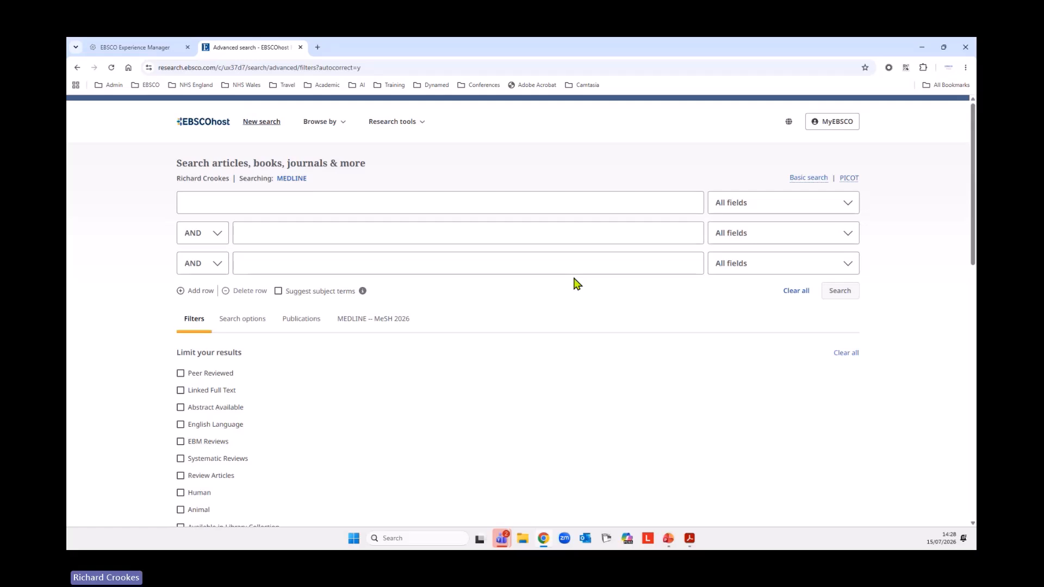
pyautogui.click(328, 128)
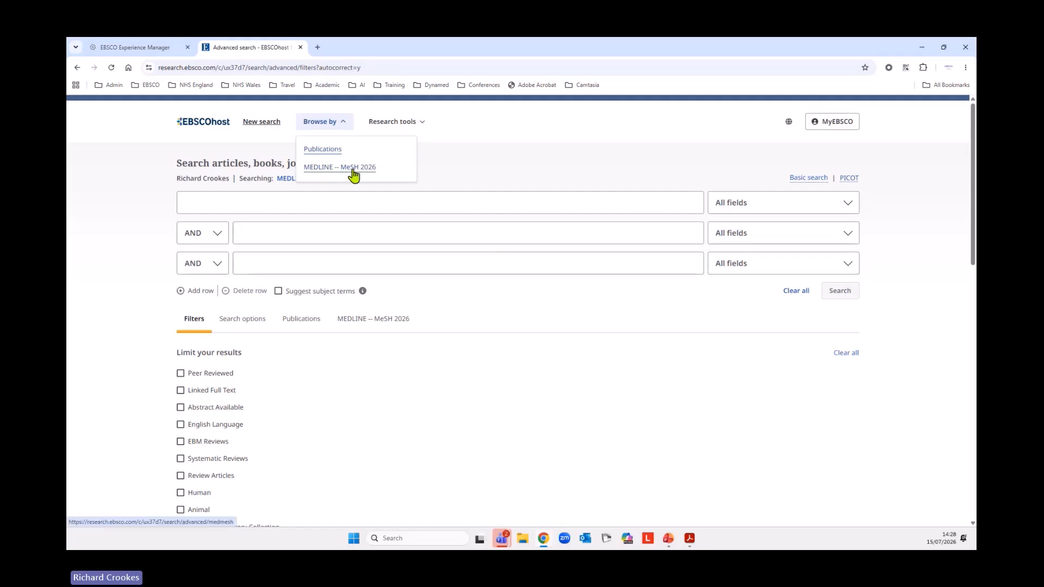
pyautogui.click(318, 150)
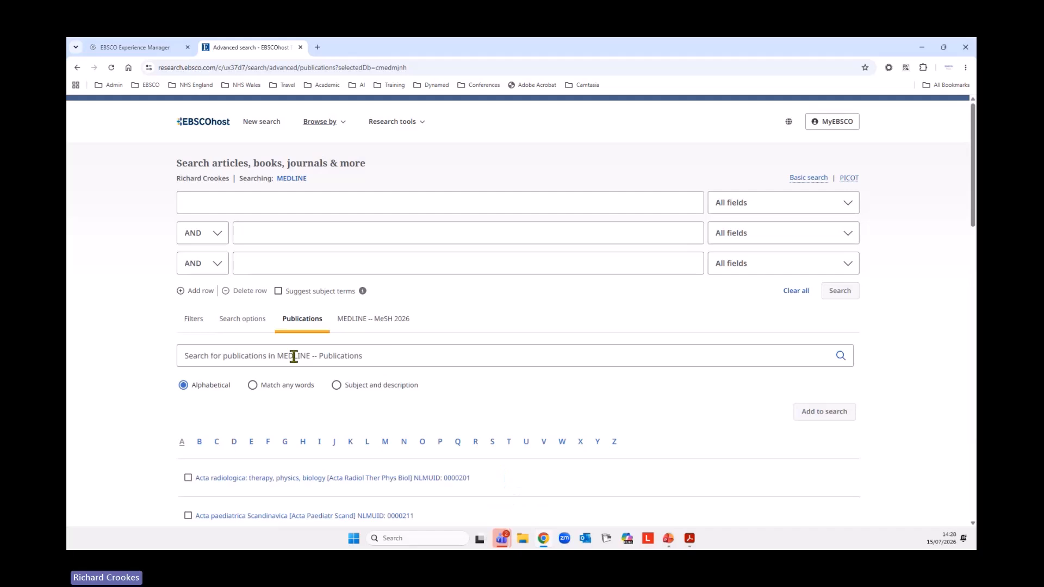
pyautogui.scroll(-3, 154, 358)
pyautogui.scroll(-3, 147, 360)
pyautogui.scroll(4, 136, 361)
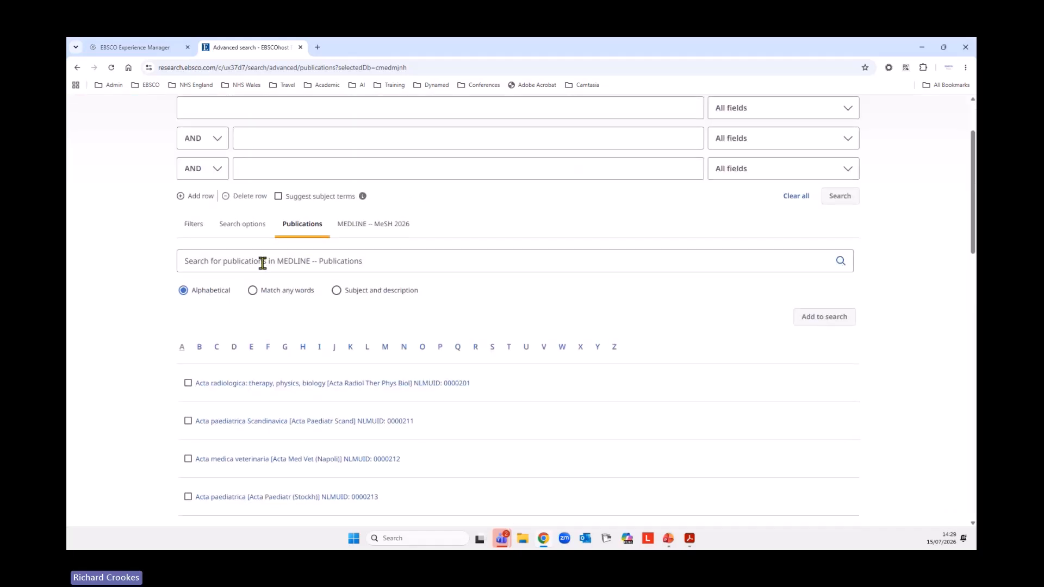
pyautogui.scroll(-2, 106, 309)
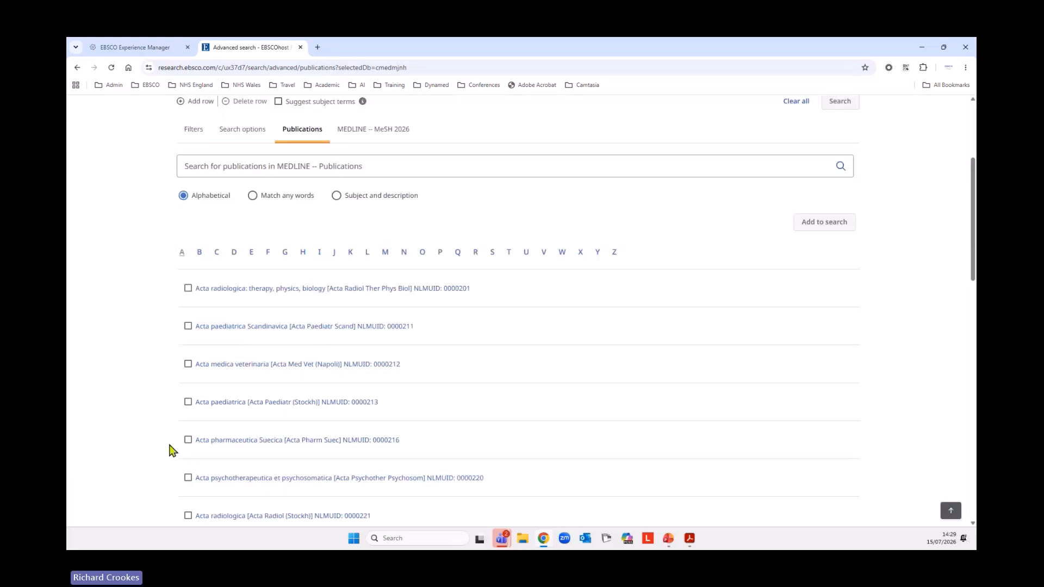
pyautogui.scroll(4, 133, 338)
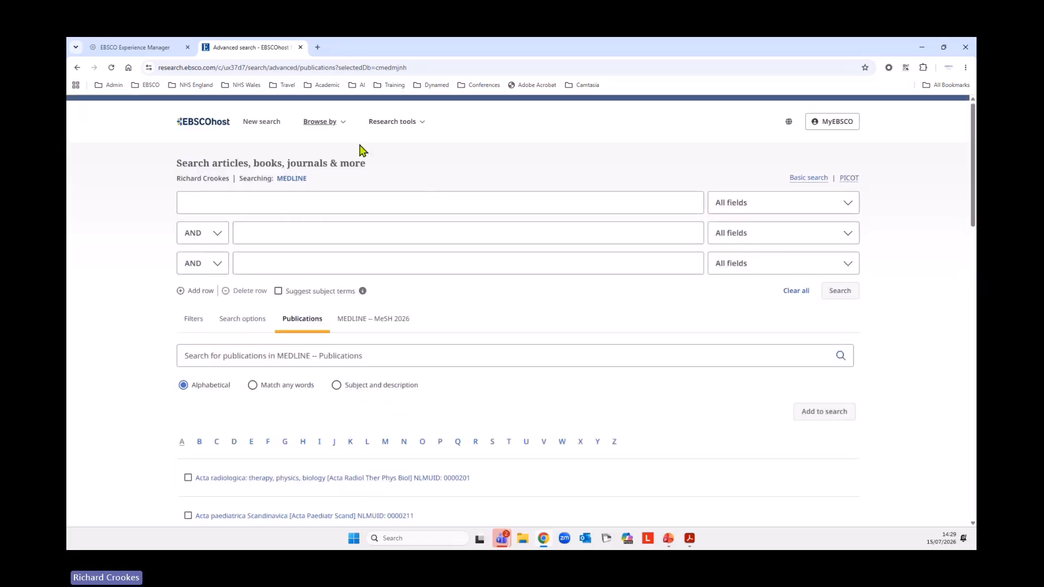
pyautogui.click(319, 123)
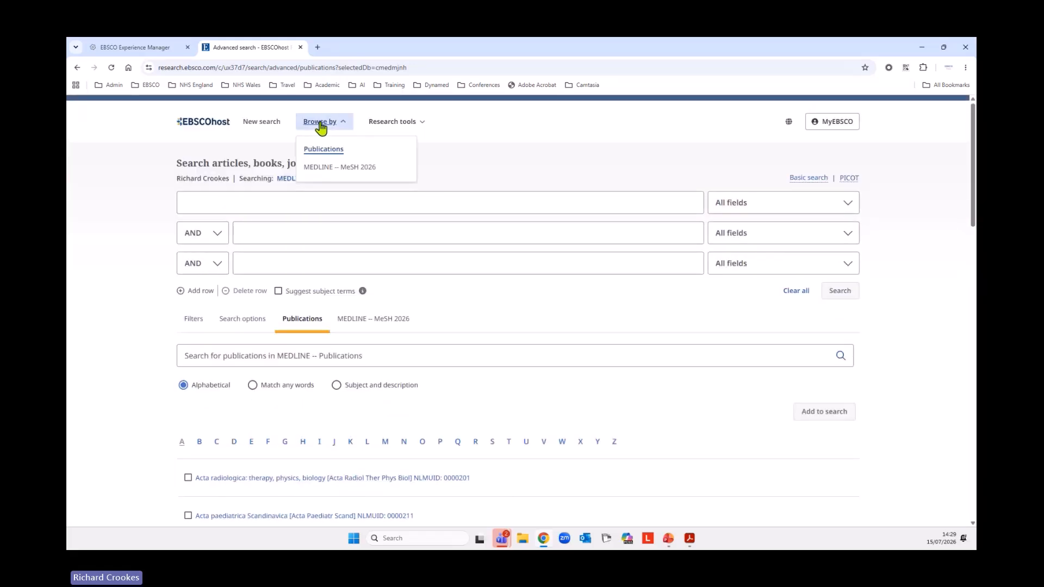
pyautogui.click(340, 168)
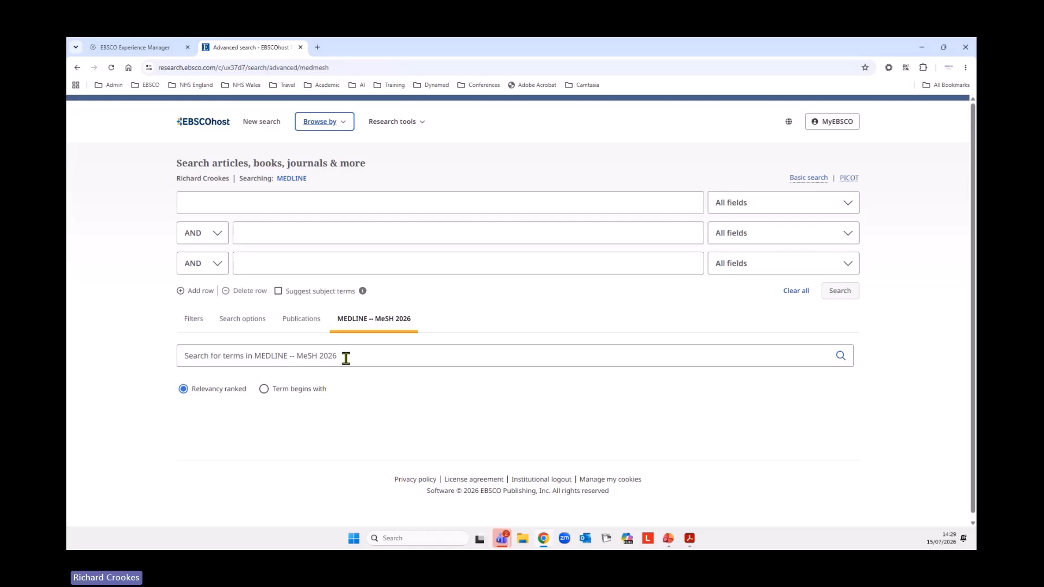
# View the EBSCO Connect Quick Start Guide linked from the research tools and return to the EBSCOhost search page
pyautogui.click(418, 125)
pyautogui.click(407, 152)
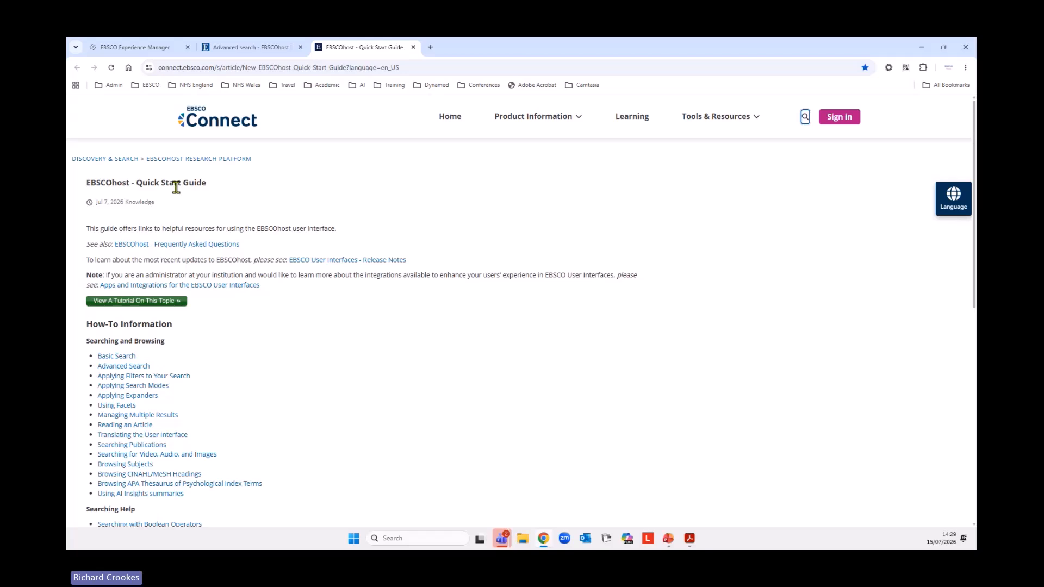
pyautogui.click(275, 48)
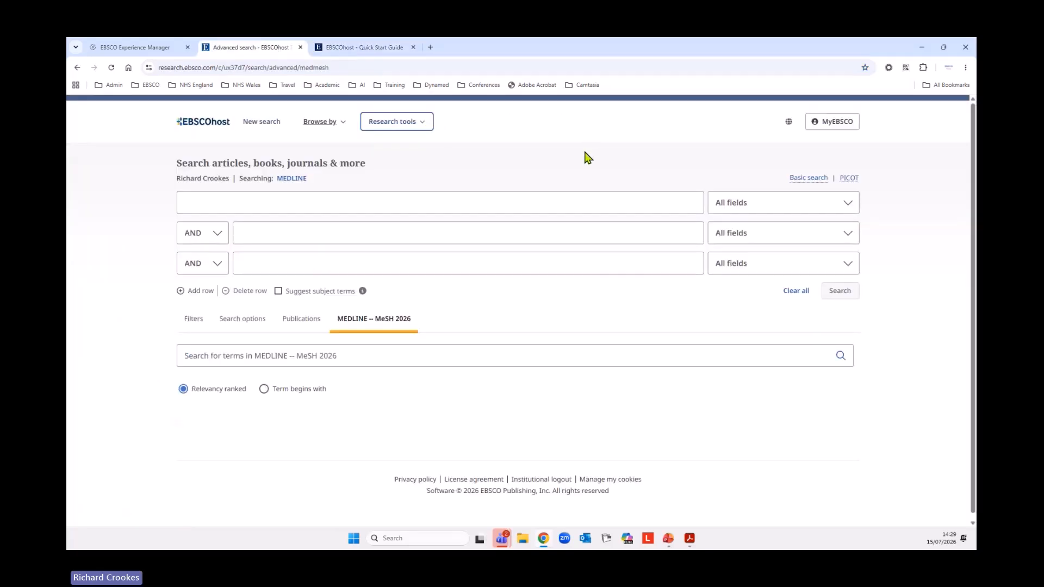
pyautogui.click(428, 125)
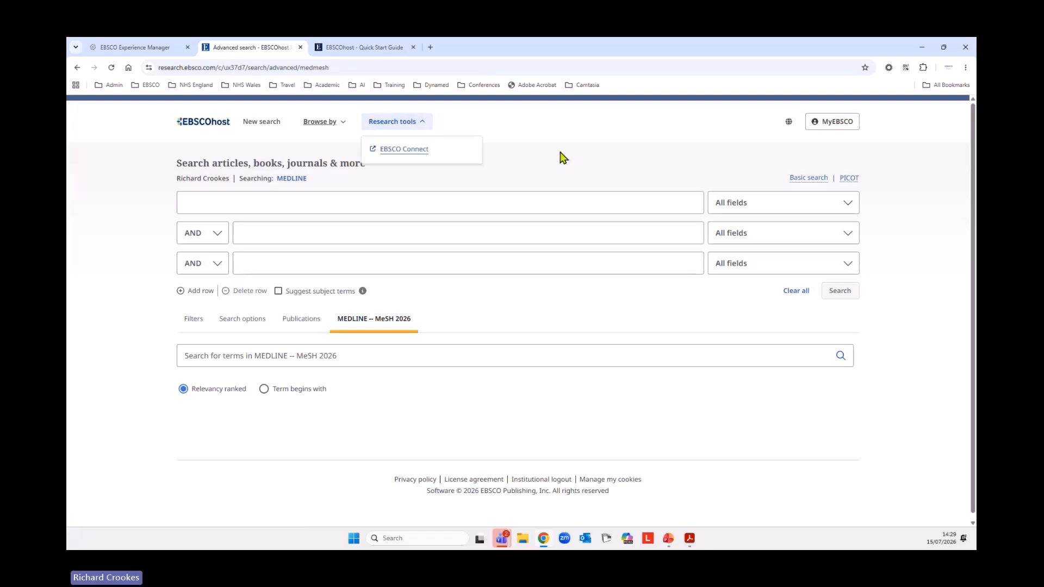
pyautogui.click(617, 140)
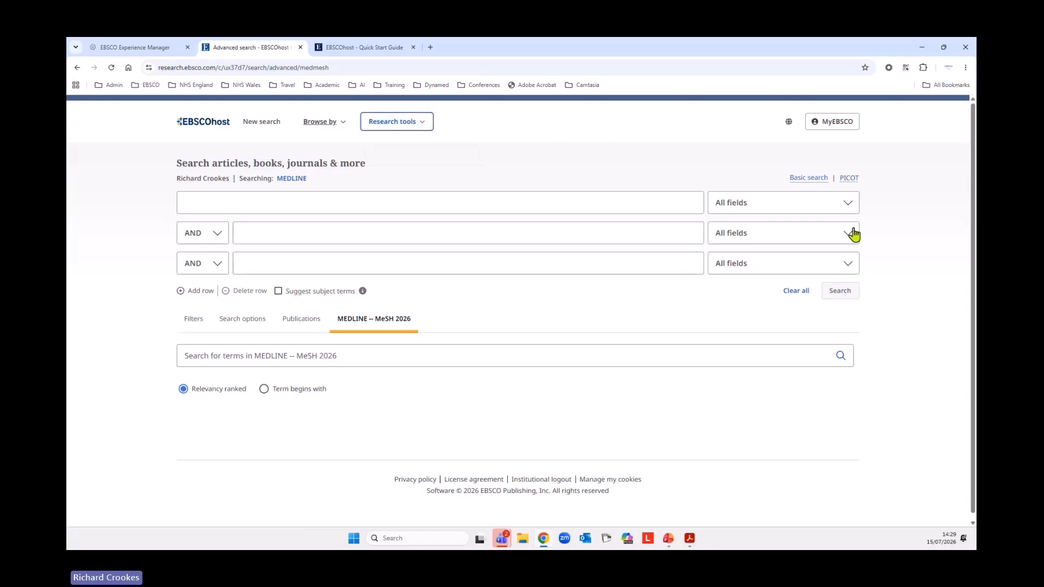
# Start a new search and view the list of available interface languages without changing the language
pyautogui.click(264, 124)
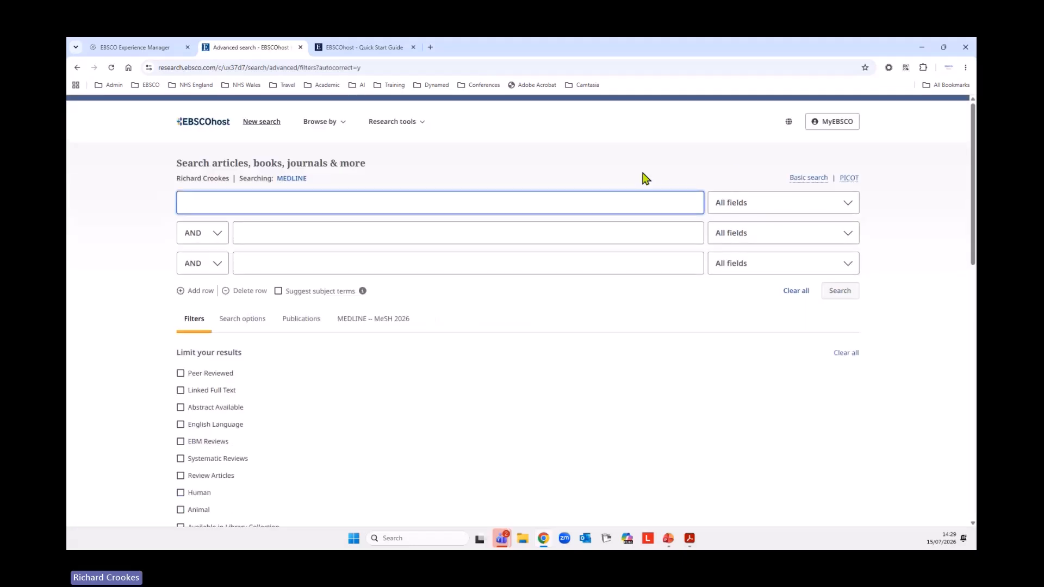
pyautogui.click(789, 124)
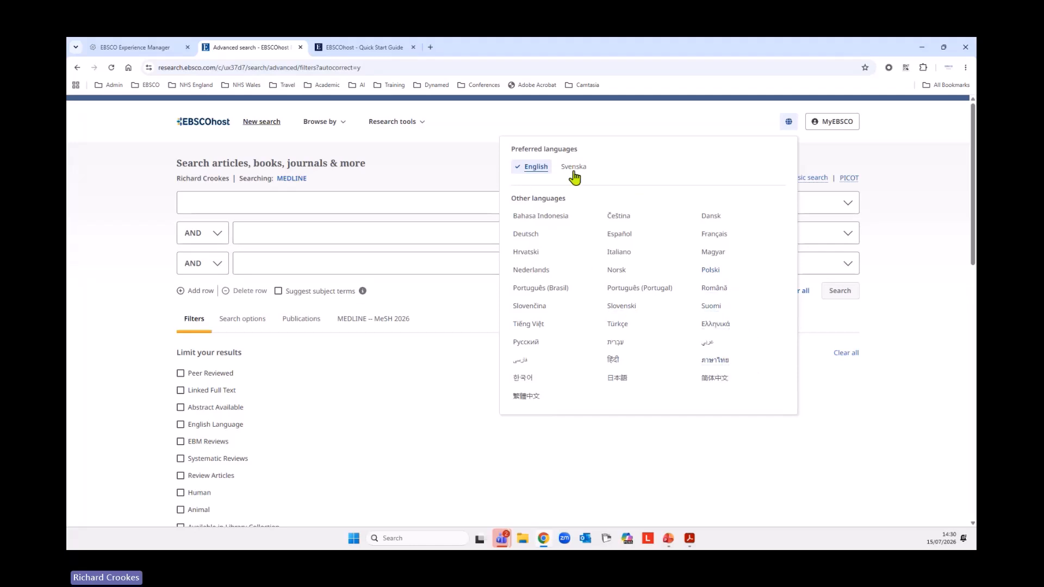
pyautogui.press('Escape')
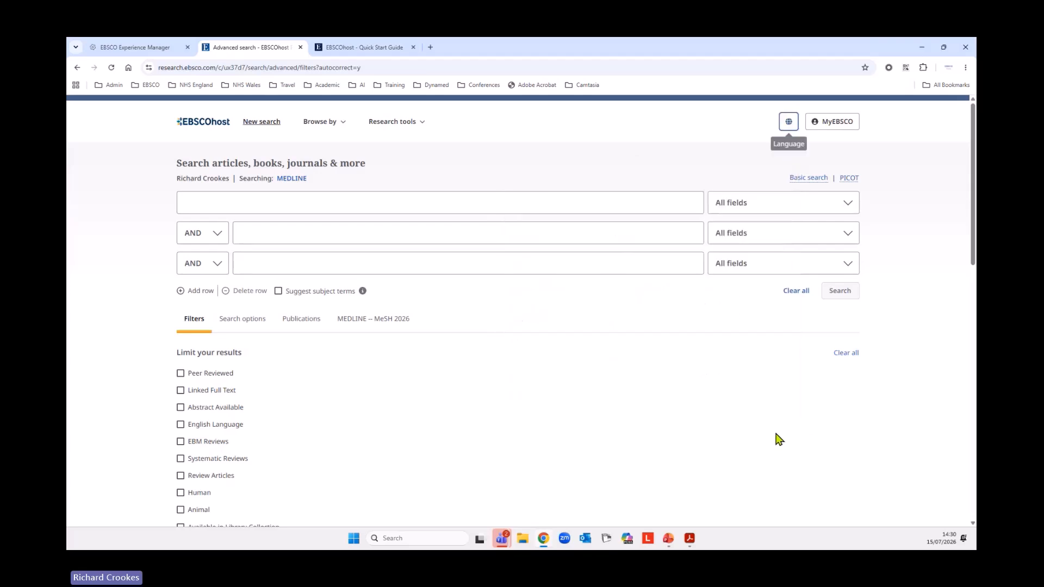
# Open the MyEBSCO account creation form, review its fields and tick the data collection consent
pyautogui.click(841, 128)
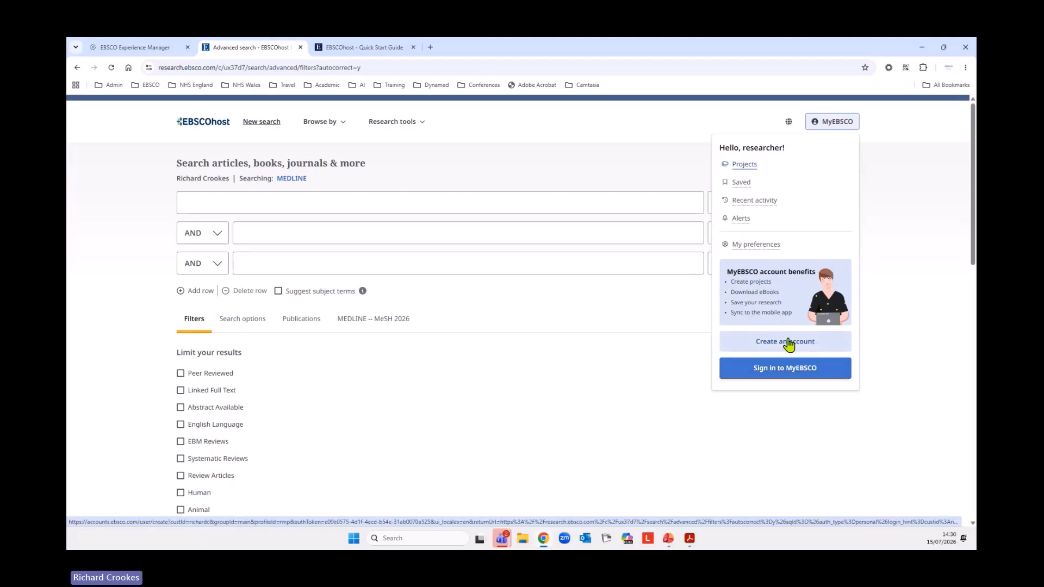
pyautogui.click(789, 342)
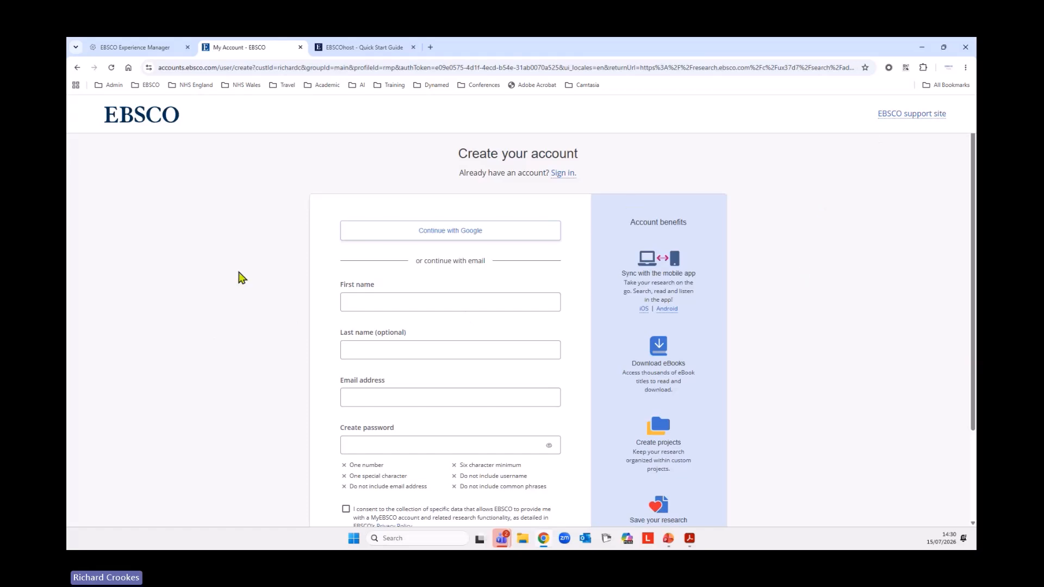
pyautogui.scroll(-1, 243, 278)
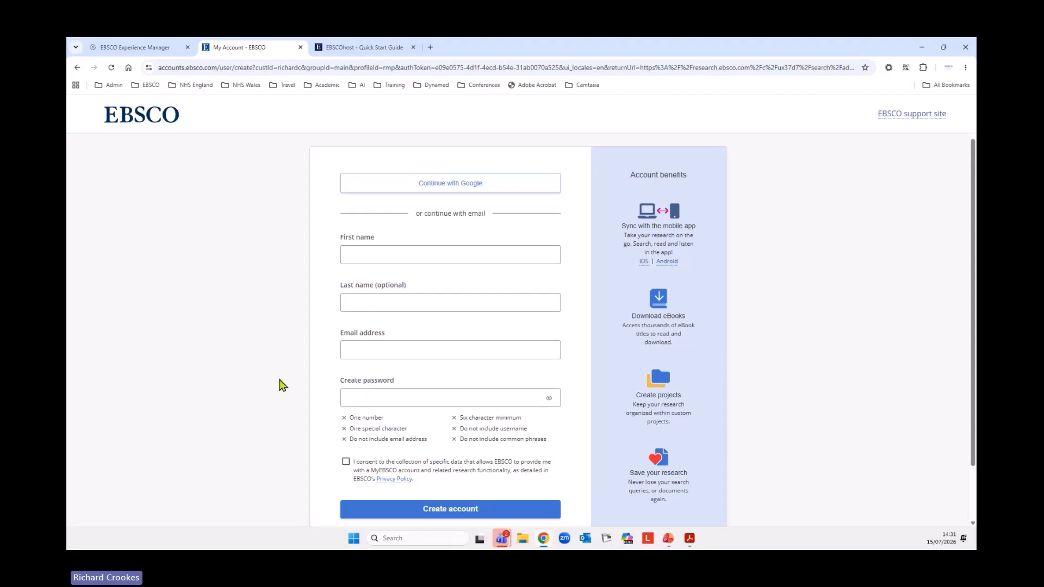
pyautogui.scroll(-2, 366, 359)
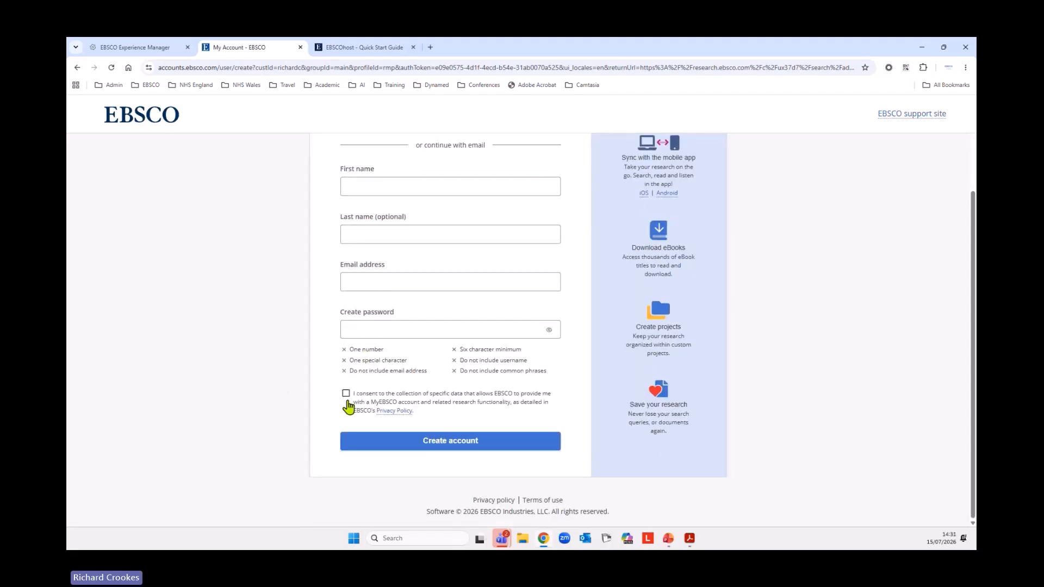
pyautogui.click(346, 394)
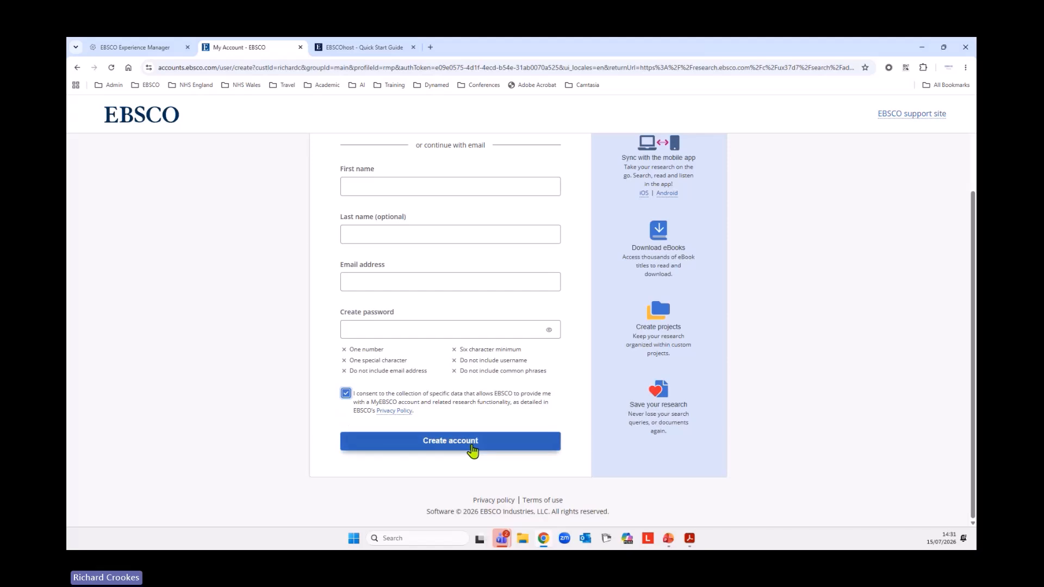
pyautogui.scroll(3, 473, 450)
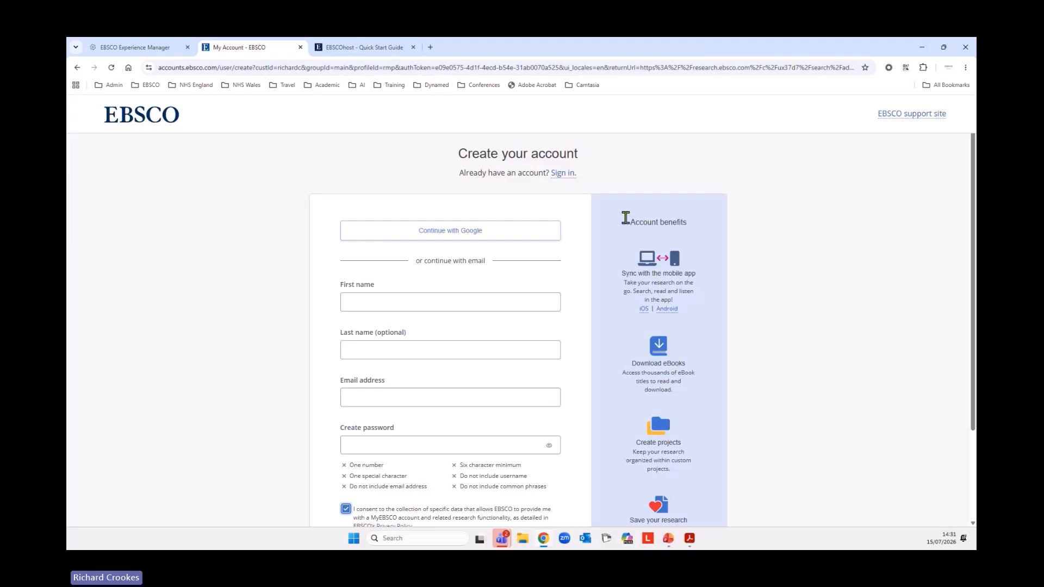
# Sign in to MyEBSCO with the saved account e-mail and password, and view the personal account options
pyautogui.click(560, 174)
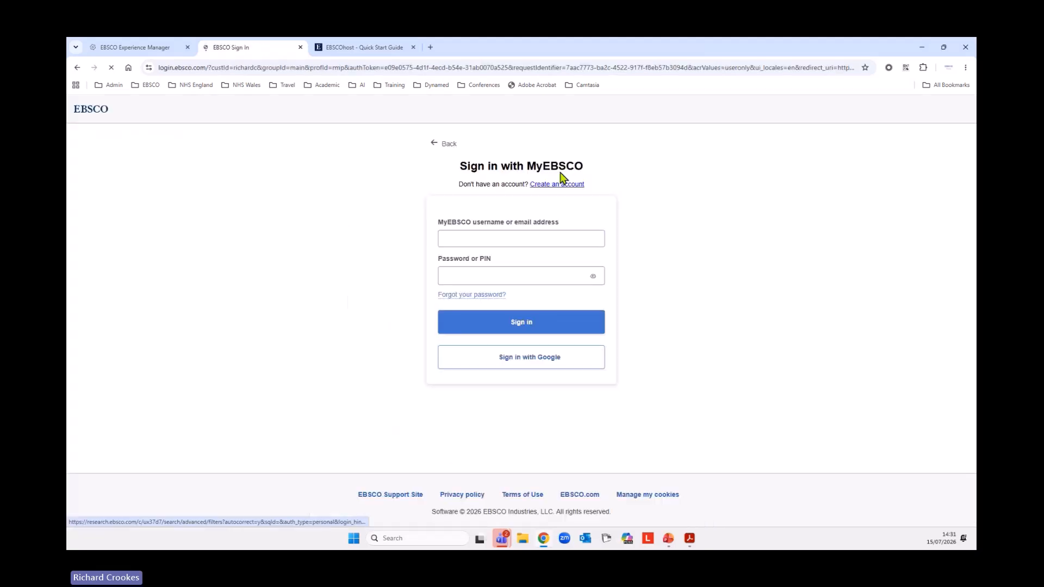
pyautogui.click(522, 241)
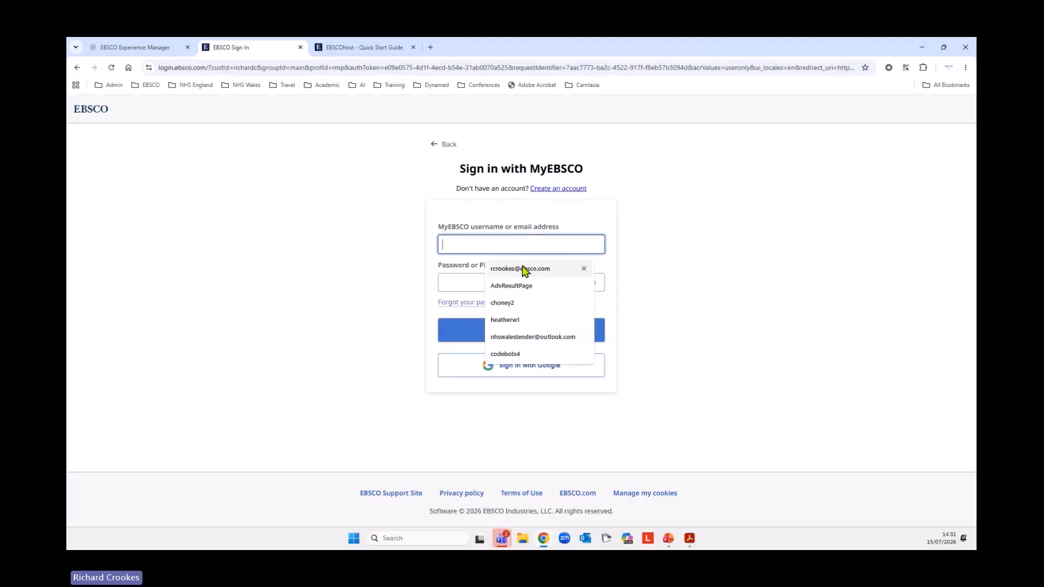
pyautogui.click(527, 269)
pyautogui.click(534, 286)
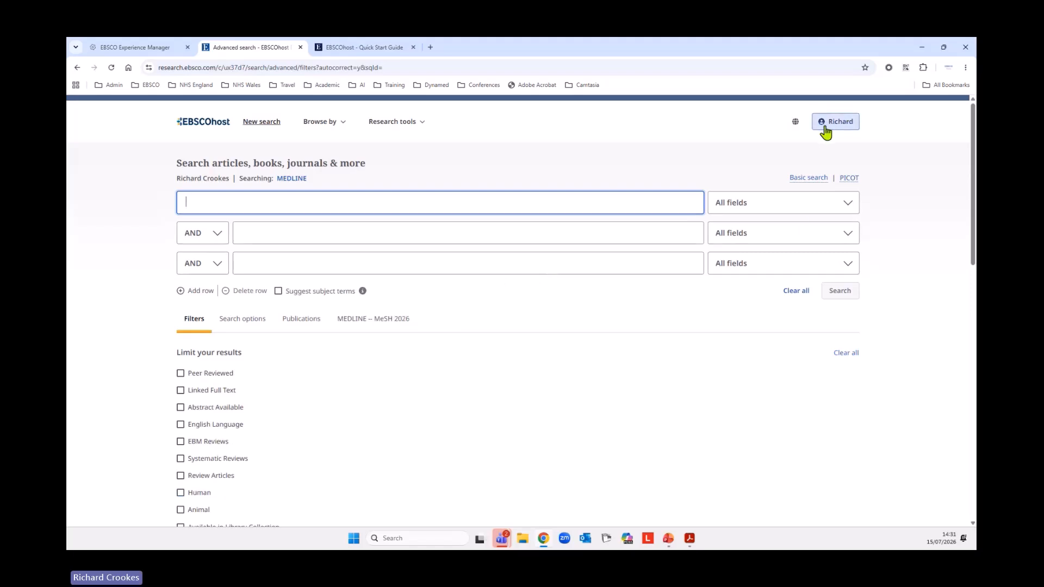
pyautogui.click(851, 126)
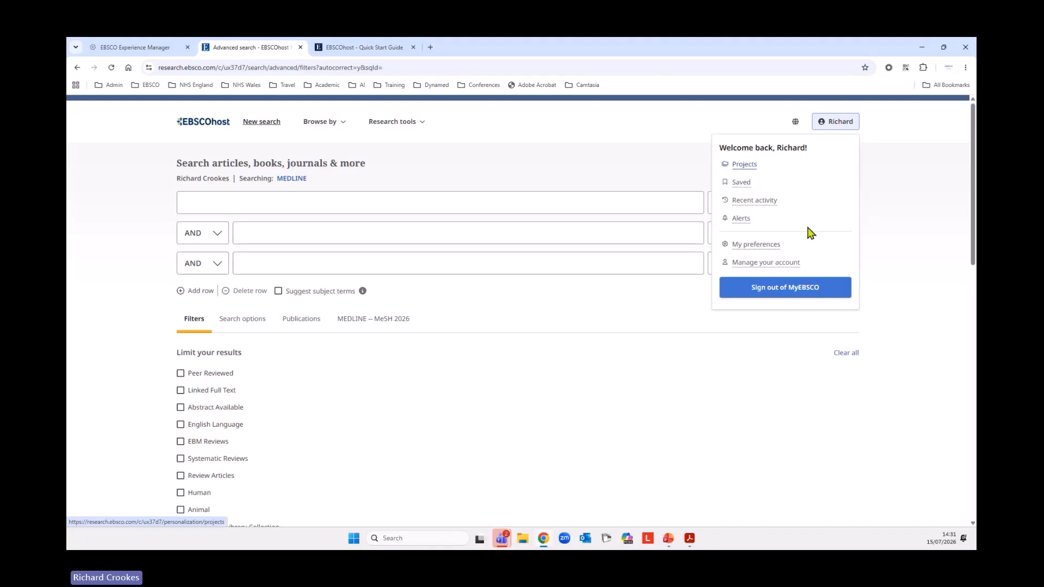
pyautogui.click(626, 139)
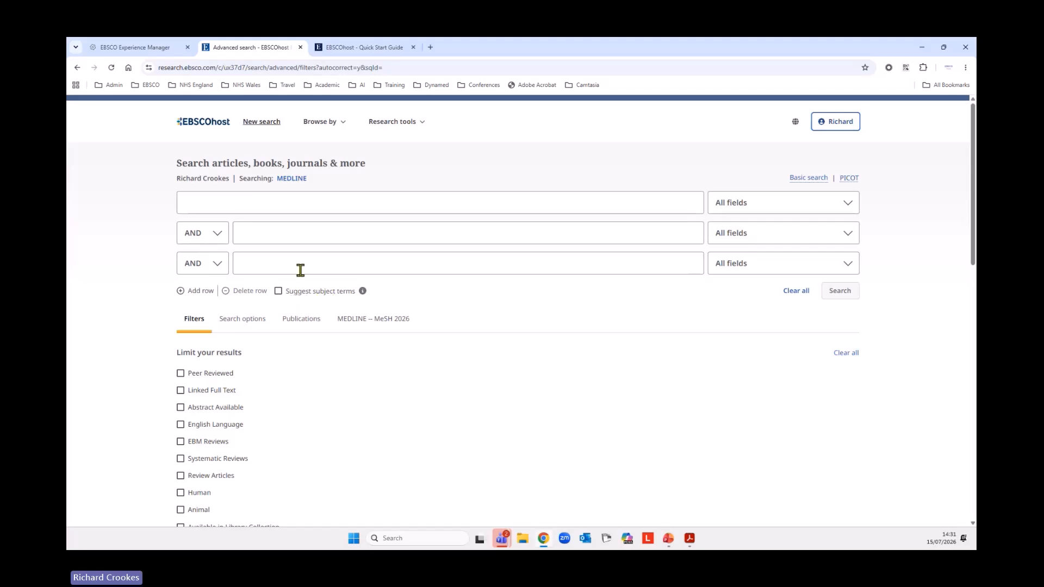
# Read the explanation of the suggest subject terms option, highlighting the mention of the Subject Terms authority file
pyautogui.click(362, 291)
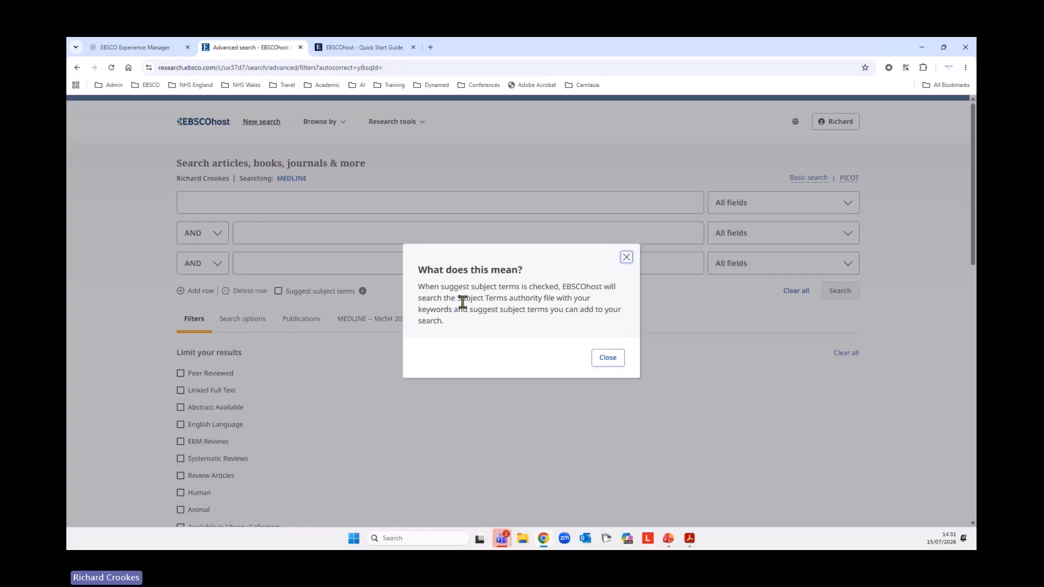
pyautogui.moveTo(457, 298); pyautogui.dragTo(557, 300)
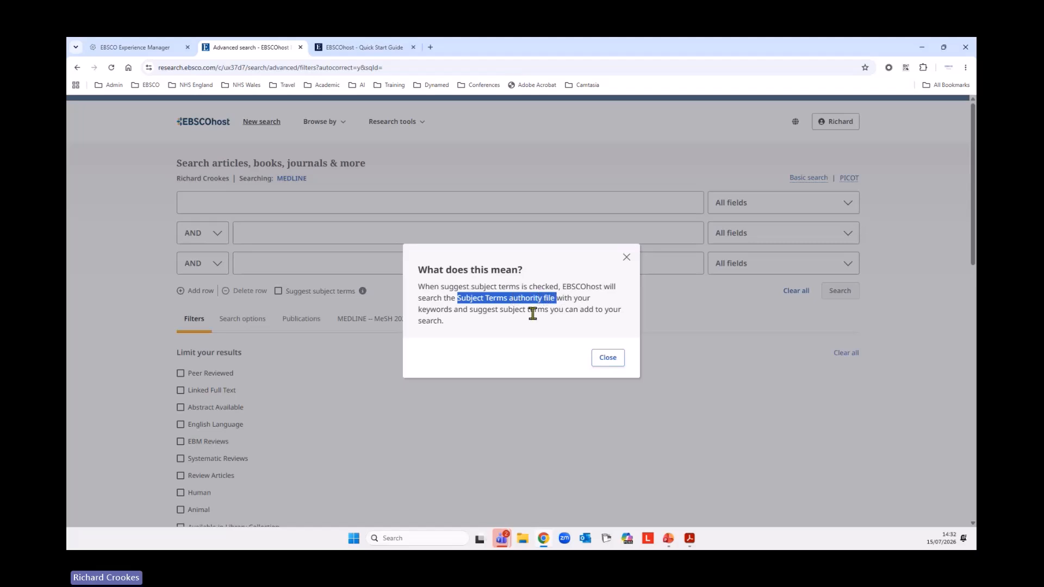
pyautogui.moveTo(456, 299); pyautogui.dragTo(558, 299)
pyautogui.click(627, 258)
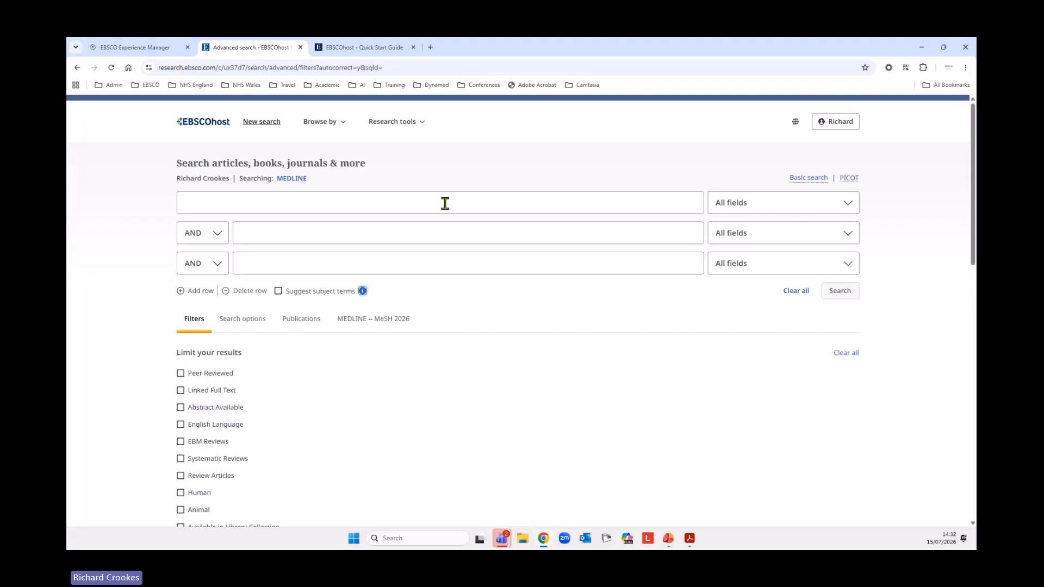
# Enter the query aged OR elder* OR "older people" OR old in the first search row
pyautogui.click(409, 203)
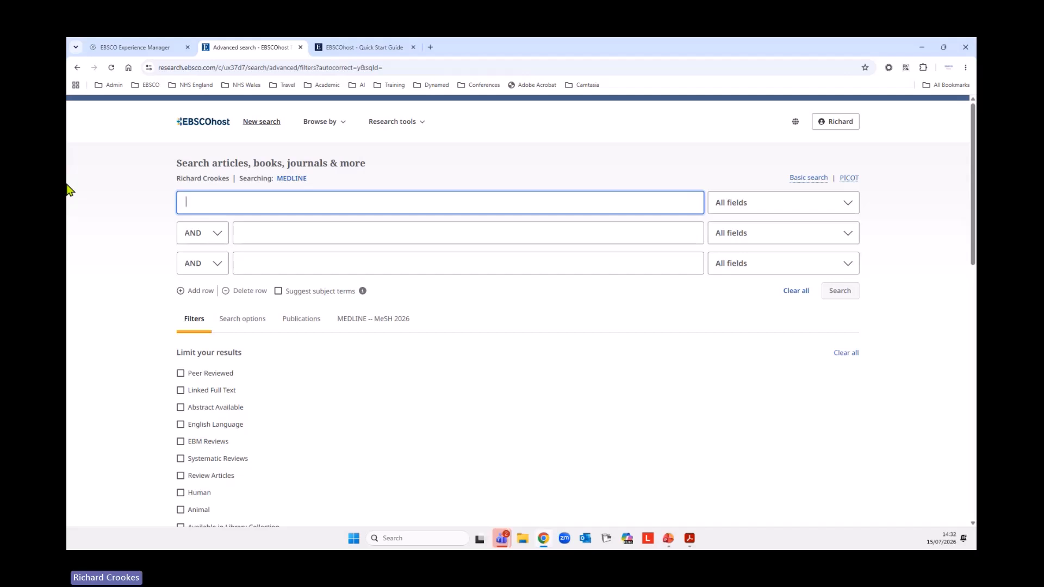
pyautogui.write('age')
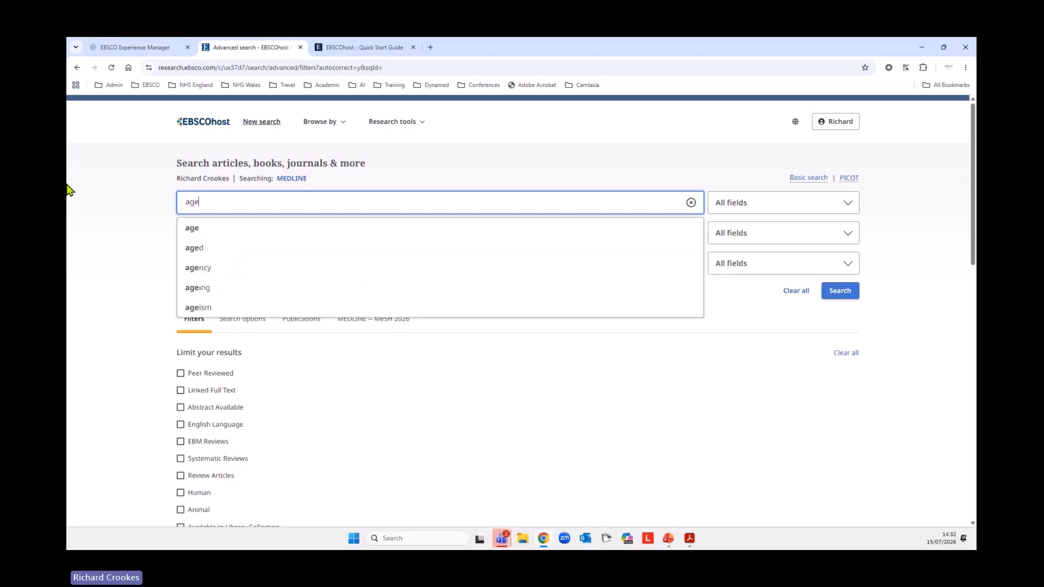
pyautogui.write('d OR el')
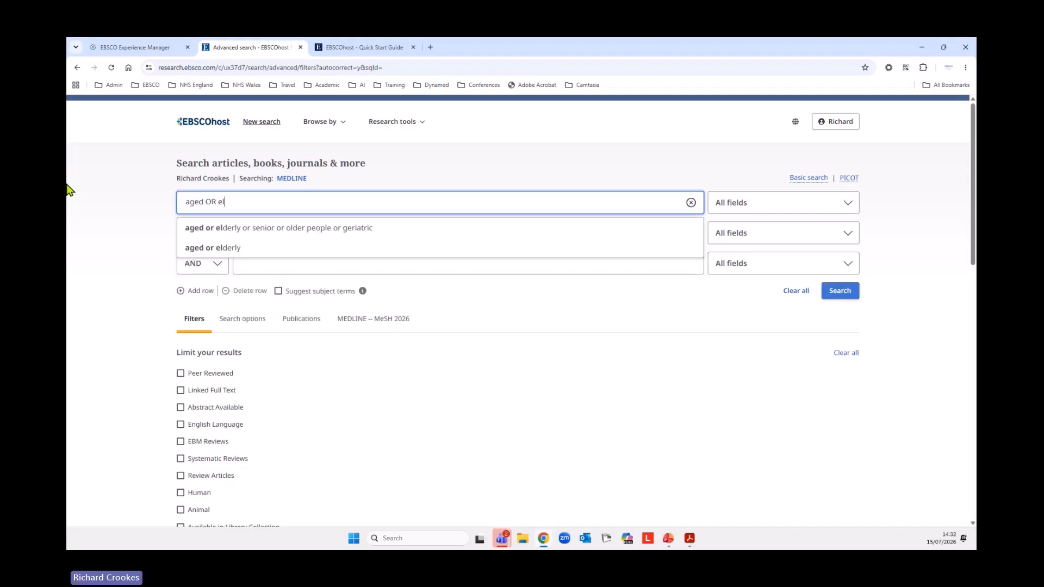
pyautogui.write('derly')
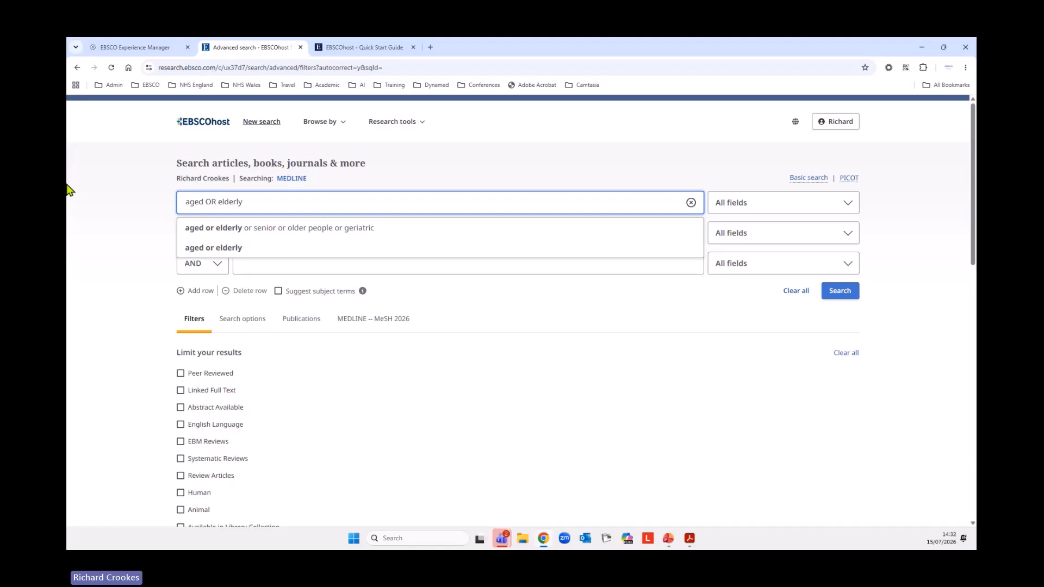
pyautogui.press('BackSpace')
pyautogui.press('BackSpace')
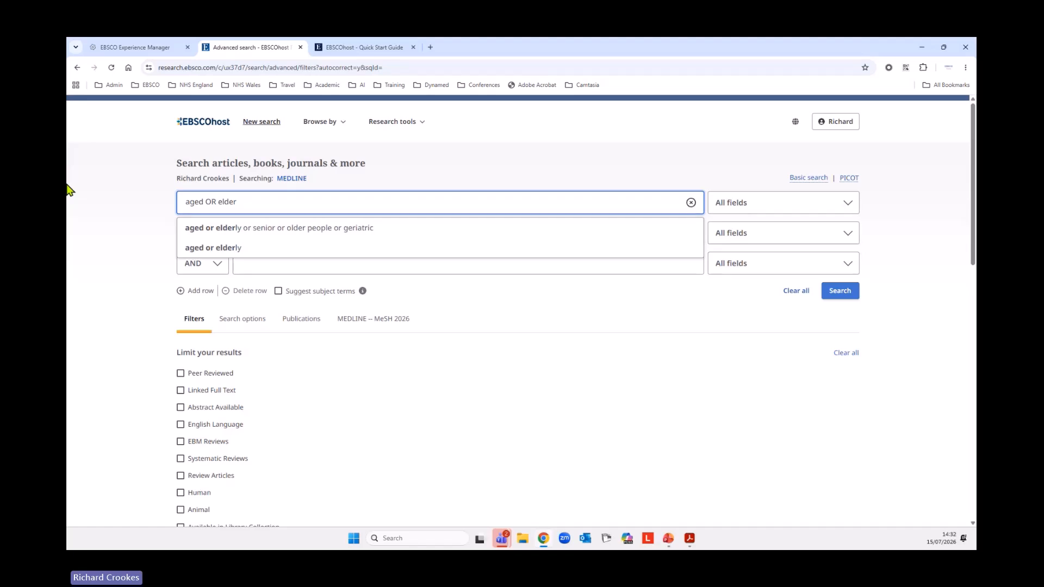
pyautogui.write('*')
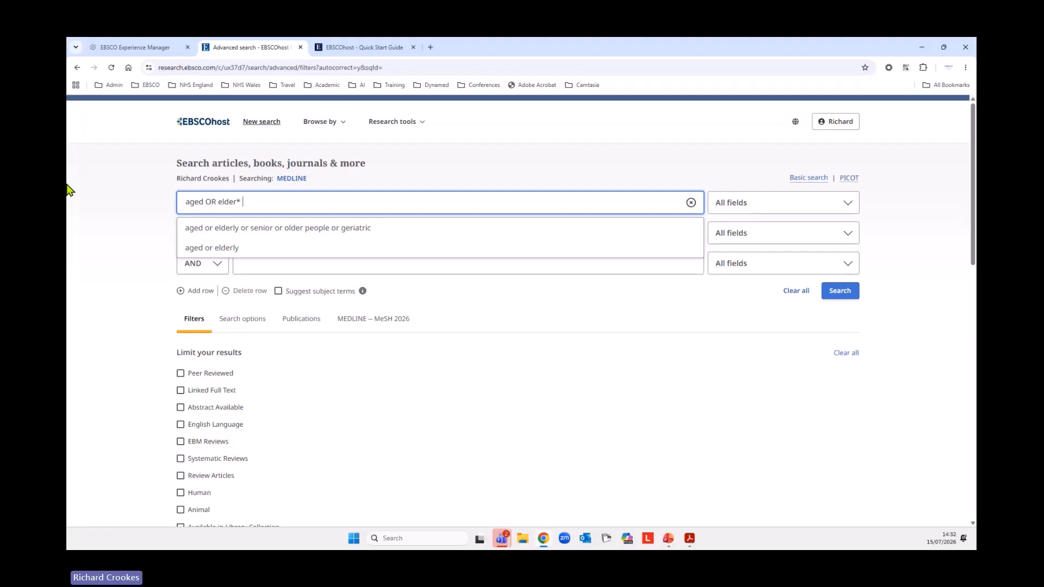
pyautogui.write('OR "old')
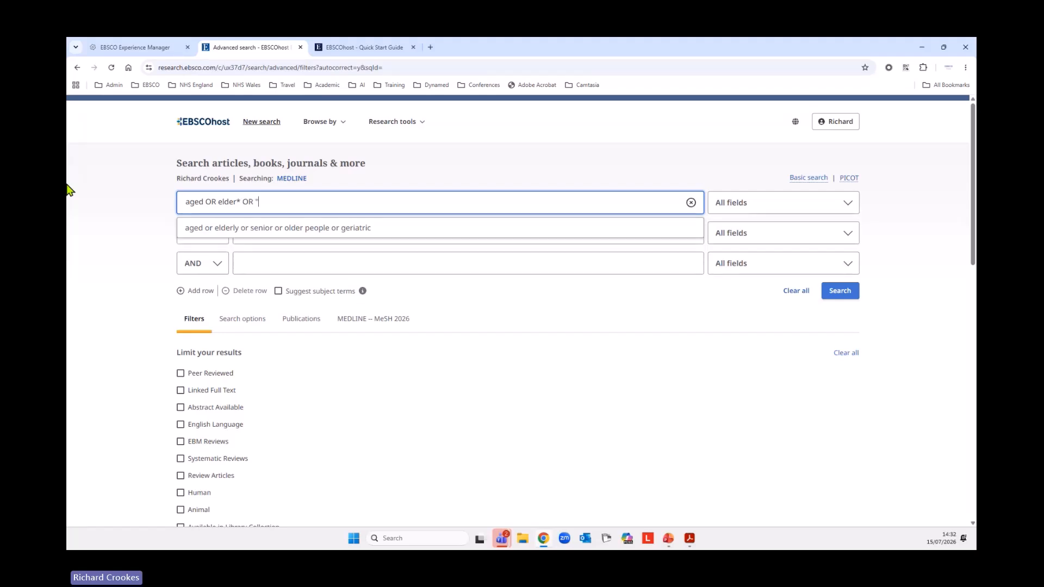
pyautogui.write('er people"')
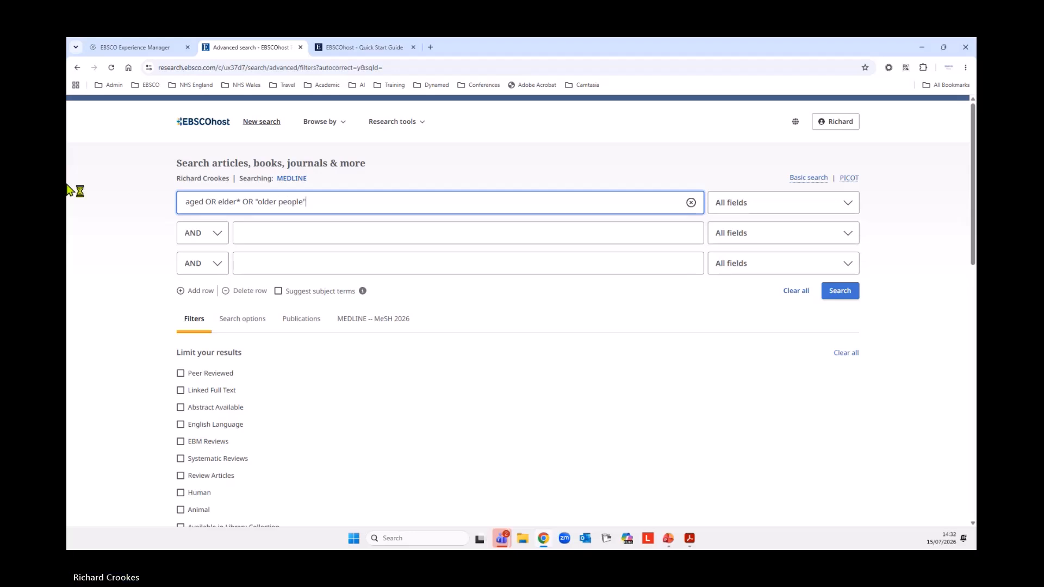
pyautogui.write(' OR old')
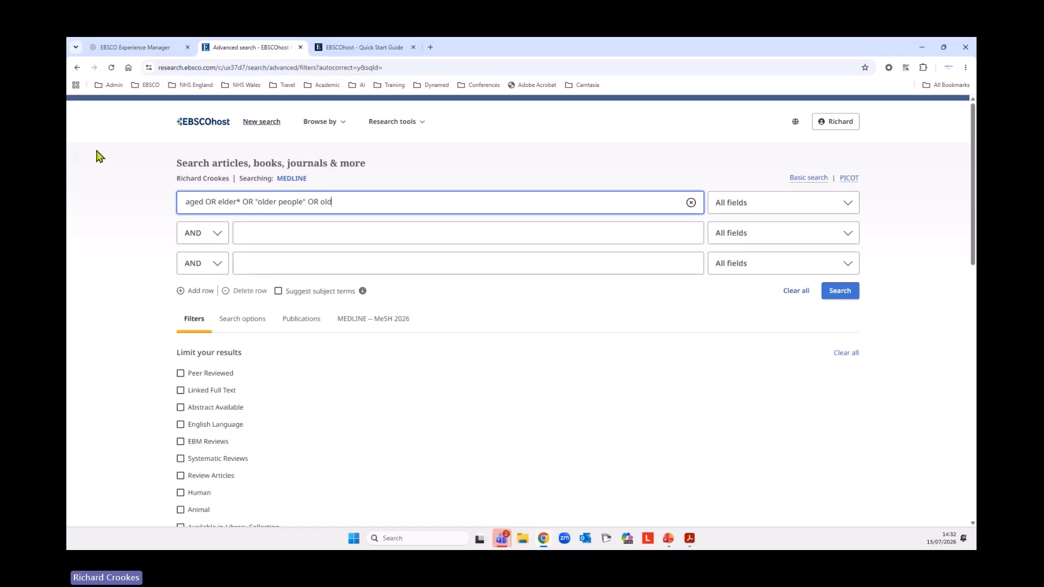
# Limit the query in the first row to the XB field and run the search
pyautogui.click(852, 205)
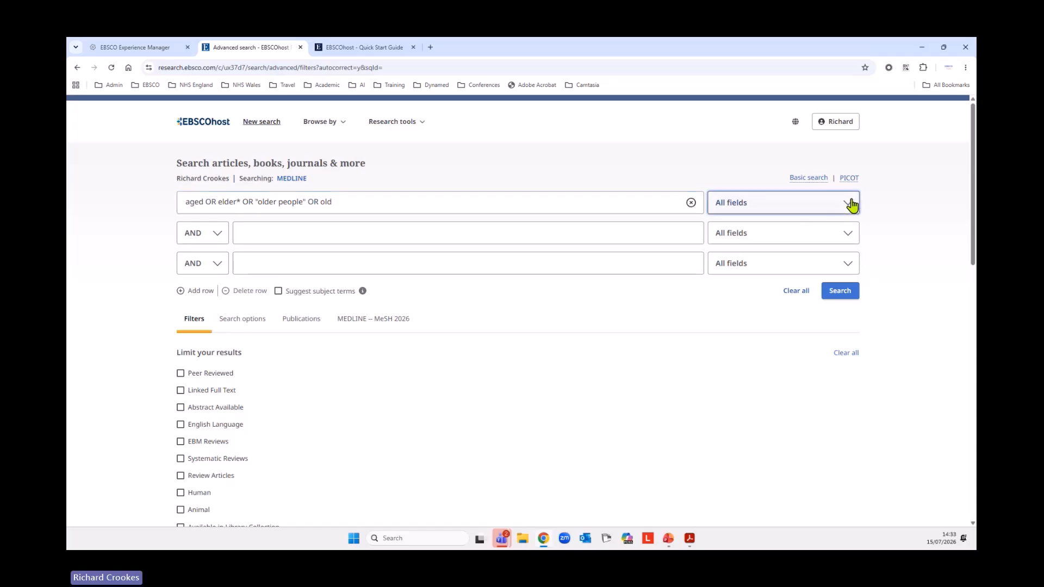
pyautogui.click(851, 205)
pyautogui.click(754, 279)
pyautogui.click(837, 292)
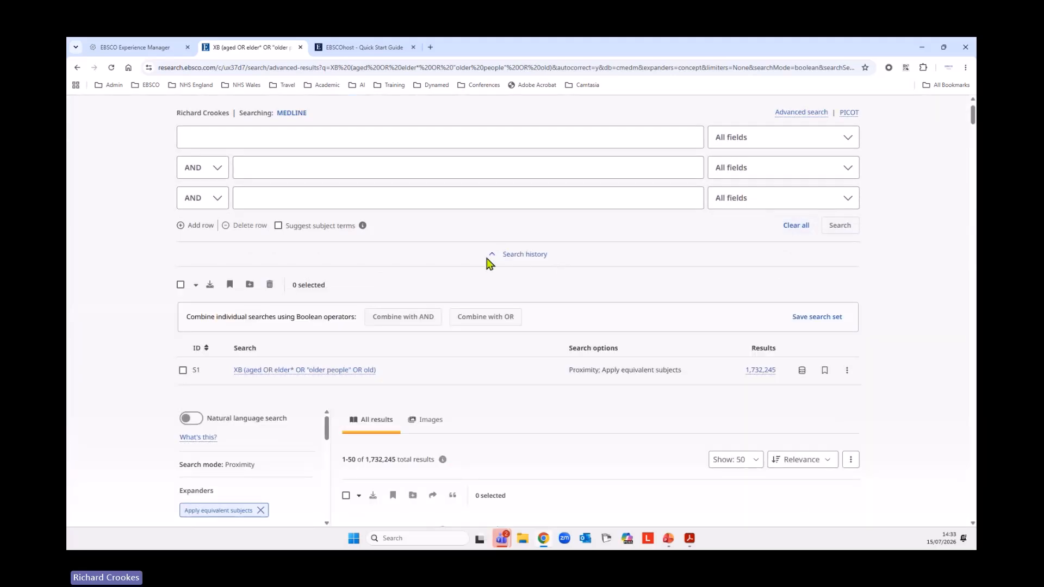
# Examine the search options and the searched database of search S1 in the search history
pyautogui.scroll(-1, 636, 325)
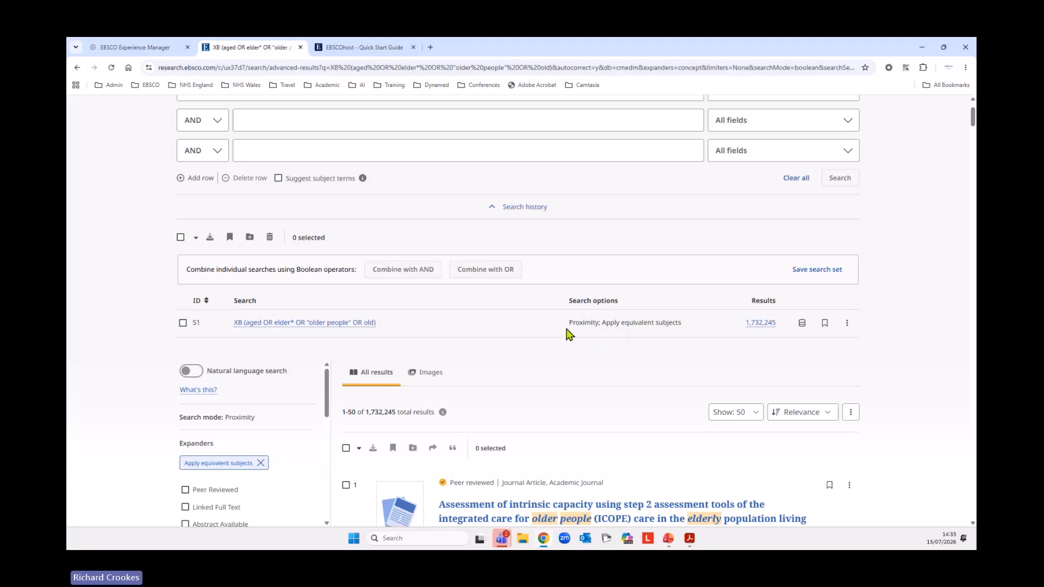
pyautogui.moveTo(569, 326); pyautogui.dragTo(667, 337)
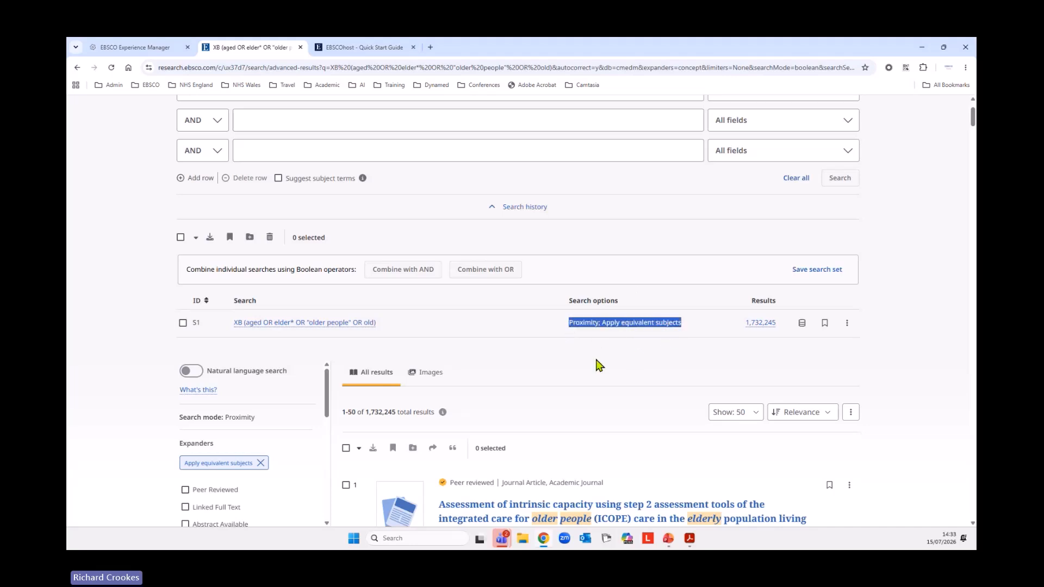
pyautogui.click(615, 342)
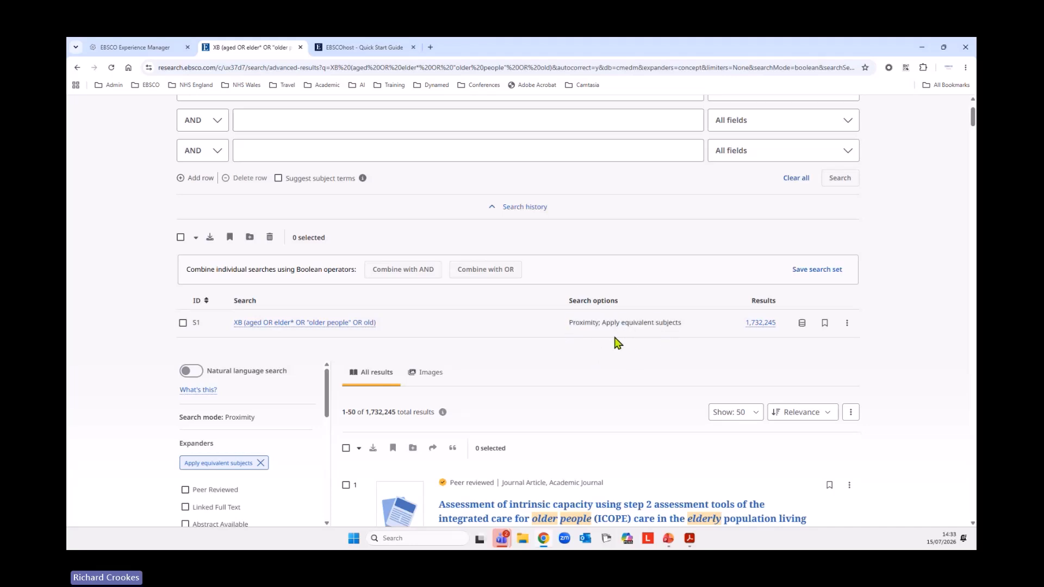
pyautogui.scroll(2, 615, 342)
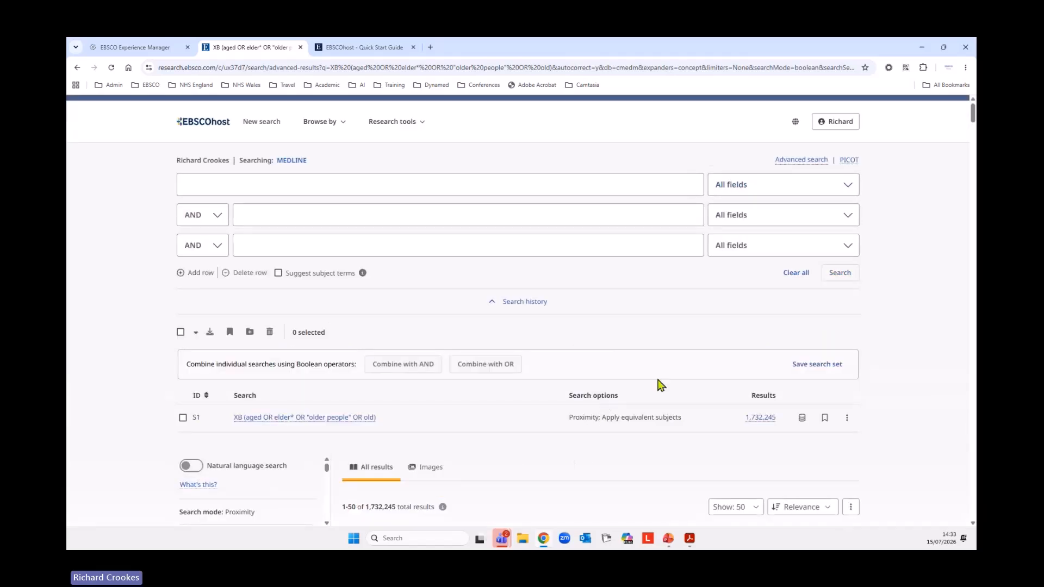
pyautogui.scroll(-2, 619, 457)
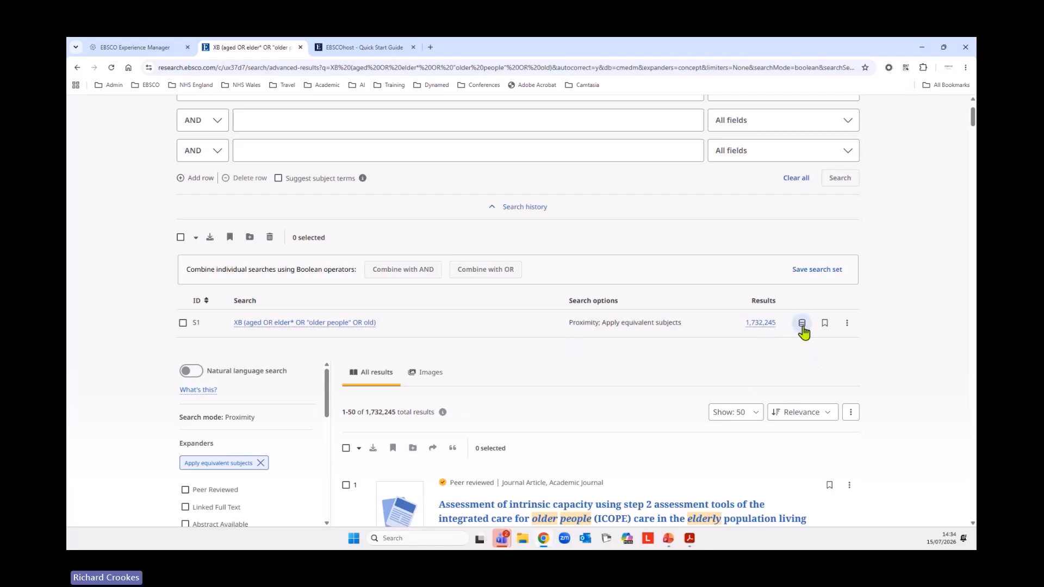
pyautogui.click(808, 328)
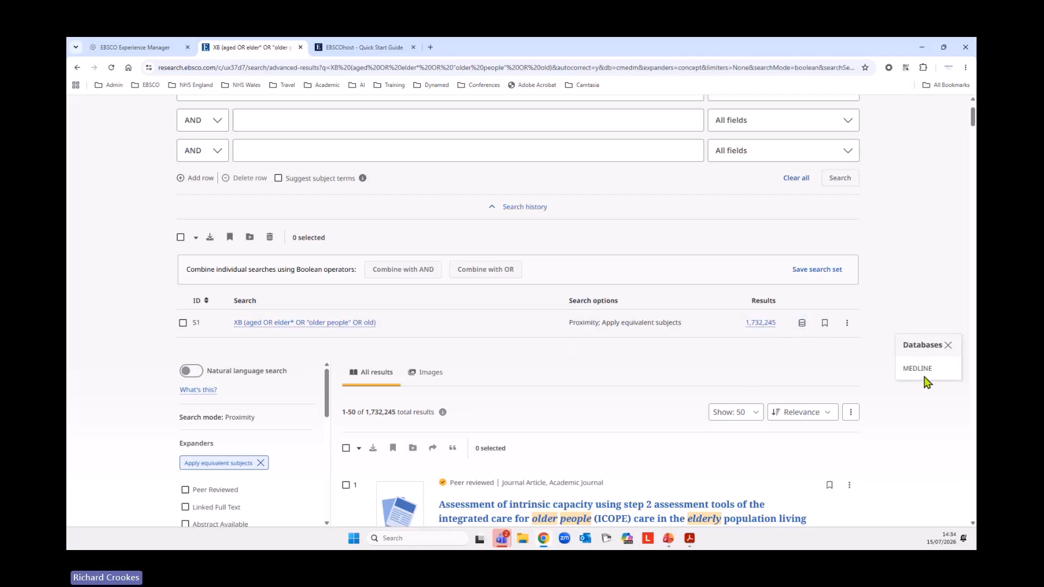
pyautogui.click(948, 346)
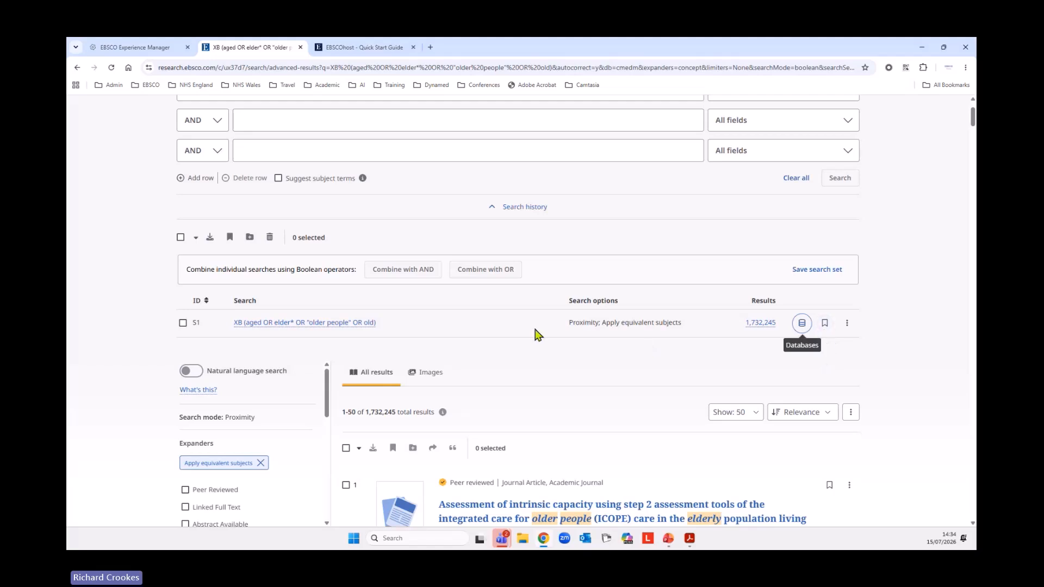
# Save search S1 to the personal account and open the list of saved searches
pyautogui.click(825, 325)
pyautogui.scroll(2, 669, 356)
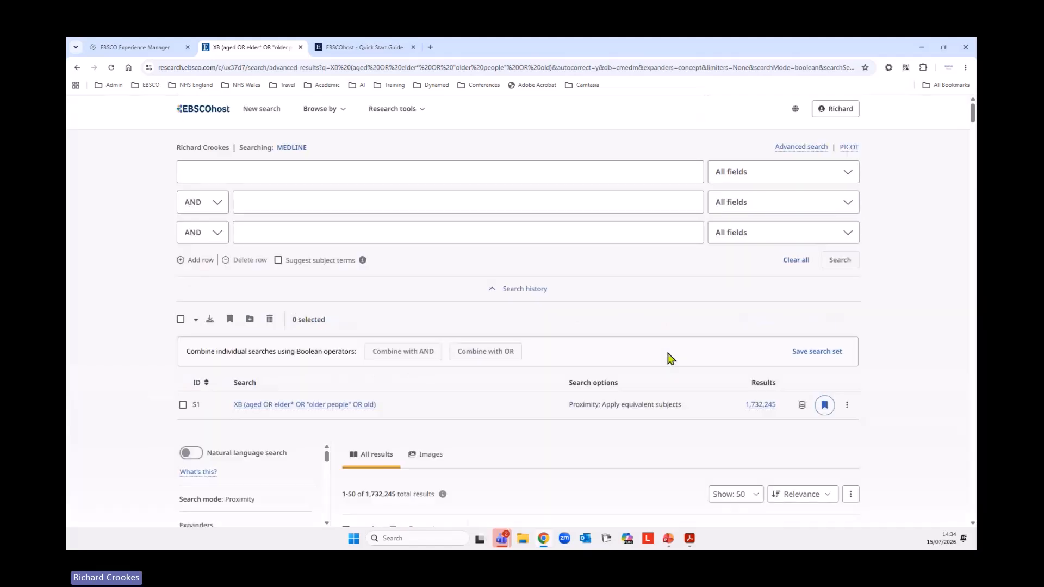
pyautogui.click(832, 122)
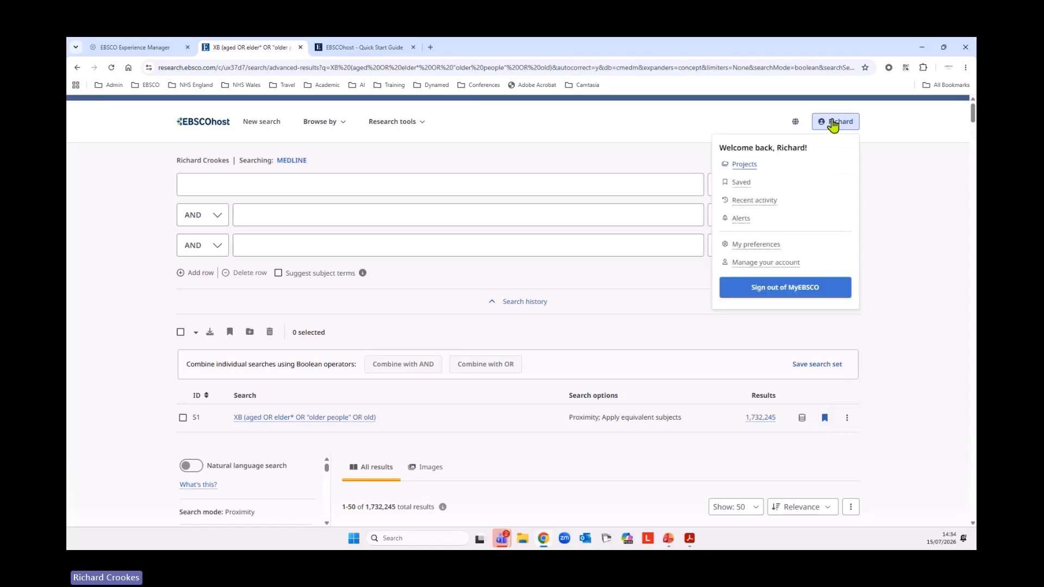
pyautogui.click(741, 182)
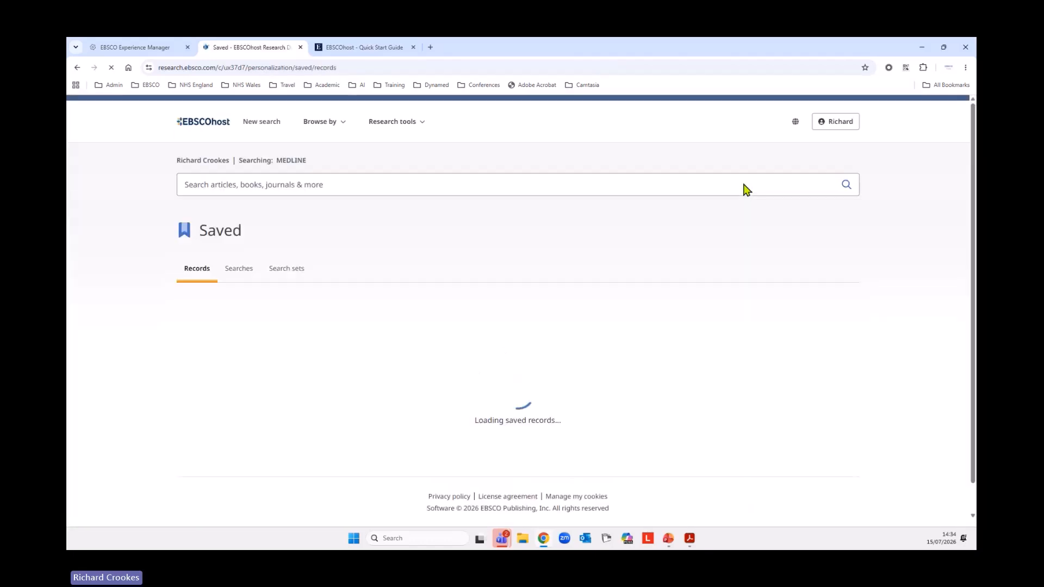
pyautogui.click(237, 272)
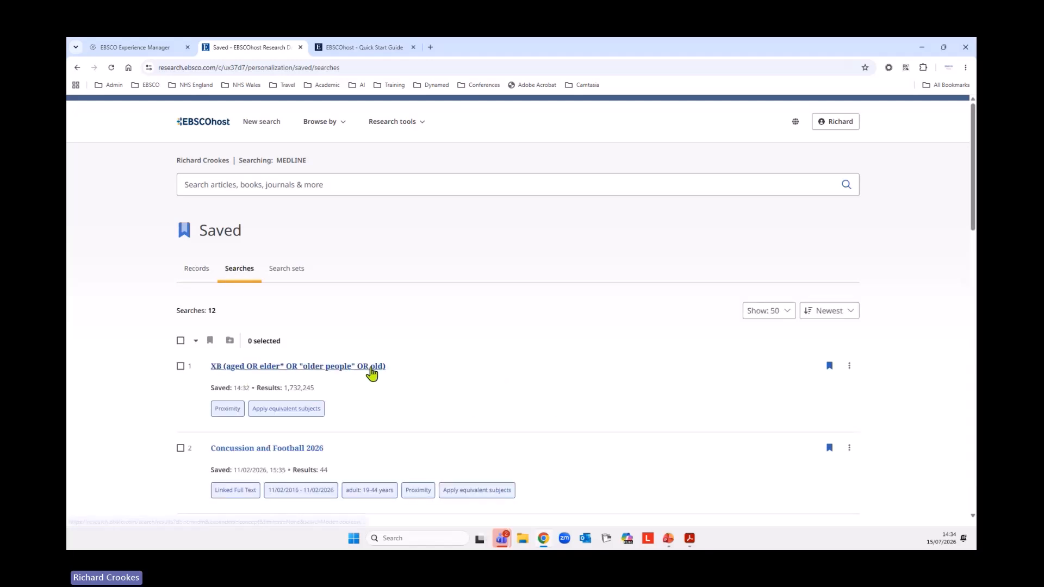
# Look through the saved searches and return to the results page of the "older people" search
pyautogui.scroll(-2, 95, 386)
pyautogui.scroll(-6, 95, 386)
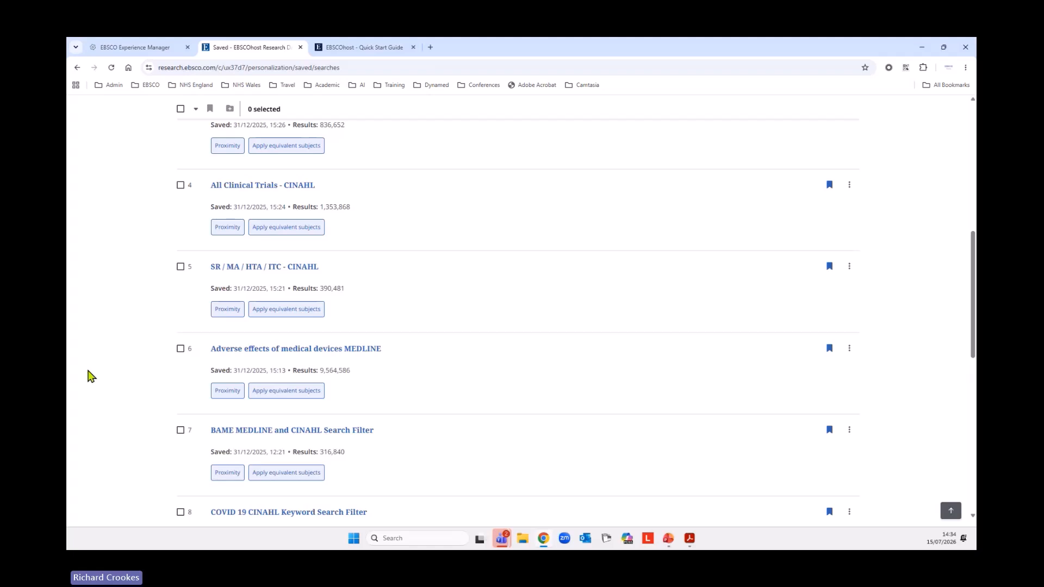
pyautogui.scroll(4, 91, 376)
pyautogui.scroll(3, 91, 376)
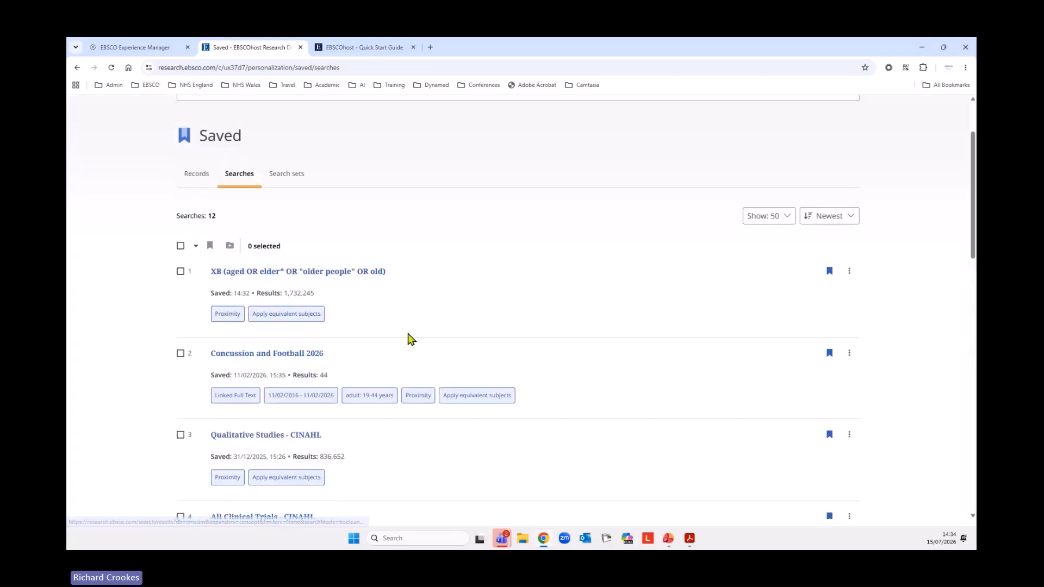
pyautogui.scroll(2, 399, 343)
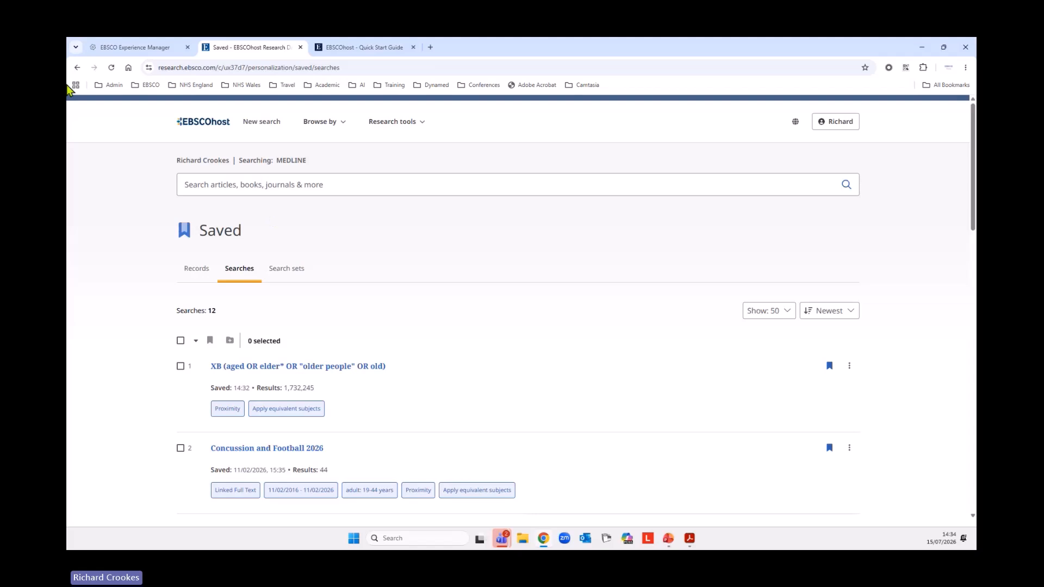
pyautogui.rightClick(76, 67)
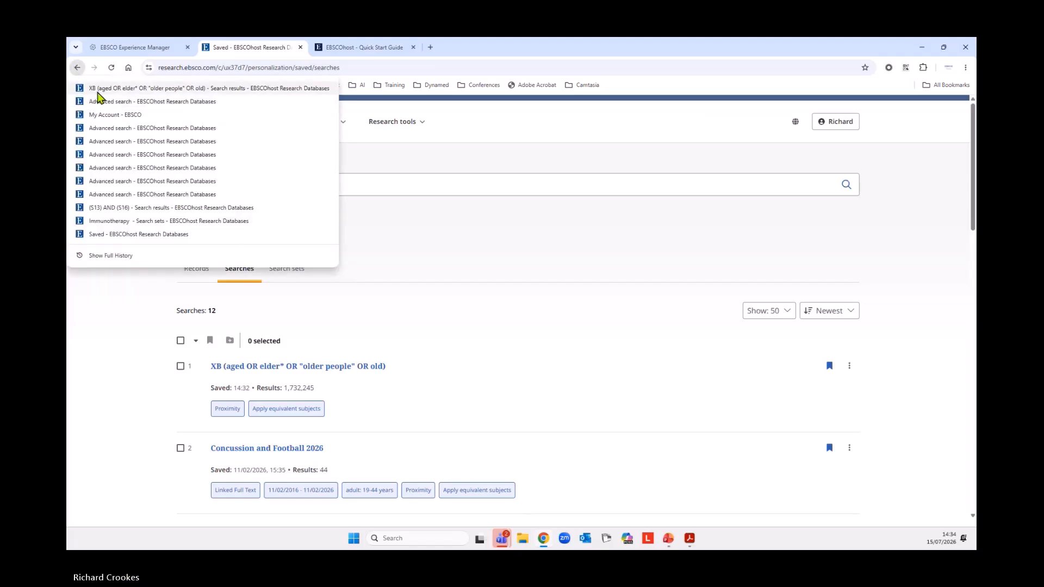
pyautogui.click(98, 92)
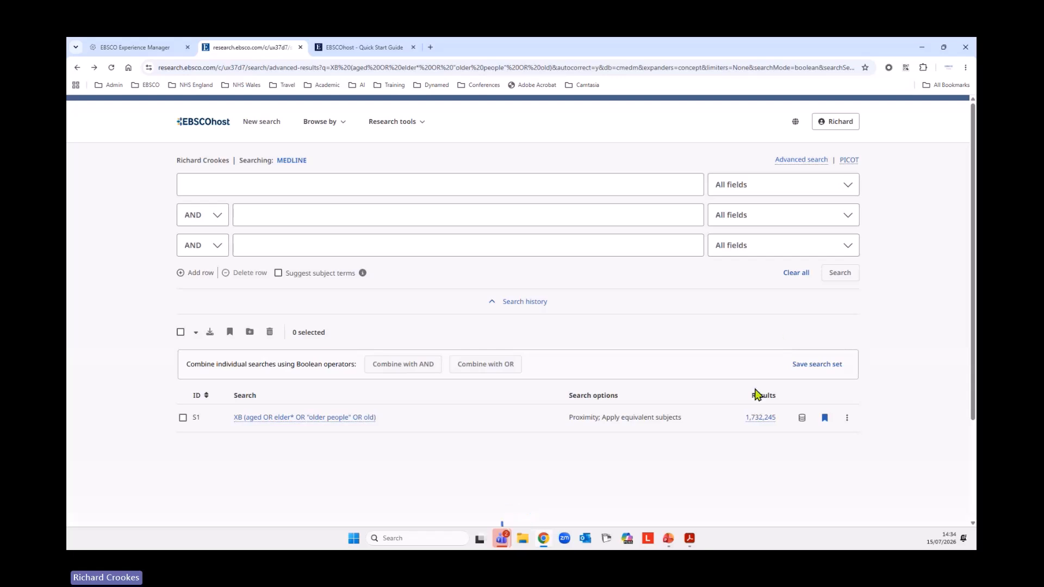
# View the additional actions available for search S1 in the search history without choosing one
pyautogui.scroll(-2, 629, 390)
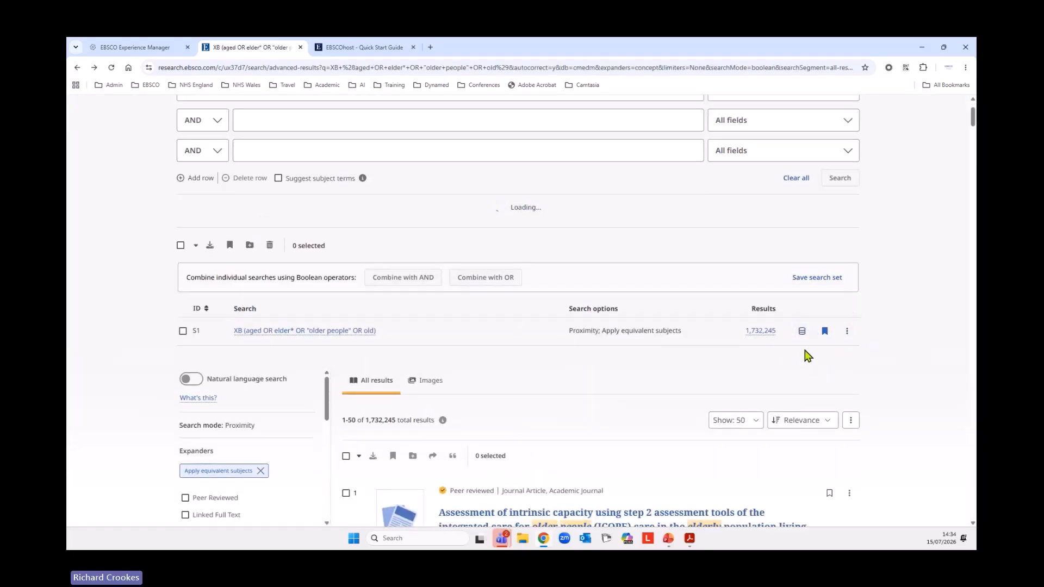
pyautogui.click(847, 326)
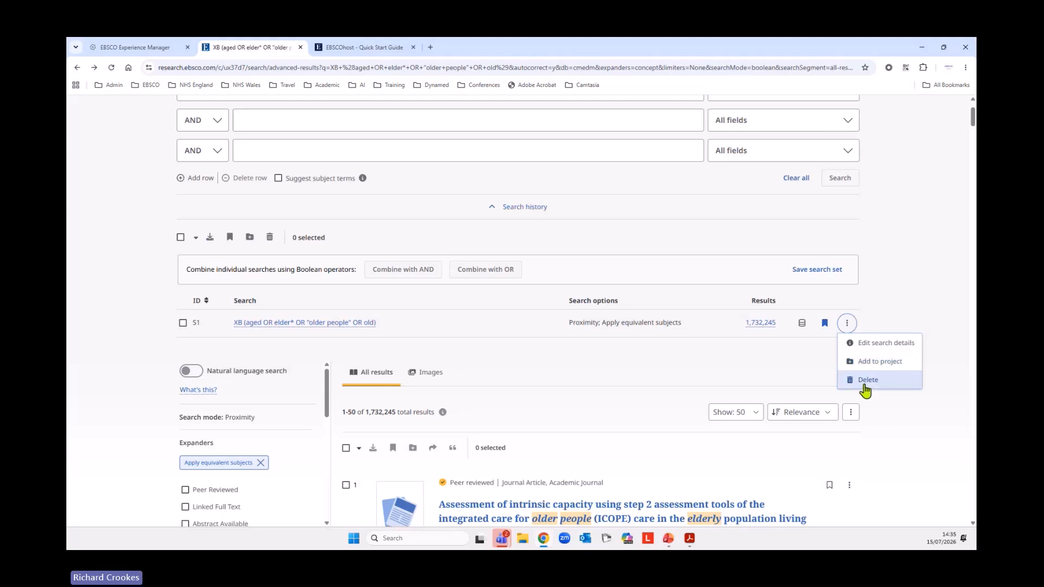
pyautogui.scroll(2, 800, 405)
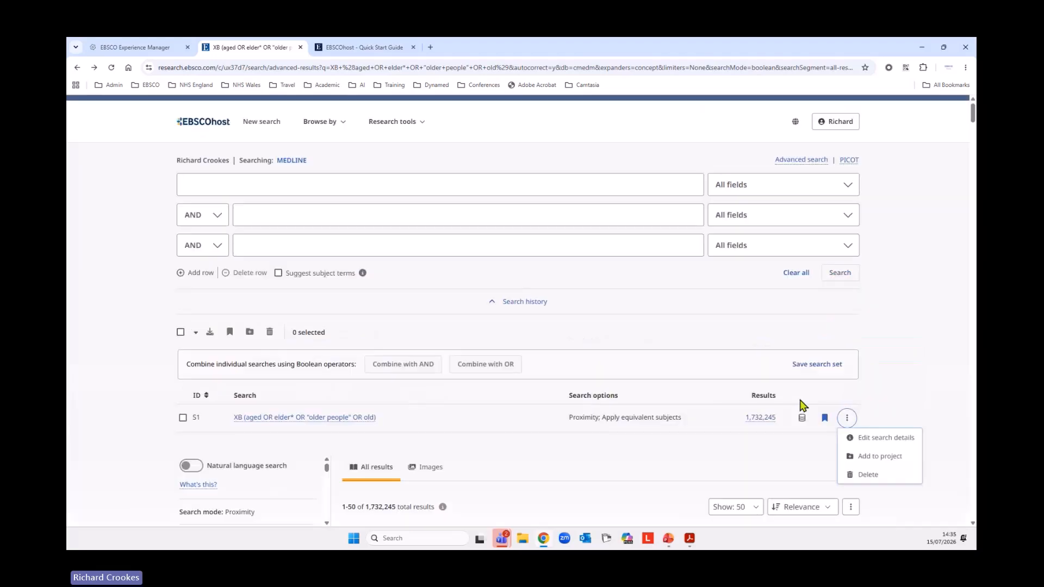
pyautogui.click(897, 346)
pyautogui.scroll(-2, 879, 393)
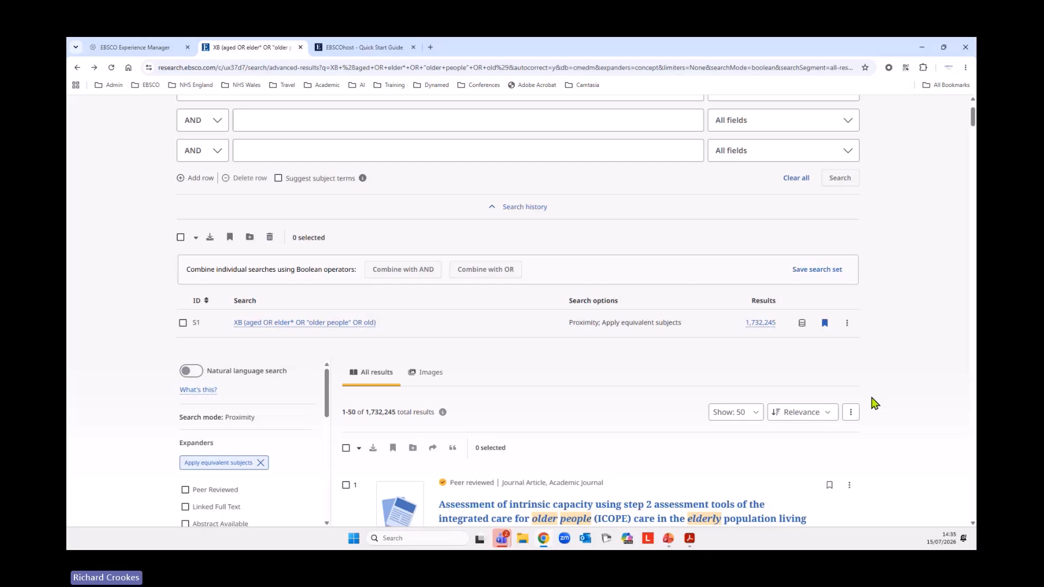
# Enter aged in the first search row and turn on the suggestion of subject terms
pyautogui.scroll(2, 875, 403)
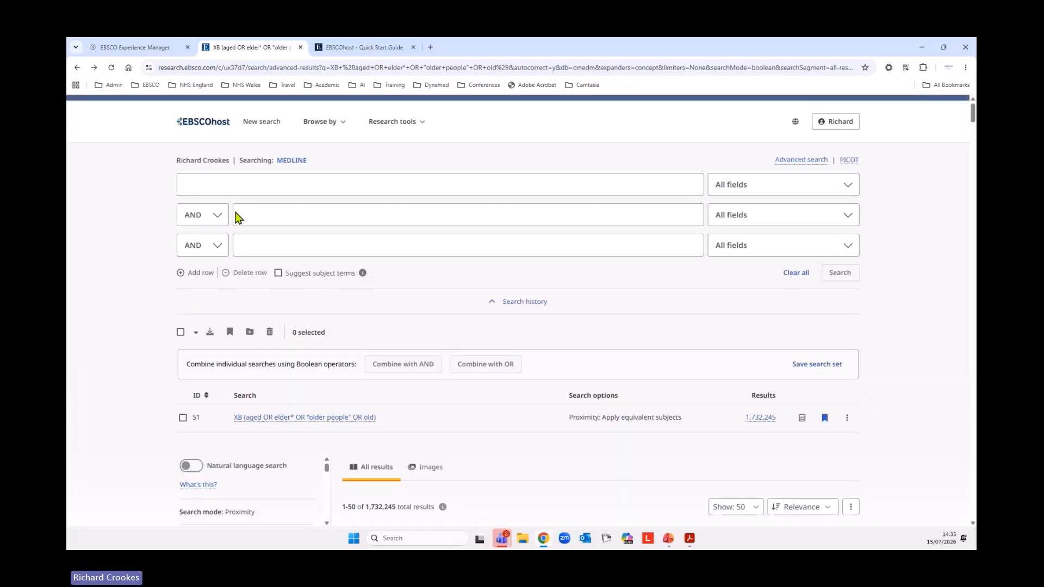
pyautogui.click(196, 183)
pyautogui.write('aged')
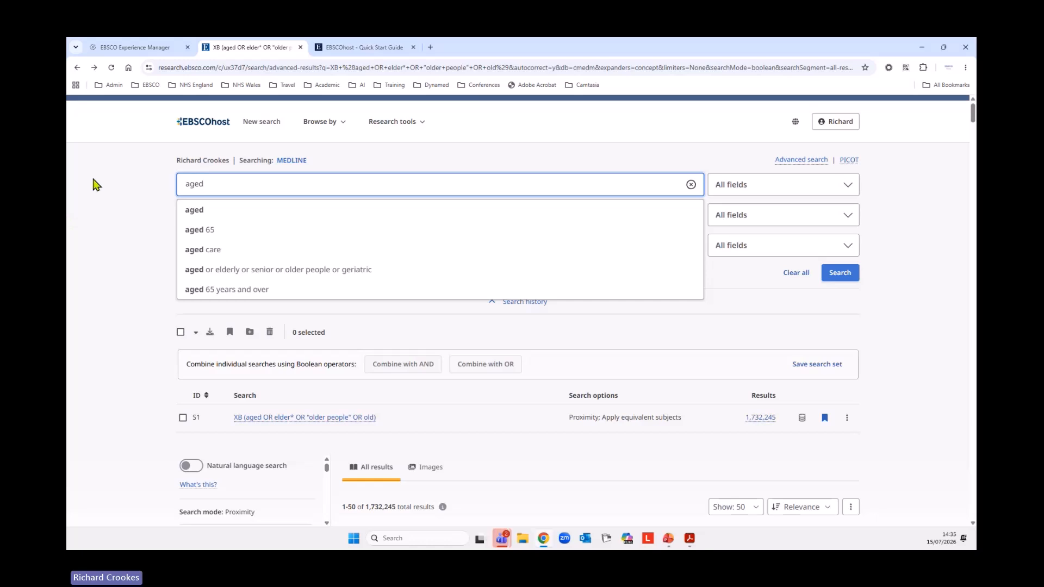
pyautogui.click(112, 197)
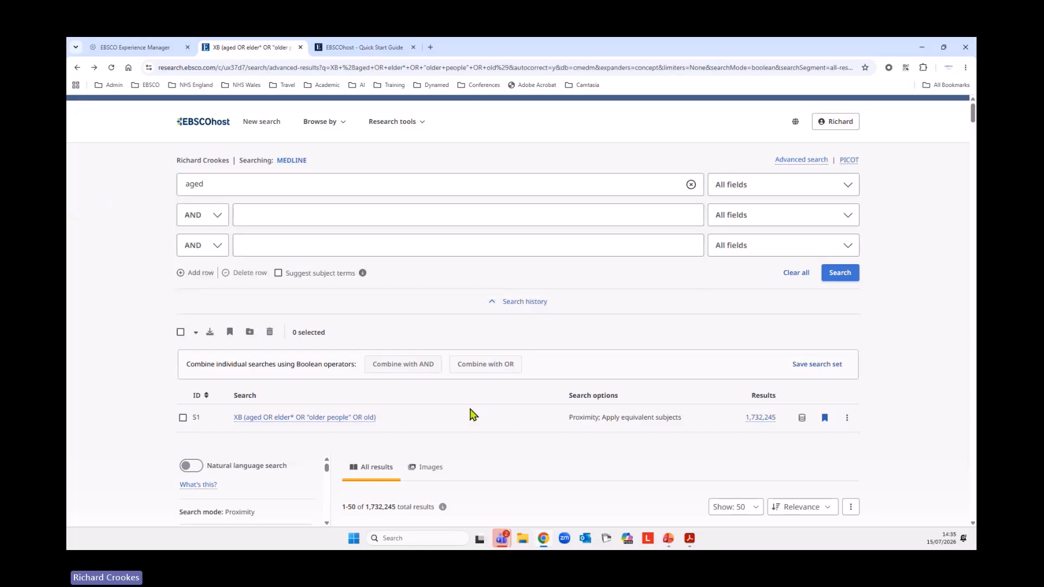
pyautogui.click(278, 274)
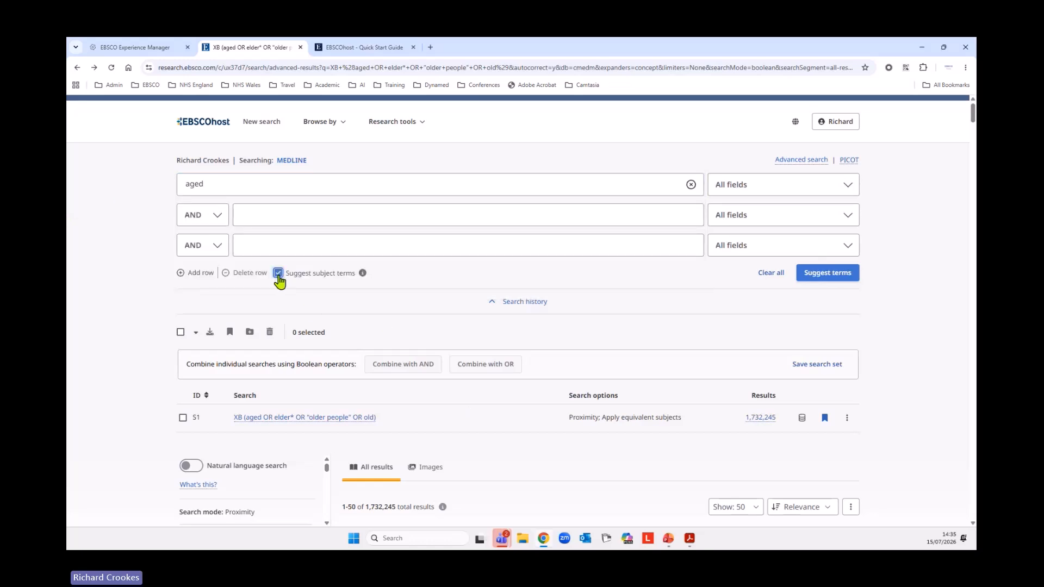
# Look up the suggested MeSH terms for aged and open the Aged heading to read its definition
pyautogui.click(836, 278)
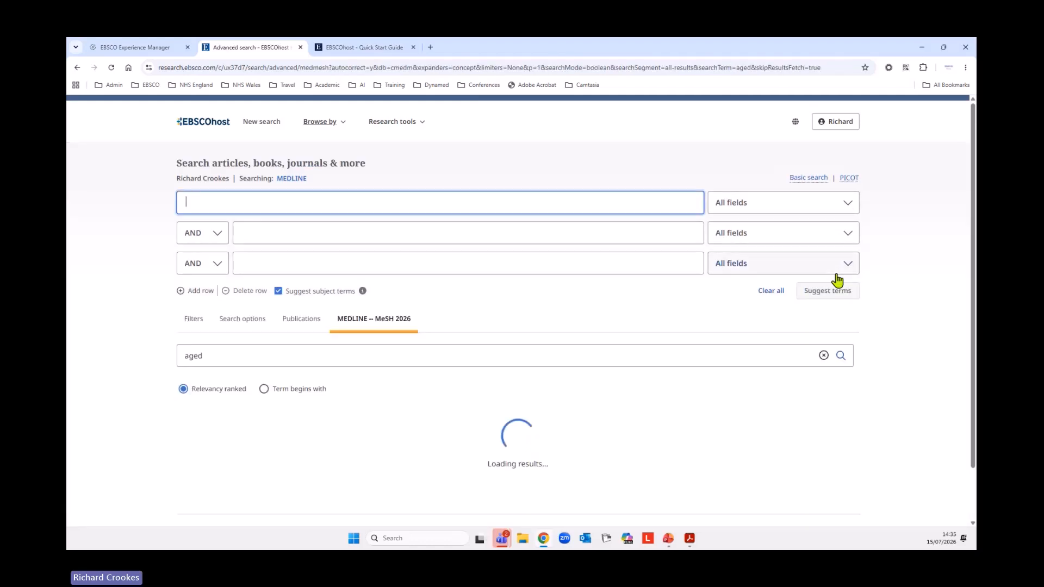
pyautogui.scroll(-3, 617, 315)
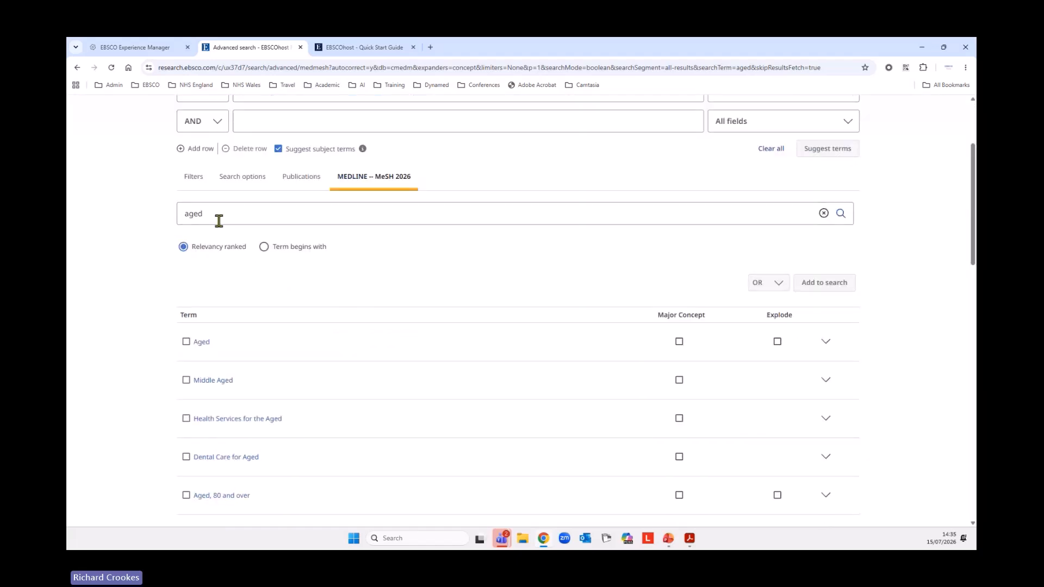
pyautogui.click(202, 342)
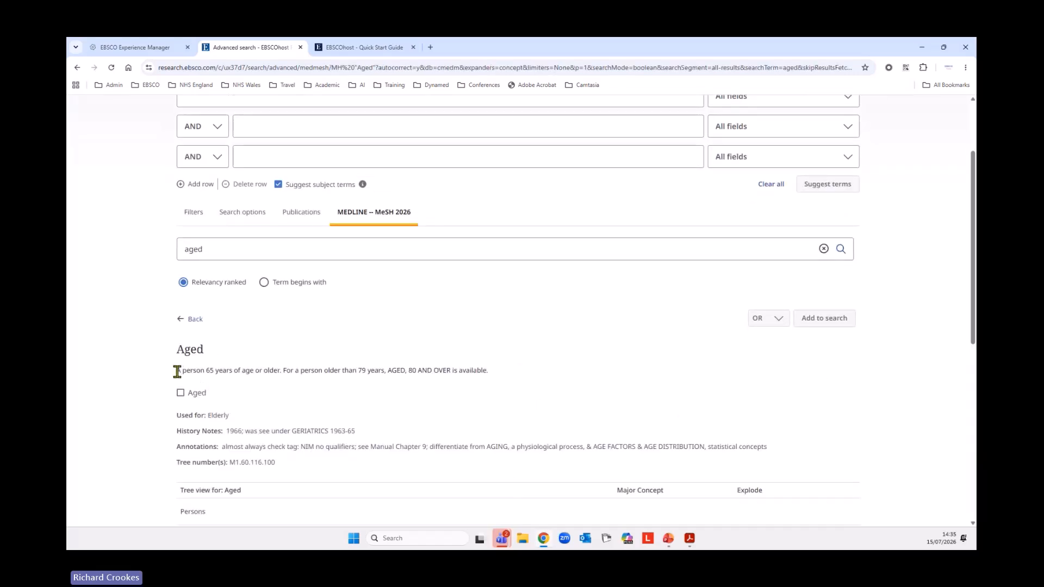
pyautogui.moveTo(177, 372); pyautogui.dragTo(270, 374)
pyautogui.scroll(-2, 166, 378)
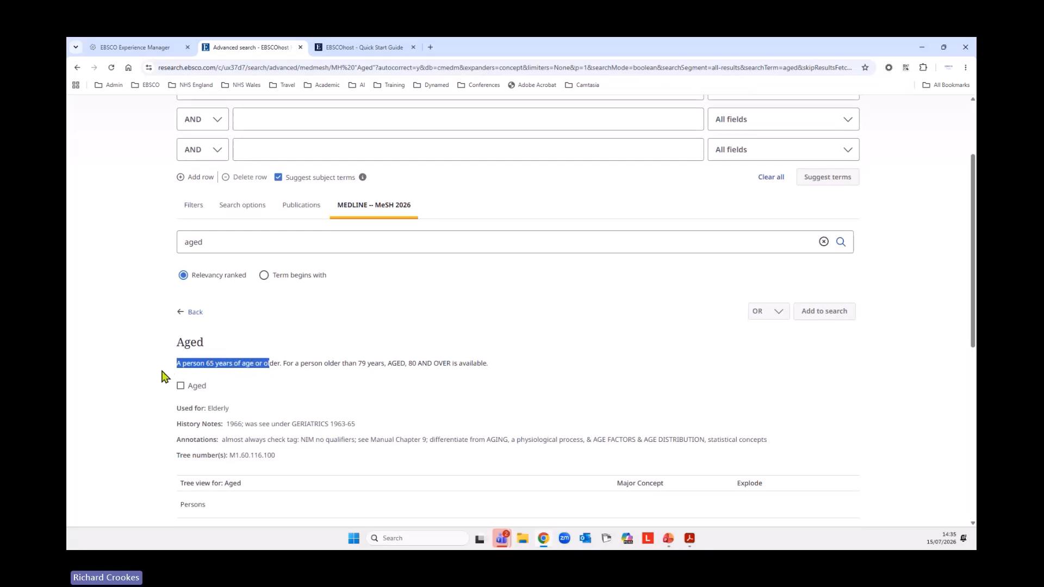
# Select the MeSH heading Aged with its narrower terms exploded and review its place in the tree view
pyautogui.click(180, 299)
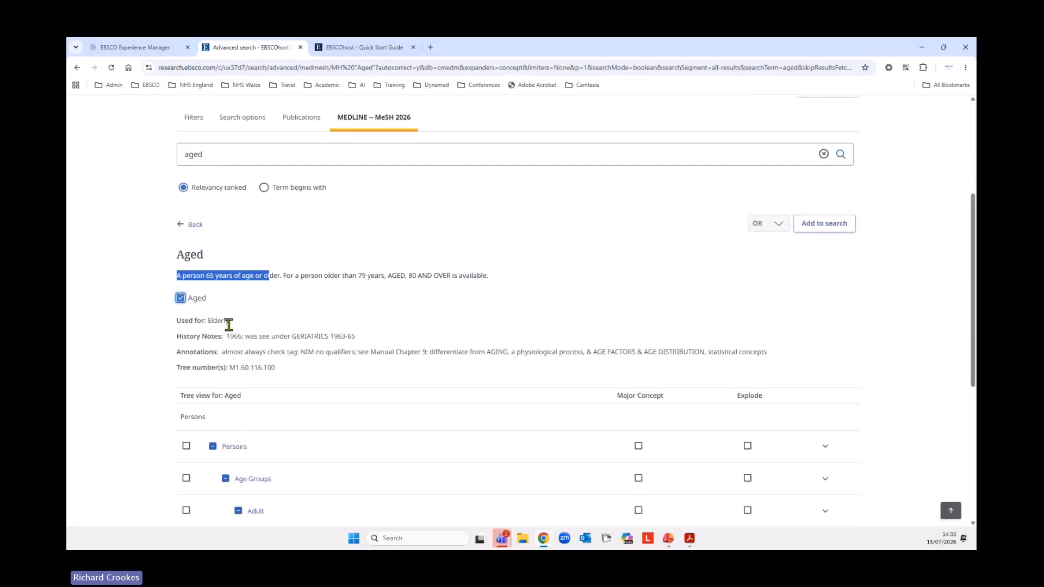
pyautogui.click(309, 312)
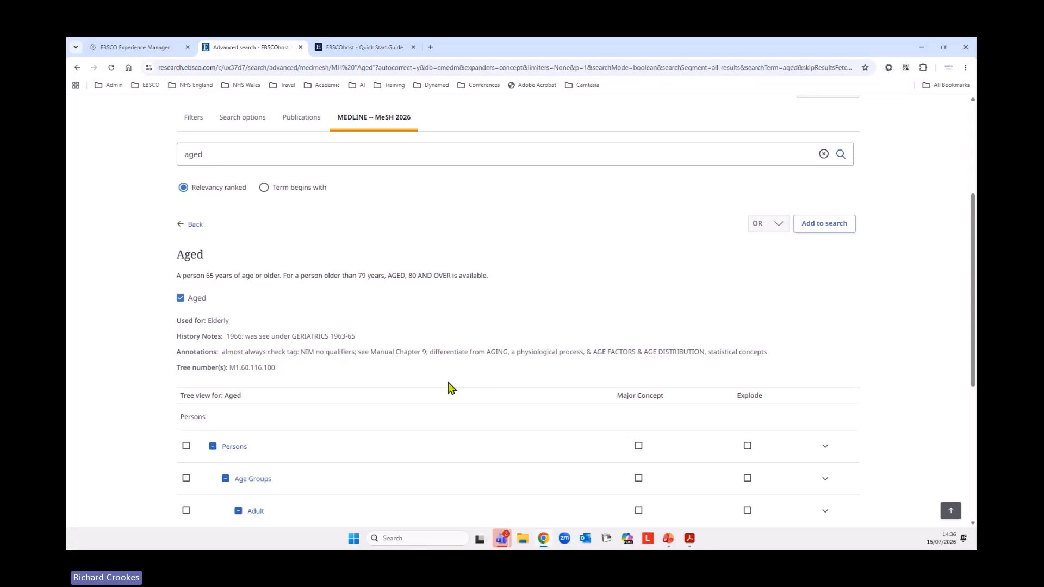
pyautogui.scroll(-2, 96, 353)
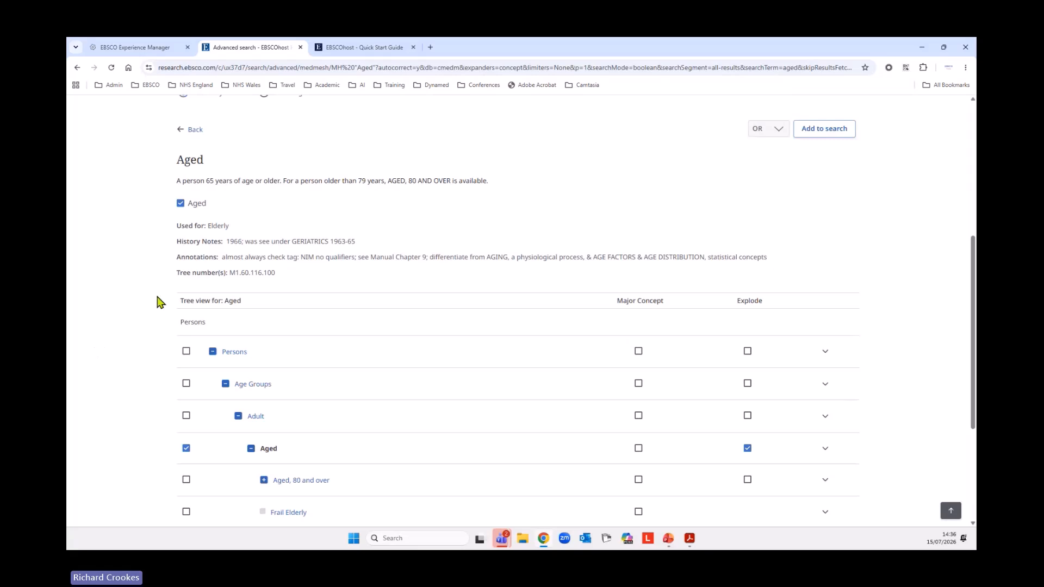
pyautogui.scroll(-2, 141, 330)
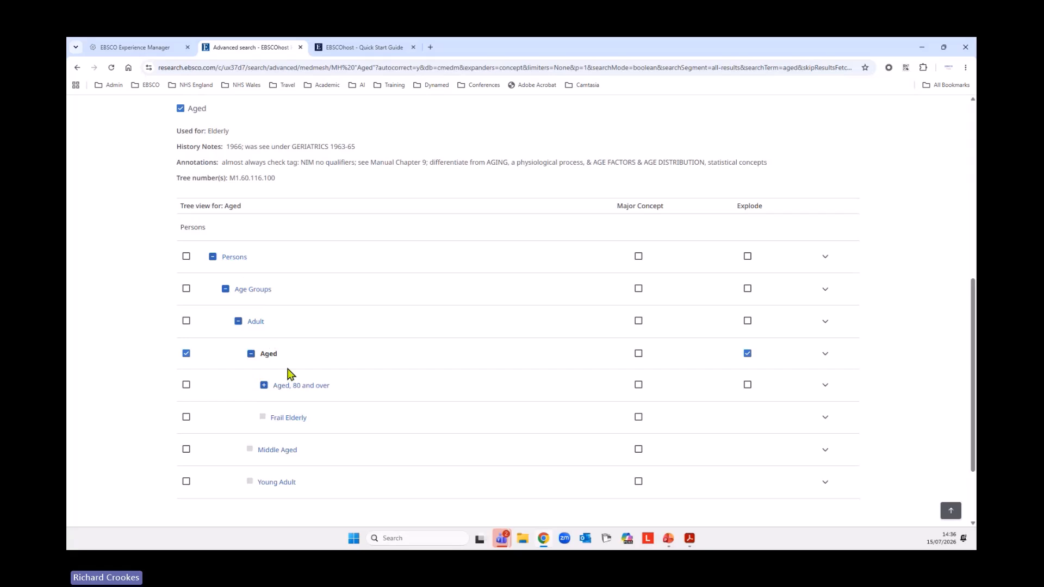
pyautogui.scroll(-2, 405, 404)
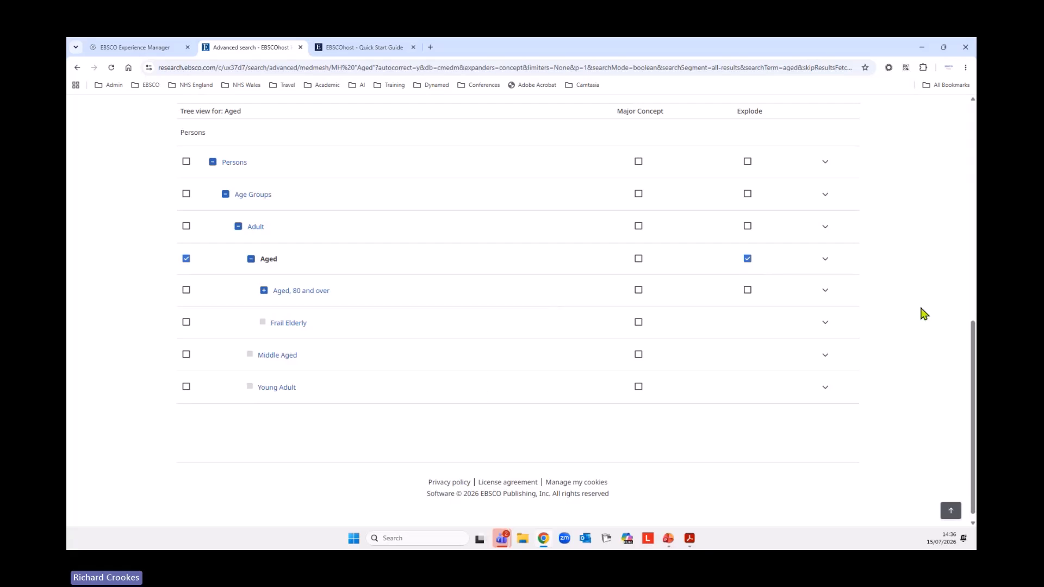
# View the subheadings offered for Aged in the tree without selecting any of them
pyautogui.click(825, 259)
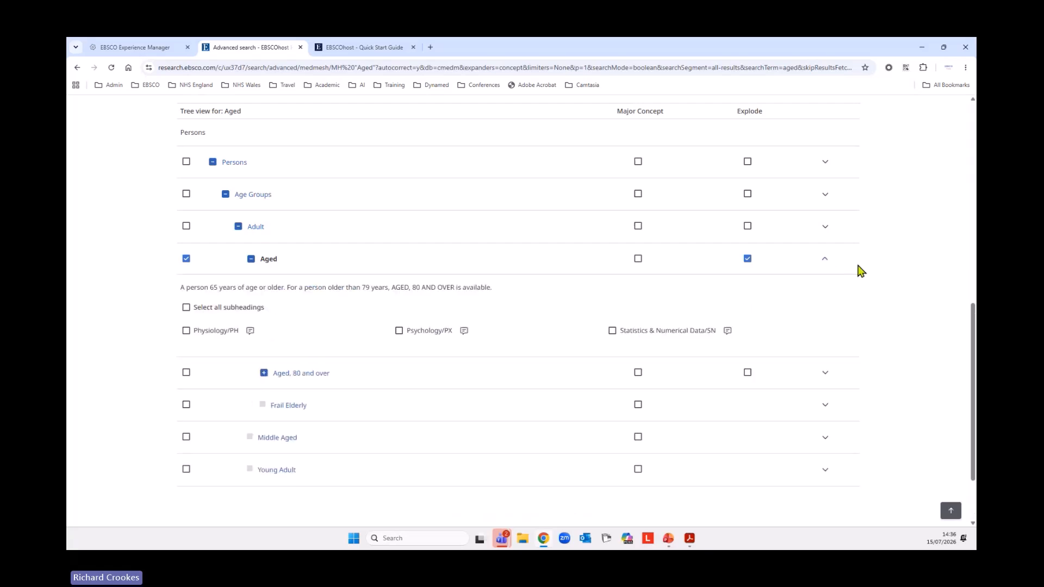
pyautogui.scroll(-1, 133, 360)
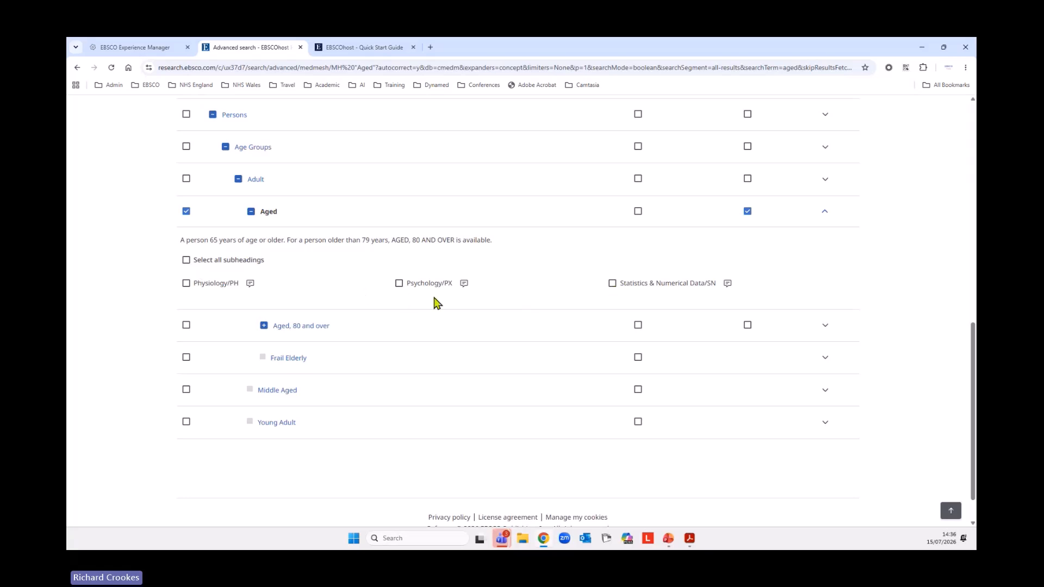
pyautogui.scroll(6, 525, 419)
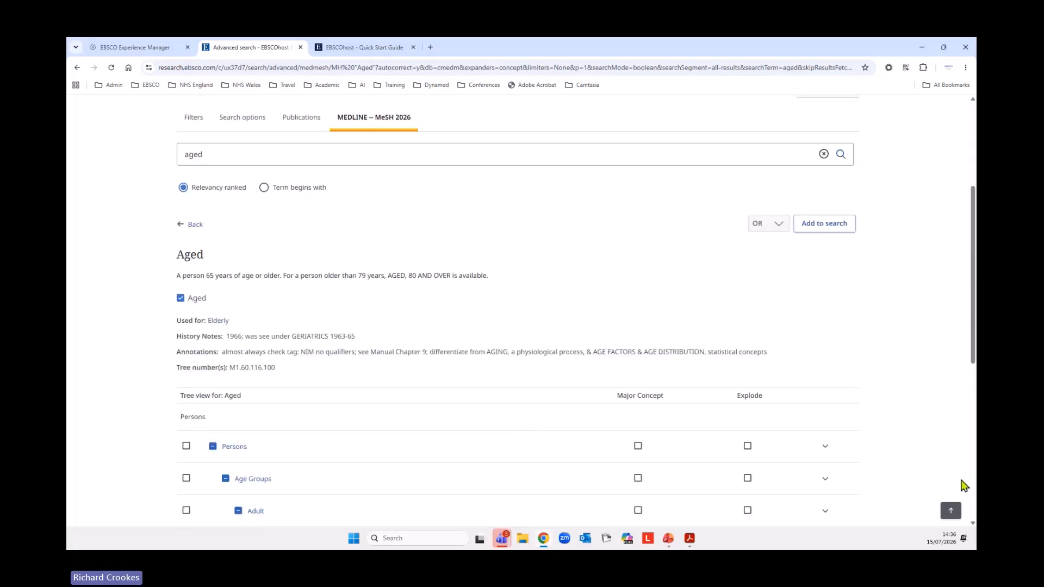
# Add the selected heading to the first search row as MH "Aged+" and run the search
pyautogui.click(952, 511)
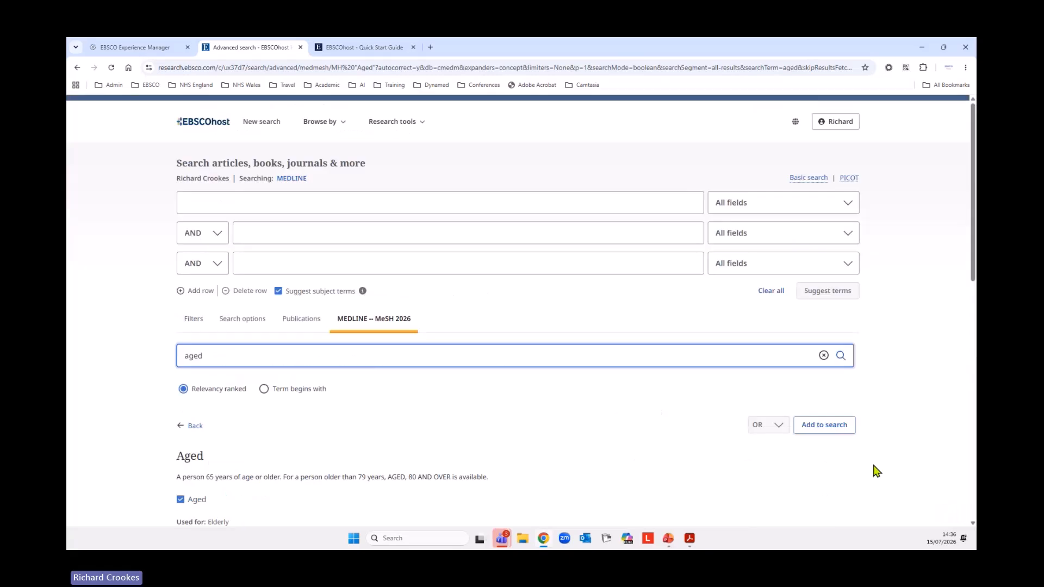
pyautogui.click(824, 426)
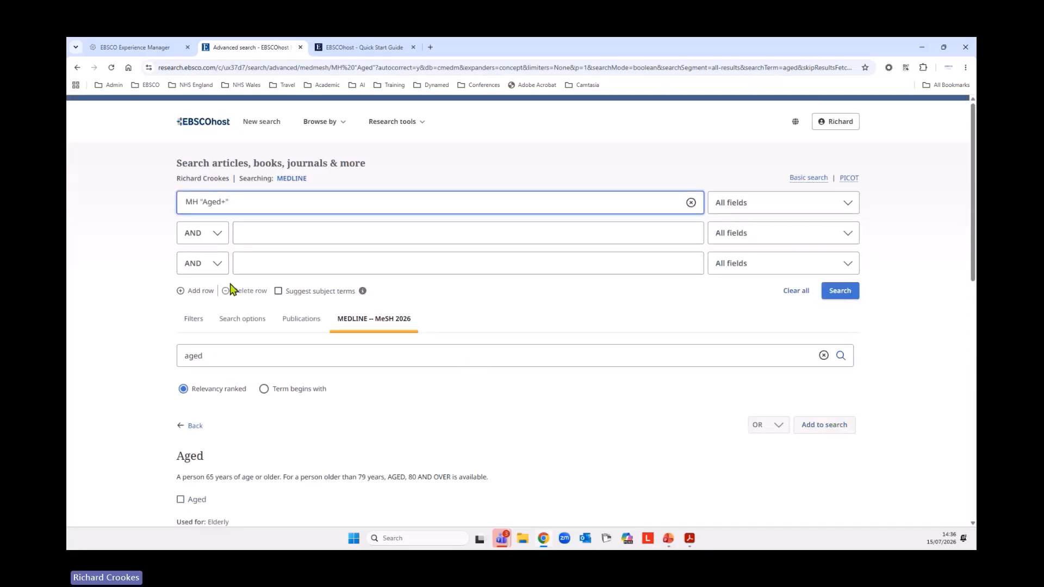
pyautogui.doubleClick(188, 203)
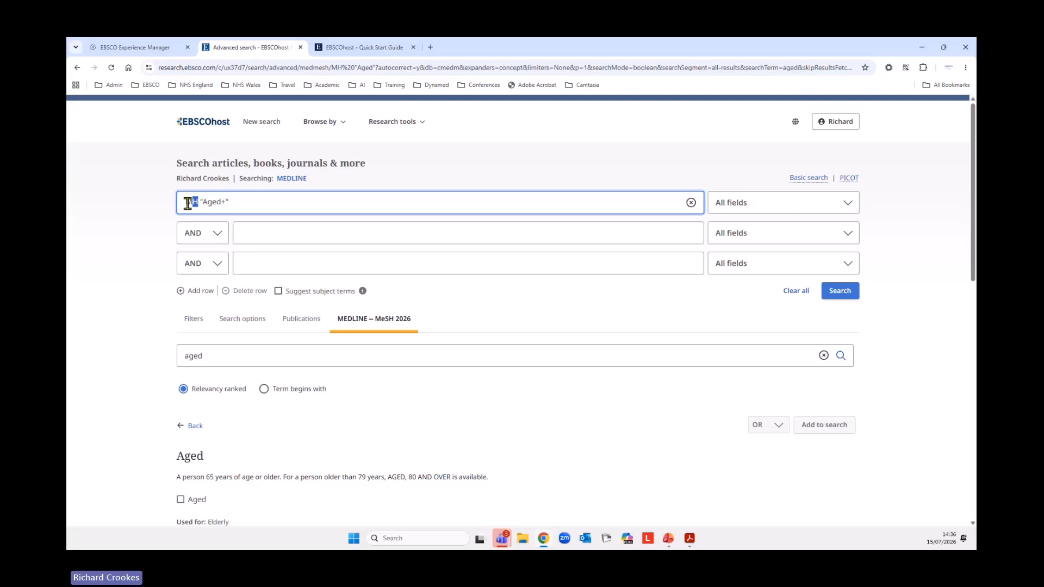
pyautogui.click(133, 228)
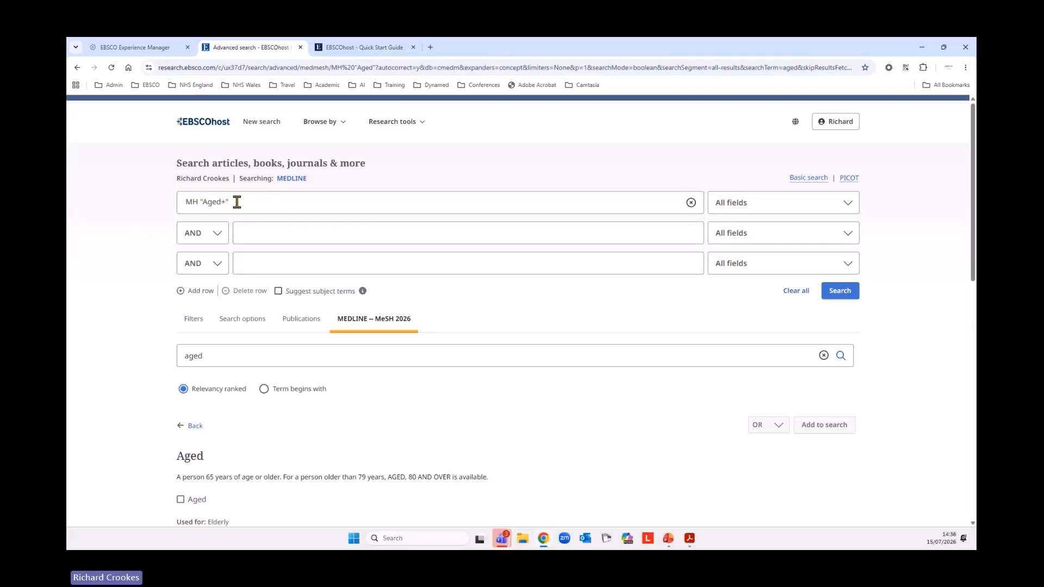
pyautogui.moveTo(226, 201); pyautogui.dragTo(221, 199)
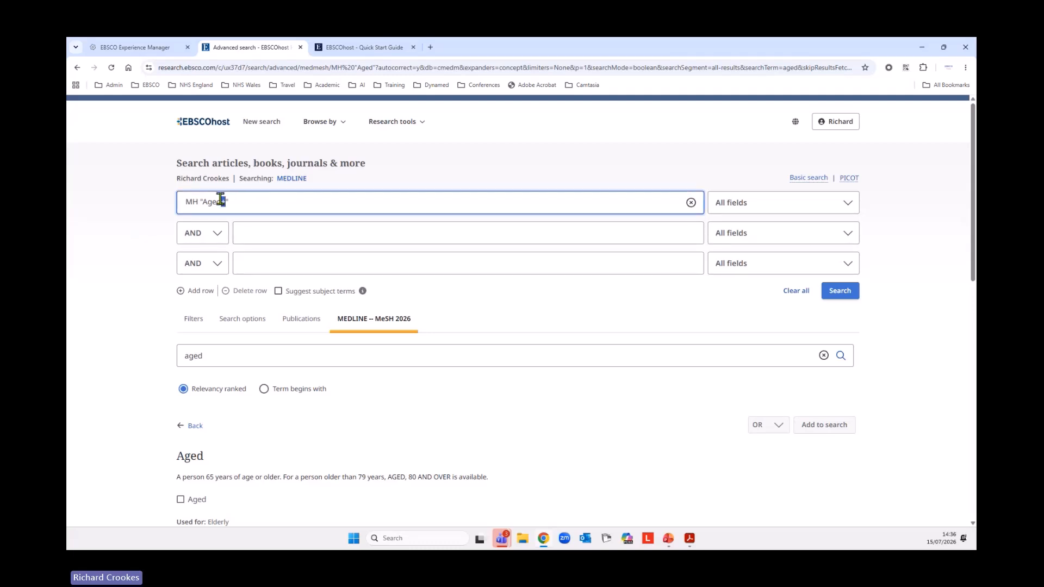
pyautogui.click(89, 263)
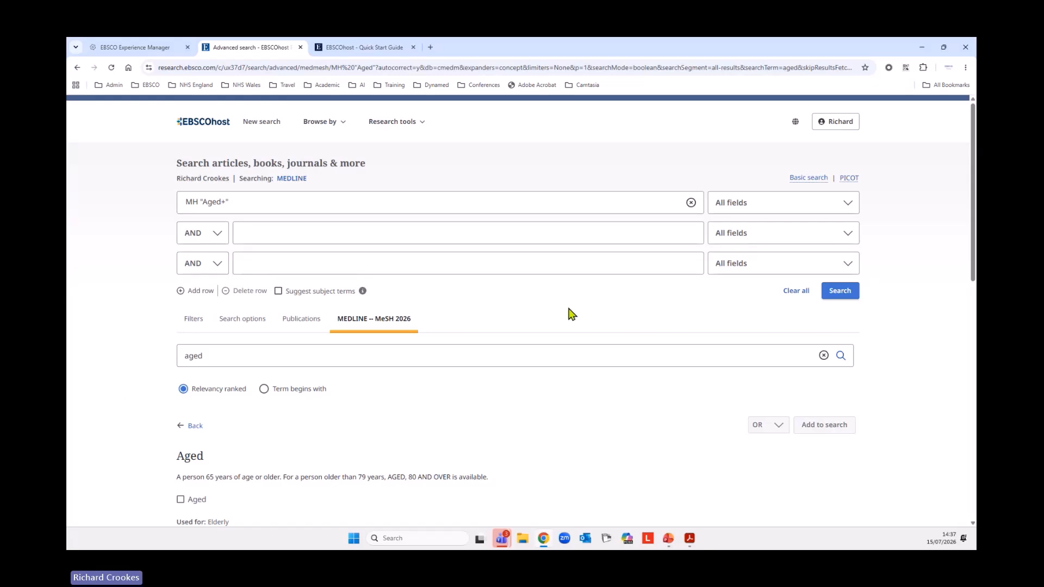
pyautogui.click(844, 296)
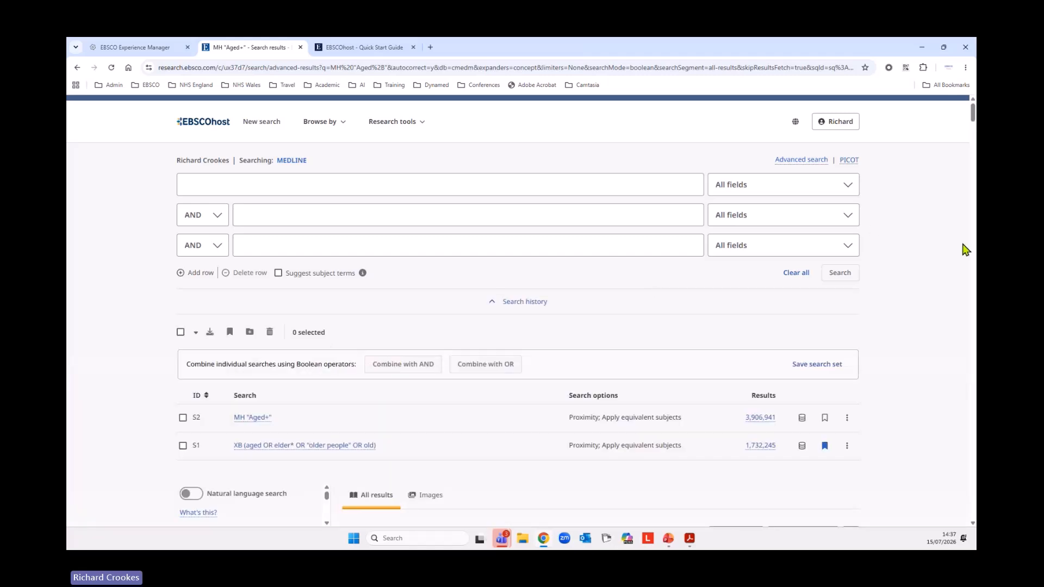
# Examine the results of the MH "Aged+" search and the available filters, from expanders and limiters down to age, gender and geography
pyautogui.scroll(-1, 826, 265)
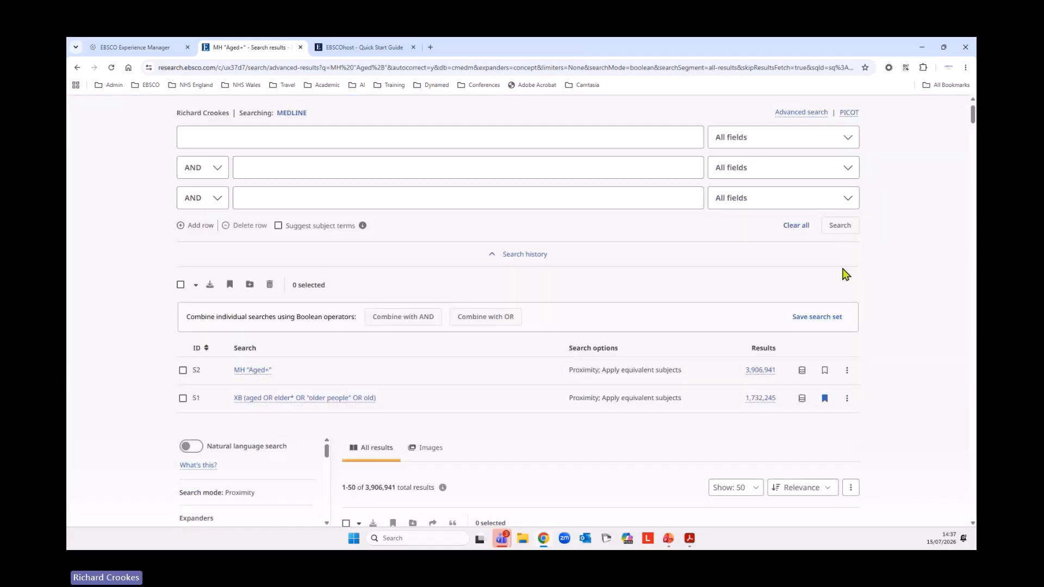
pyautogui.scroll(-5, 843, 272)
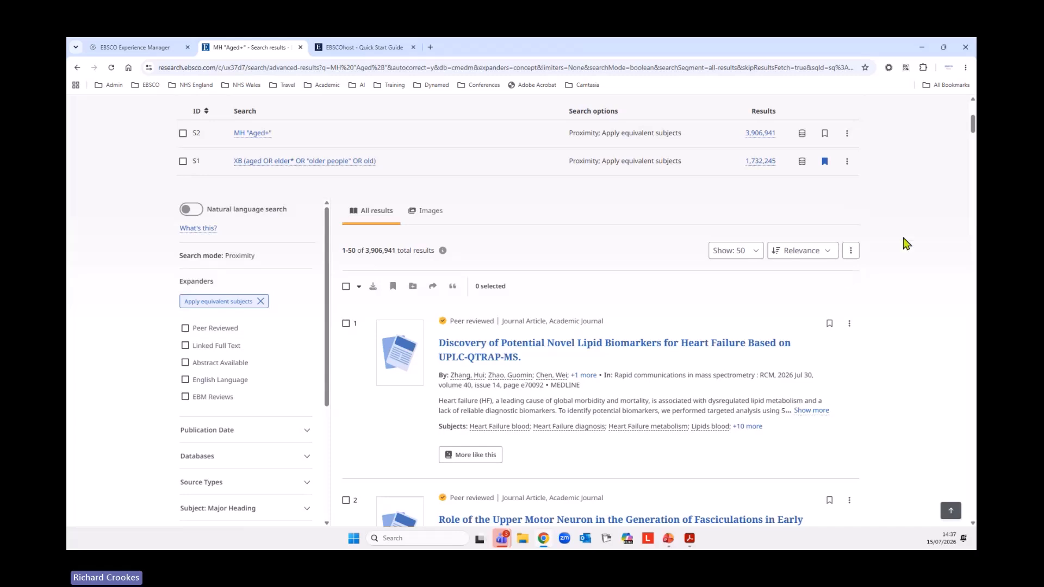
pyautogui.moveTo(326, 321); pyautogui.dragTo(325, 449)
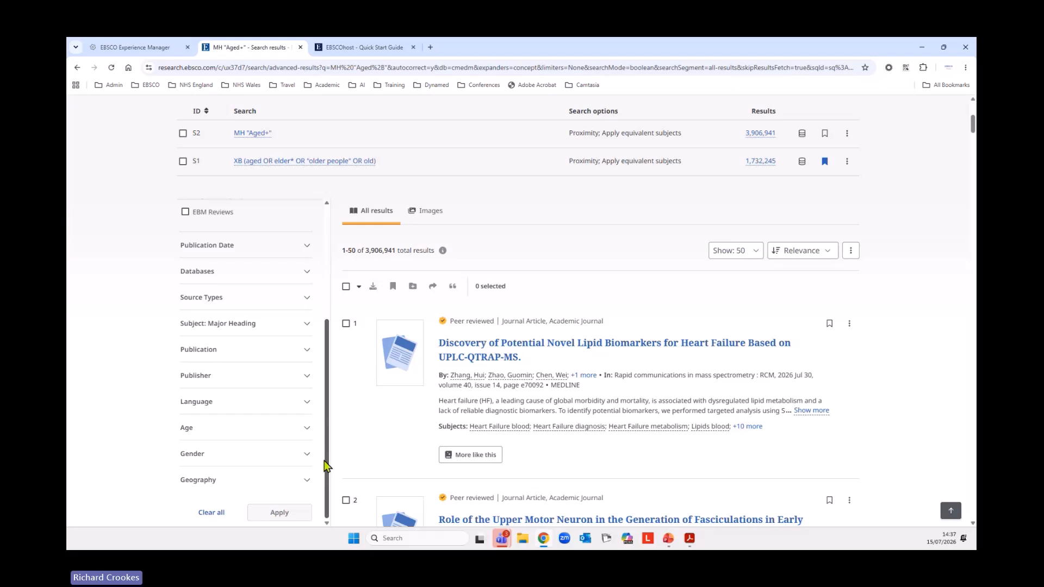
pyautogui.moveTo(325, 465); pyautogui.dragTo(329, 313)
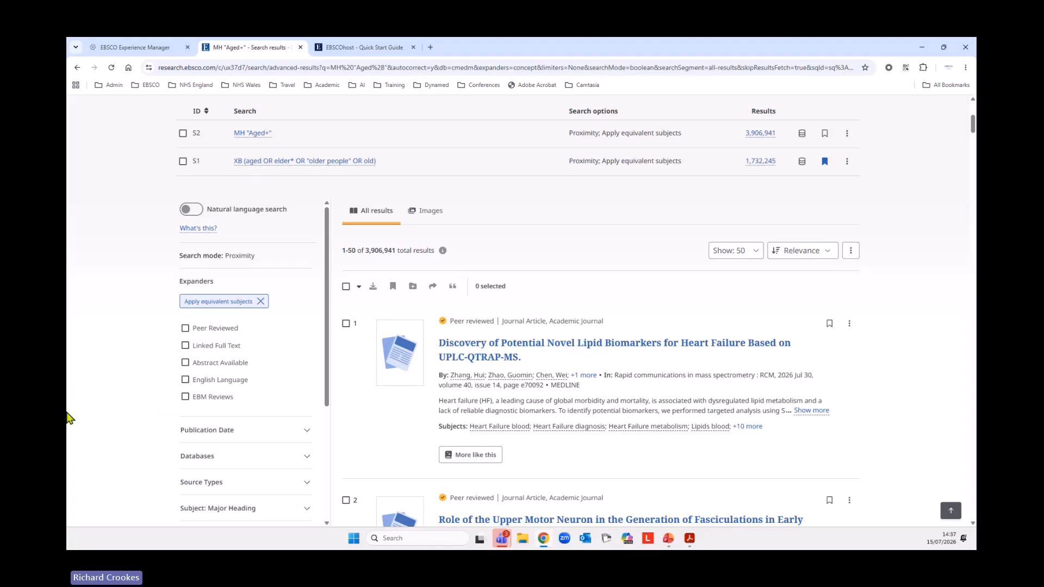
pyautogui.scroll(1, 98, 414)
pyautogui.scroll(3, 98, 414)
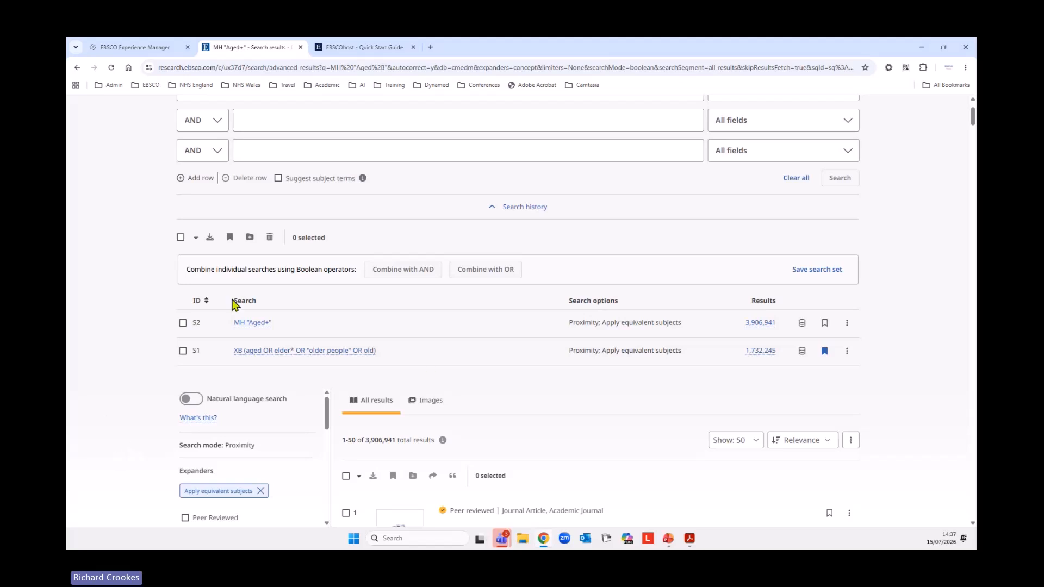
pyautogui.scroll(-2, 242, 432)
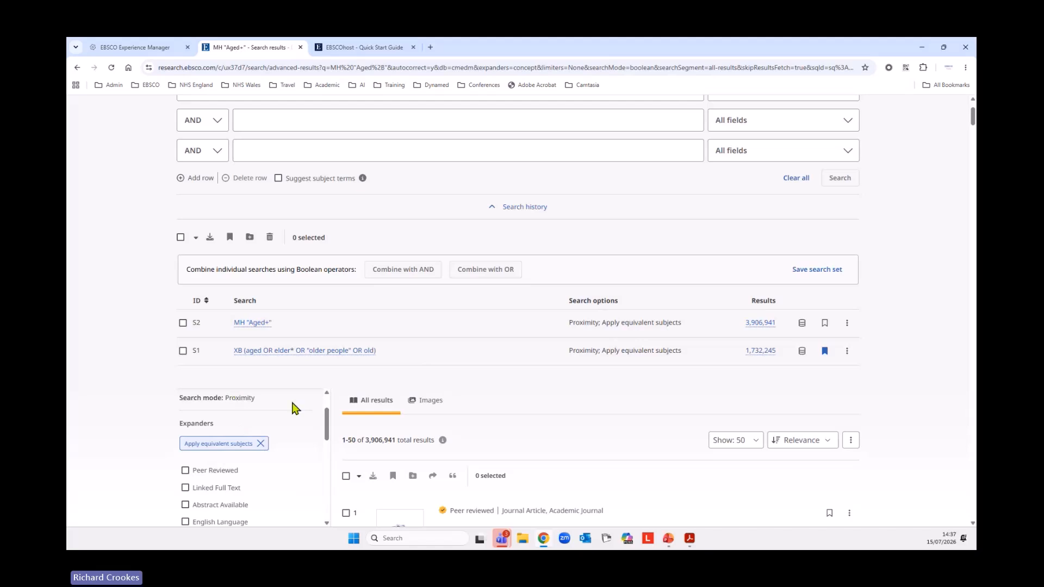
pyautogui.scroll(2, 319, 424)
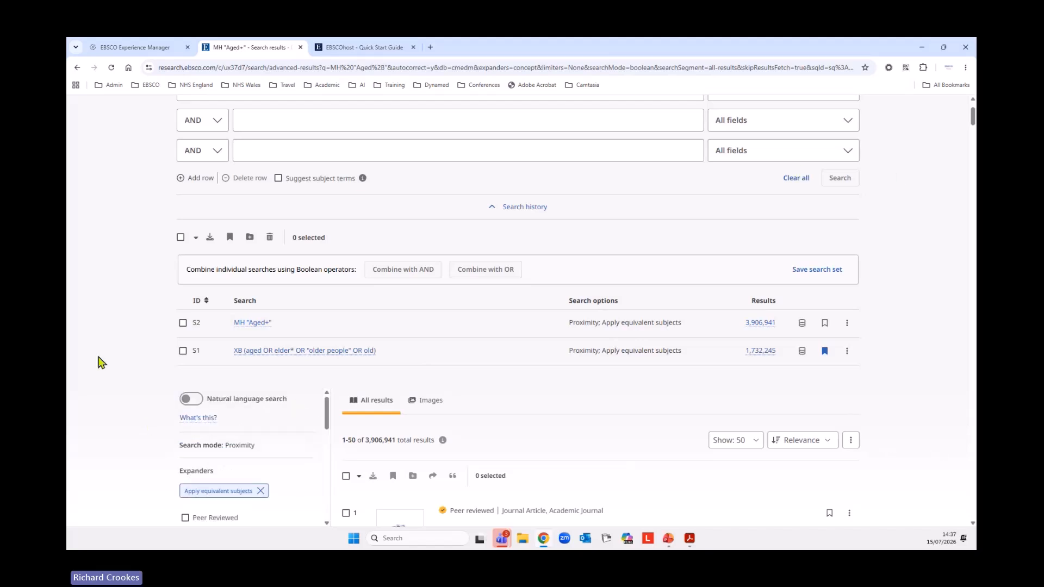
pyautogui.scroll(-3, 98, 361)
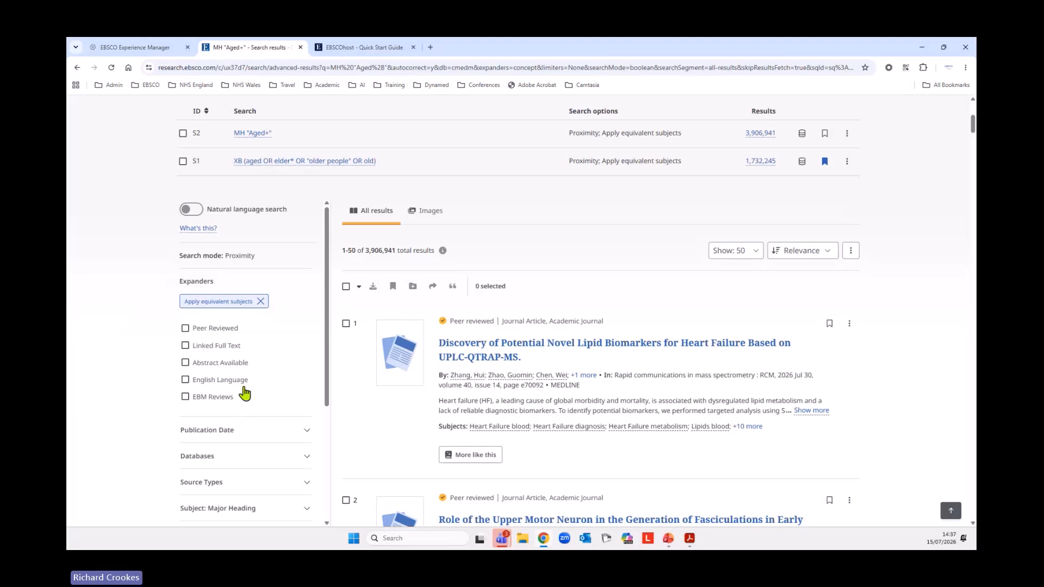
pyautogui.moveTo(329, 300); pyautogui.dragTo(246, 341)
pyautogui.scroll(1, 81, 385)
pyautogui.scroll(2, 82, 386)
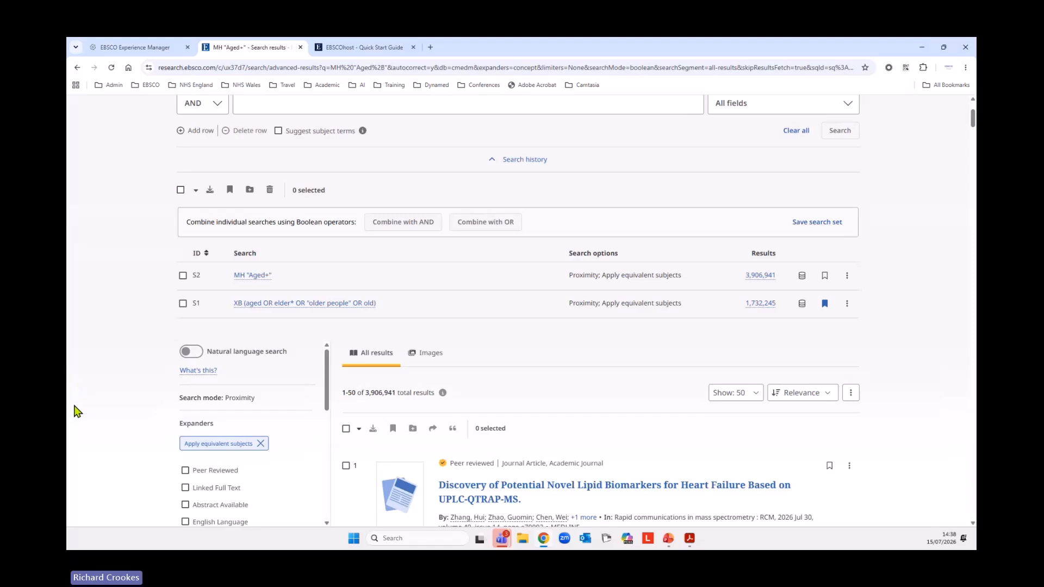
pyautogui.scroll(3, 574, 317)
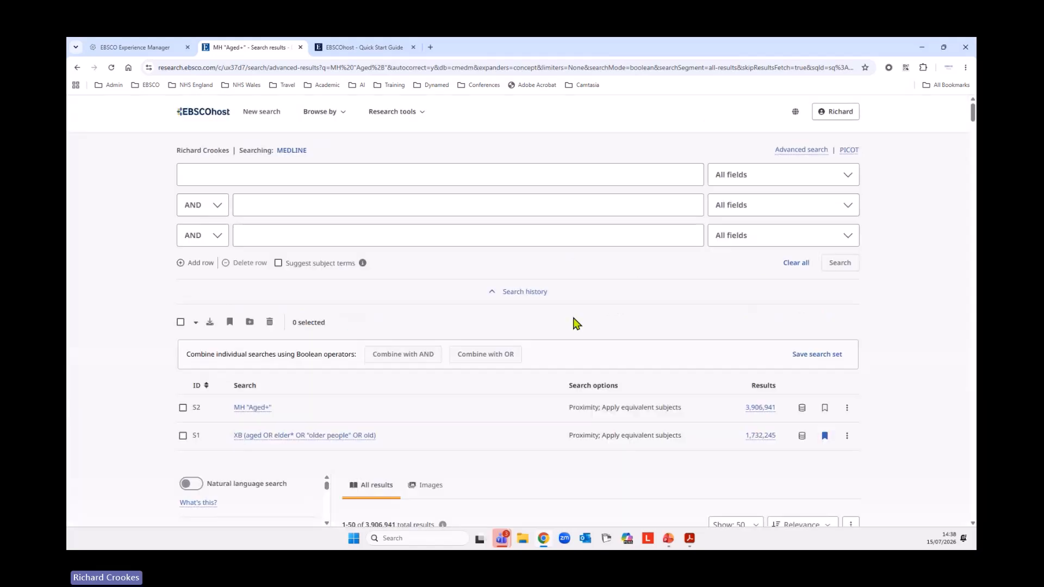
# Combine searches S1 and S2 from the search history with OR and run the combined search
pyautogui.click(183, 445)
pyautogui.click(183, 417)
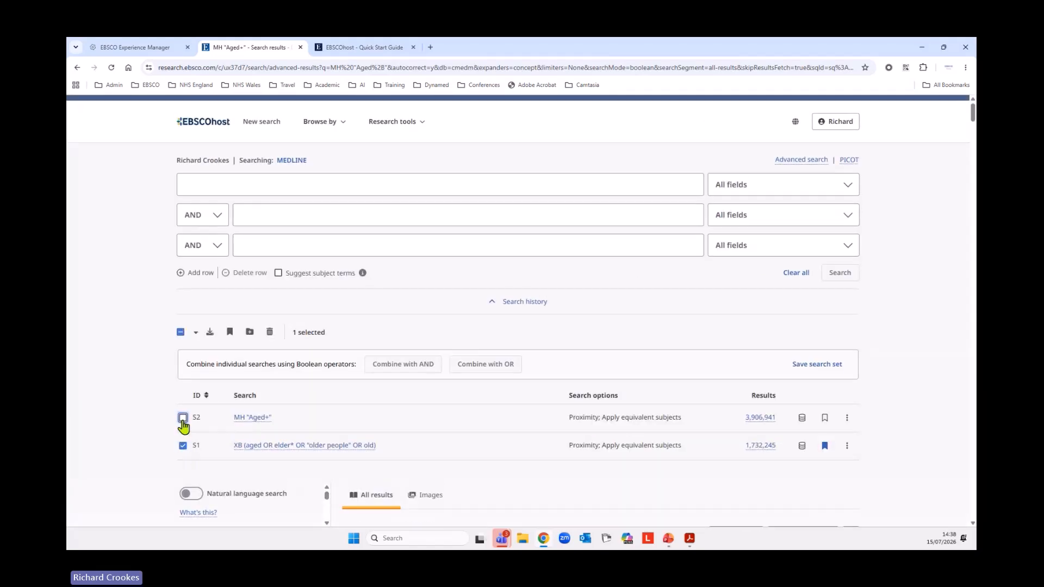
pyautogui.click(476, 370)
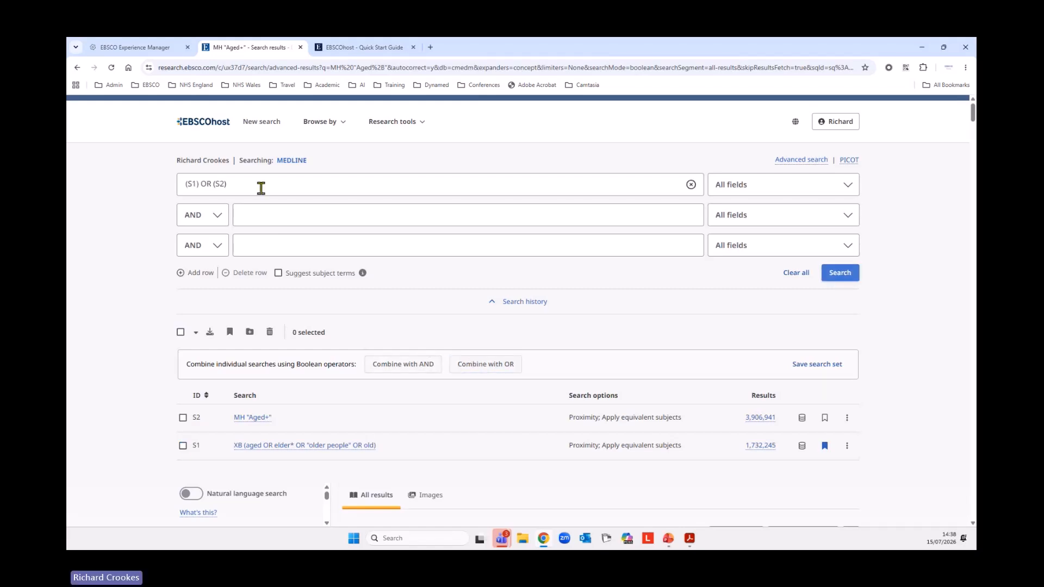
pyautogui.click(843, 273)
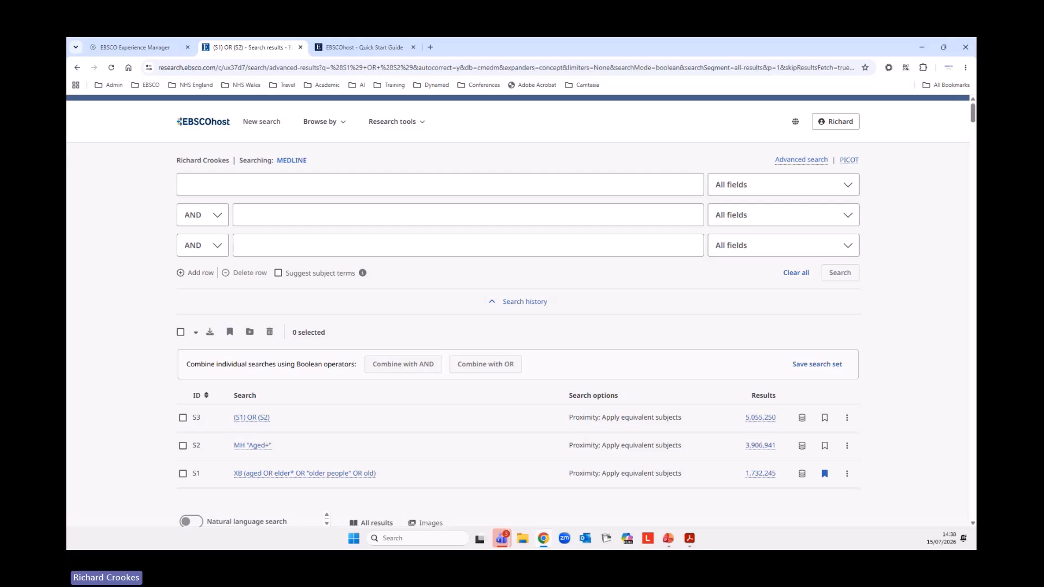
pyautogui.scroll(-2, 832, 337)
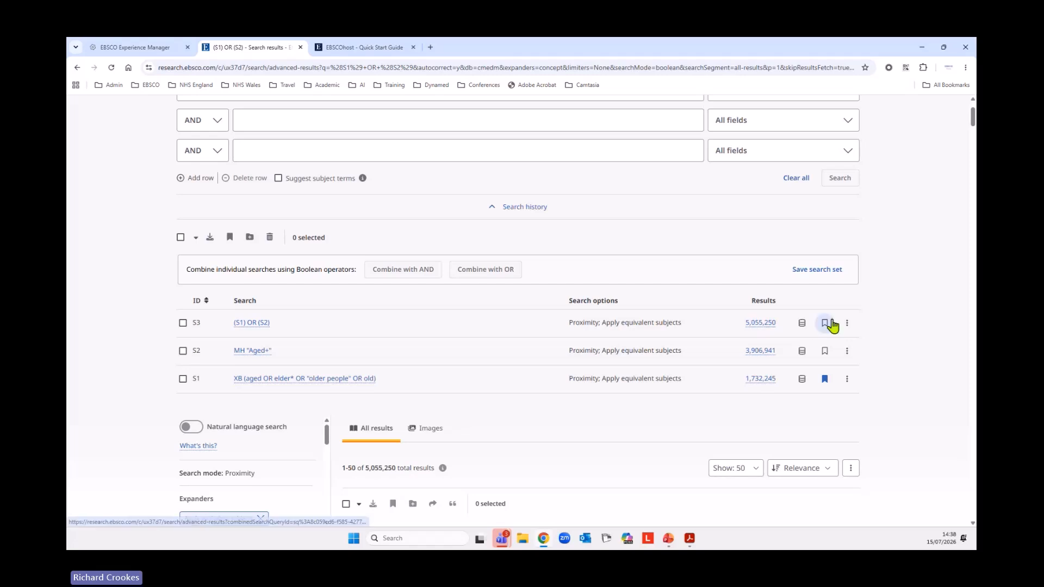
# Enter the query (flu OR influenza) n3 vaccin* in the first search row
pyautogui.scroll(2, 832, 325)
pyautogui.click(290, 184)
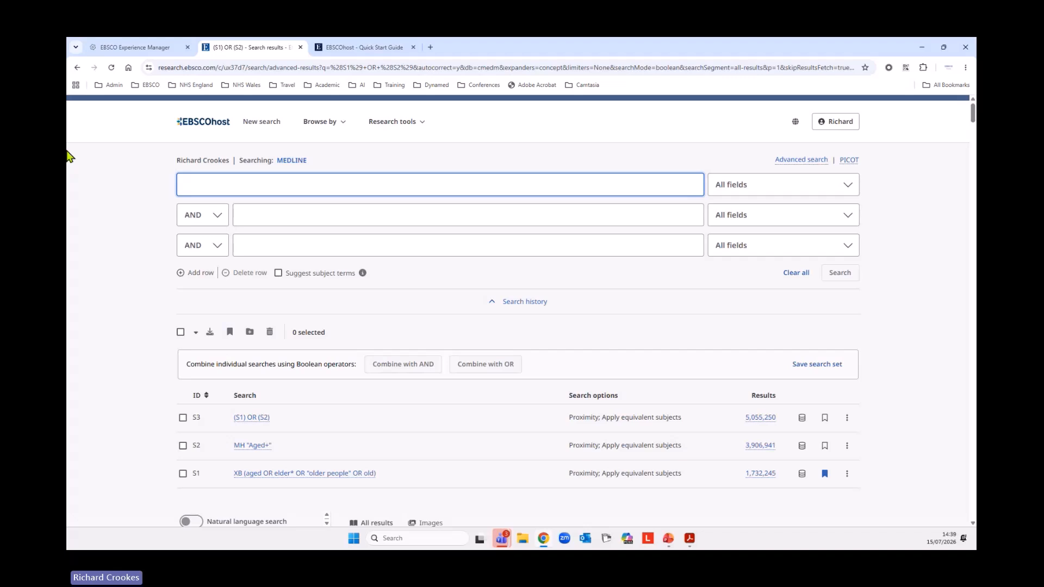
pyautogui.write('(')
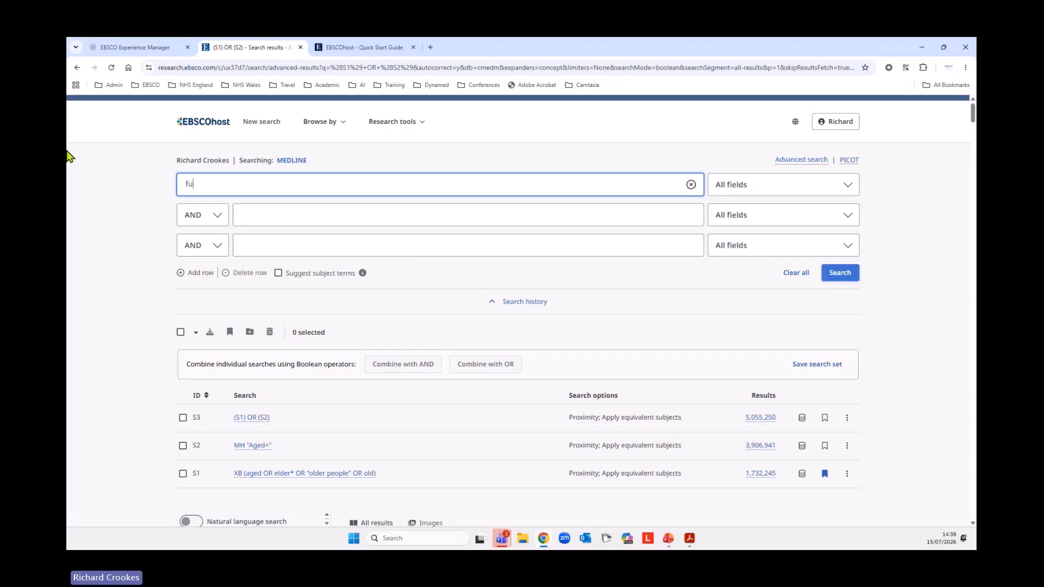
pyautogui.press('BackSpace')
pyautogui.write('(fl')
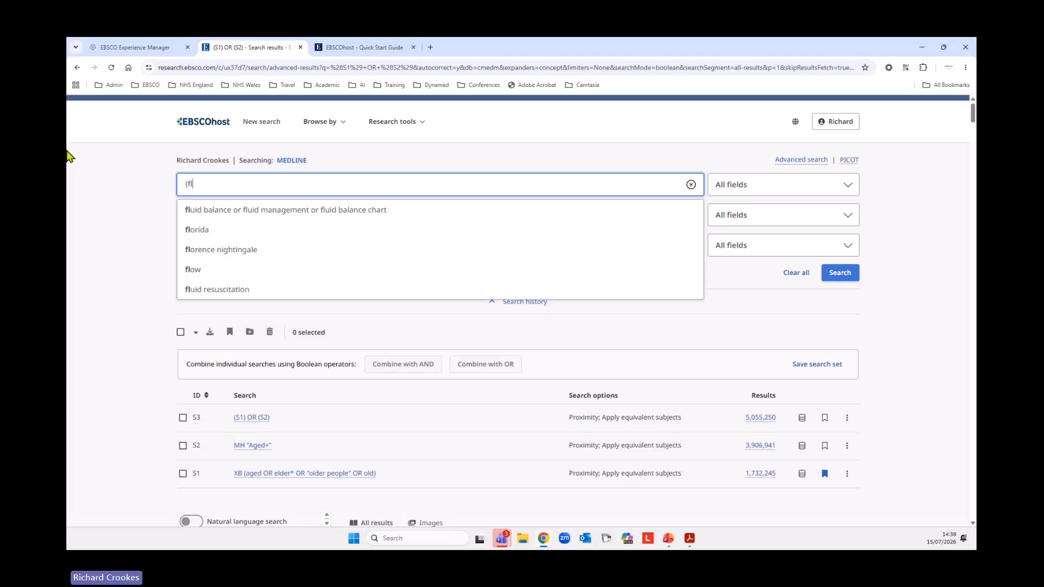
pyautogui.write('u OR inf')
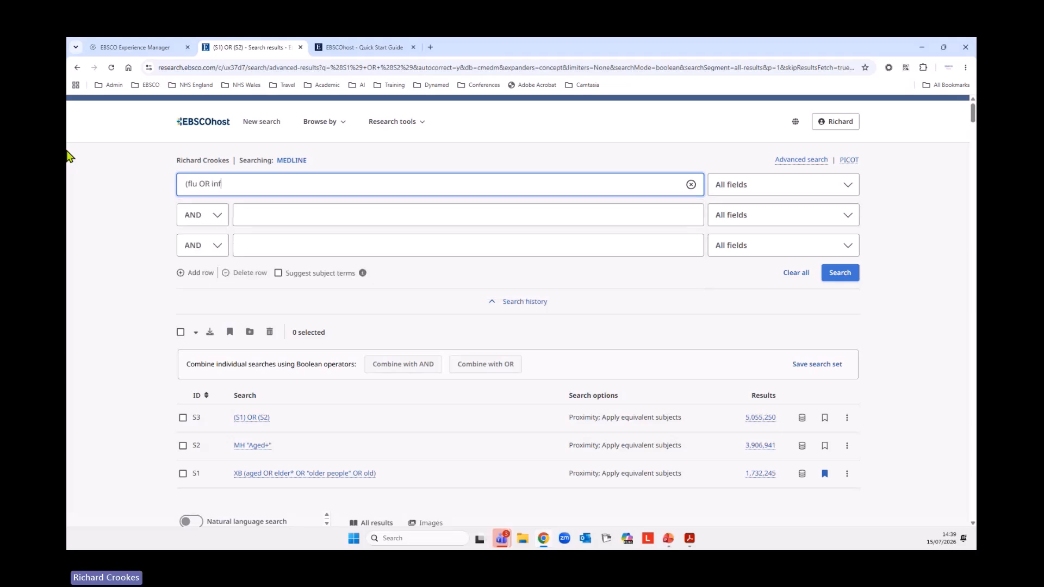
pyautogui.write('luenza) OR')
pyautogui.press('BackSpace')
pyautogui.press('BackSpace')
pyautogui.write('N')
pyautogui.press('BackSpace')
pyautogui.write('n')
pyautogui.write('3 vaccine')
pyautogui.press('BackSpace')
pyautogui.write('*')
# Restrict the flu vaccination query to Title or Abstract - XB and run the search
pyautogui.click(817, 185)
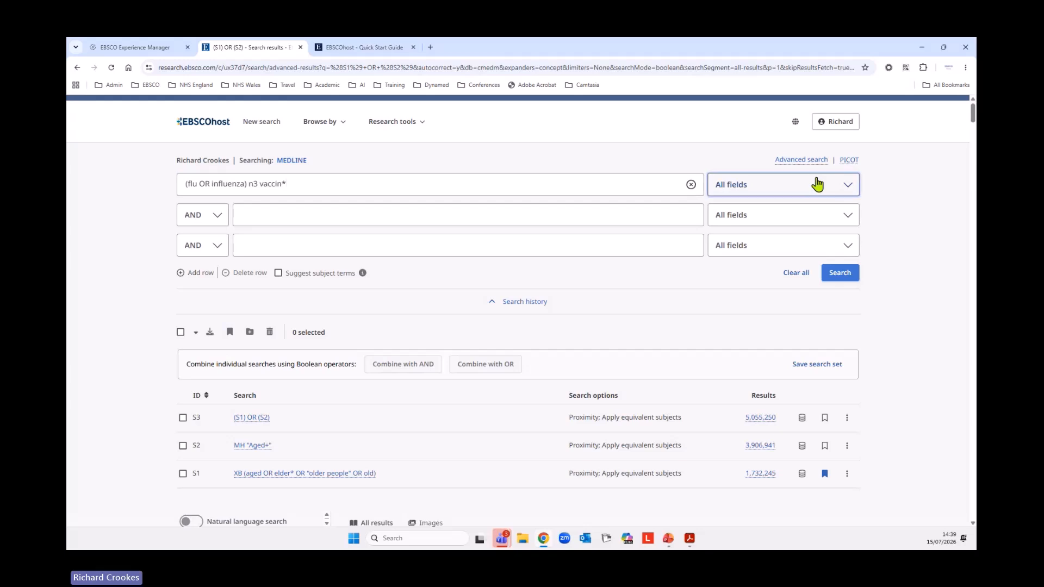
pyautogui.click(807, 261)
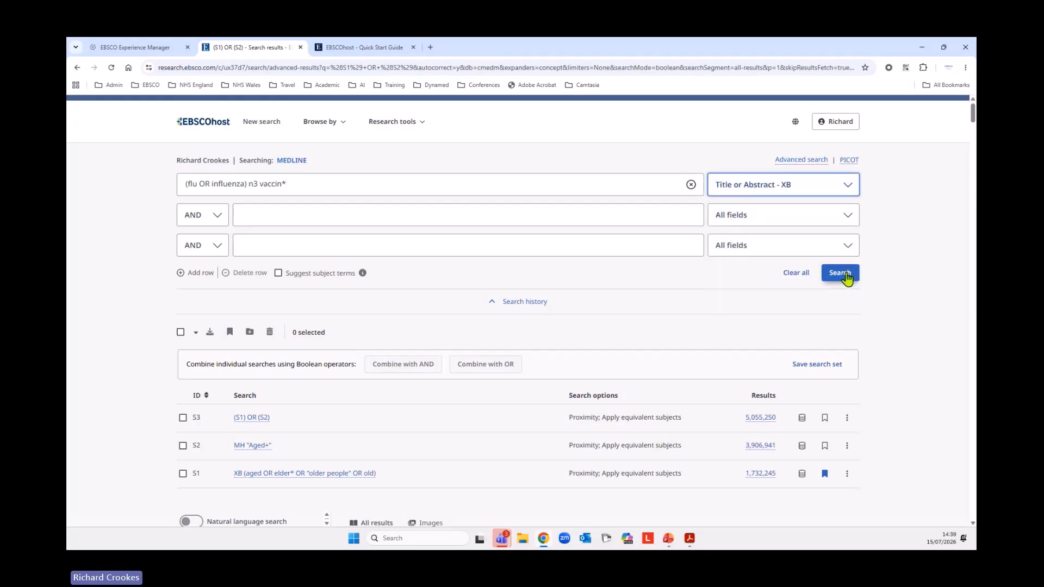
pyautogui.click(844, 274)
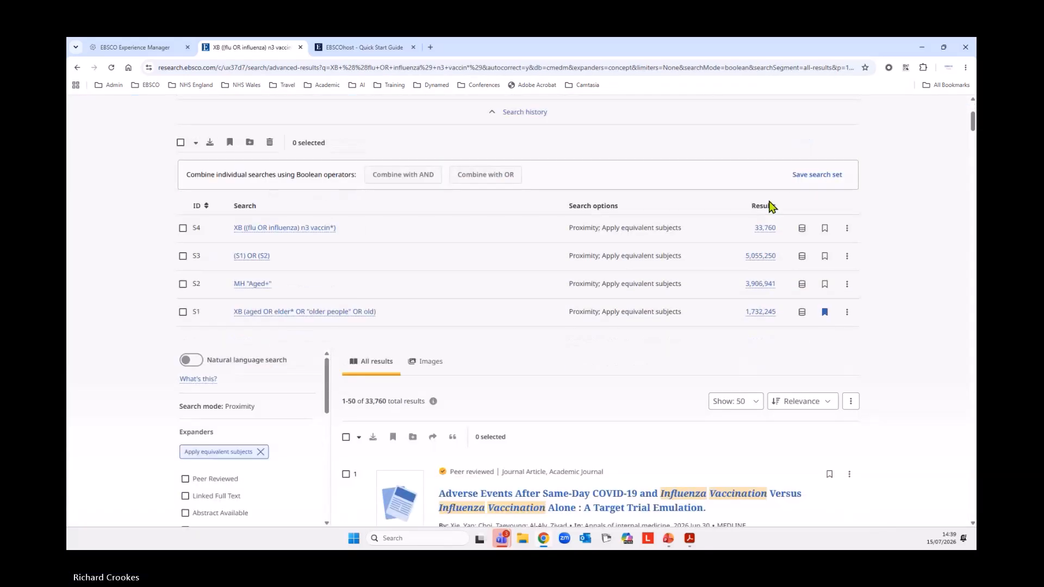
# Look up suggested MeSH subject terms for "flu vaccine" from the first search row
pyautogui.scroll(4, 782, 210)
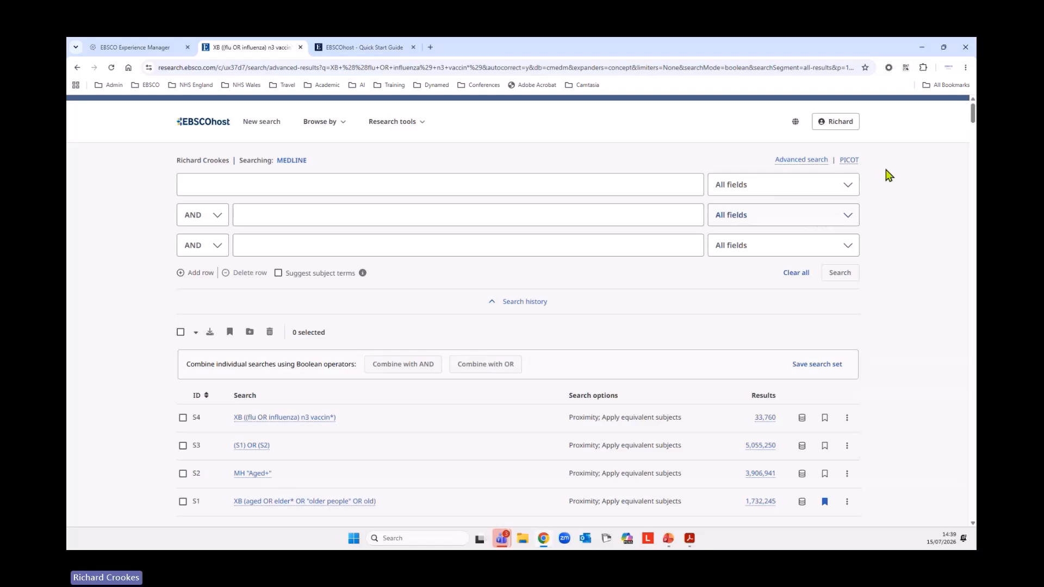
pyautogui.click(401, 185)
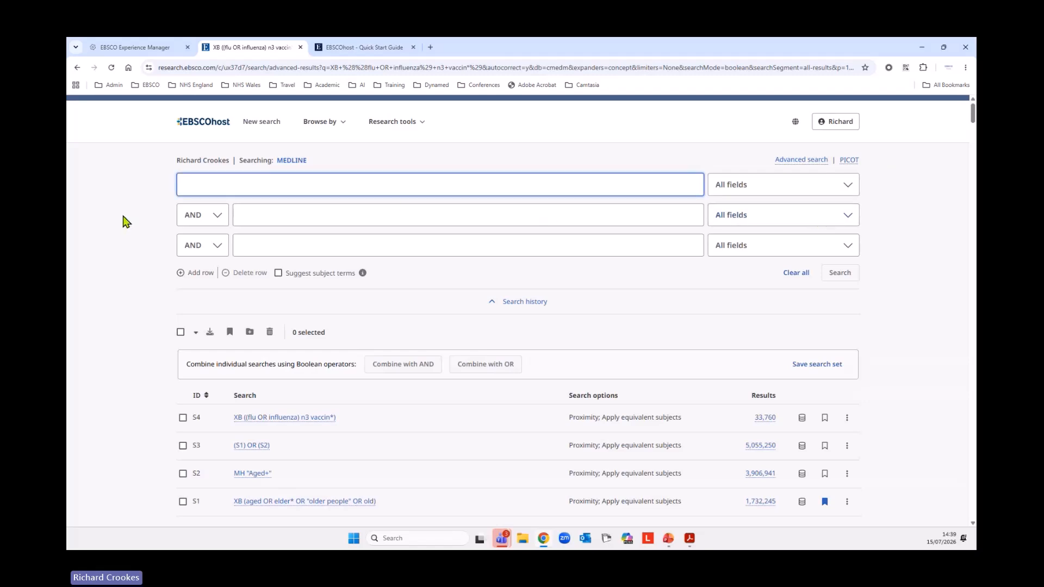
pyautogui.write('fuu vaccine')
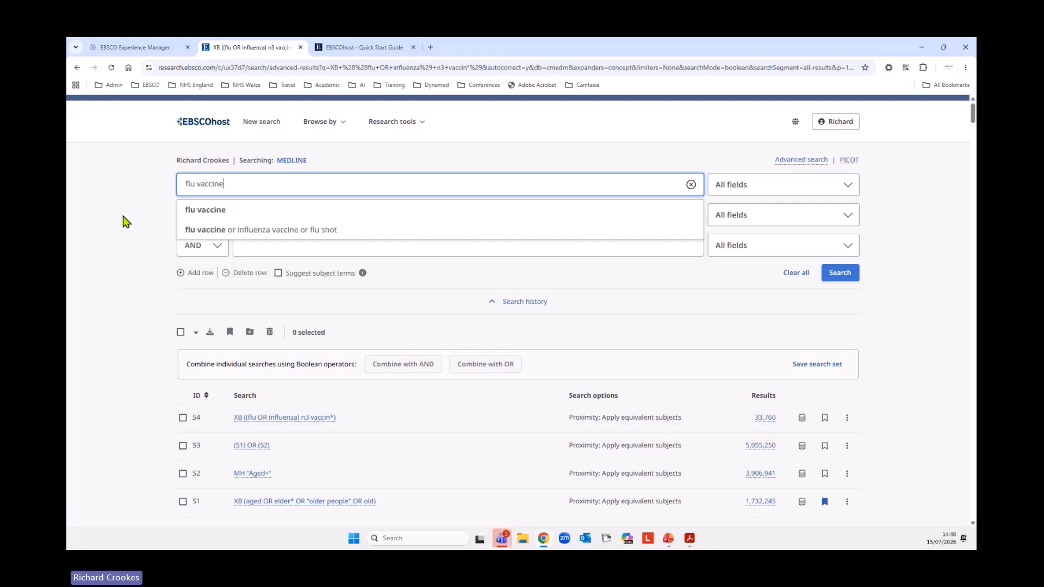
pyautogui.click(125, 221)
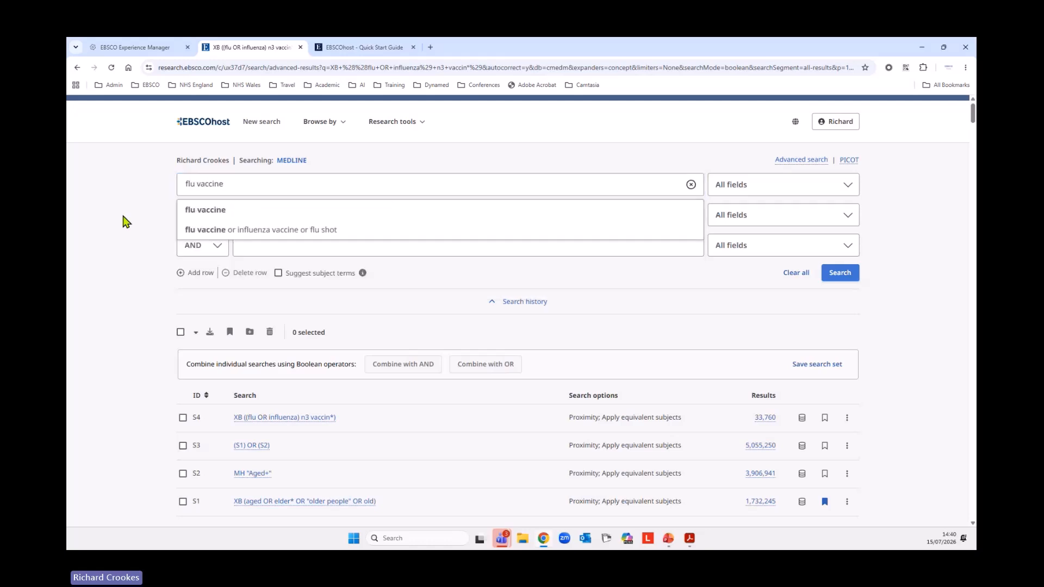
pyautogui.click(278, 273)
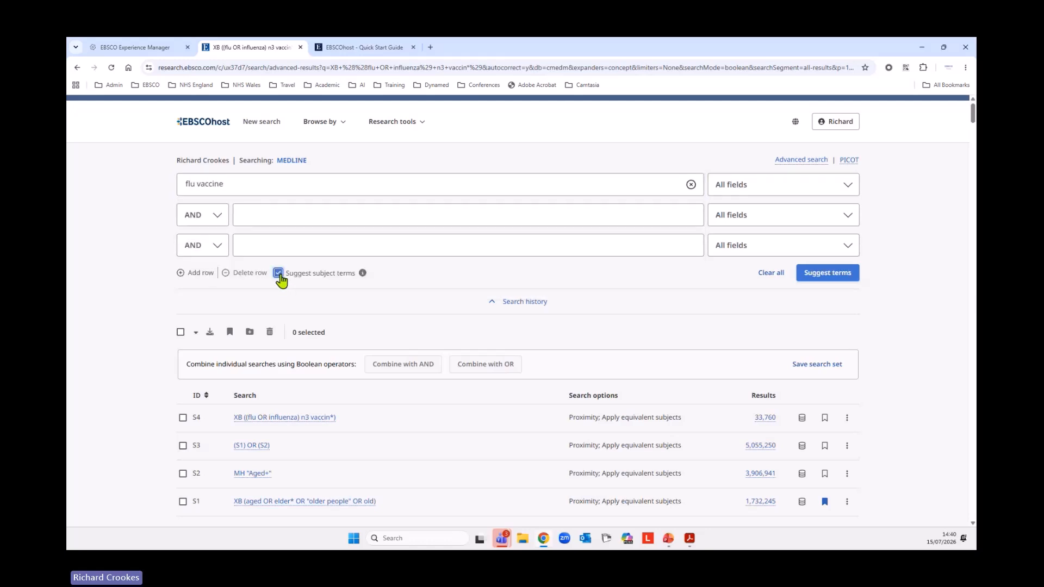
pyautogui.click(853, 276)
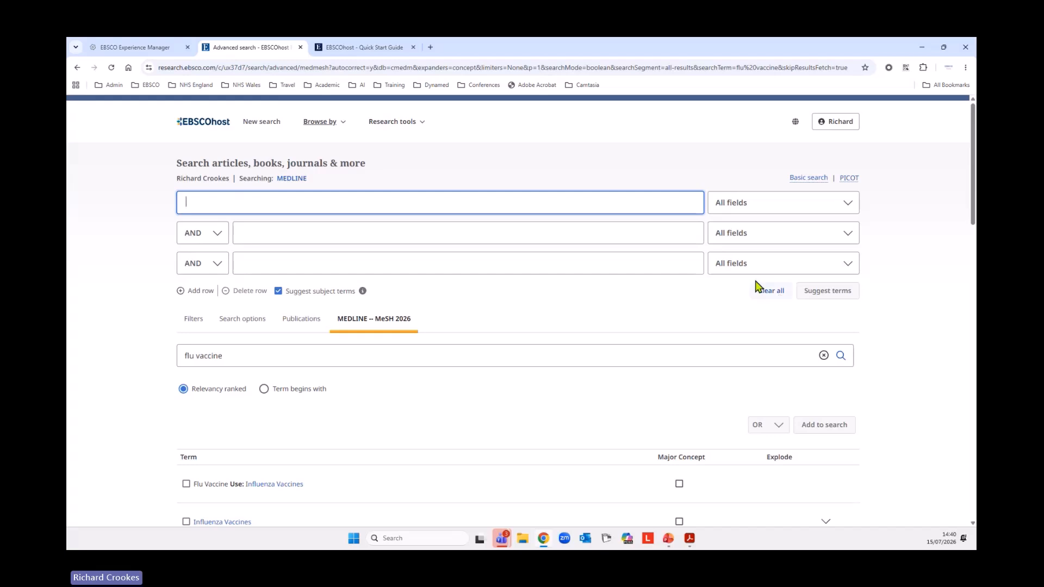
# Open the Influenza Vaccines heading that Flu Vaccine refers to and select it on its detail page
pyautogui.scroll(-5, 707, 294)
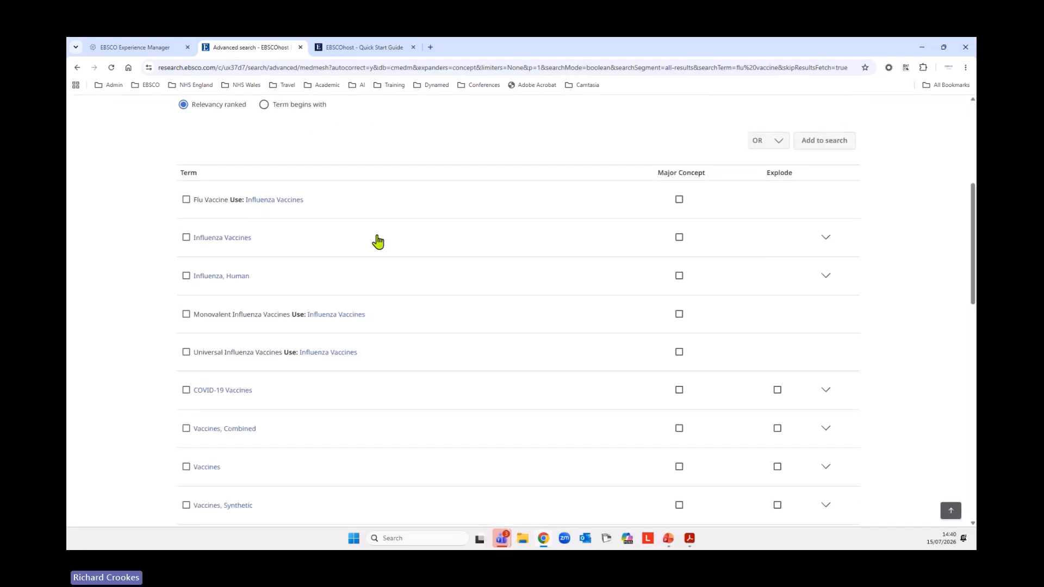
pyautogui.click(290, 201)
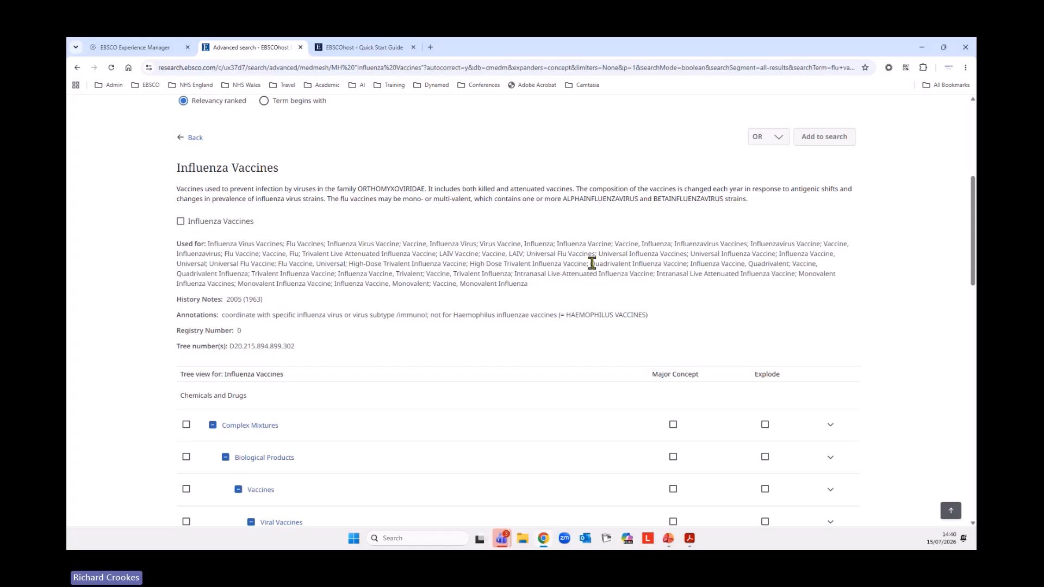
pyautogui.click(180, 222)
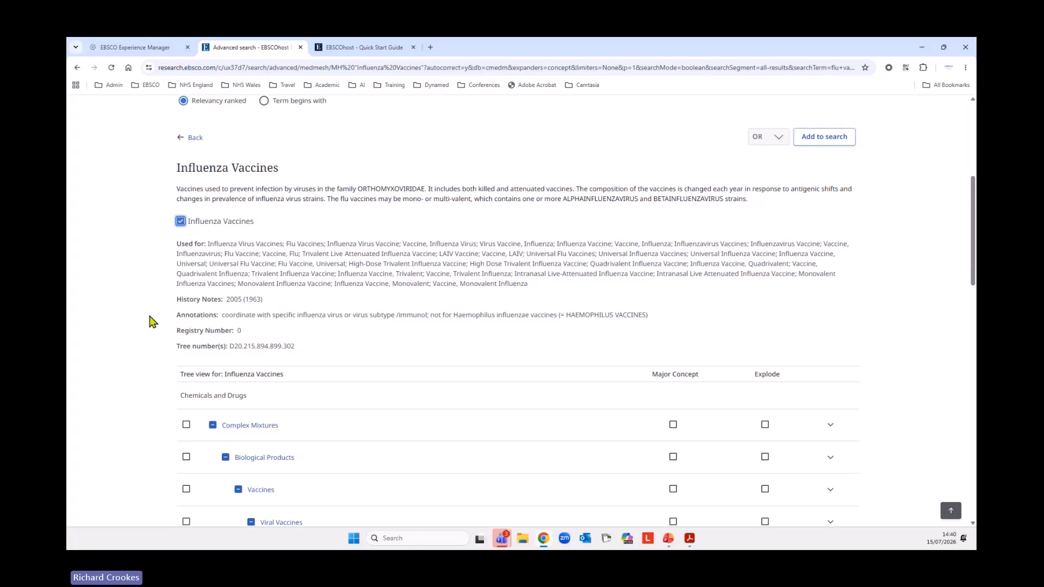
# Examine where Influenza Vaccines sits in the MeSH tree and which subheadings it offers, without selecting any
pyautogui.scroll(-2, 154, 322)
pyautogui.scroll(-1, 251, 337)
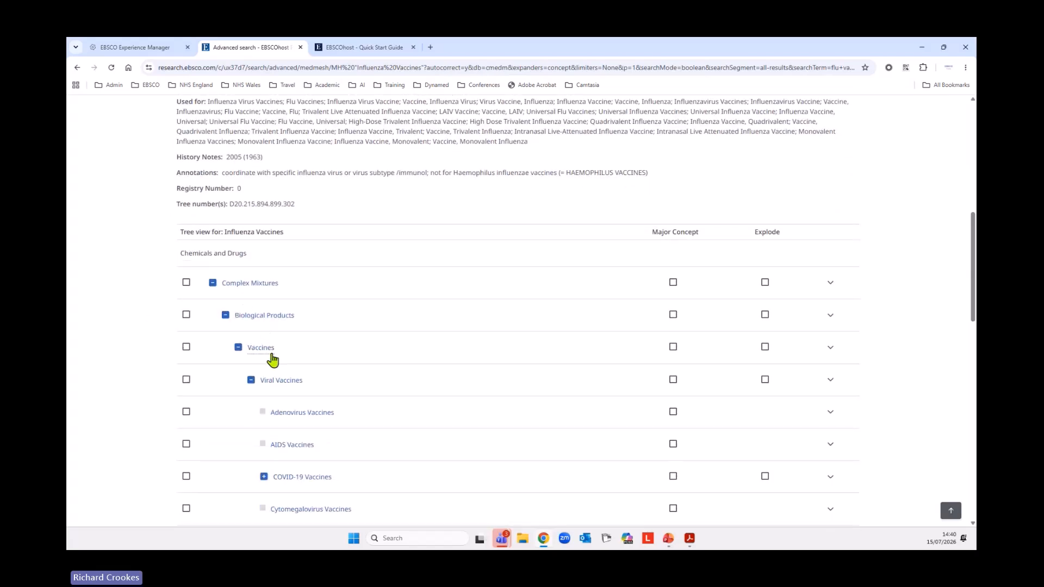
pyautogui.scroll(-5, 473, 373)
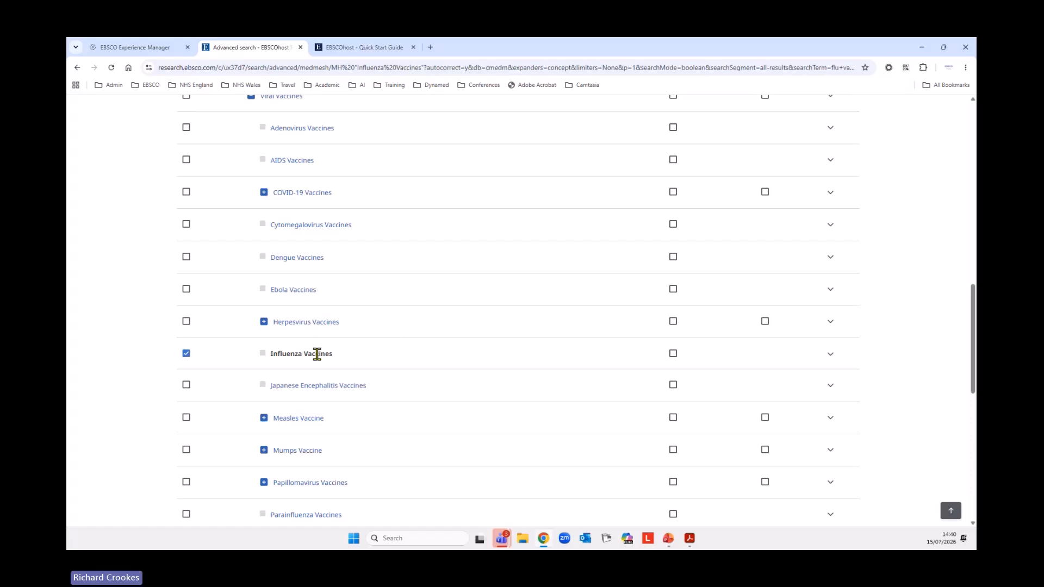
pyautogui.click(830, 354)
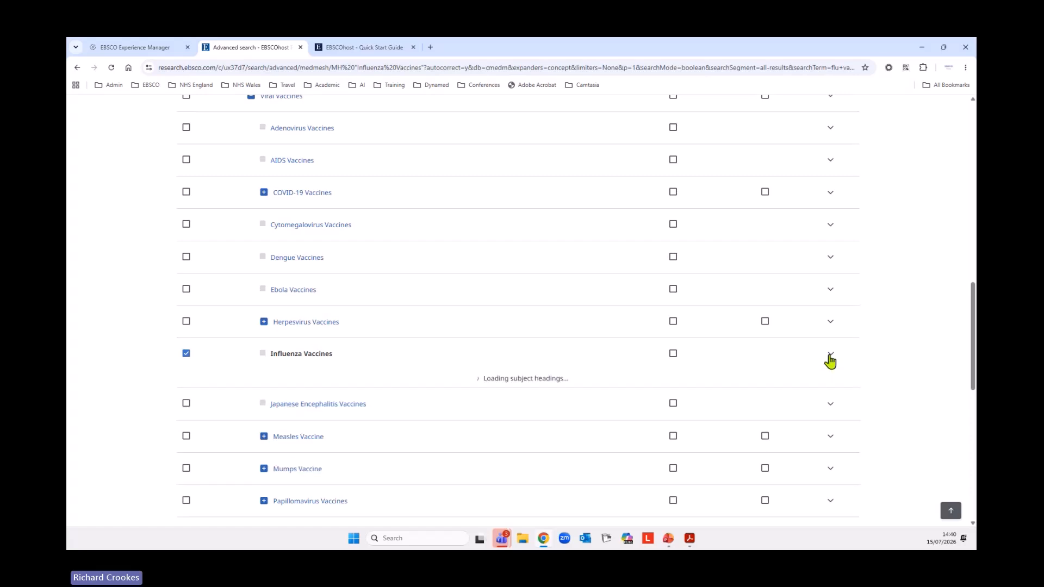
pyautogui.scroll(-3, 788, 361)
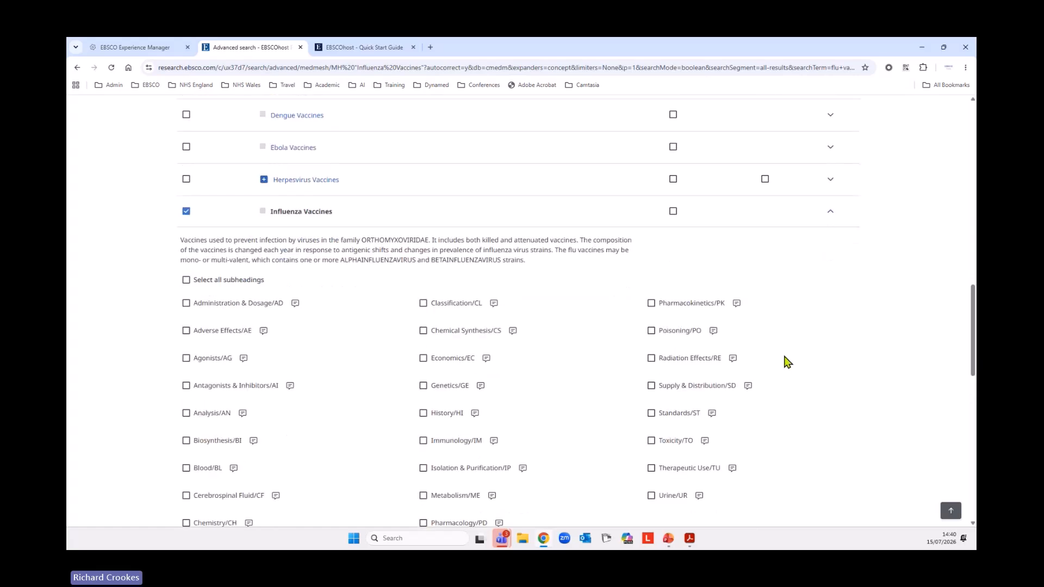
# Add the selected heading to the first search row as MH "Influenza Vaccines" and run the search
pyautogui.click(953, 513)
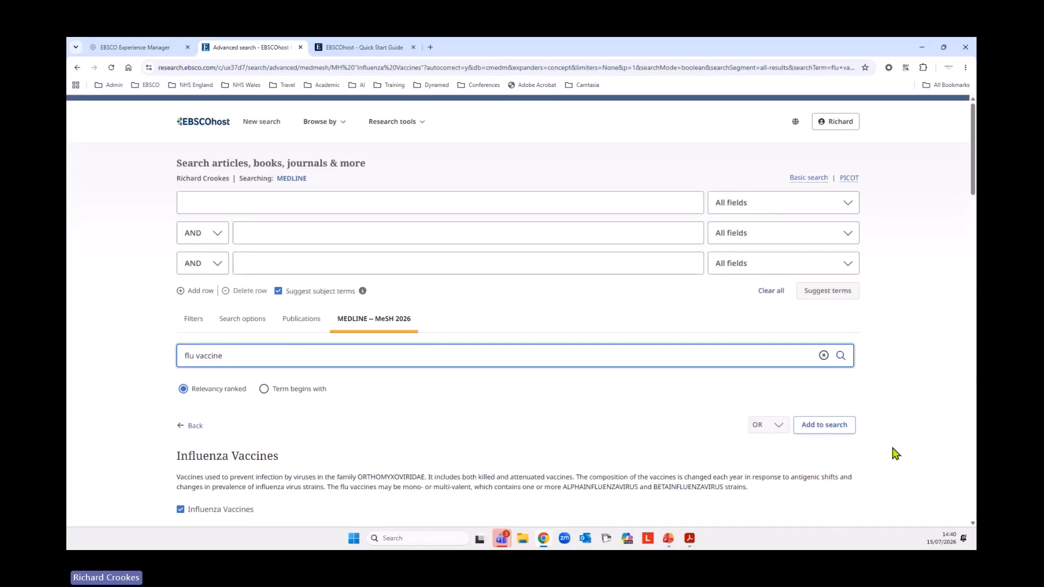
pyautogui.click(839, 425)
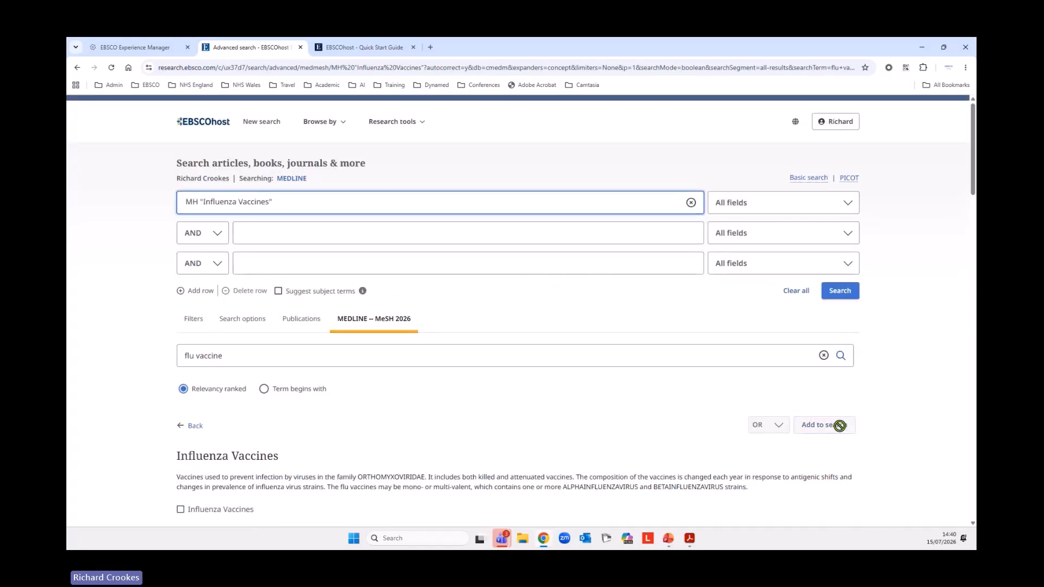
pyautogui.click(840, 291)
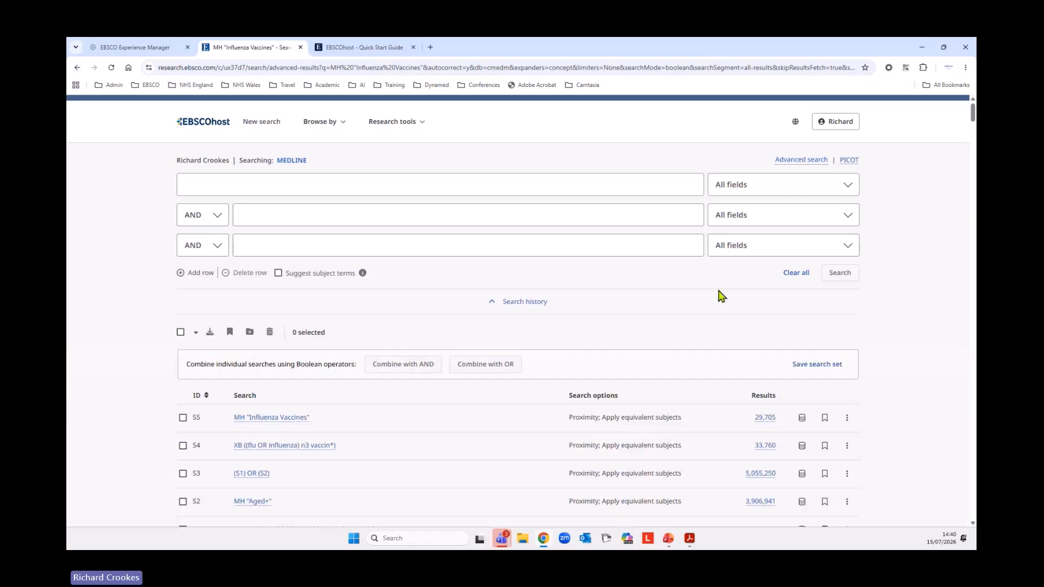
# Combine searches S4 and S5 from the search history with OR and run the combined search
pyautogui.scroll(-3, 642, 329)
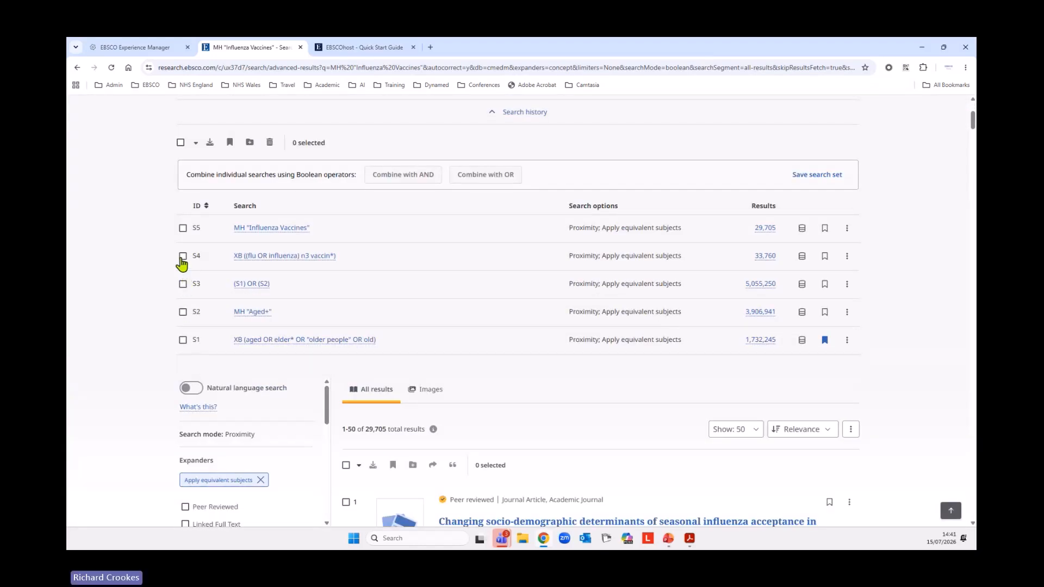
pyautogui.click(182, 258)
pyautogui.click(183, 228)
pyautogui.scroll(1, 440, 321)
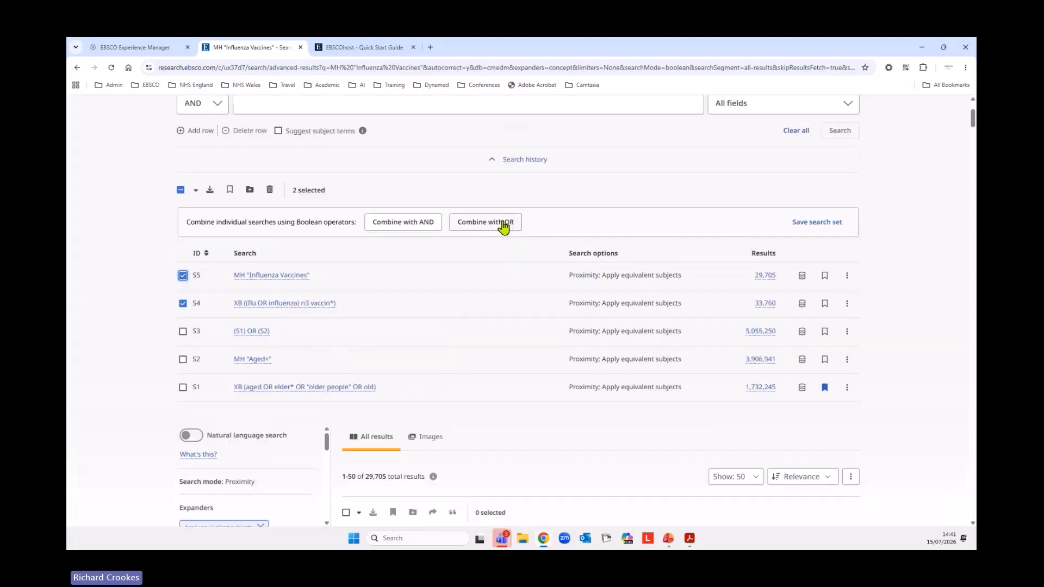
pyautogui.click(503, 227)
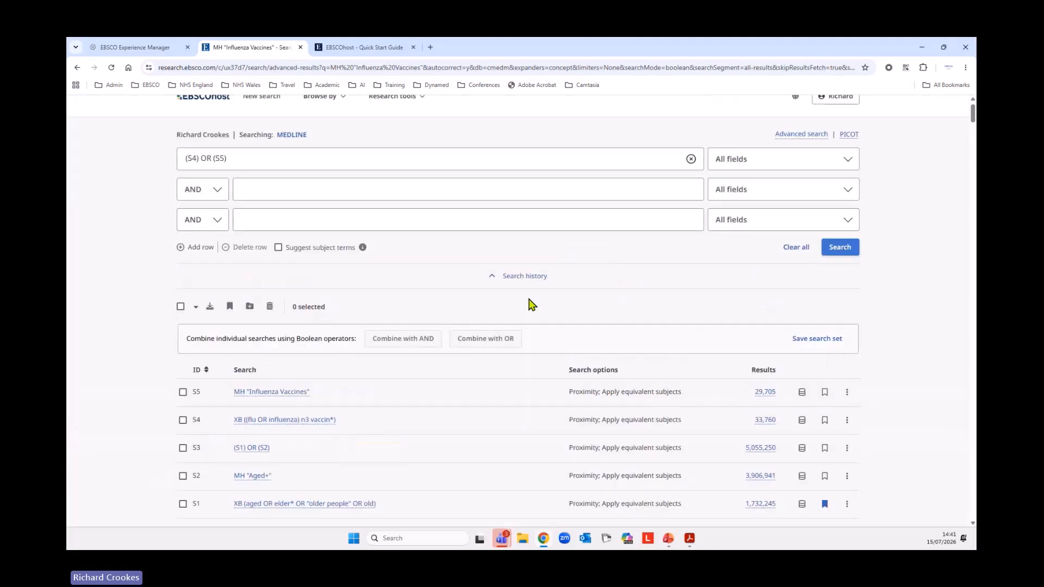
pyautogui.click(841, 272)
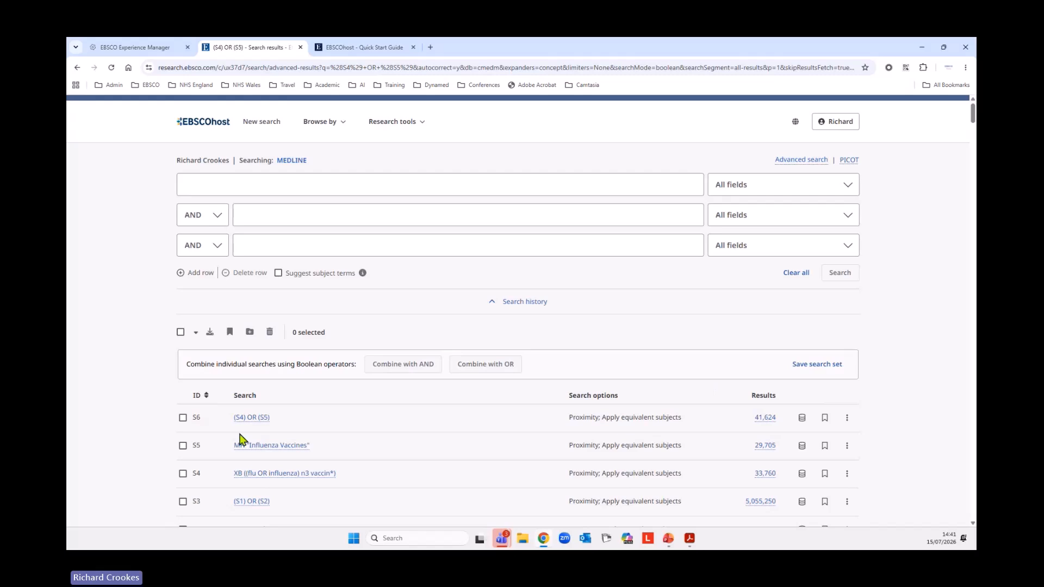
# Enter the keyword query pneumoni* OR (pulmonary OR lung) n3 inflammation) in the first search row
pyautogui.scroll(-4, 494, 355)
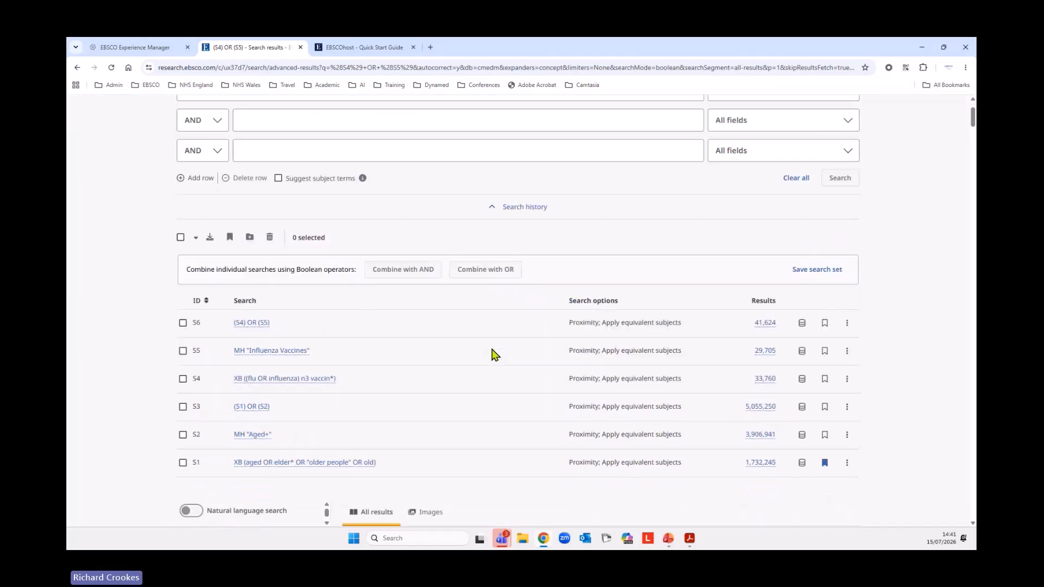
pyautogui.scroll(-1, 494, 354)
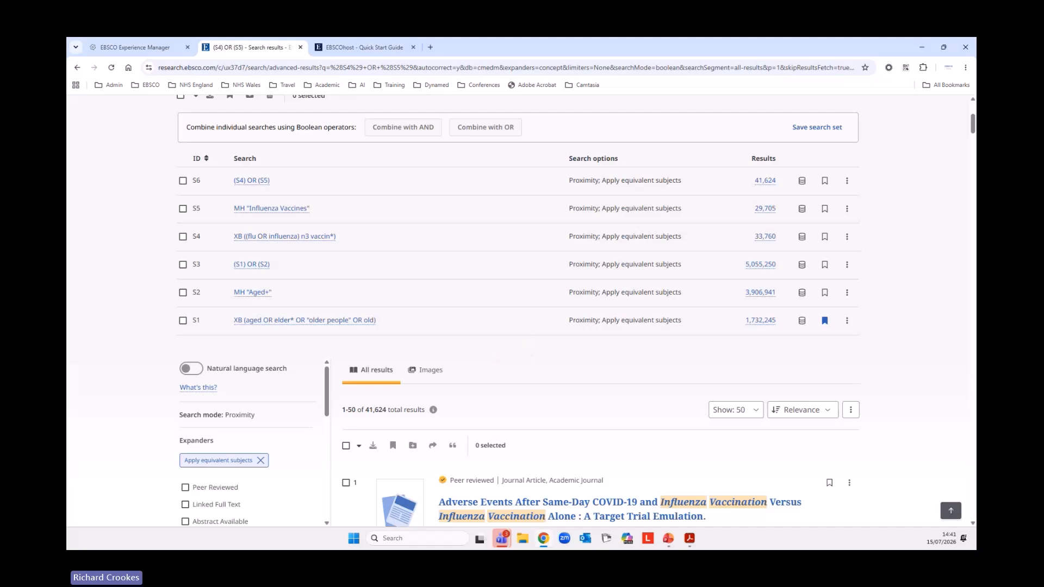
pyautogui.scroll(5, 531, 259)
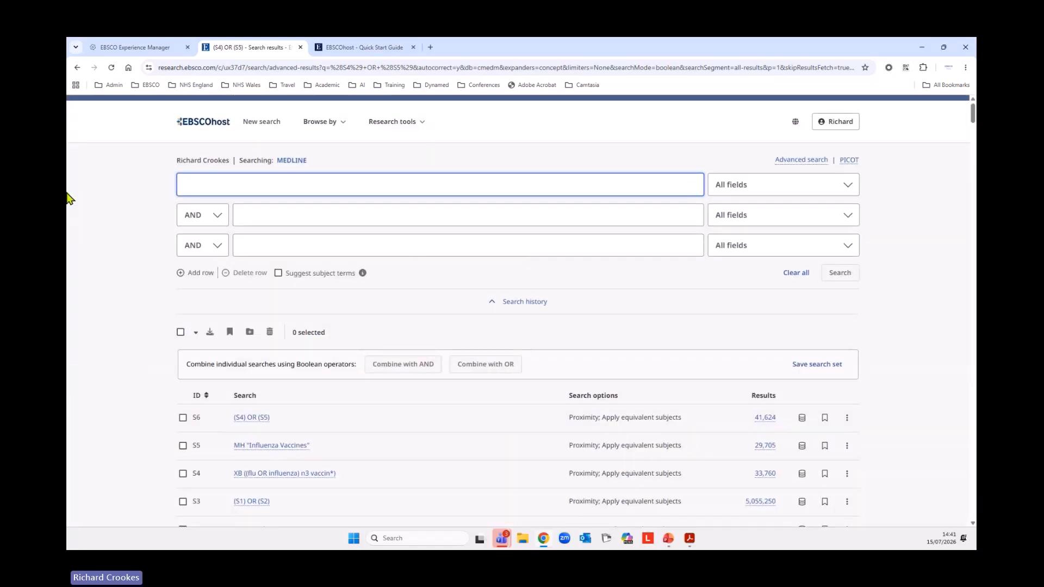
pyautogui.write('pneu')
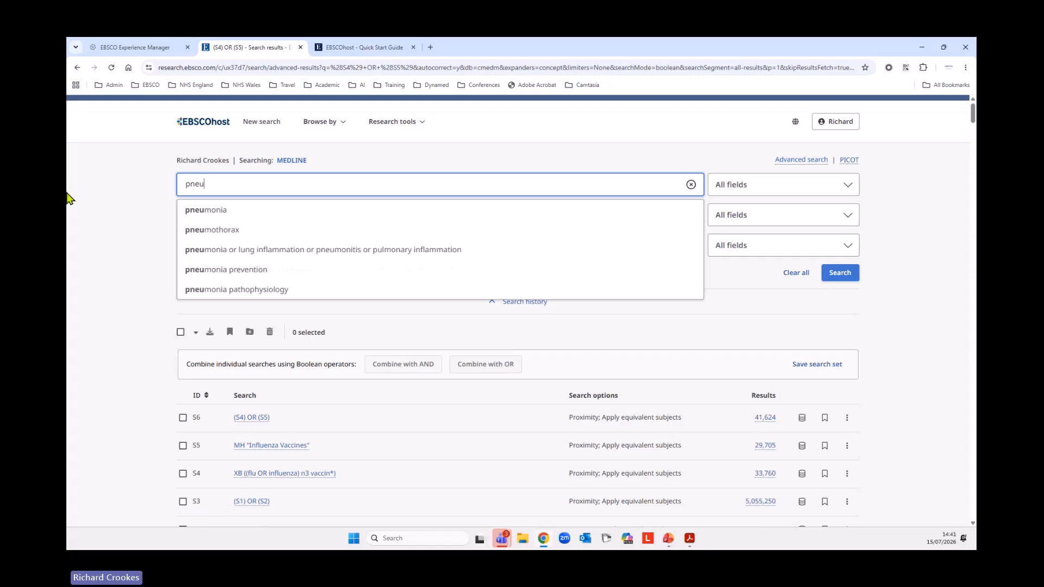
pyautogui.write('moni')
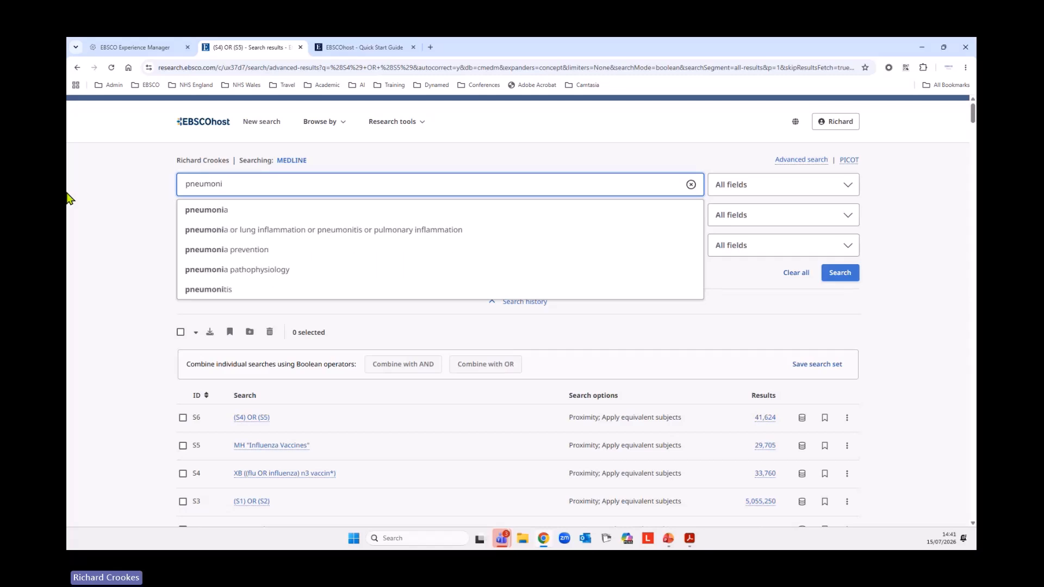
pyautogui.write('*')
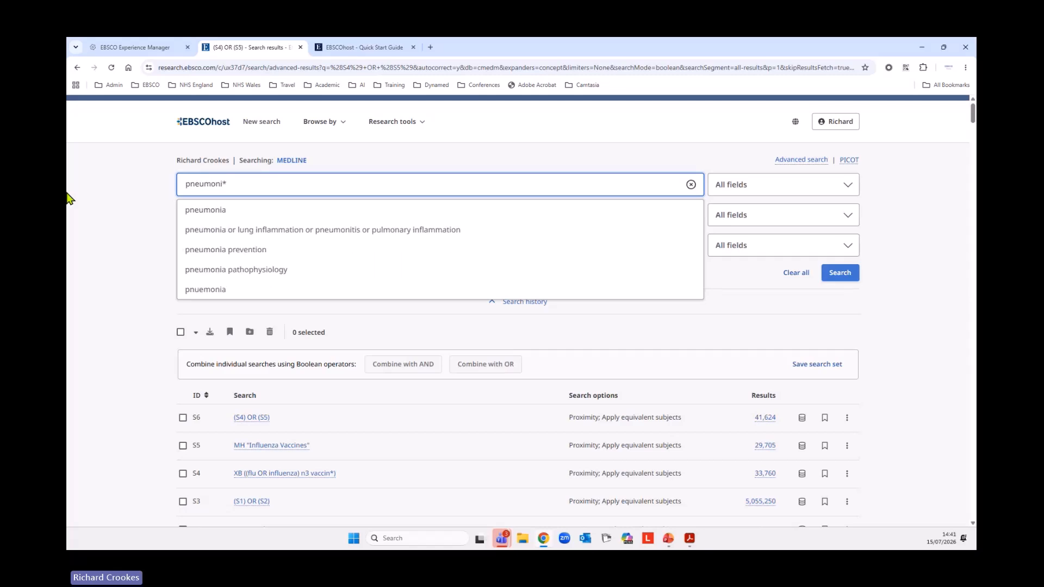
pyautogui.write(' OR')
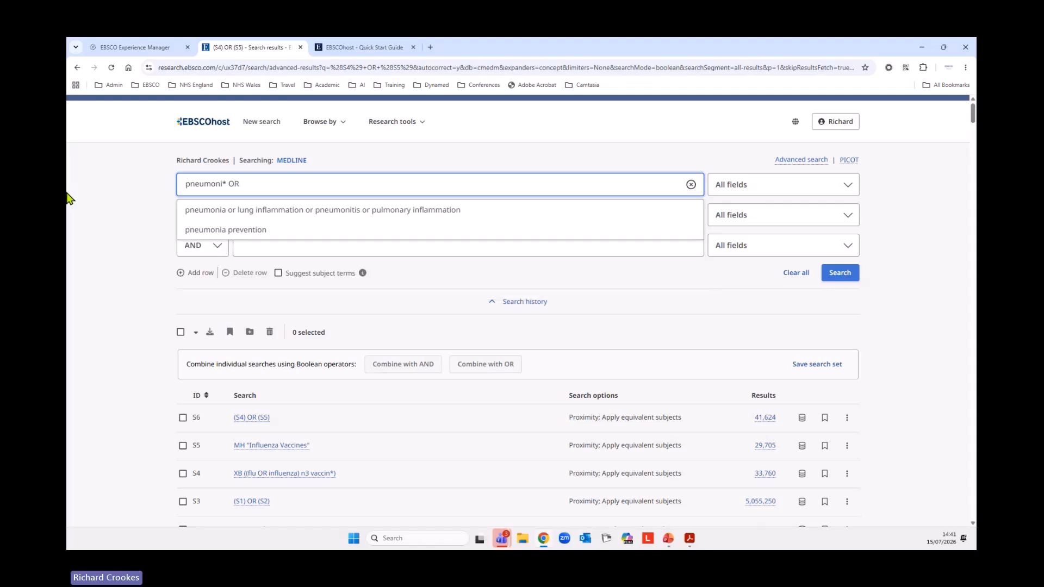
pyautogui.write(' (P')
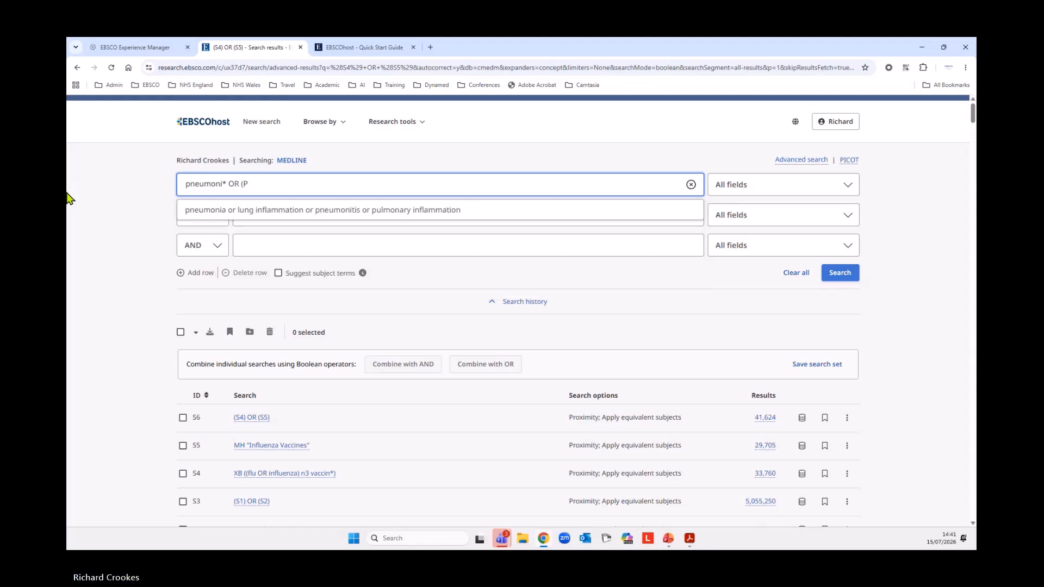
pyautogui.press('BackSpace')
pyautogui.write('pulm')
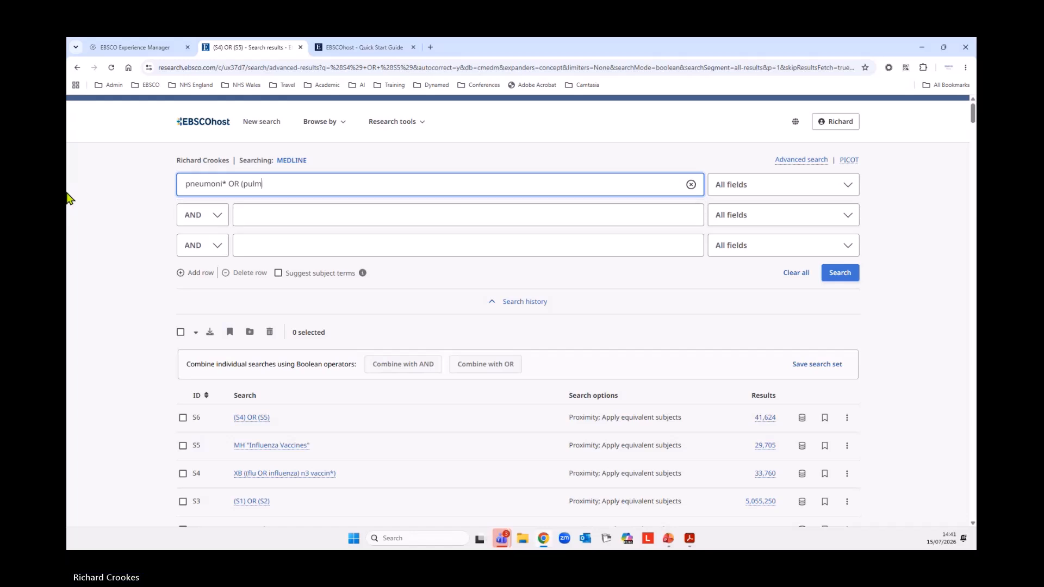
pyautogui.write('onary OR lung) n3 INF')
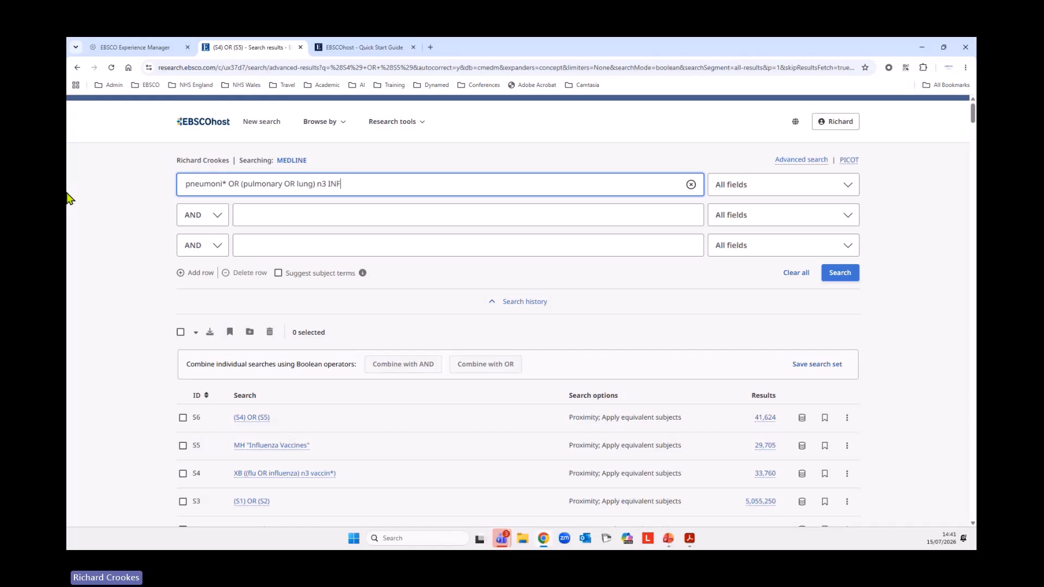
pyautogui.press('BackSpace')
pyautogui.press('BackSpace')
pyautogui.press('BackSpace')
pyautogui.write('inf')
# Restrict the pneumonia keyword query to Title or Abstract - XB and run the search
pyautogui.click(758, 193)
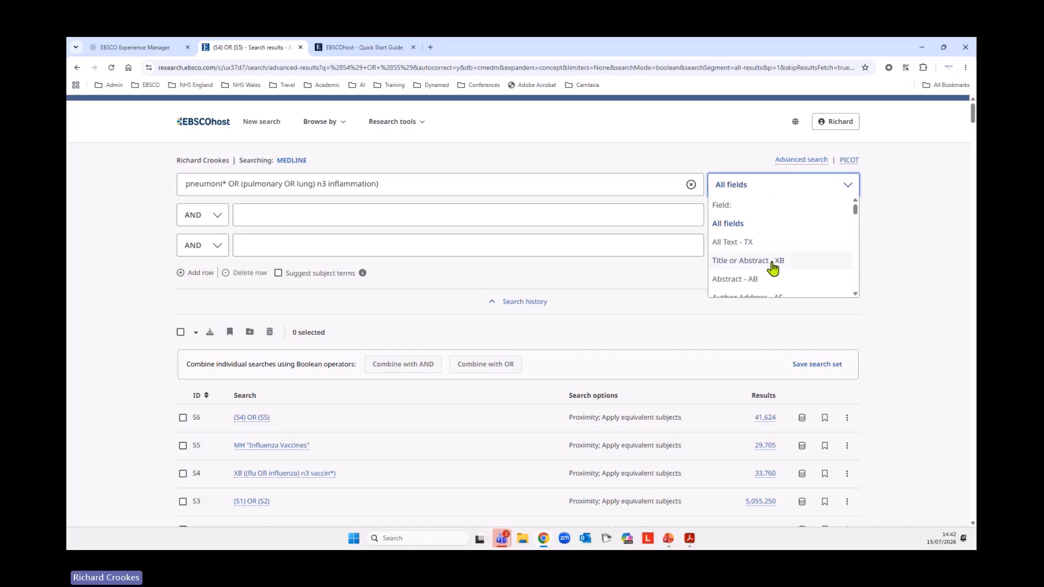
pyautogui.click(710, 265)
pyautogui.click(840, 274)
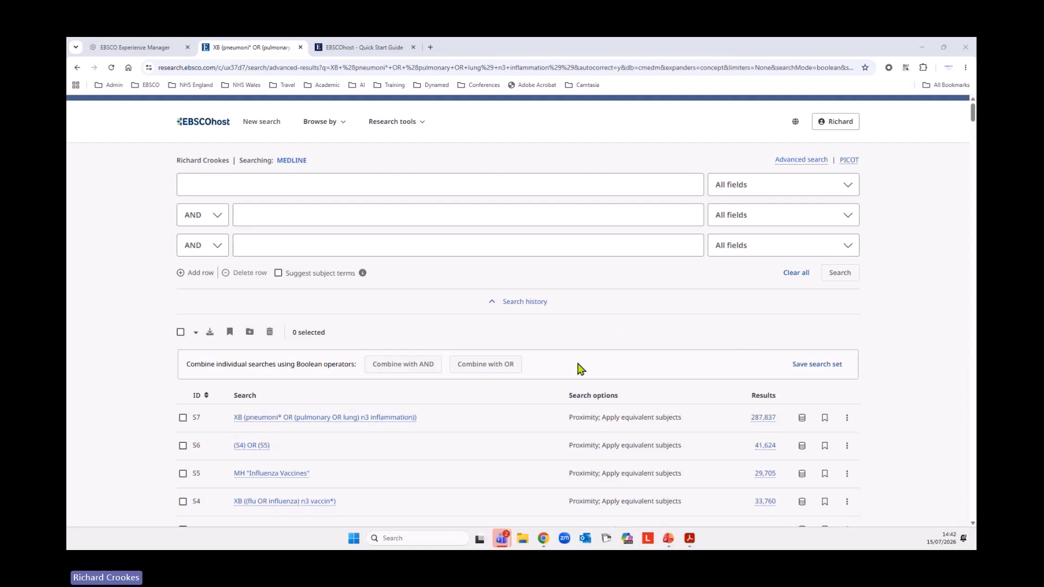
# Open the MEDLINE – MeSH 2026 thesaurus and clear the carried-over keyword query from the search rows
pyautogui.scroll(-2, 634, 365)
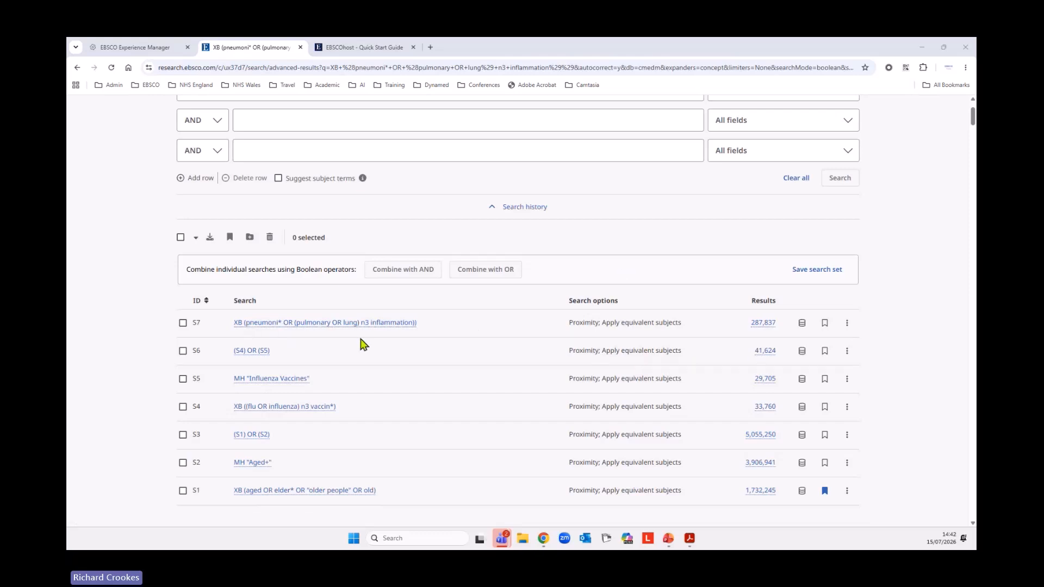
pyautogui.scroll(2, 476, 411)
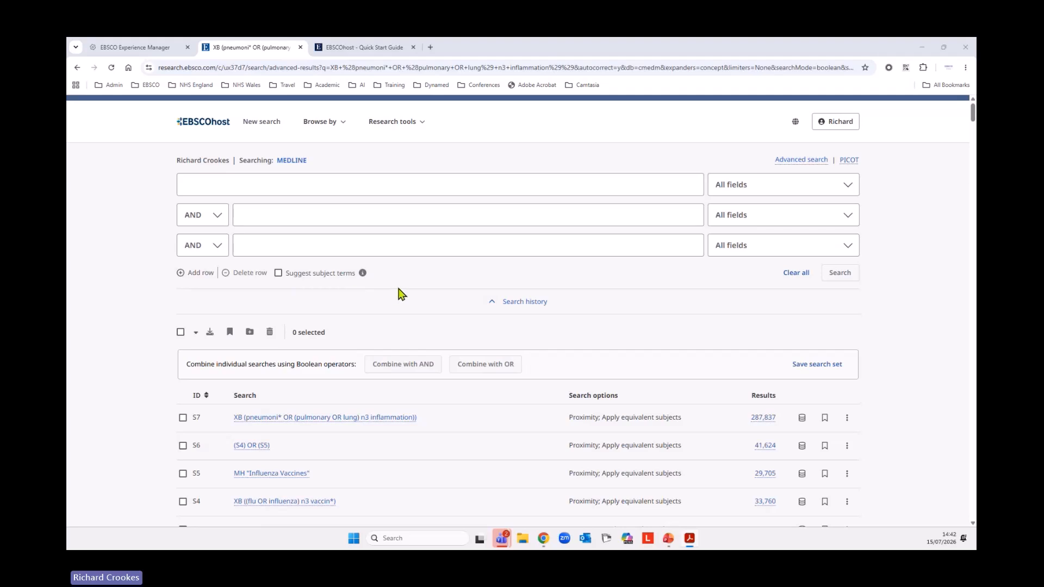
pyautogui.click(335, 124)
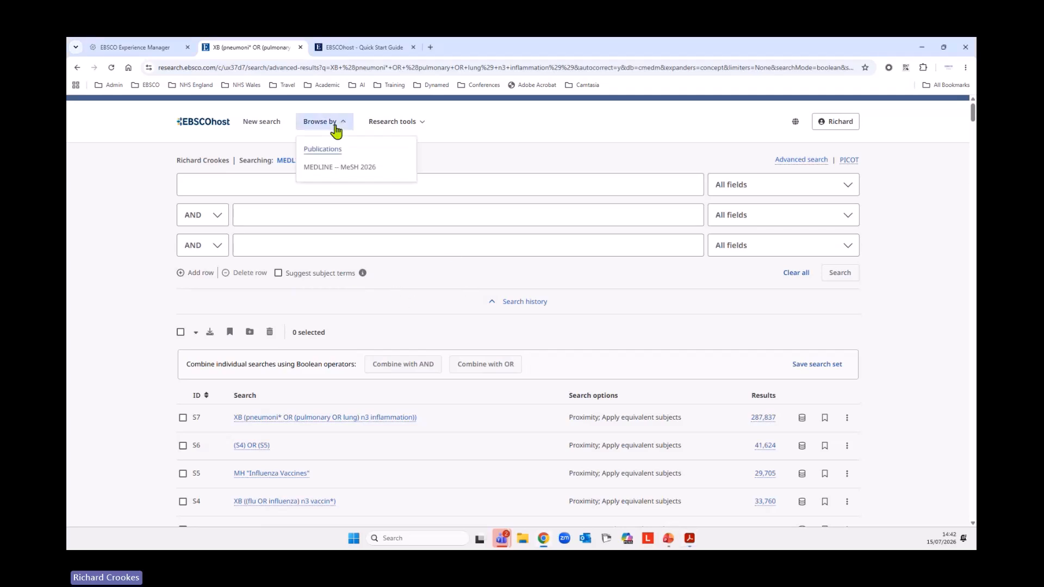
pyautogui.click(354, 172)
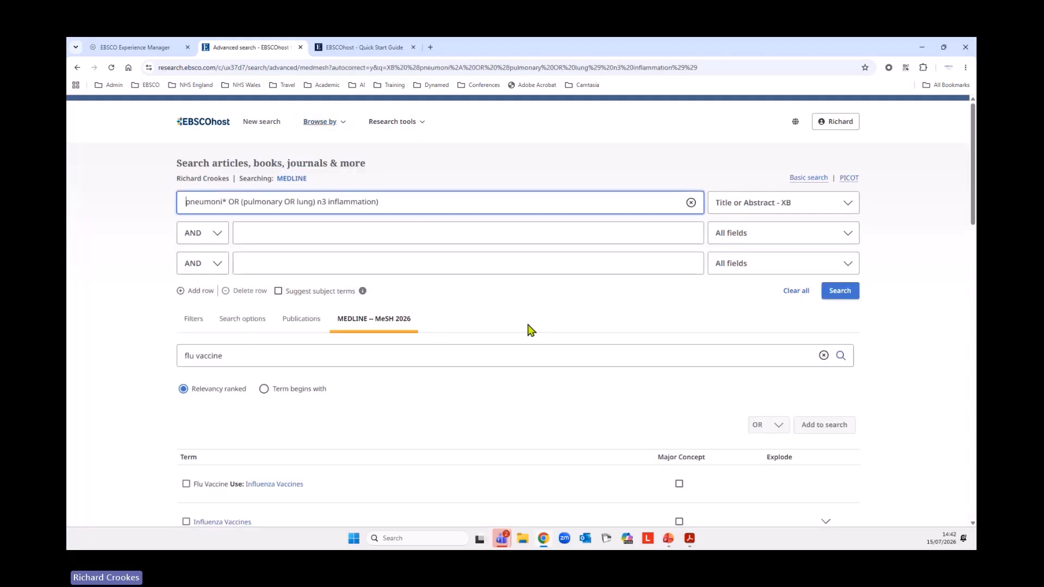
pyautogui.click(790, 292)
# Replace the flu vaccine term in the MeSH lookup with pneumonia and search the thesaurus for it
pyautogui.moveTo(261, 356); pyautogui.dragTo(70, 355)
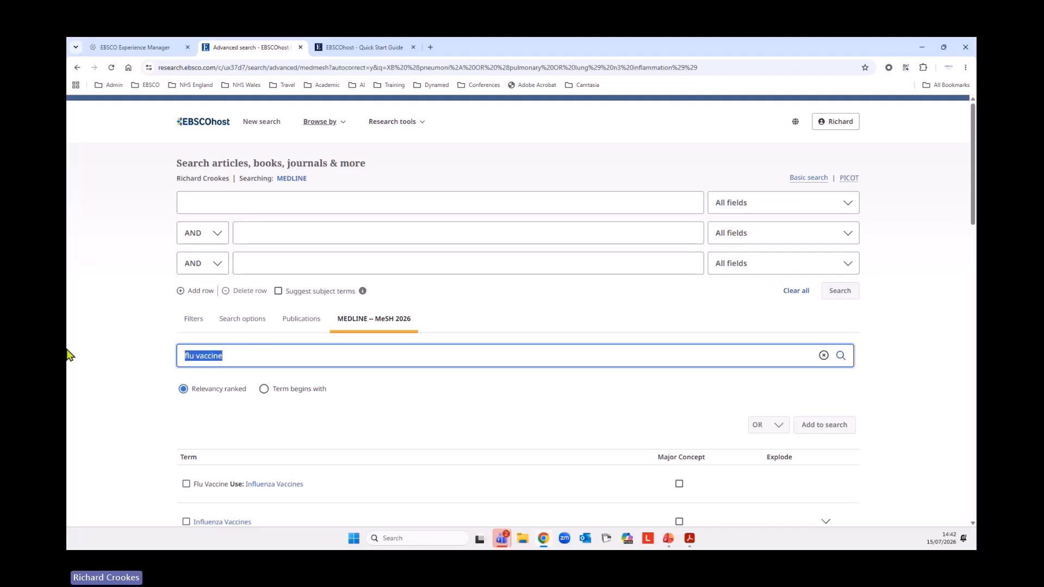
pyautogui.press('BackSpace')
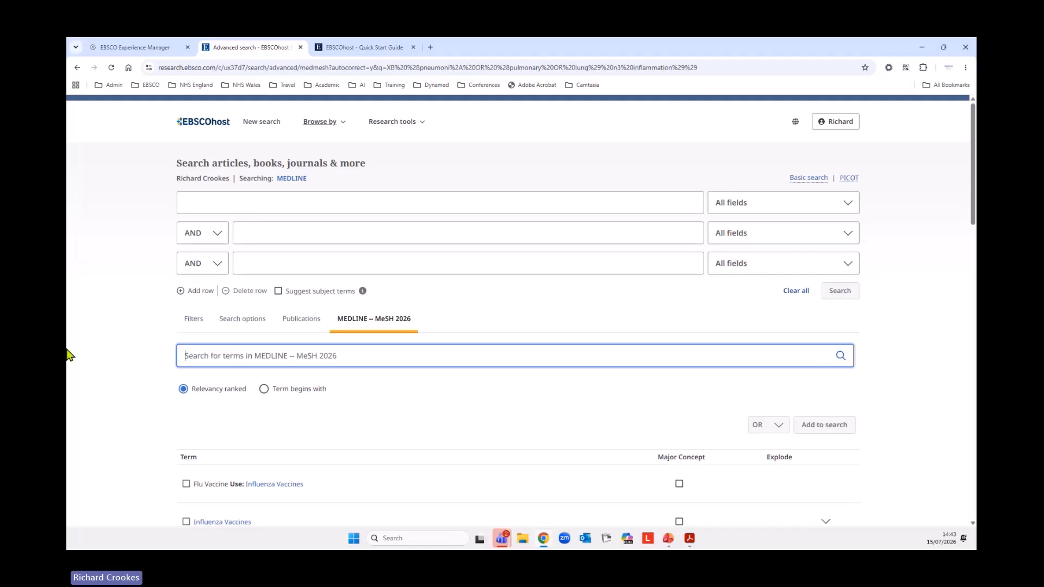
pyautogui.write('pneunomi')
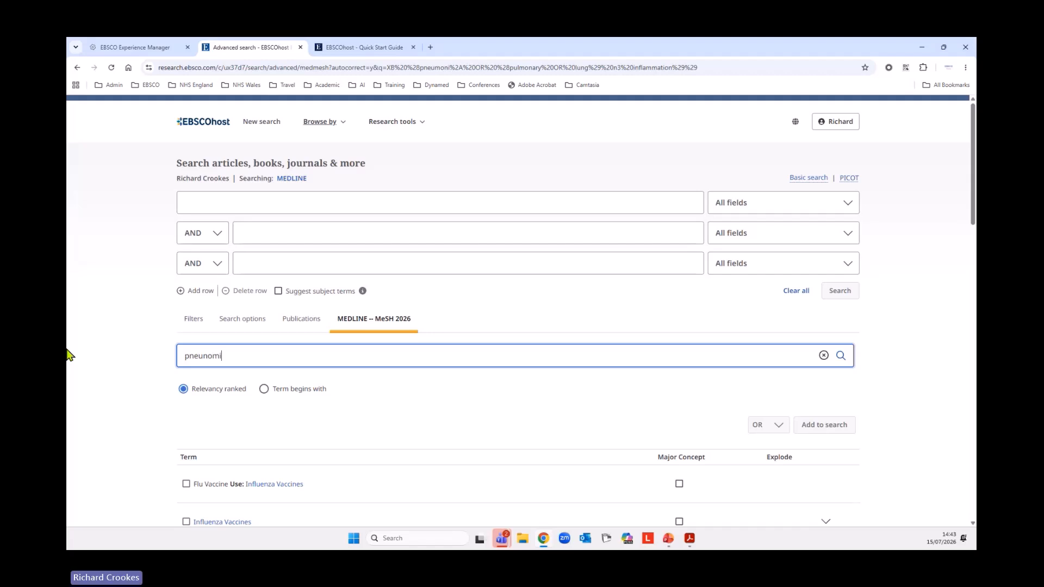
pyautogui.write('a')
pyautogui.moveTo(231, 357); pyautogui.dragTo(198, 357)
pyautogui.write('umonia')
pyautogui.click(842, 355)
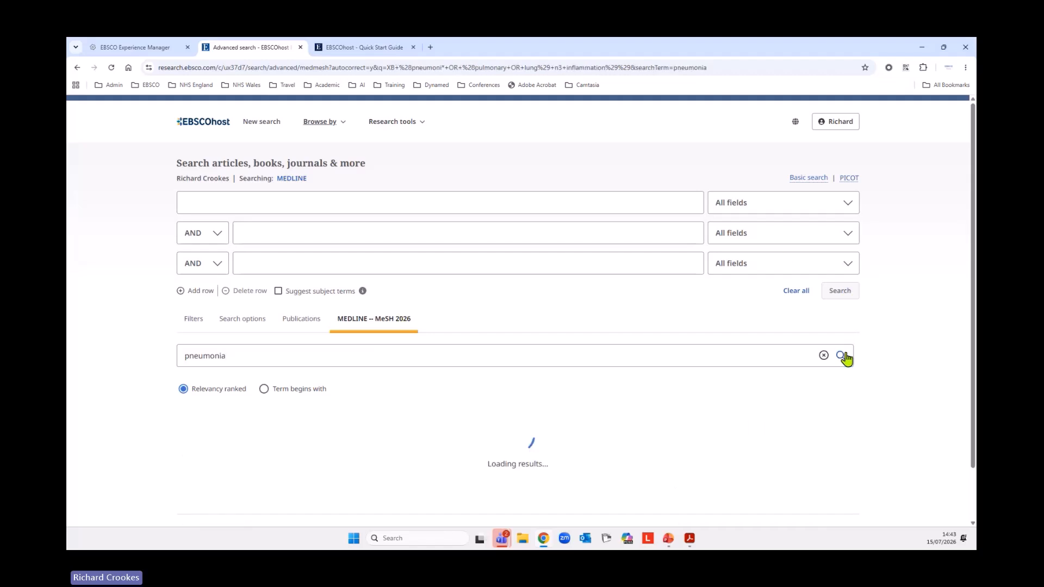
# Look through the list of matching MeSH terms and open the detail page of the general Pneumonia heading
pyautogui.scroll(-4, 781, 337)
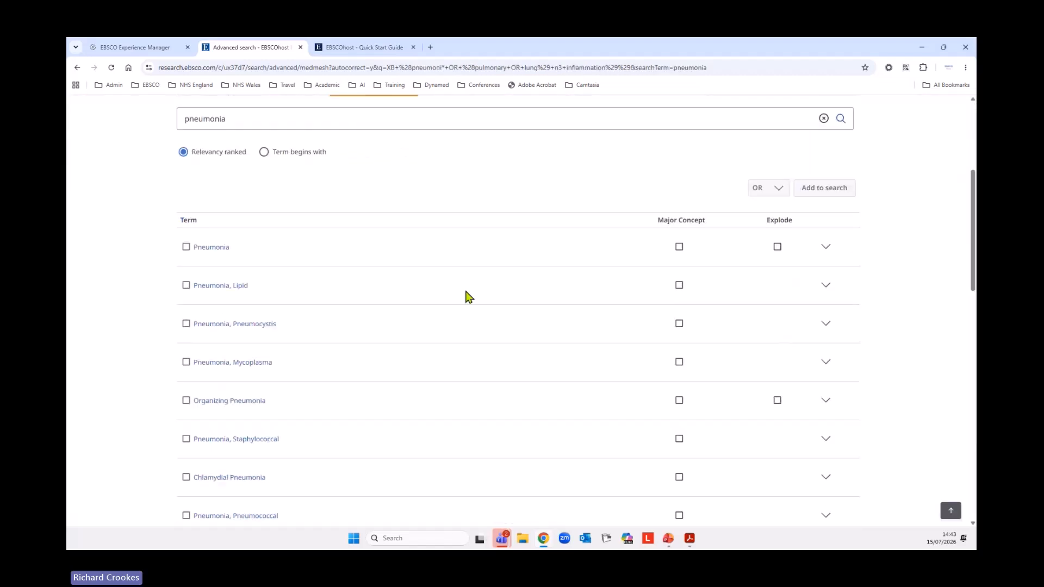
pyautogui.scroll(-1, 429, 308)
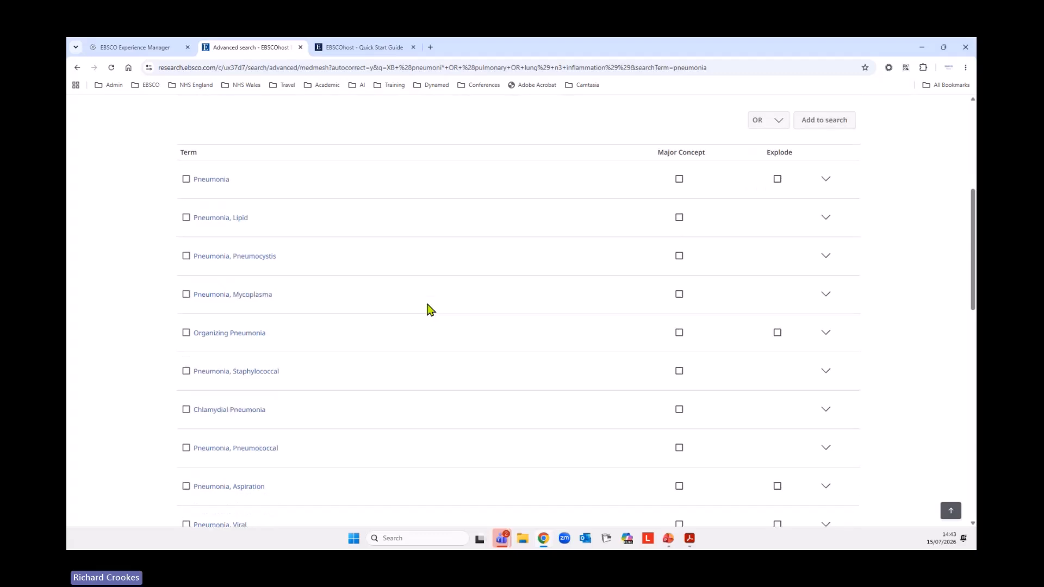
pyautogui.scroll(-7, 430, 308)
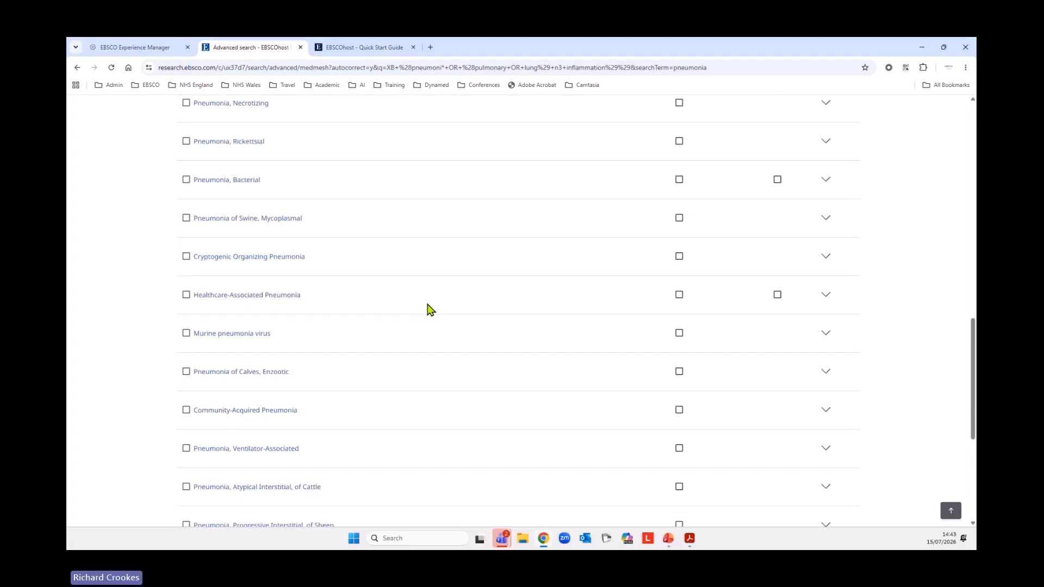
pyautogui.scroll(-4, 430, 309)
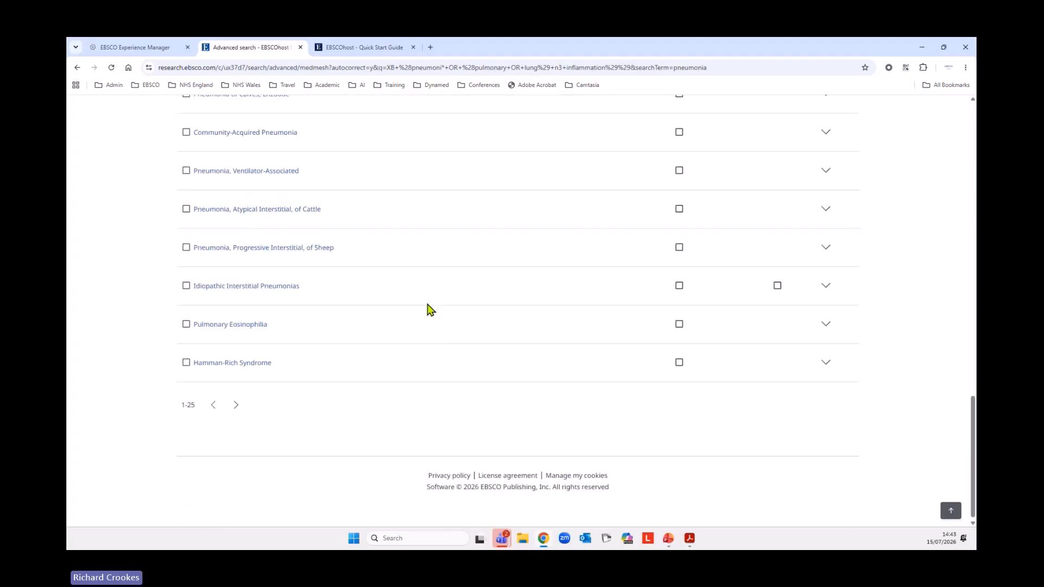
pyautogui.scroll(16, 429, 309)
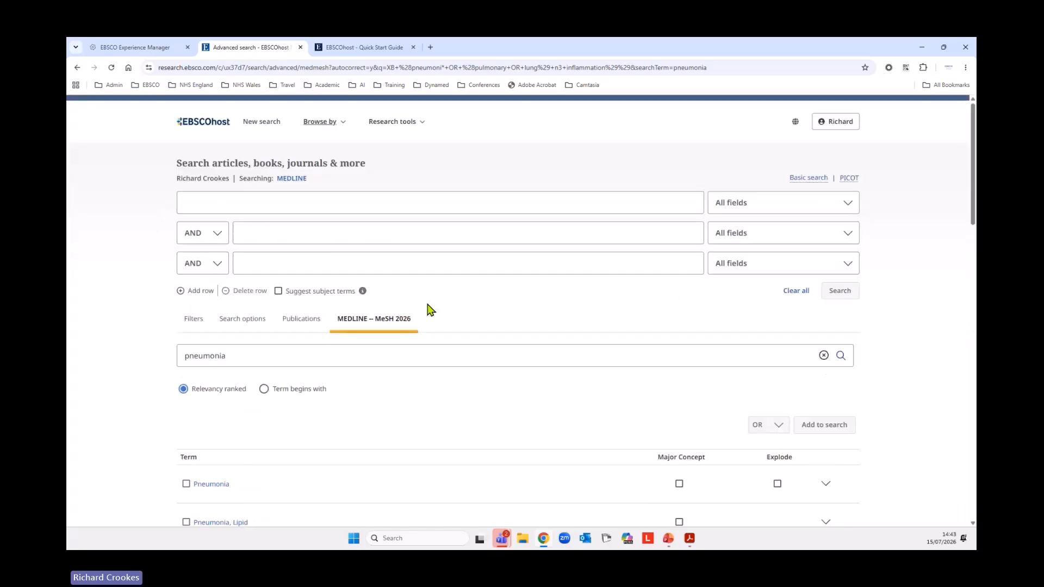
pyautogui.scroll(-3, 430, 309)
pyautogui.click(214, 298)
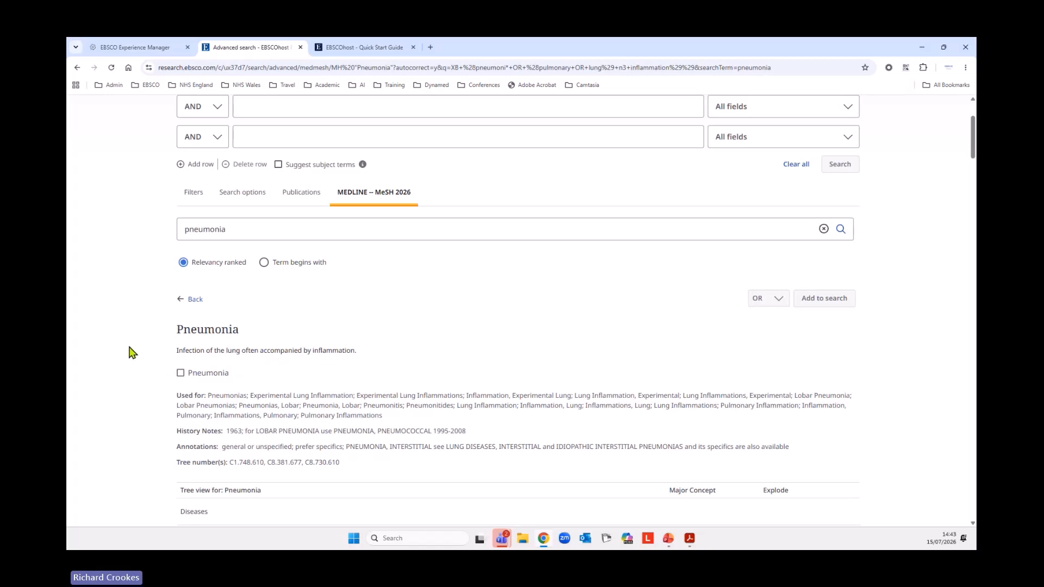
# Highlight the Pulmonary Inflammations and Lung Inflammation synonyms under Used for, and select the Pneumonia heading with Explode on in the tree view
pyautogui.scroll(-1, 98, 337)
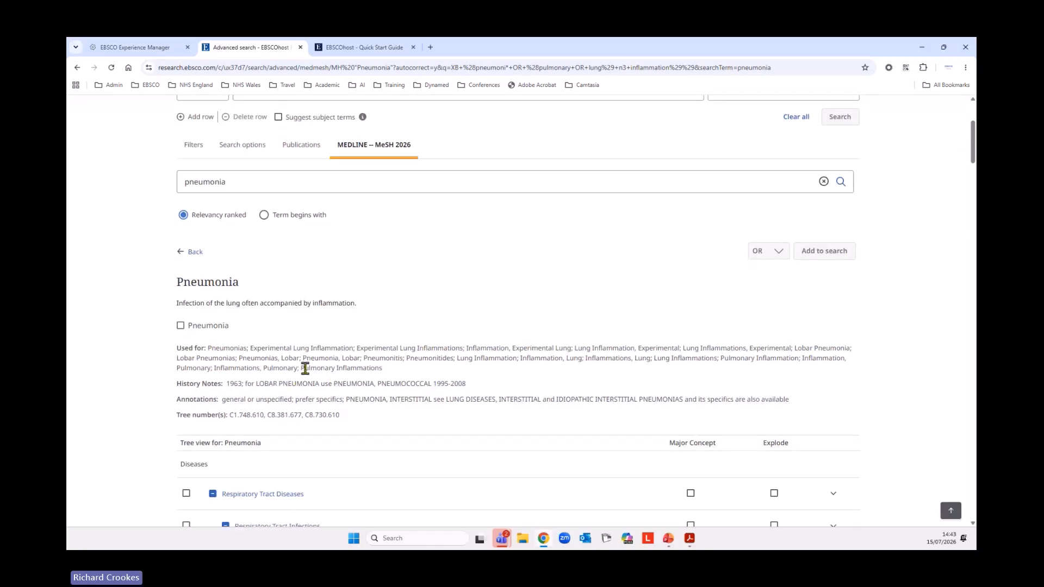
pyautogui.moveTo(302, 369); pyautogui.dragTo(385, 368)
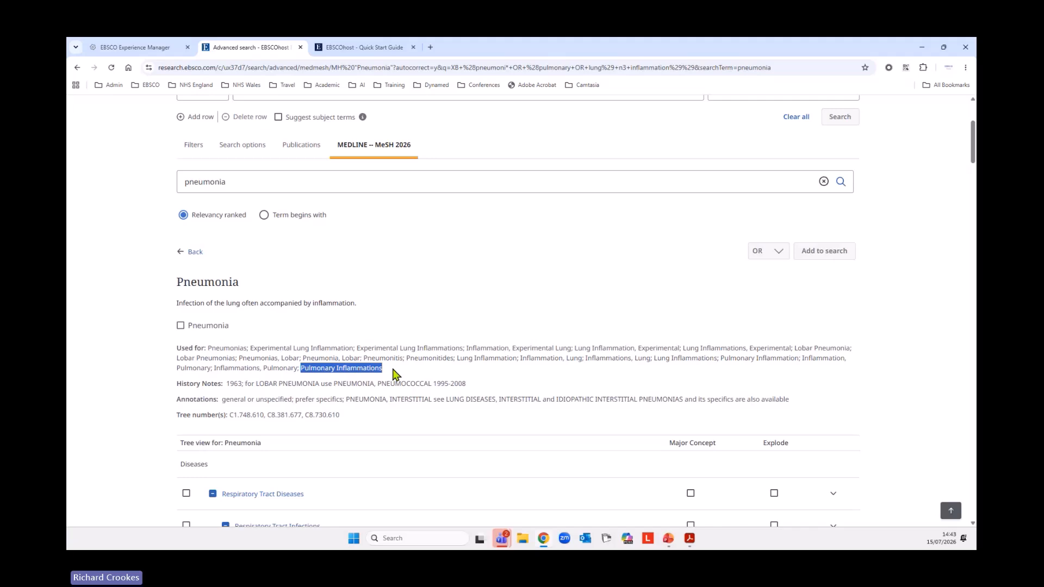
pyautogui.moveTo(292, 348); pyautogui.dragTo(345, 348)
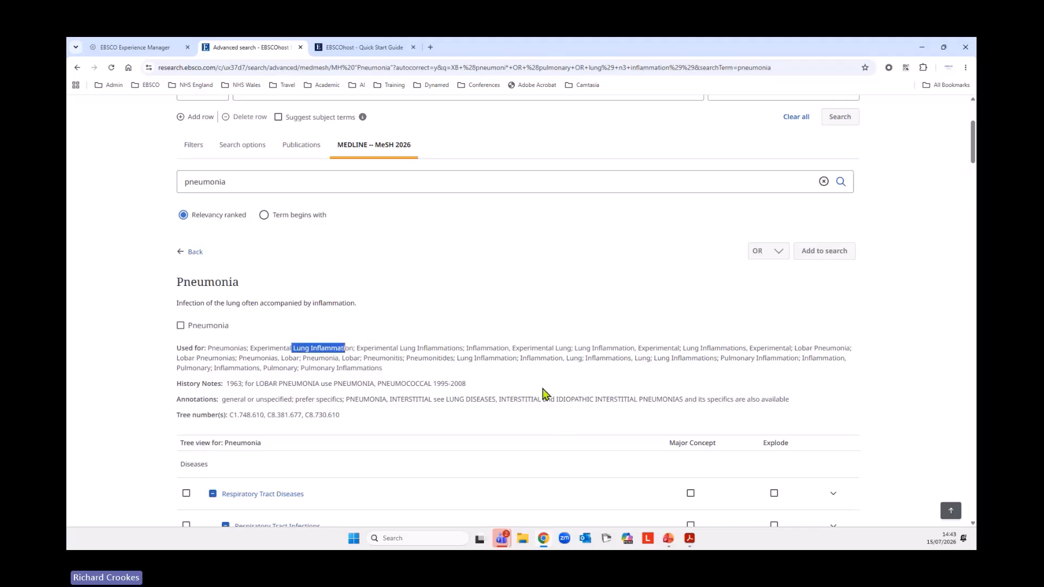
pyautogui.click(180, 325)
pyautogui.scroll(-2, 146, 353)
pyautogui.scroll(-3, 145, 354)
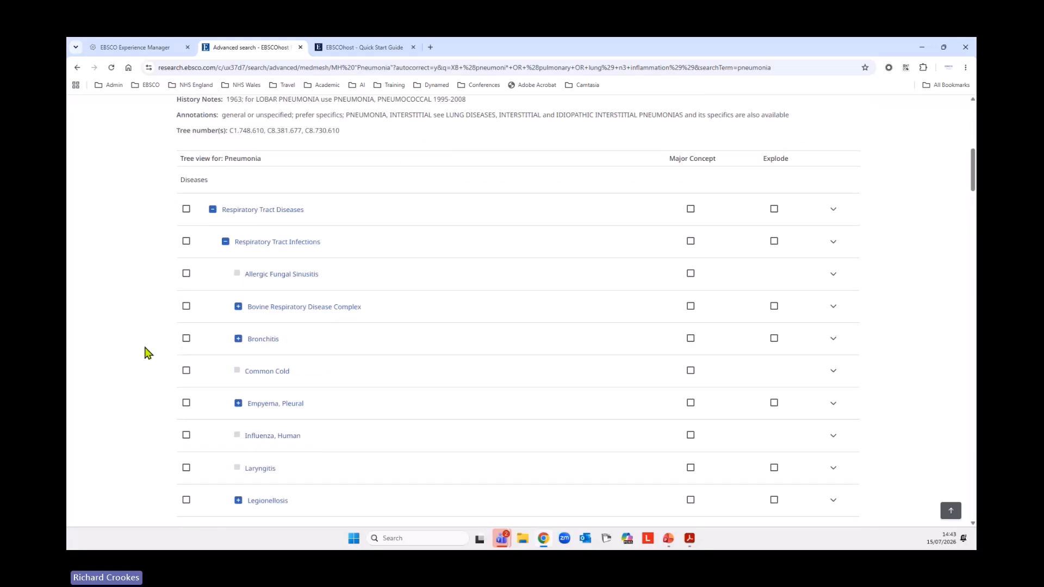
pyautogui.scroll(-2, 132, 291)
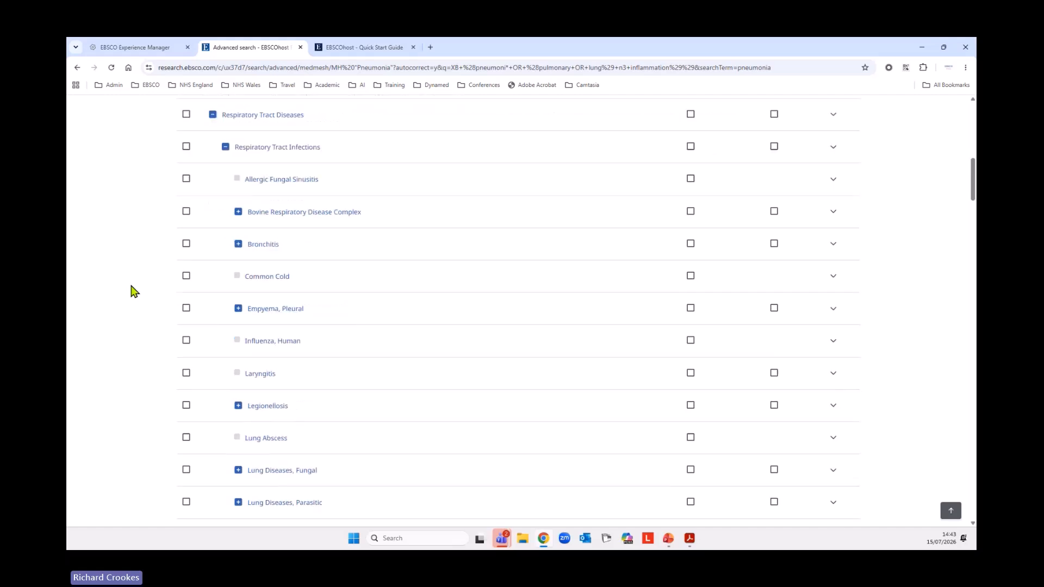
pyautogui.scroll(-6, 132, 291)
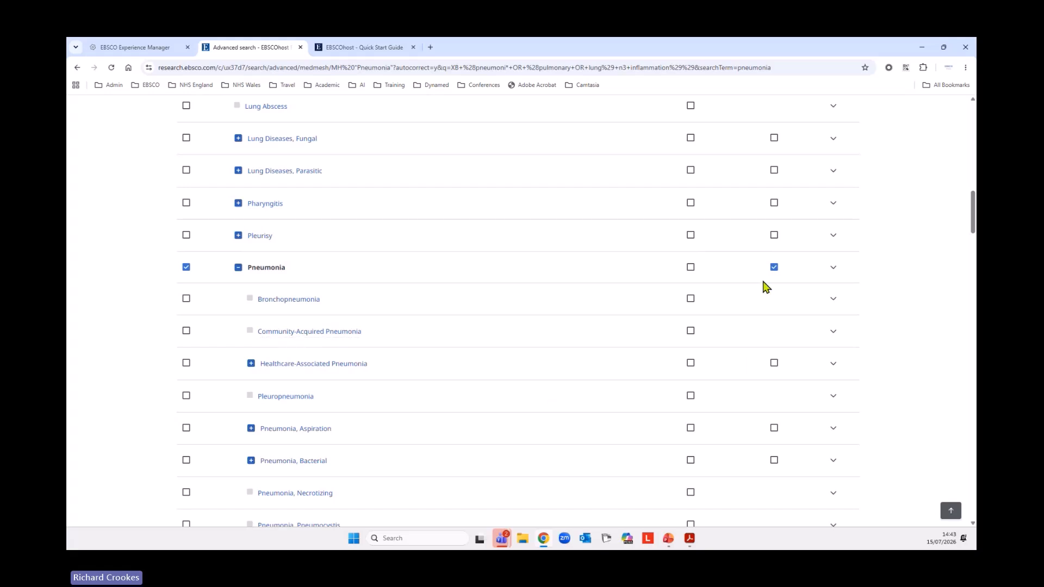
# Look through the narrower terms under Pneumonia and the heading's second place in the Lung Diseases branch of the MeSH tree
pyautogui.scroll(-2, 575, 383)
pyautogui.scroll(-5, 578, 384)
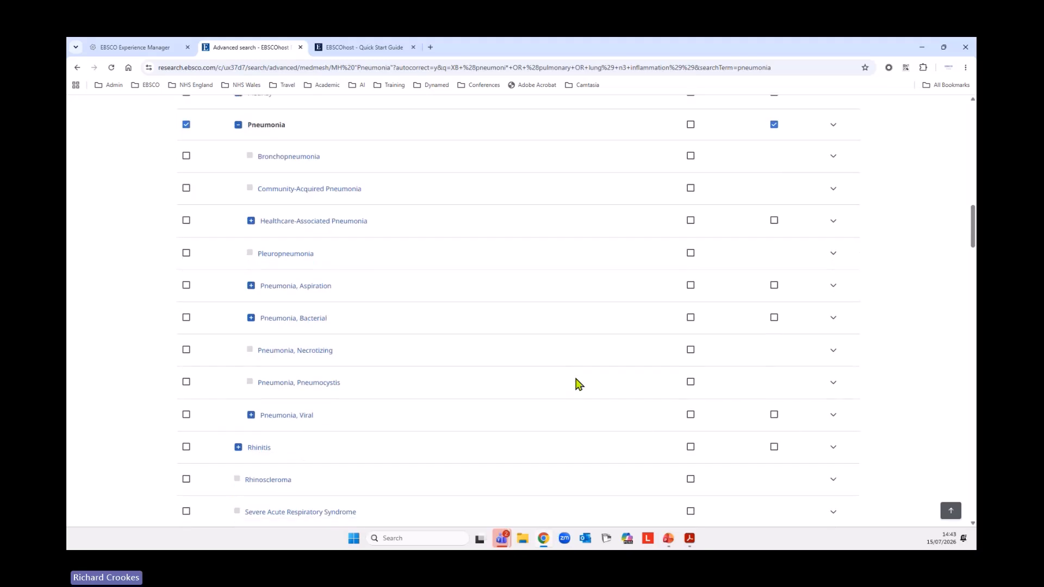
pyautogui.scroll(-2, 576, 383)
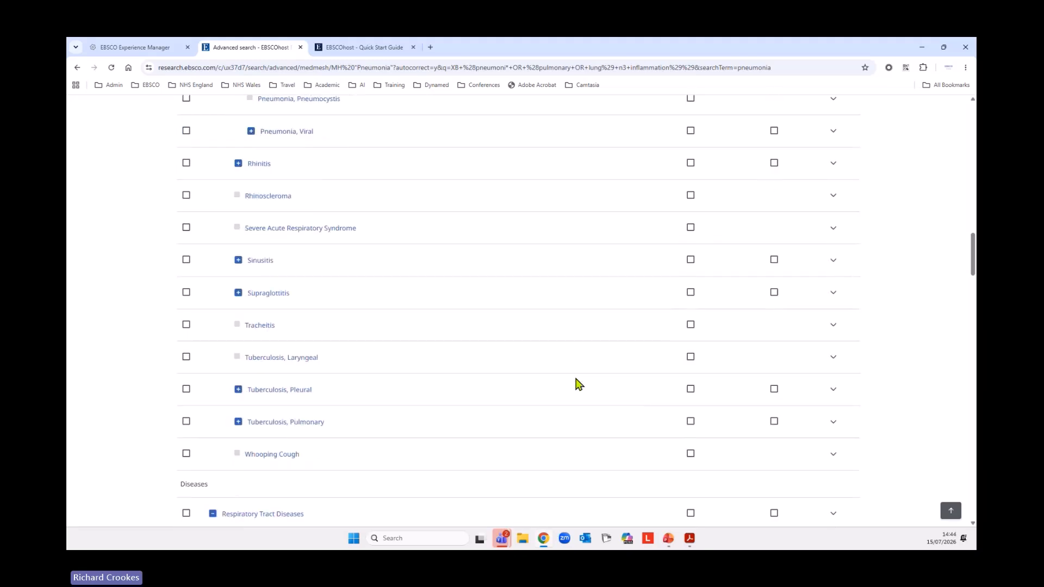
pyautogui.scroll(-5, 467, 422)
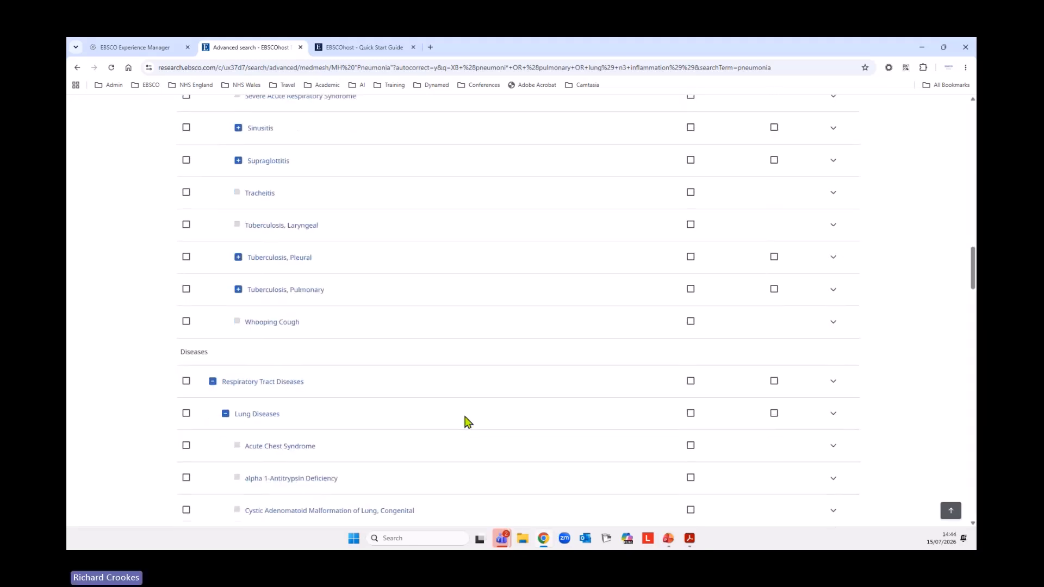
pyautogui.scroll(-4, 466, 421)
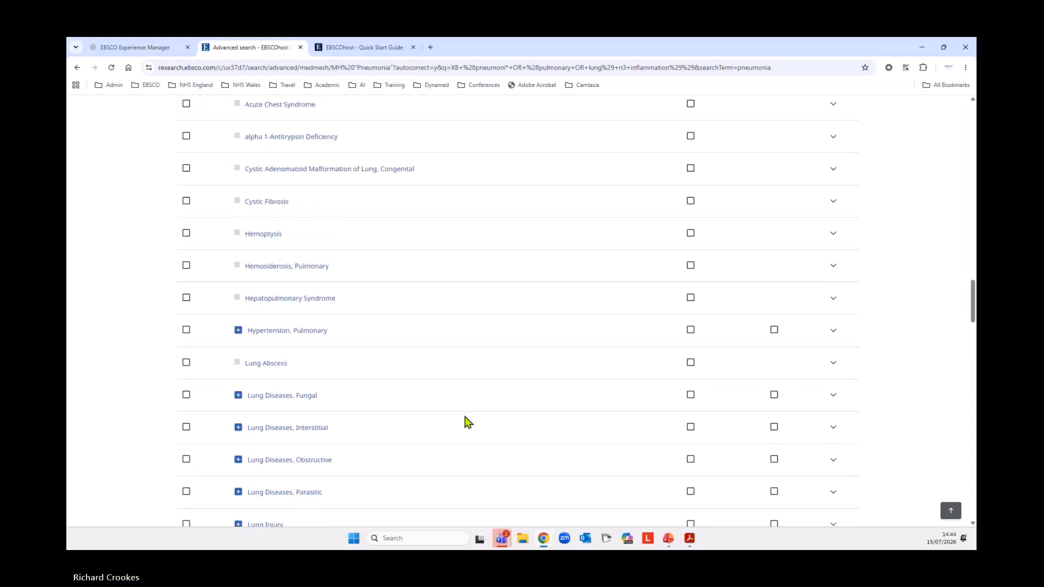
pyautogui.scroll(-5, 467, 422)
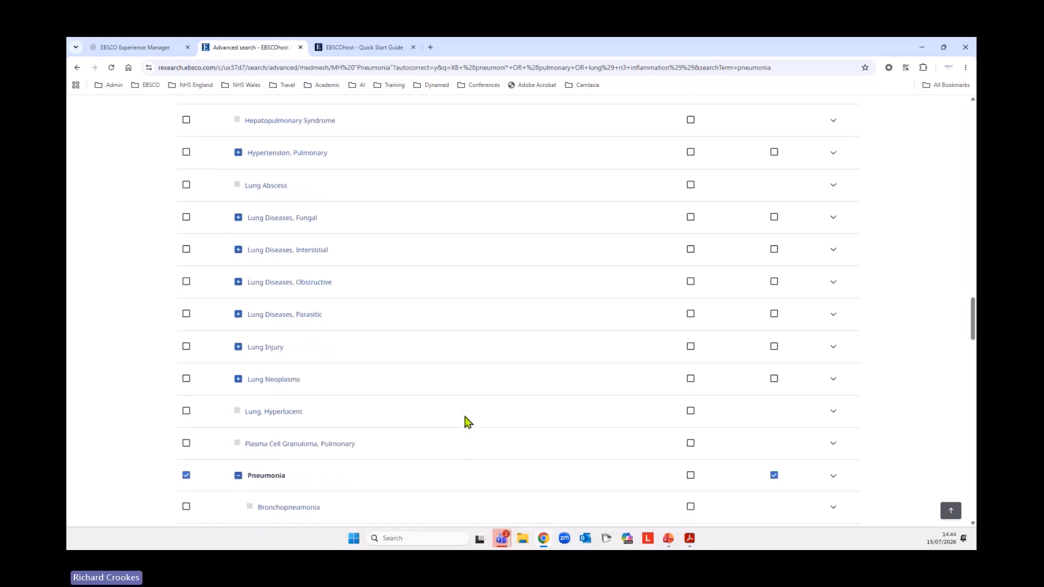
pyautogui.scroll(2, 467, 422)
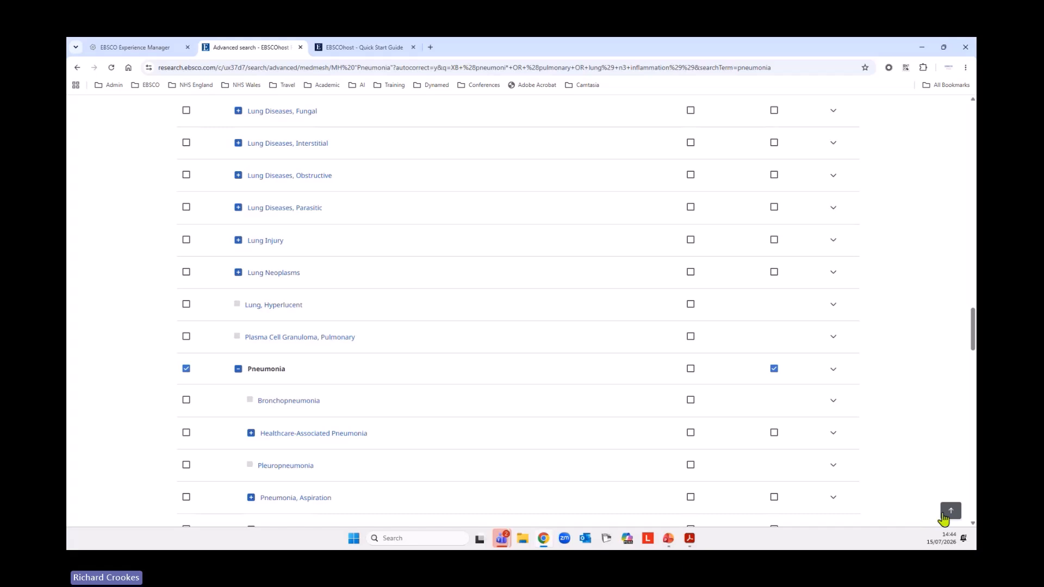
# Add the exploded Pneumonia heading to the search query and run the search
pyautogui.click(951, 512)
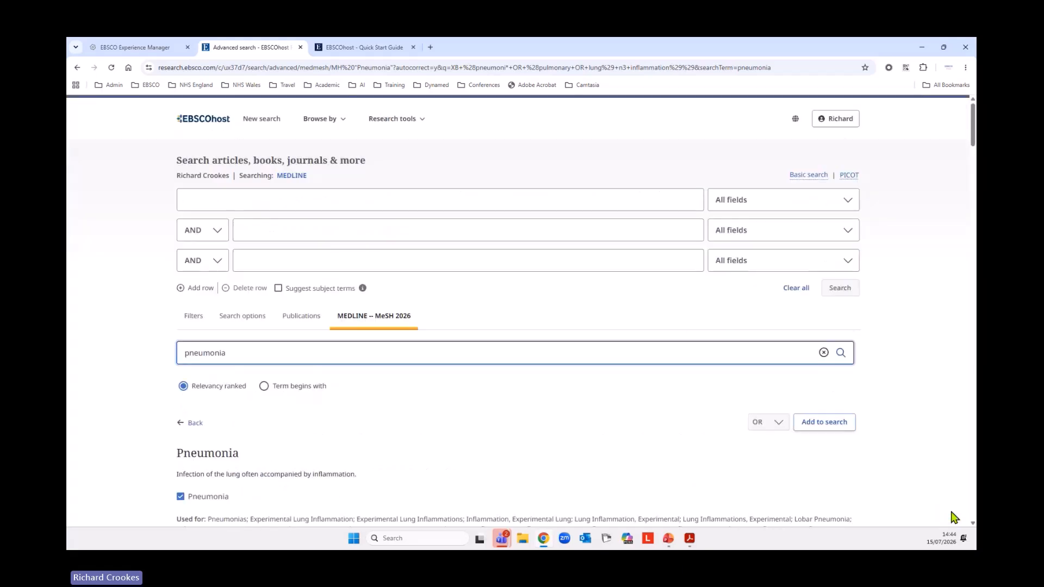
pyautogui.click(832, 430)
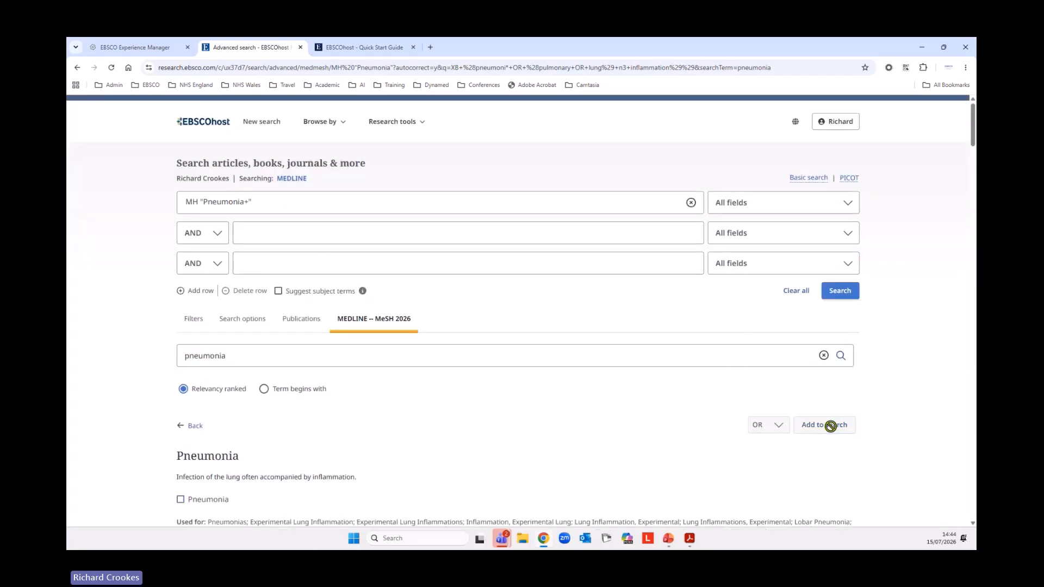
pyautogui.click(837, 292)
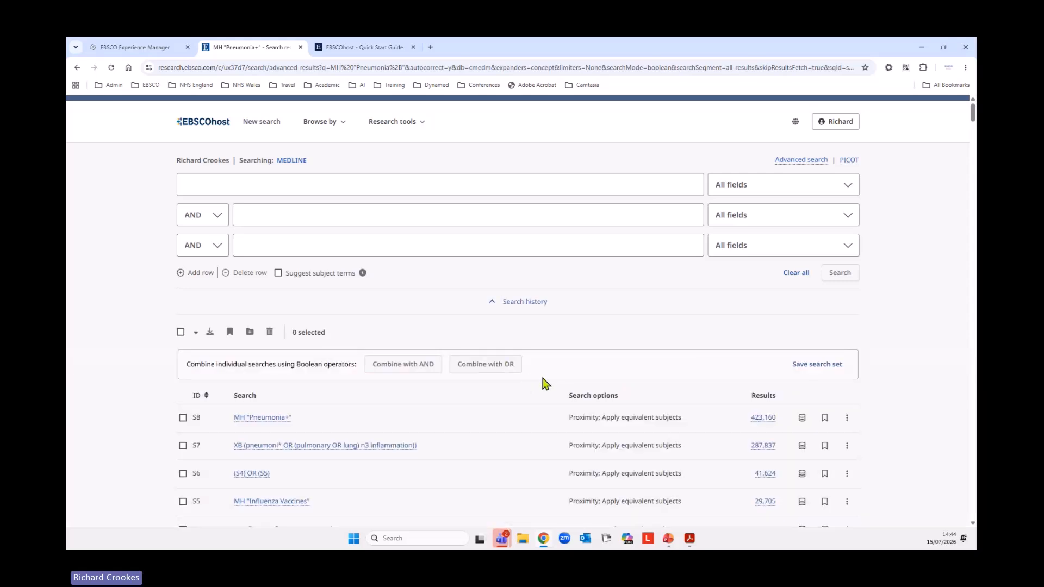
# Combine the pneumonia keyword search S7 and the MeSH search S8 with OR and run the combined search
pyautogui.scroll(-2, 543, 383)
pyautogui.scroll(-1, 544, 383)
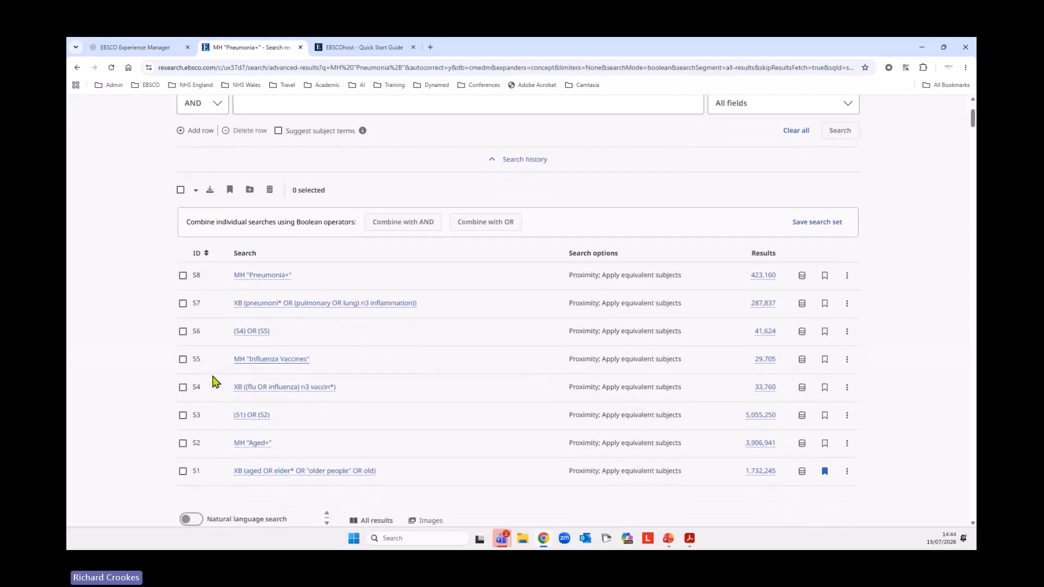
pyautogui.click(183, 303)
pyautogui.click(183, 275)
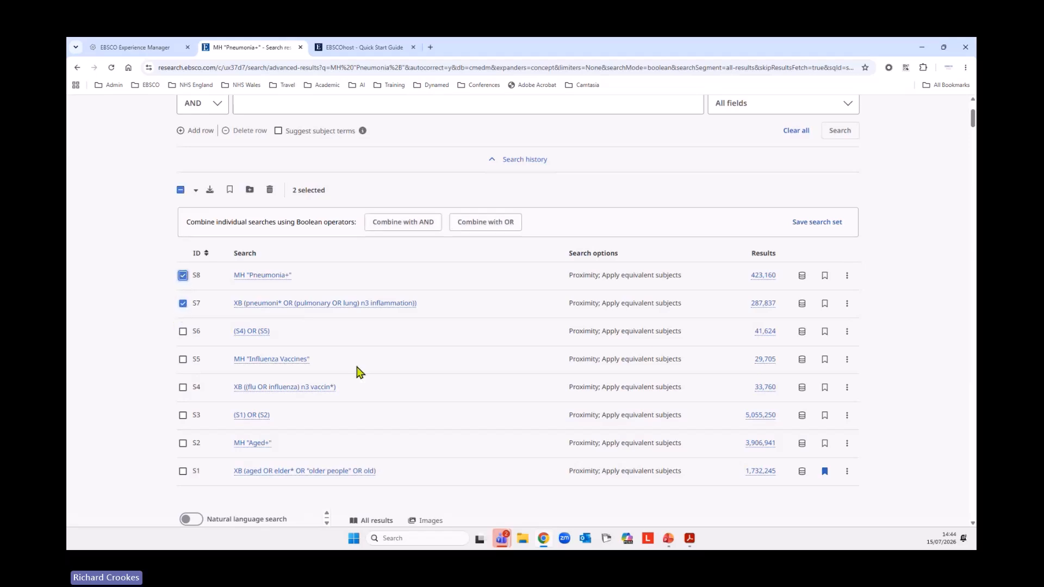
pyautogui.click(480, 225)
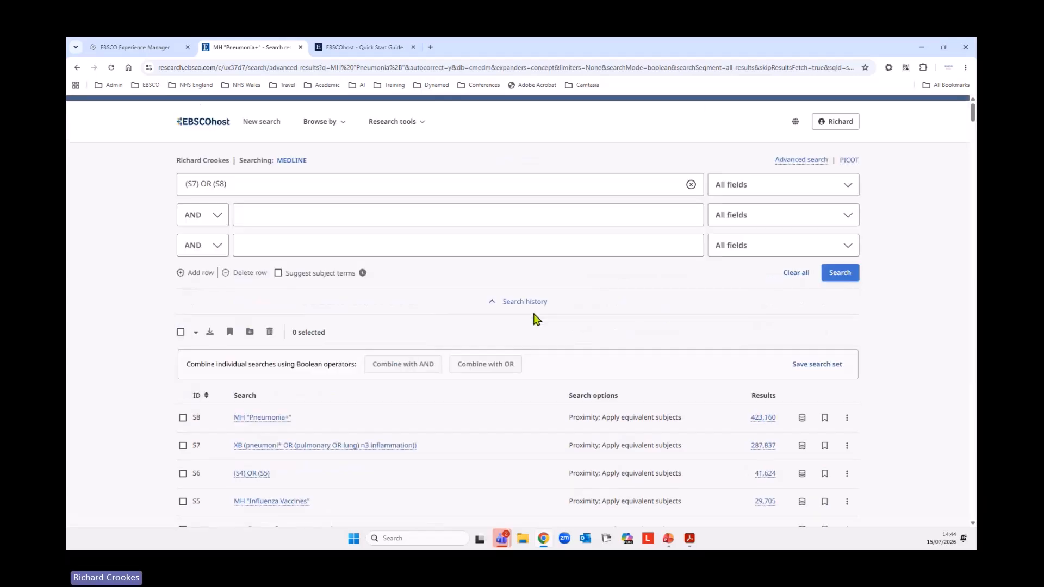
pyautogui.click(842, 276)
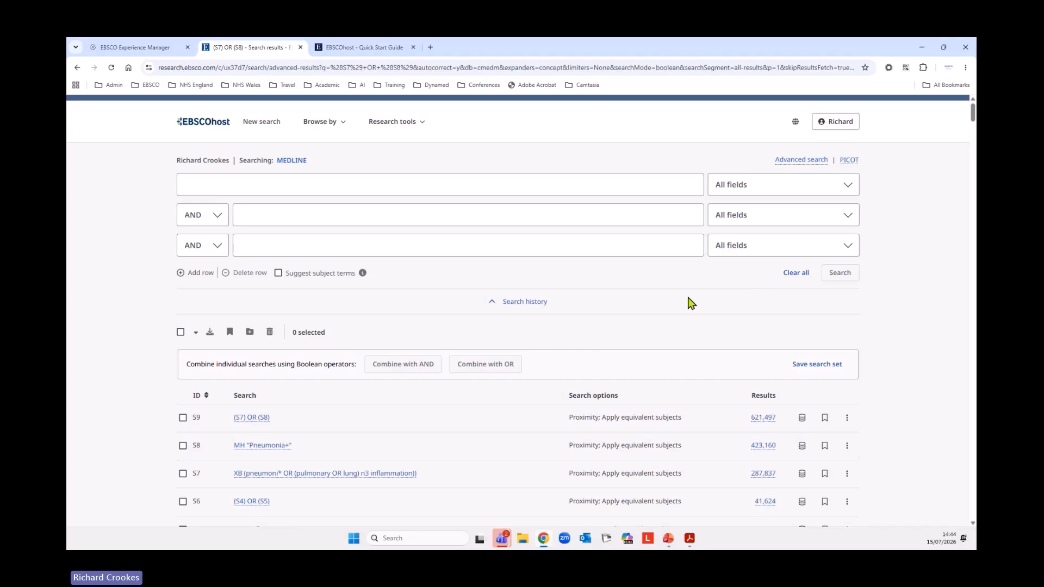
# Sort the search history by ID in ascending order, starting from S1
pyautogui.scroll(-3, 563, 343)
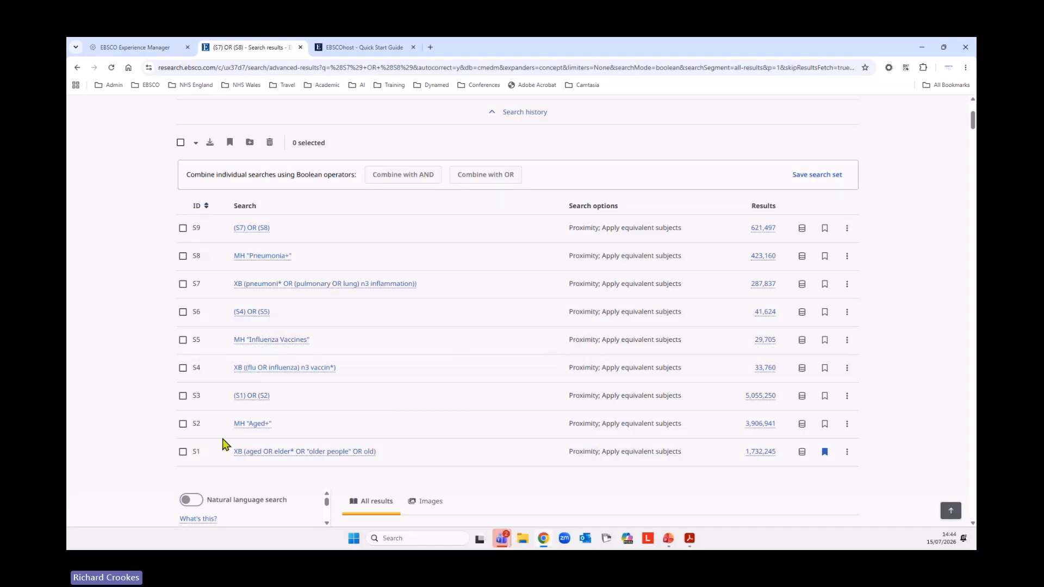
pyautogui.click(197, 208)
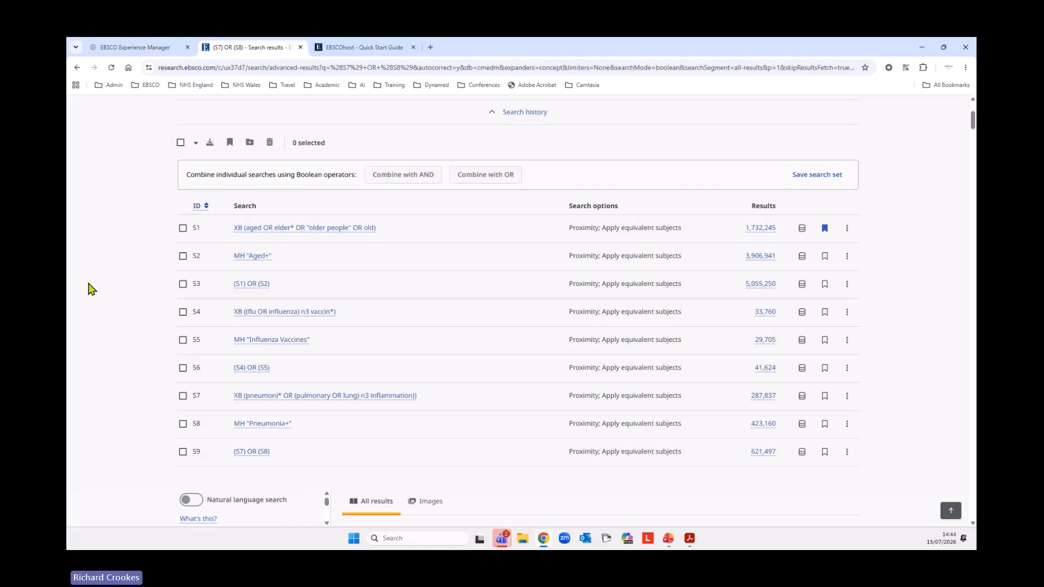
pyautogui.scroll(-1, 136, 245)
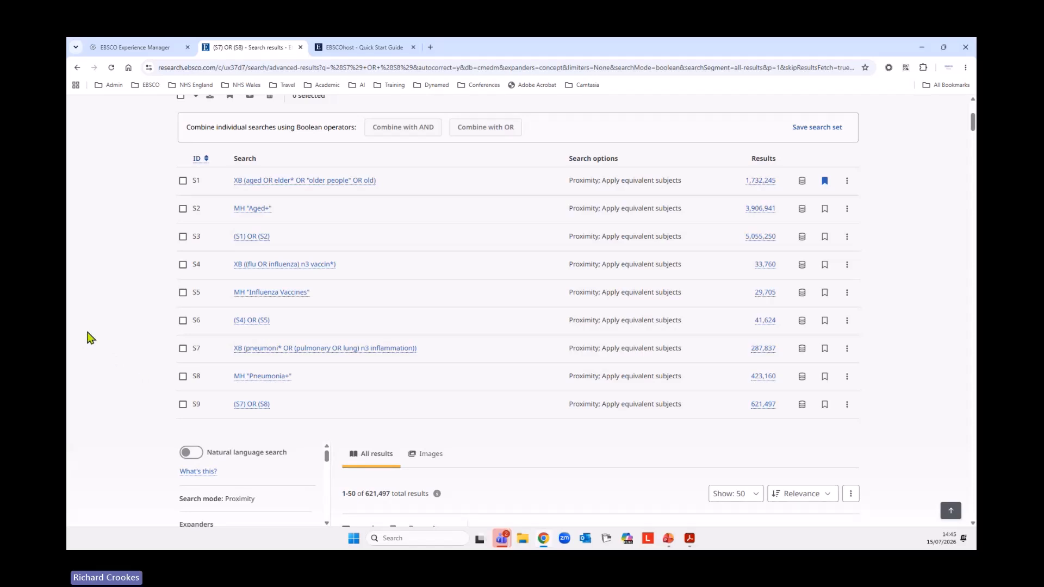
# Combine the three concept searches S3, S6 and S9 with AND and run the combined search
pyautogui.click(182, 237)
pyautogui.click(184, 322)
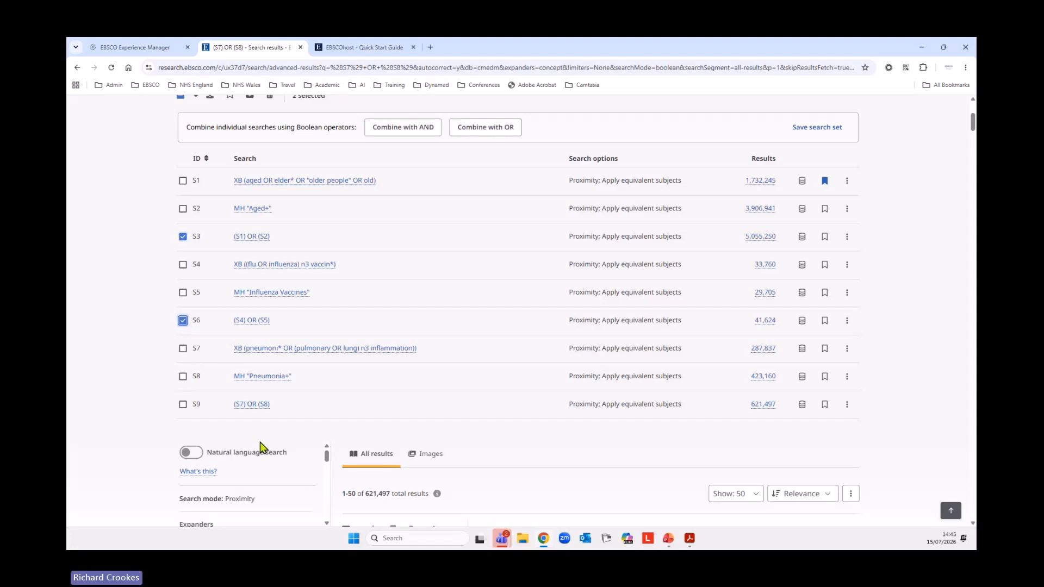
pyautogui.click(183, 405)
pyautogui.scroll(5, 67, 322)
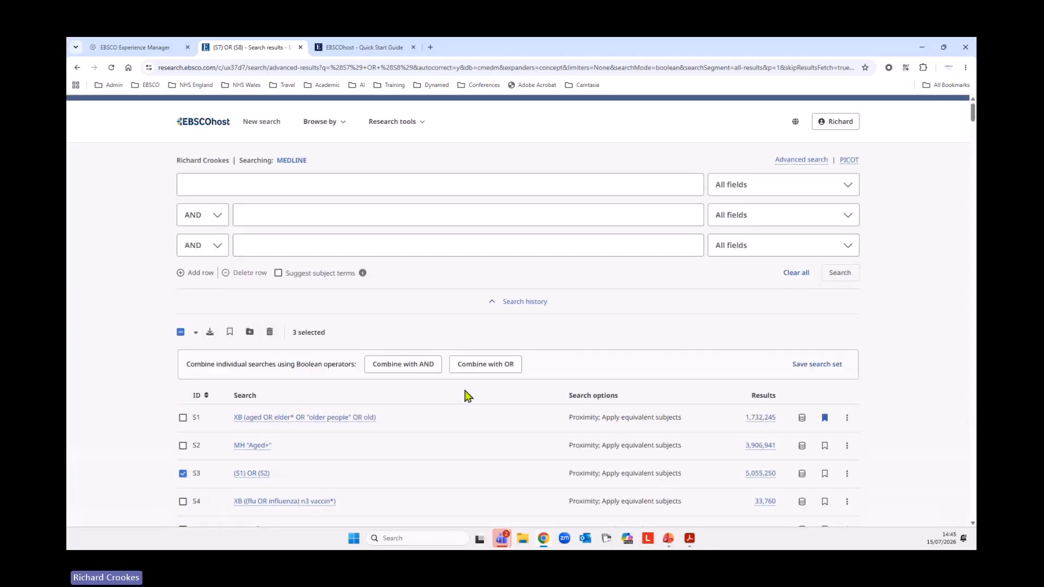
pyautogui.click(424, 364)
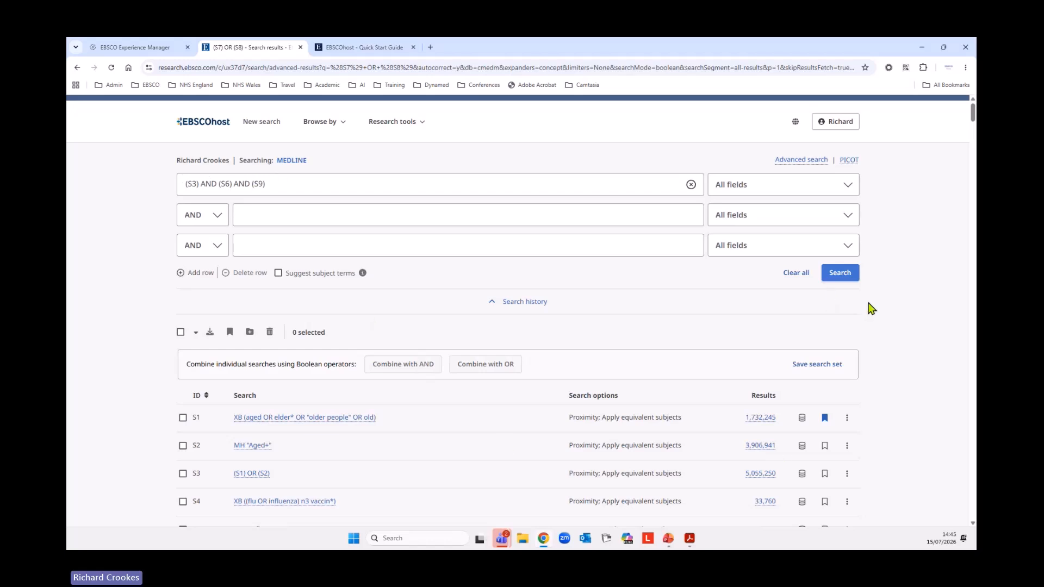
pyautogui.click(849, 276)
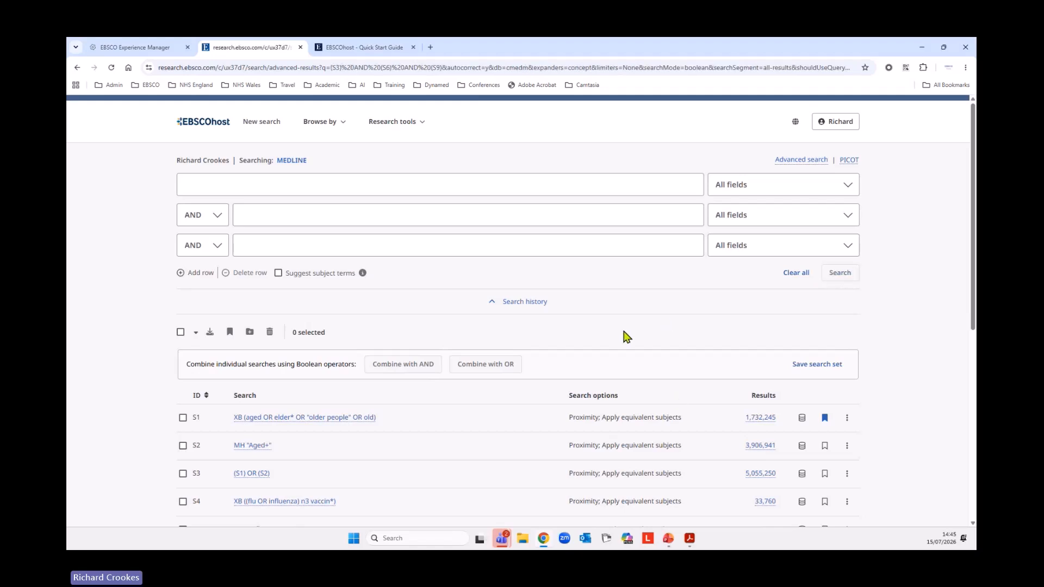
# Select the English Language filter for the results of the combined AND search
pyautogui.scroll(-4, 625, 337)
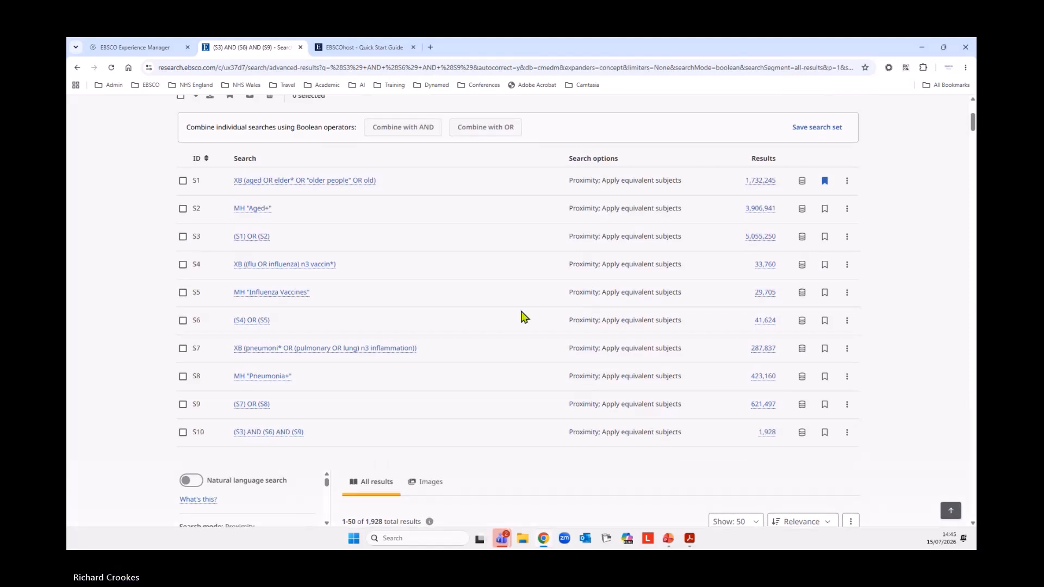
pyautogui.scroll(-3, 577, 441)
pyautogui.scroll(-1, 578, 442)
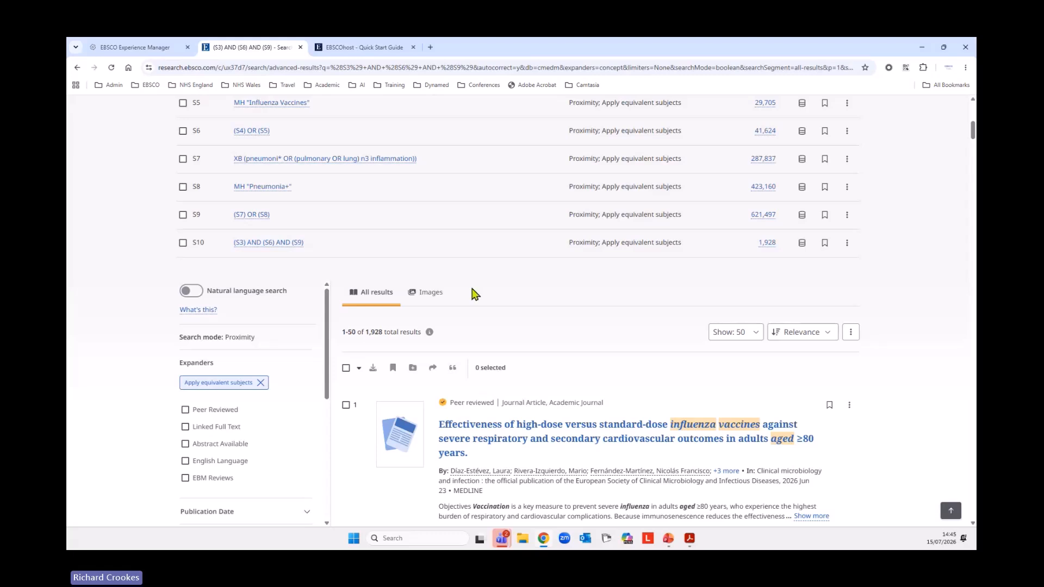
pyautogui.scroll(-1, 292, 323)
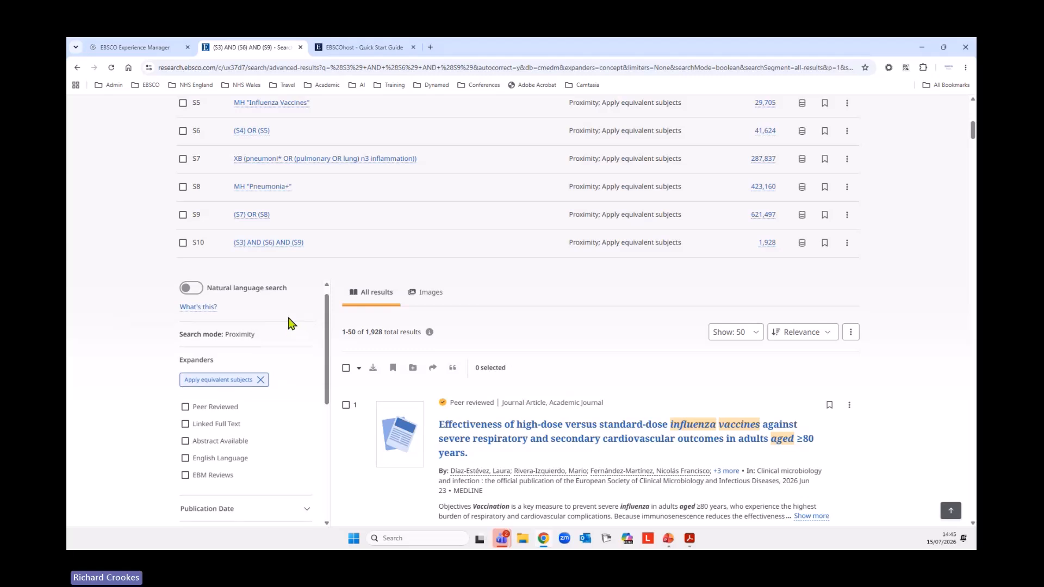
pyautogui.scroll(-3, 292, 323)
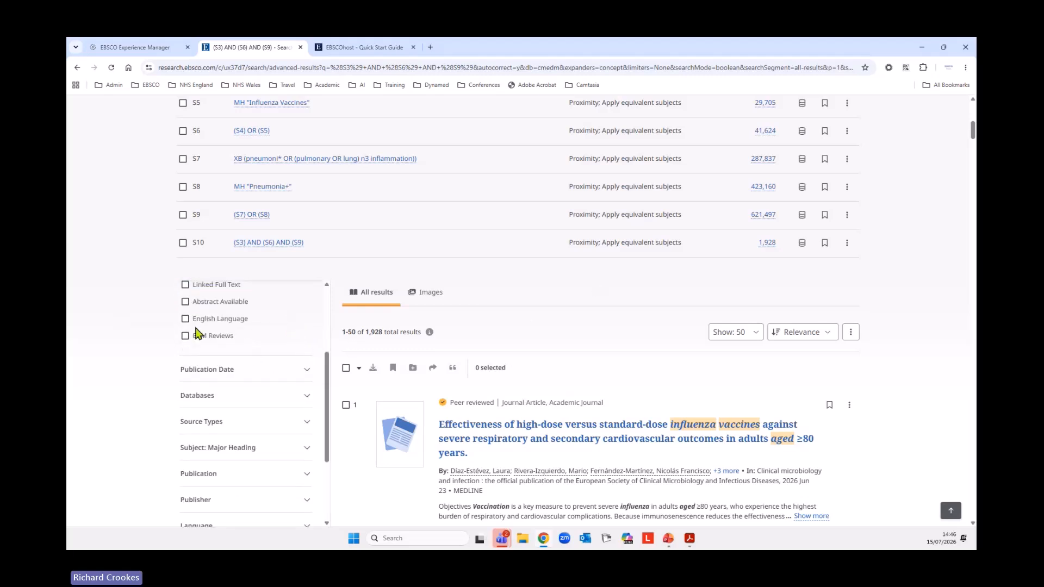
pyautogui.click(185, 319)
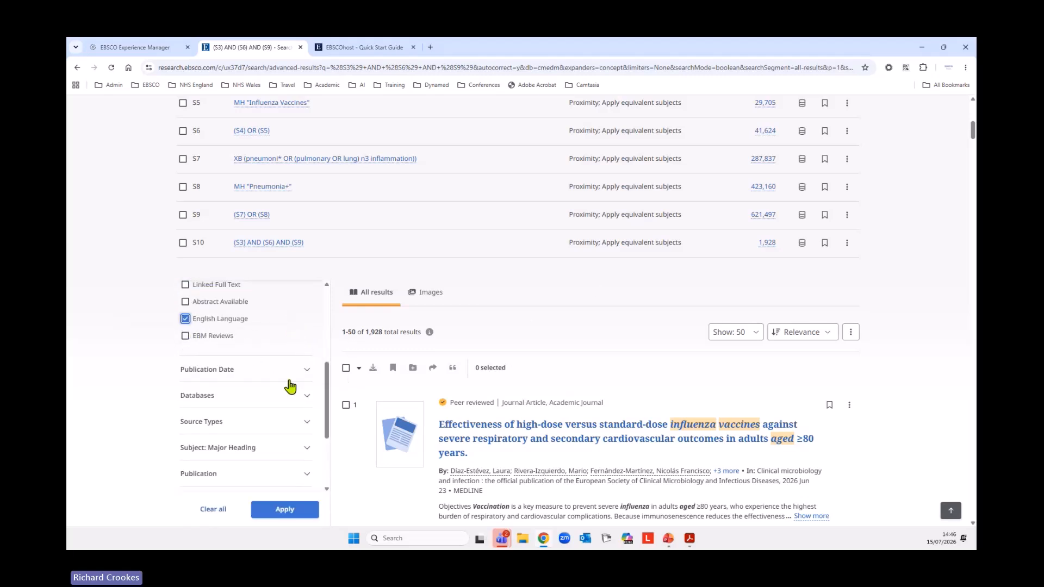
# Show the custom date range fields of the Publication Date filter and set the filter to Past 10 years
pyautogui.scroll(-2, 297, 392)
pyautogui.scroll(2, 291, 386)
pyautogui.click(307, 374)
pyautogui.scroll(-1, 308, 381)
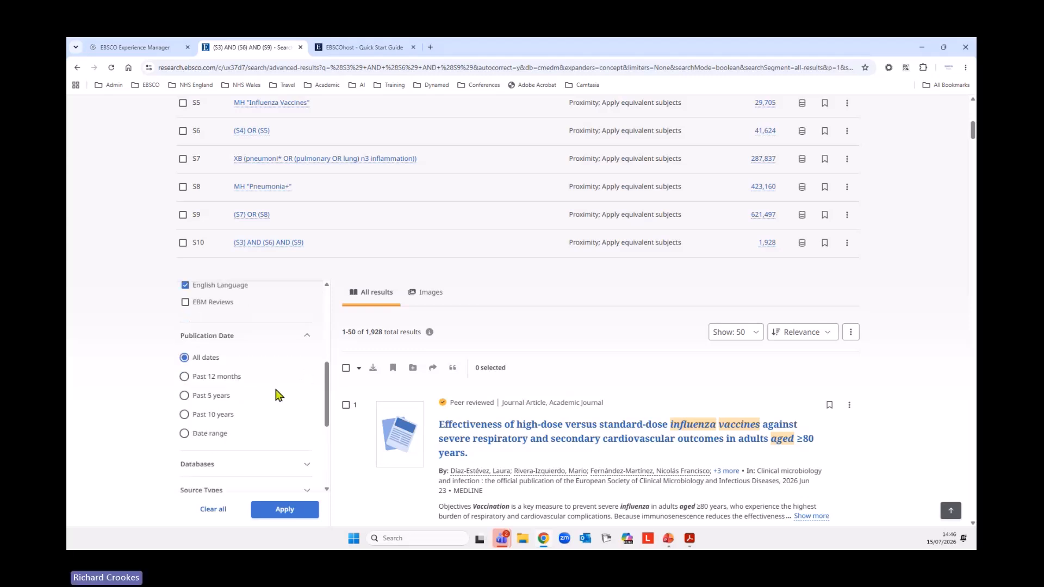
pyautogui.click(185, 402)
pyautogui.scroll(-2, 301, 397)
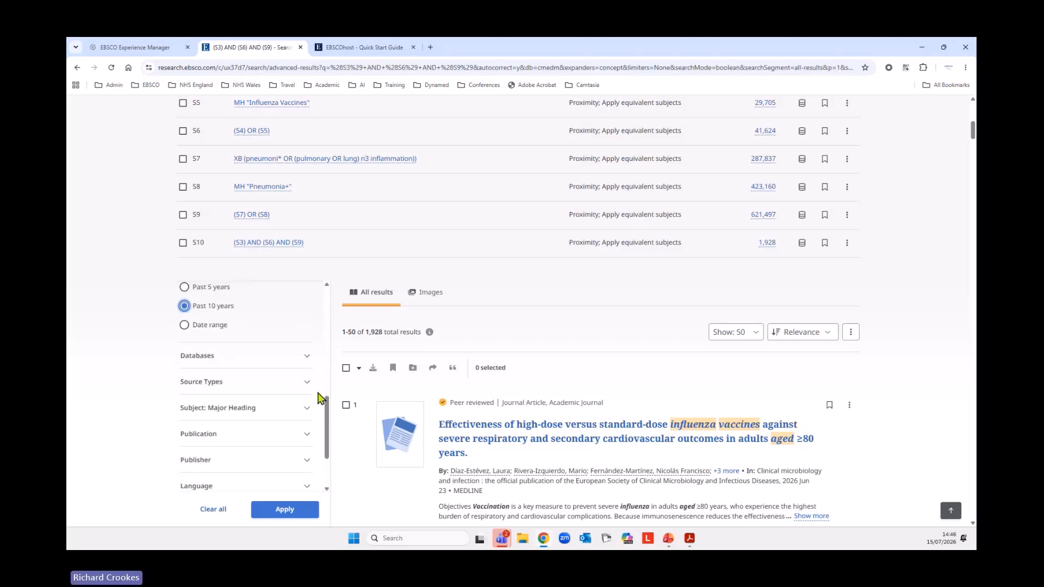
pyautogui.click(185, 325)
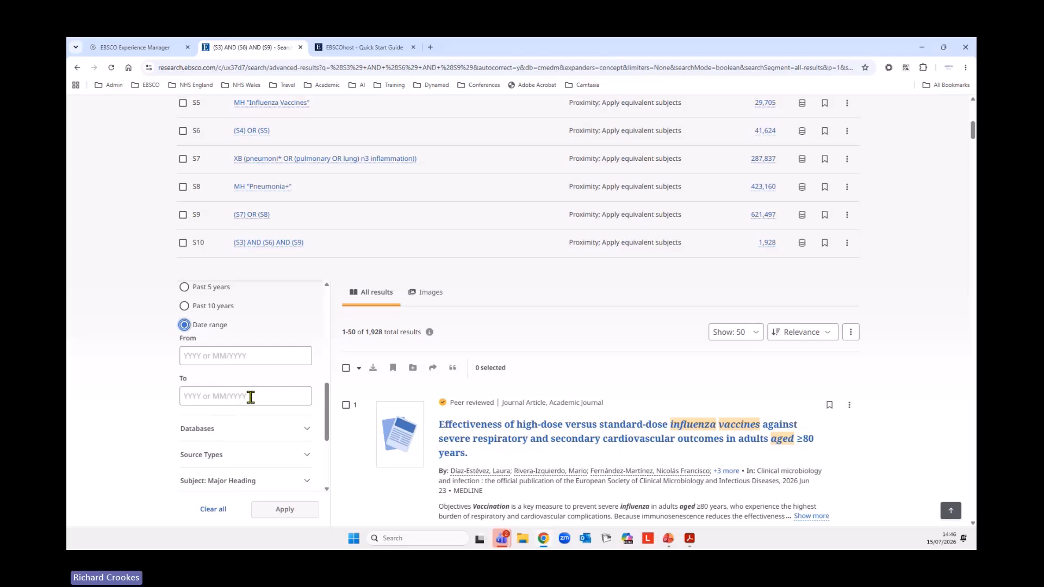
pyautogui.scroll(2, 250, 396)
pyautogui.click(184, 401)
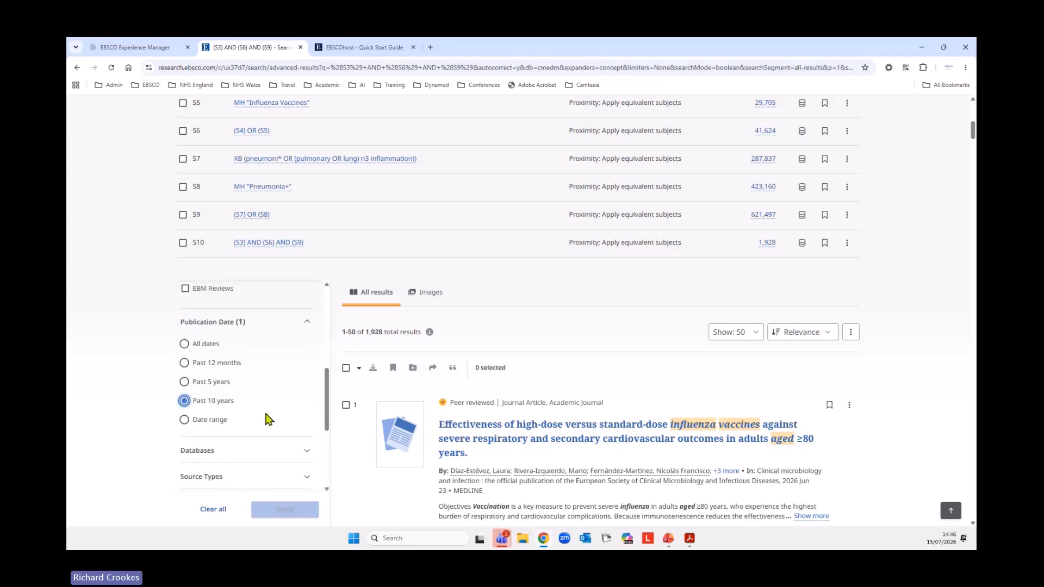
# View the Age filter's options without selecting any, and apply the English Language and Past 10 years filters to the results
pyautogui.scroll(-4, 275, 369)
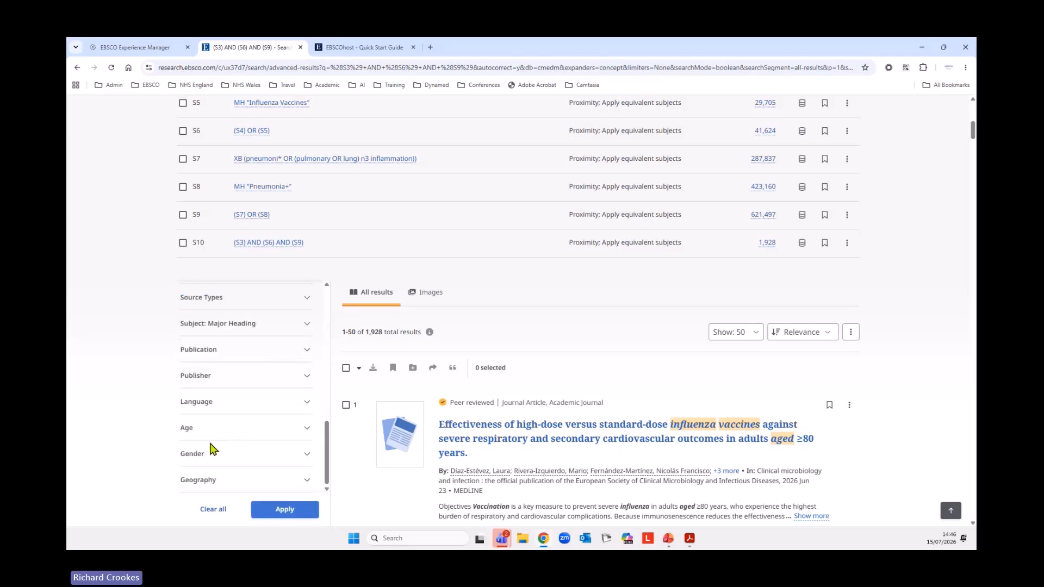
pyautogui.scroll(-2, 289, 427)
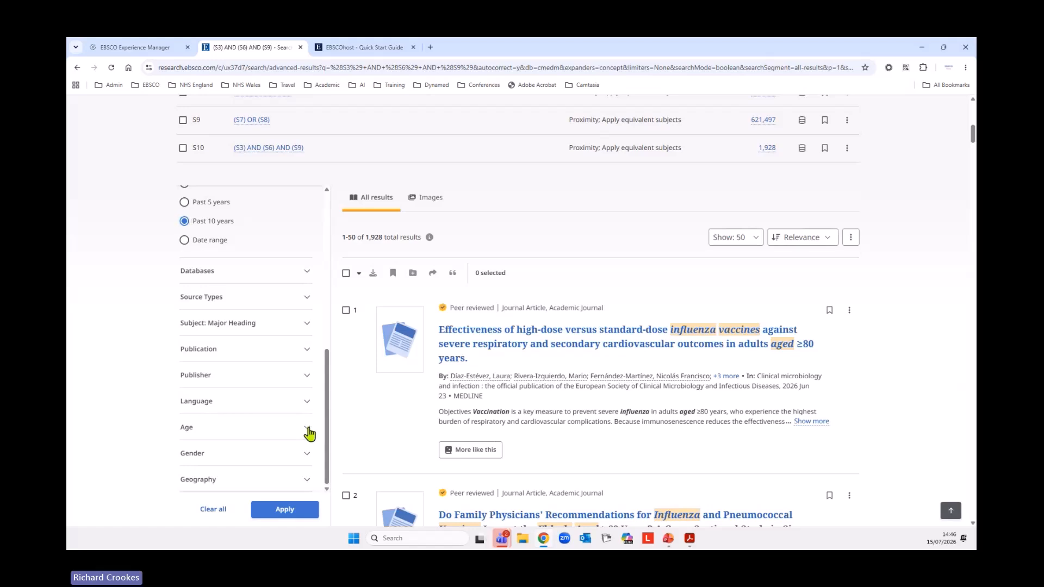
pyautogui.click(308, 429)
pyautogui.scroll(-2, 292, 417)
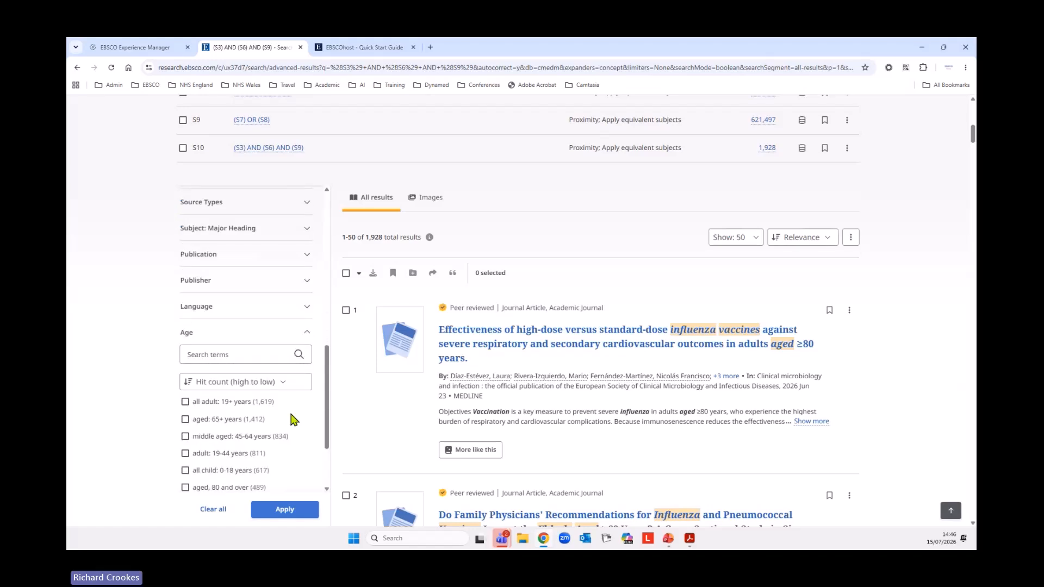
pyautogui.scroll(-2, 291, 419)
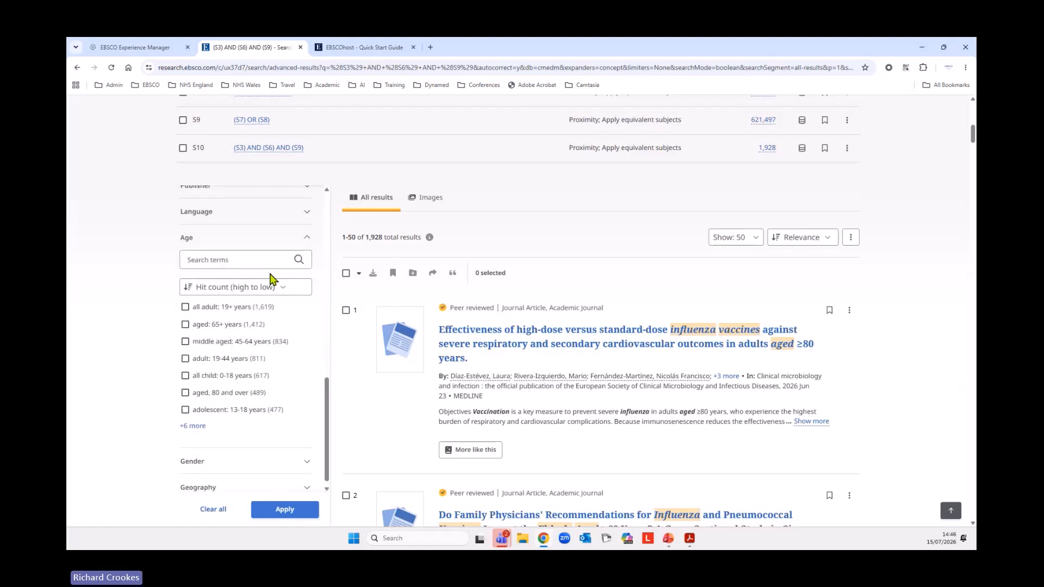
pyautogui.click(309, 240)
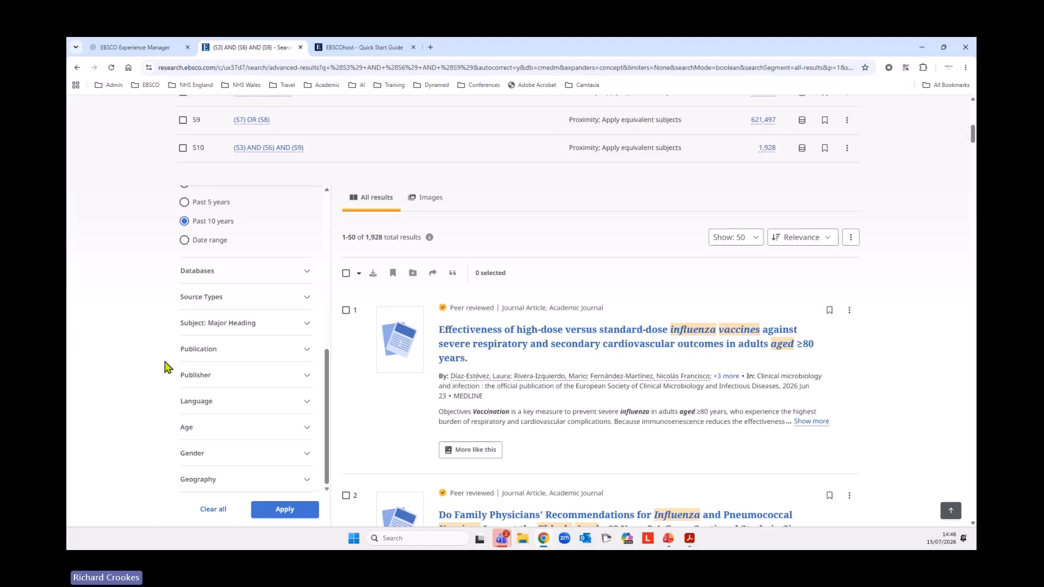
pyautogui.scroll(-2, 174, 368)
pyautogui.click(292, 514)
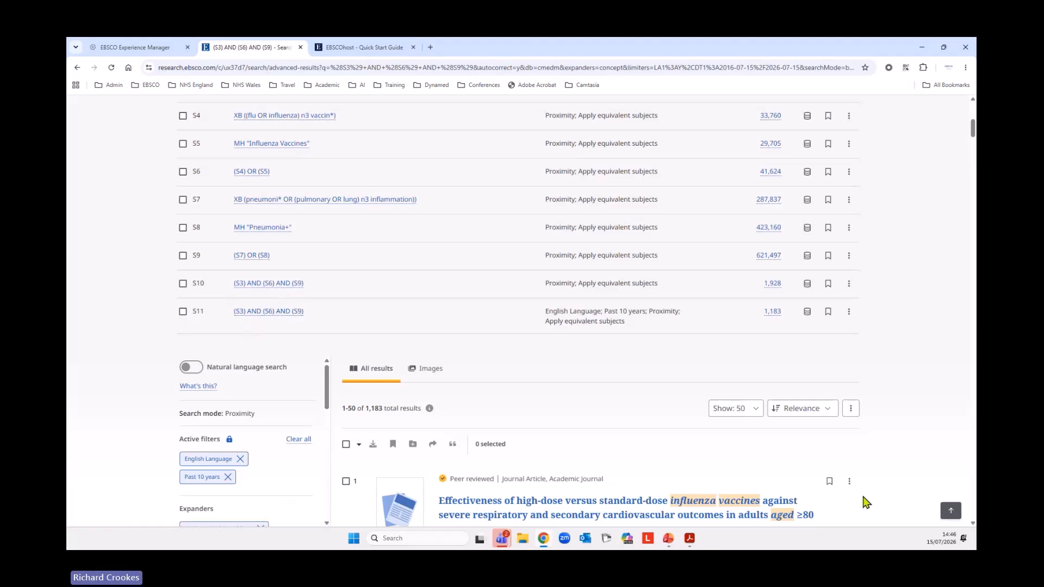
# Review the searches and limits listed in the search history and check which databases S4 was run in
pyautogui.scroll(1, 808, 457)
pyautogui.scroll(1, 805, 458)
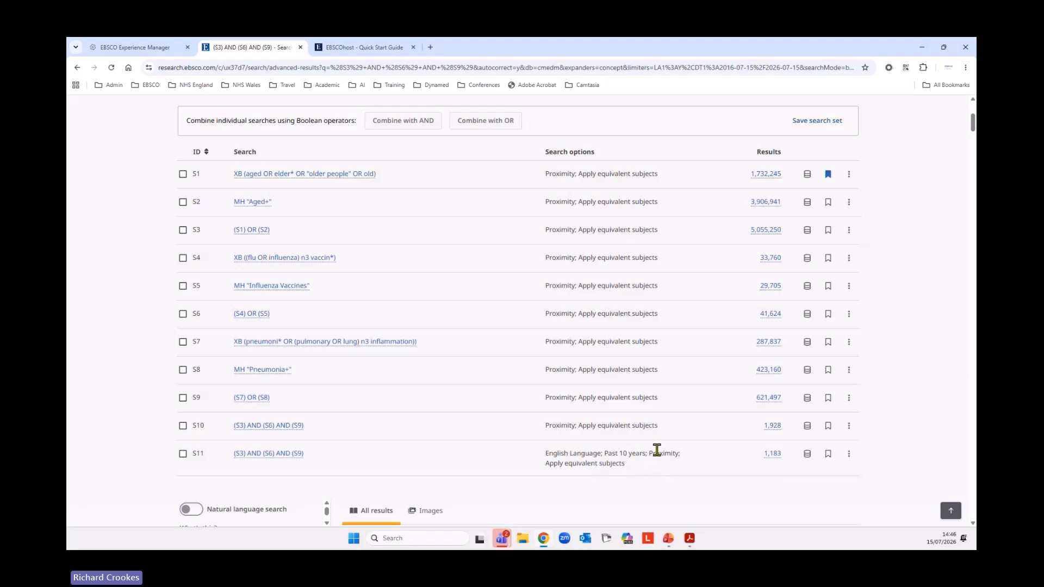
pyautogui.scroll(-1, 706, 435)
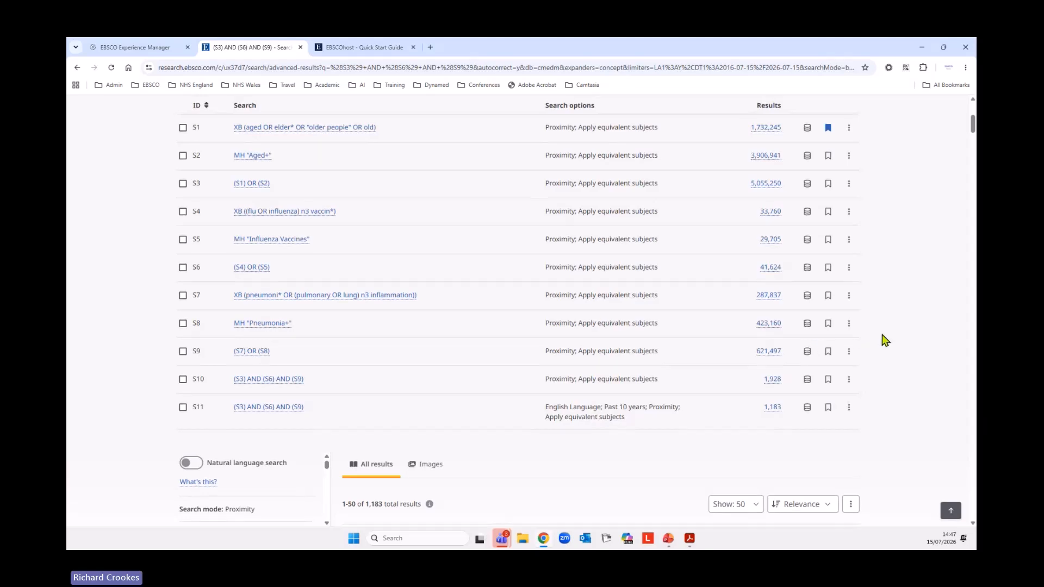
pyautogui.scroll(1, 882, 335)
pyautogui.scroll(-1, 882, 334)
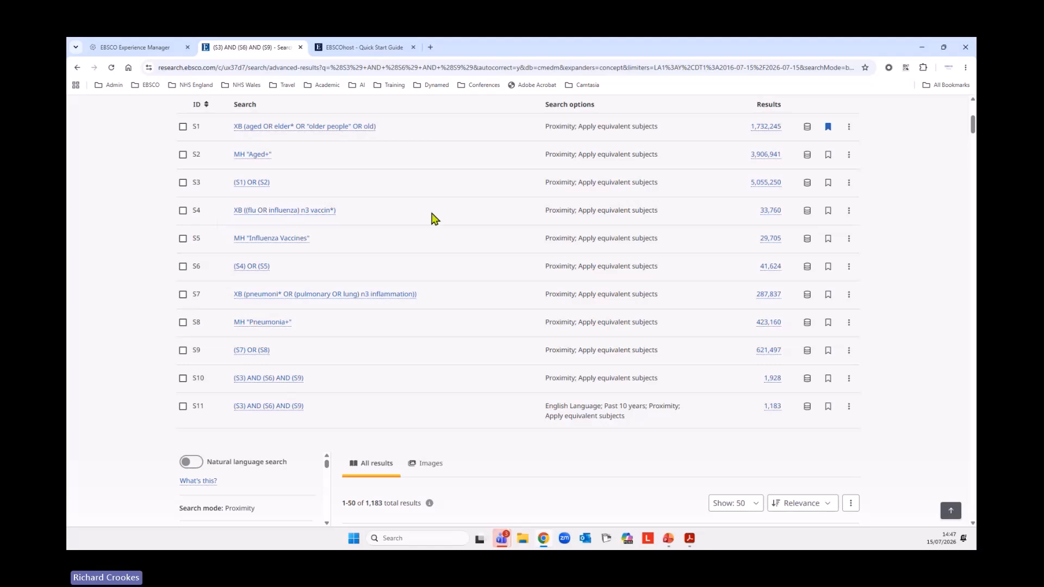
pyautogui.click(807, 215)
pyautogui.click(956, 234)
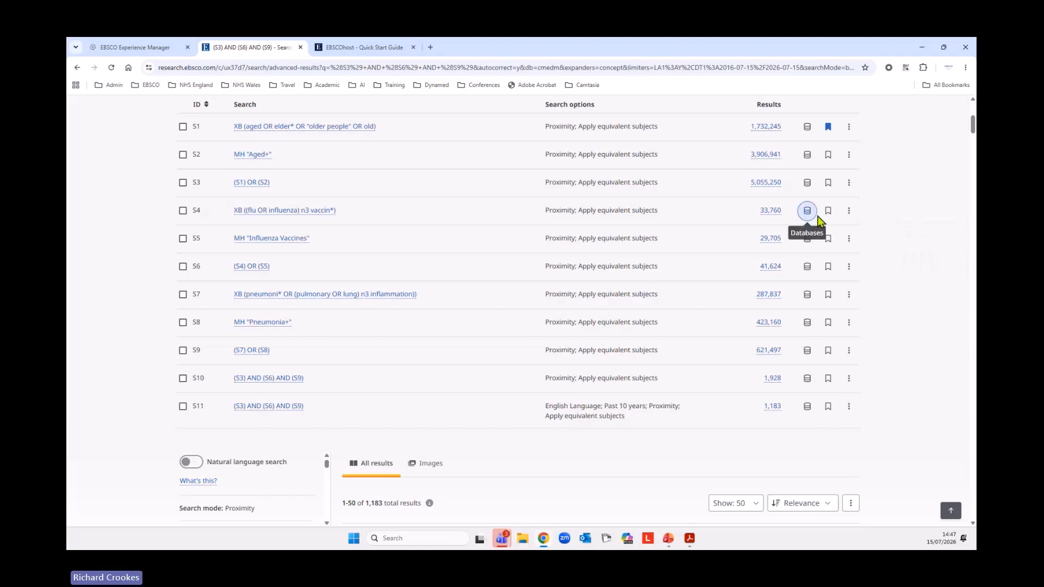
# Edit search S4 to use n4 proximity between (flu OR influenza) and vaccin*, update it, and return to the search history
pyautogui.click(850, 216)
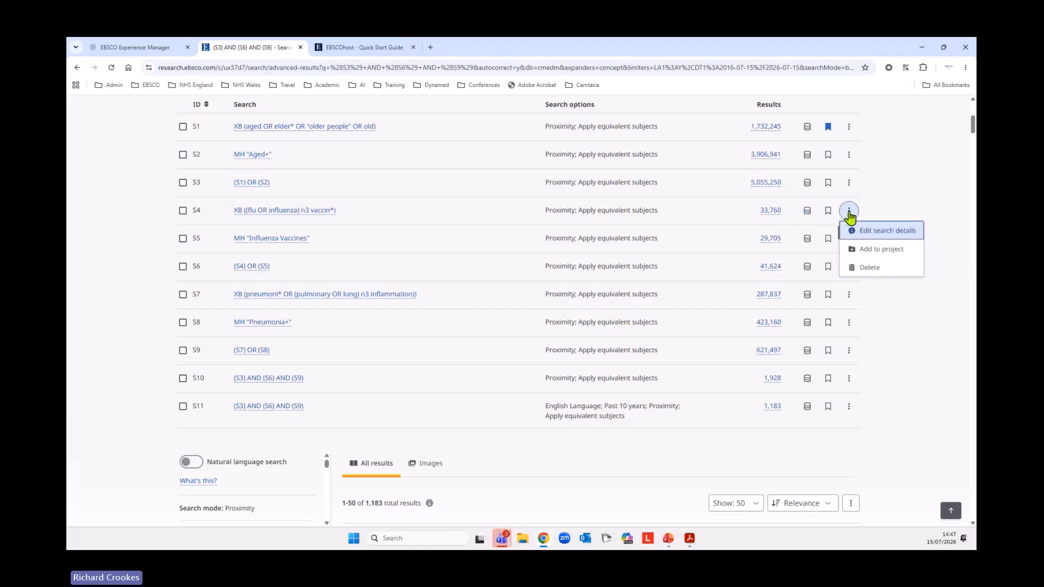
pyautogui.click(882, 234)
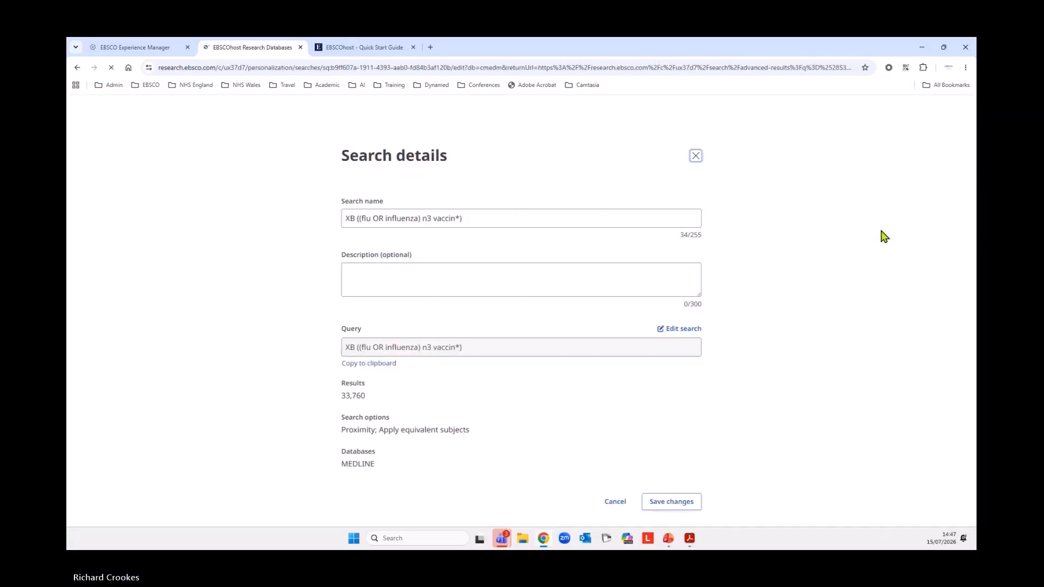
pyautogui.click(688, 331)
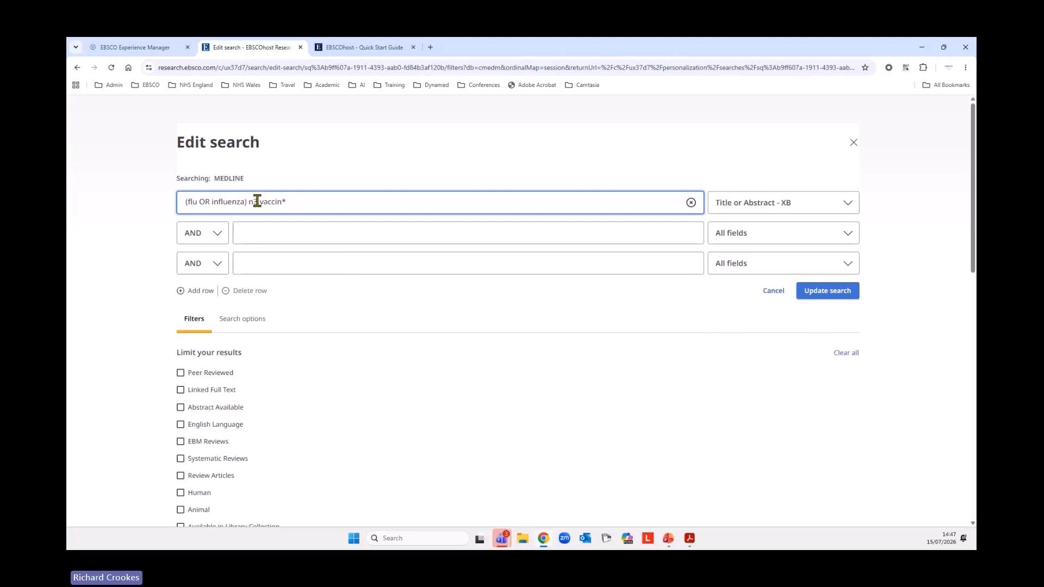
pyautogui.moveTo(254, 202); pyautogui.dragTo(258, 202)
pyautogui.click(829, 294)
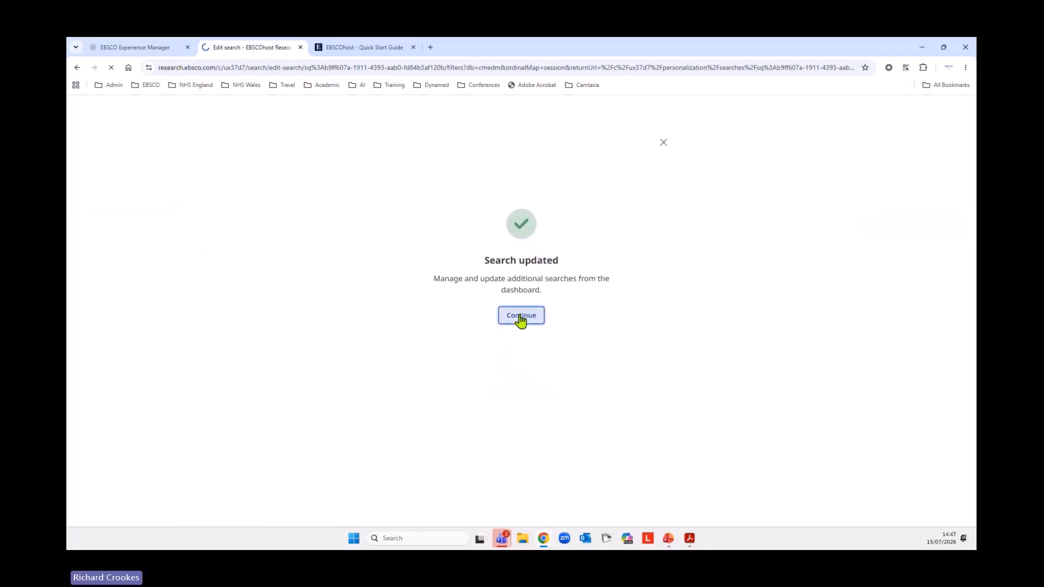
pyautogui.click(520, 317)
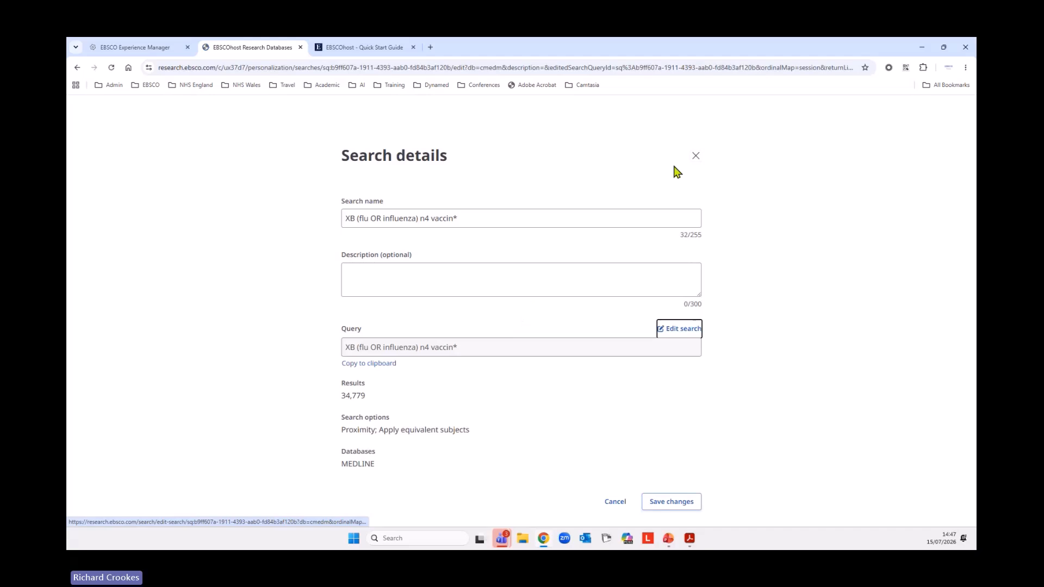
pyautogui.click(696, 158)
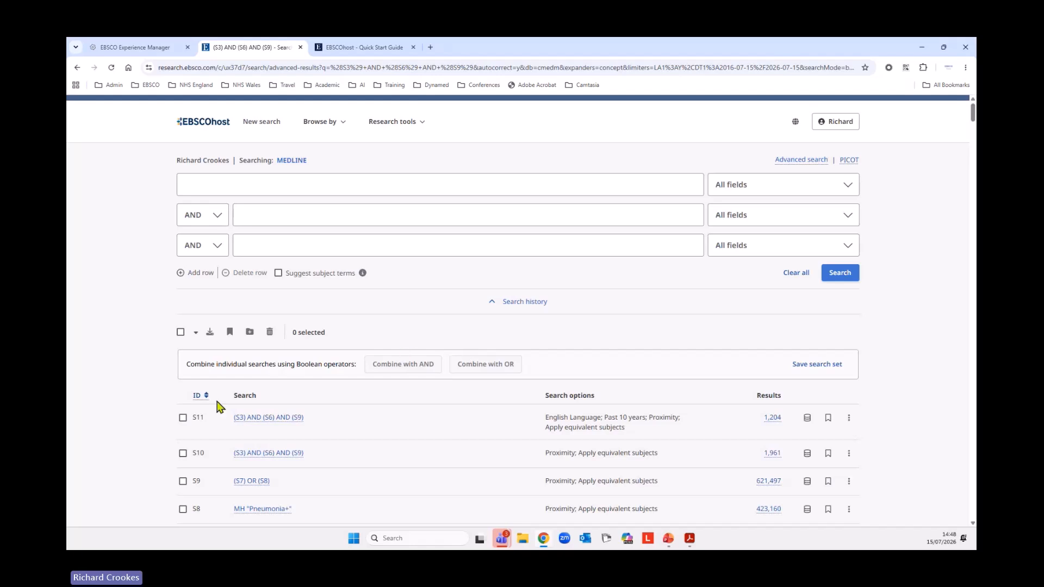
# Sort the search history by ID from S1 upwards and review the recalculated result counts of the dependent searches
pyautogui.click(199, 396)
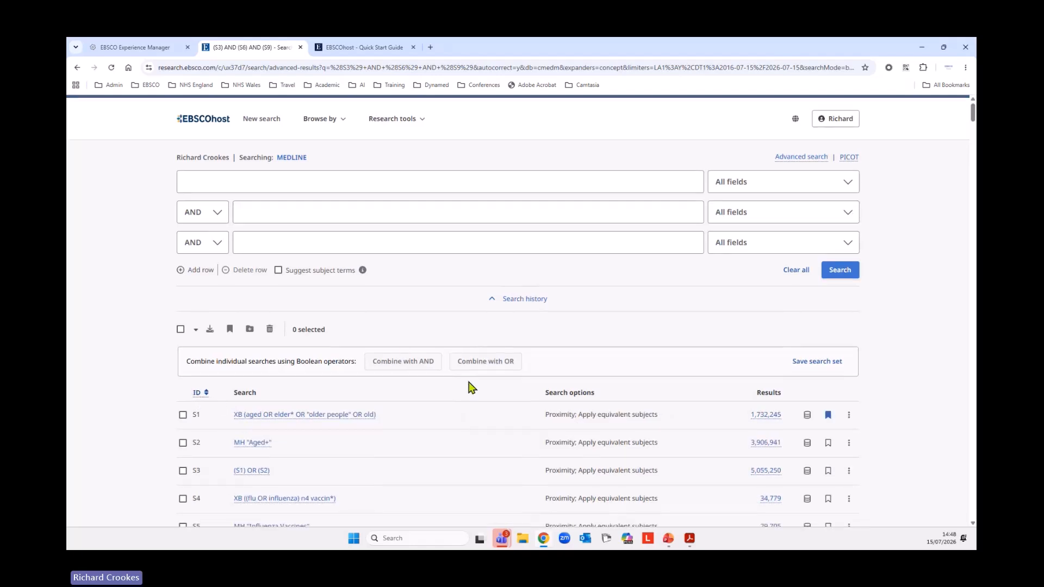
pyautogui.scroll(-5, 468, 387)
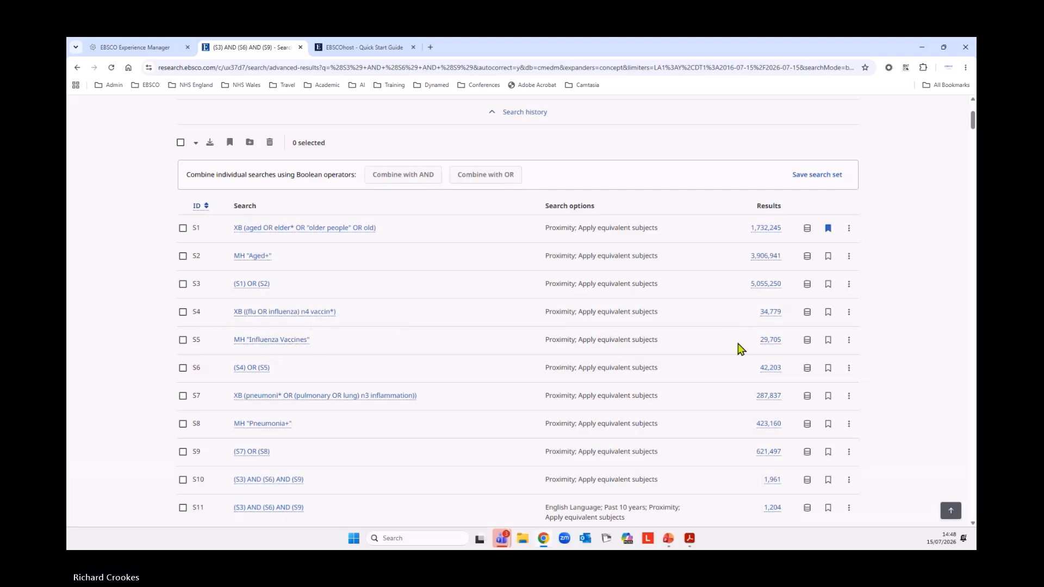
pyautogui.scroll(-2, 737, 348)
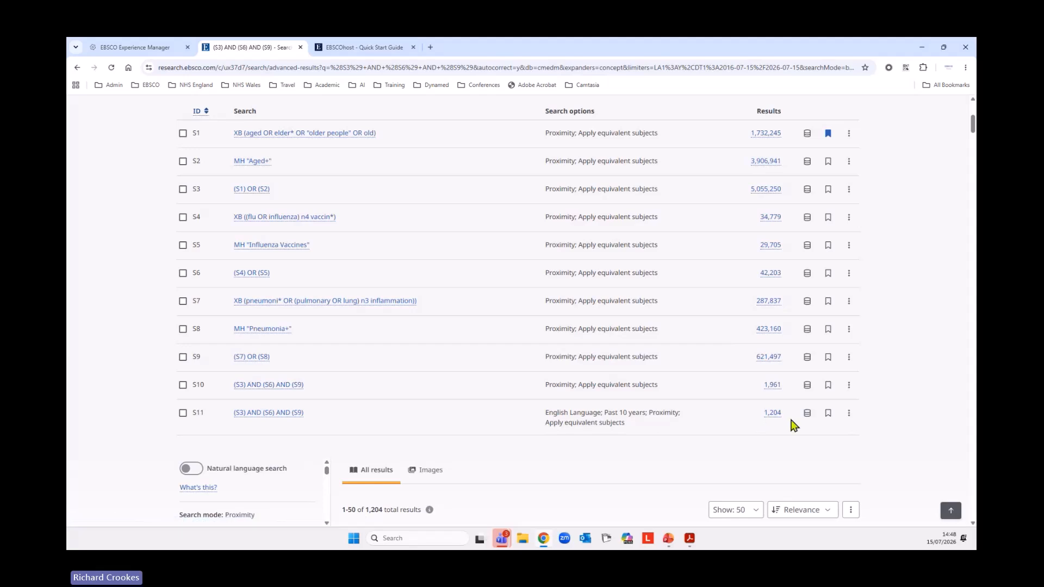
pyautogui.scroll(-1, 680, 410)
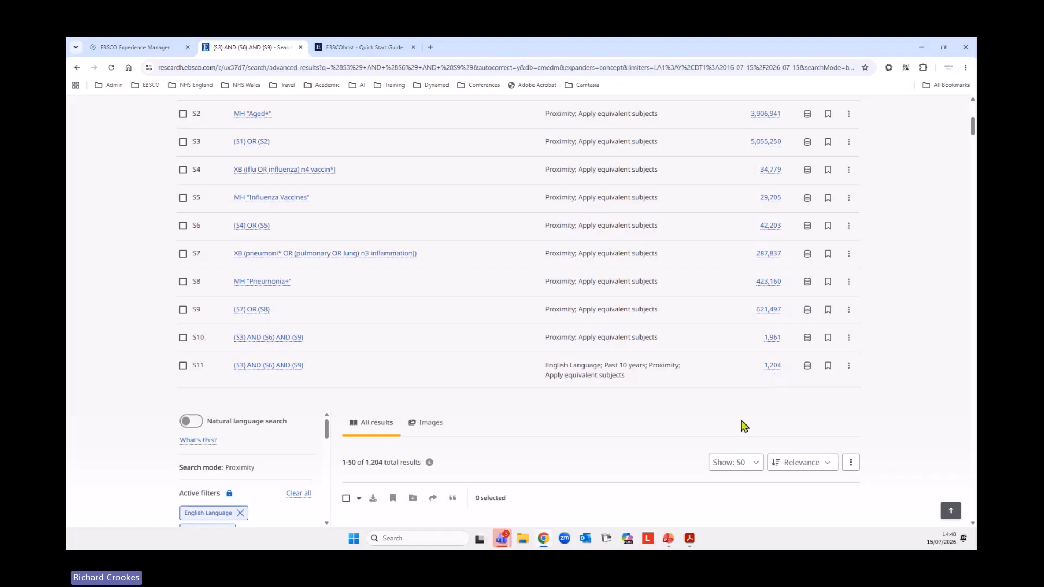
pyautogui.scroll(-2, 682, 388)
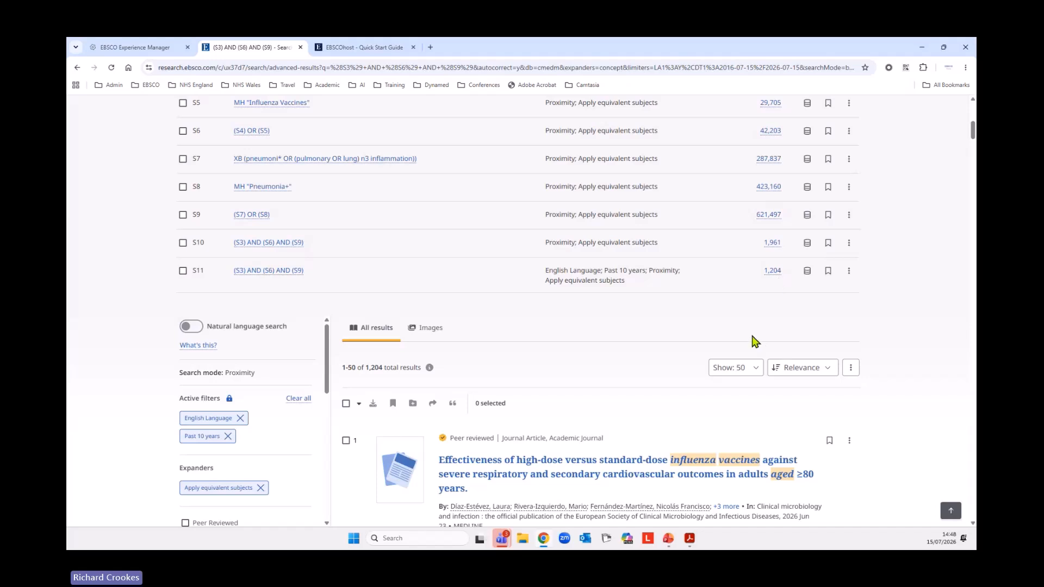
pyautogui.scroll(3, 256, 284)
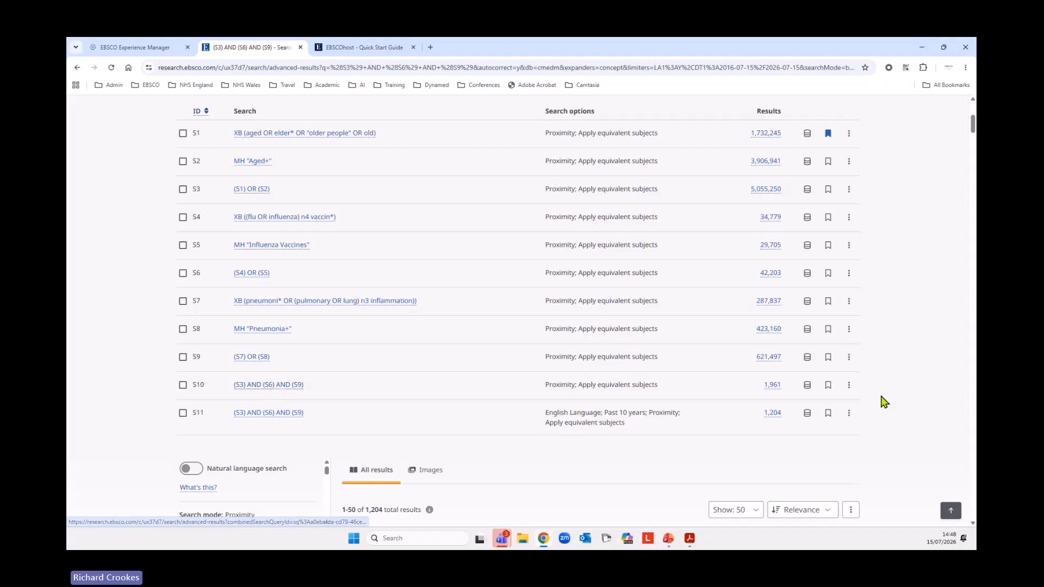
# View the dependent searches behind combined search S10 in its edit view, and close it without making changes
pyautogui.click(849, 385)
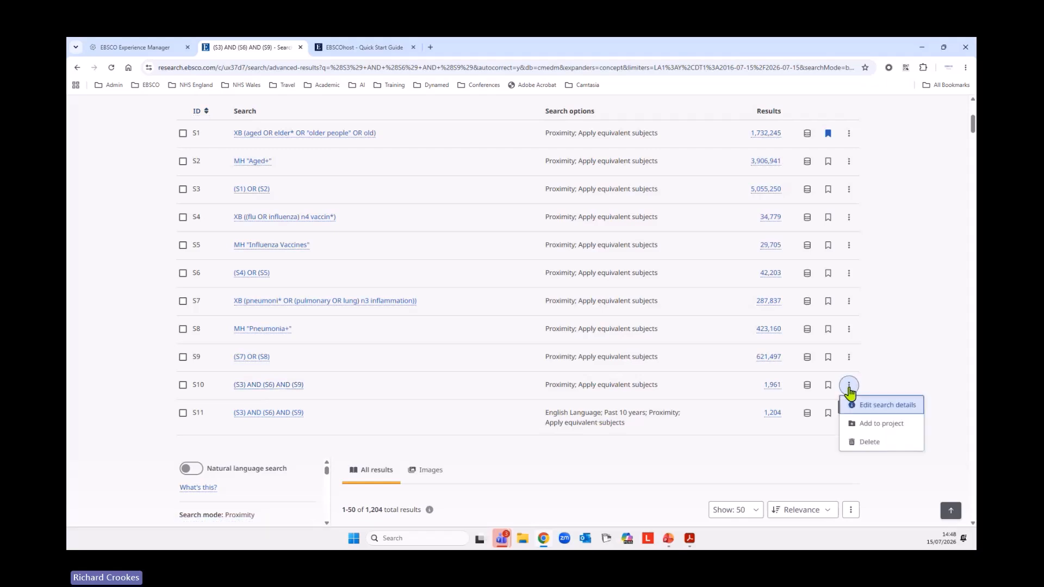
pyautogui.click(877, 407)
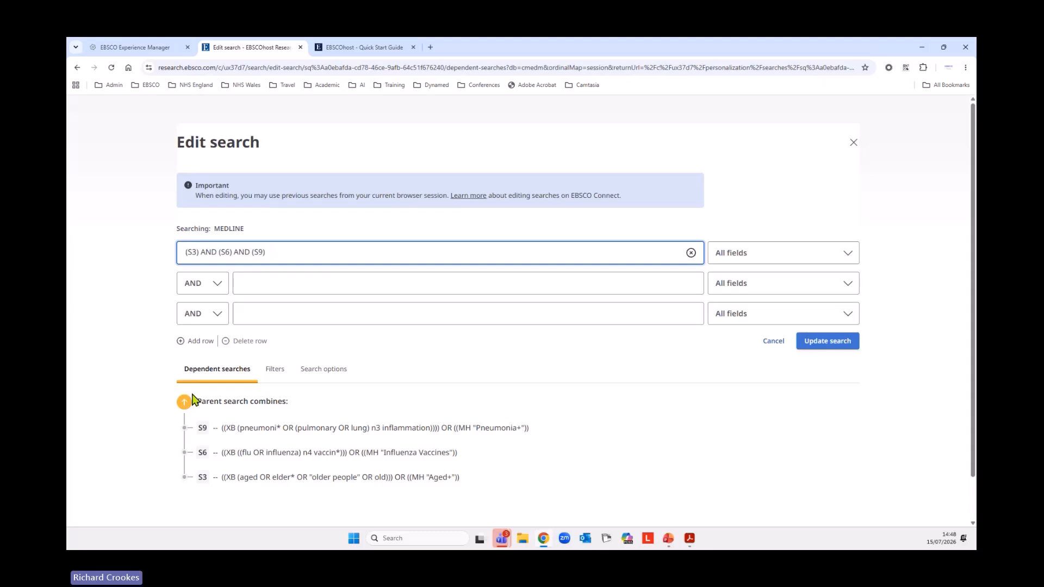
pyautogui.scroll(-1, 128, 391)
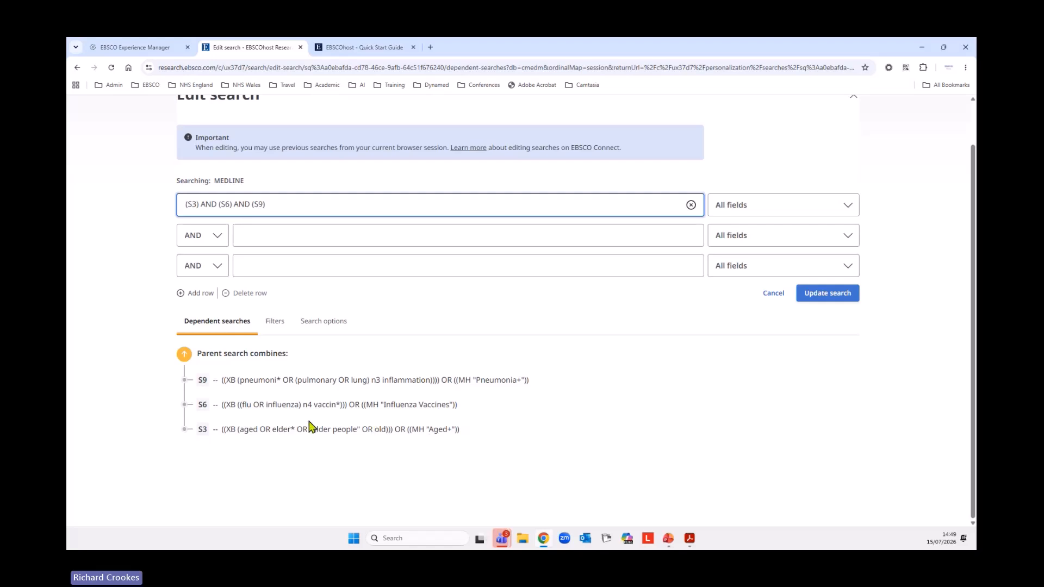
pyautogui.scroll(1, 691, 337)
pyautogui.click(854, 143)
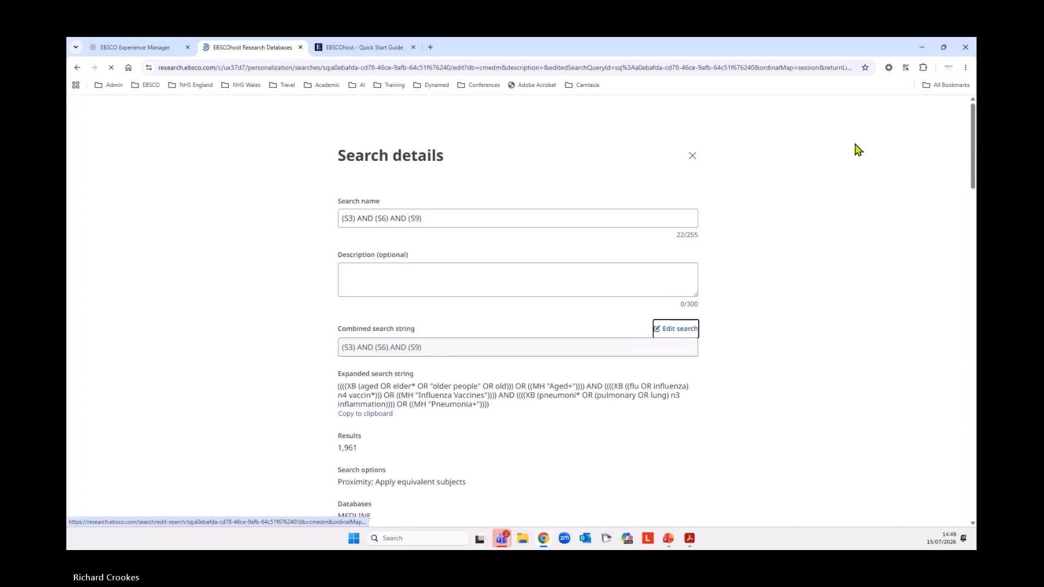
pyautogui.click(691, 157)
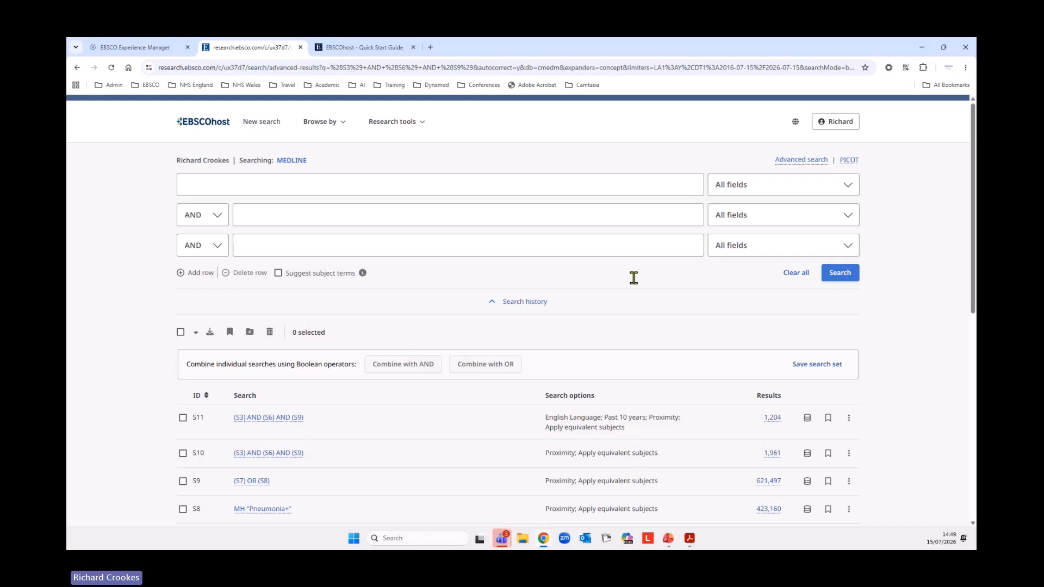
# Reorder the search history by ID in ascending order, starting with S1
pyautogui.scroll(-1, 634, 278)
pyautogui.click(197, 352)
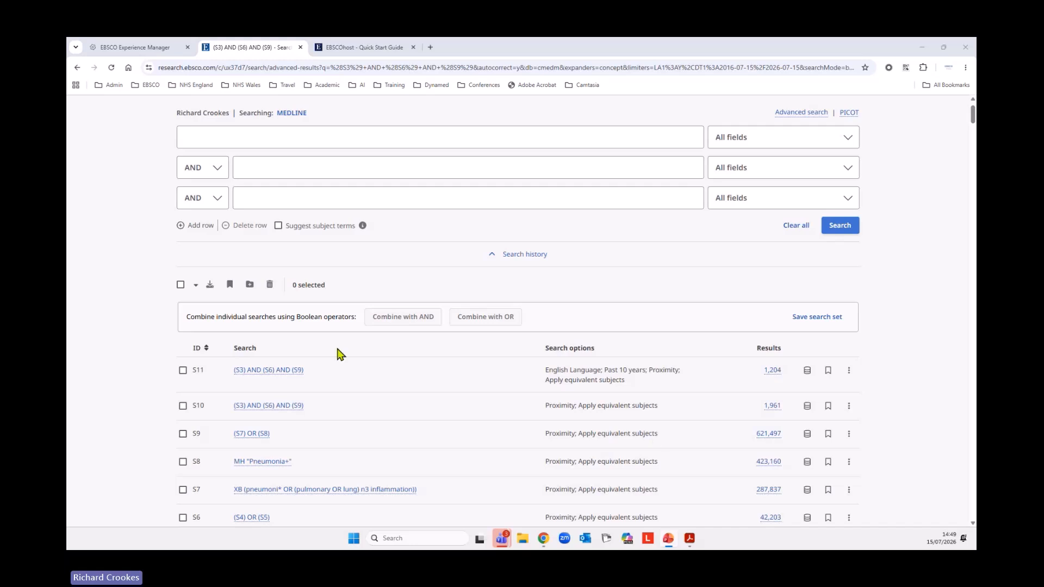
pyautogui.click(198, 350)
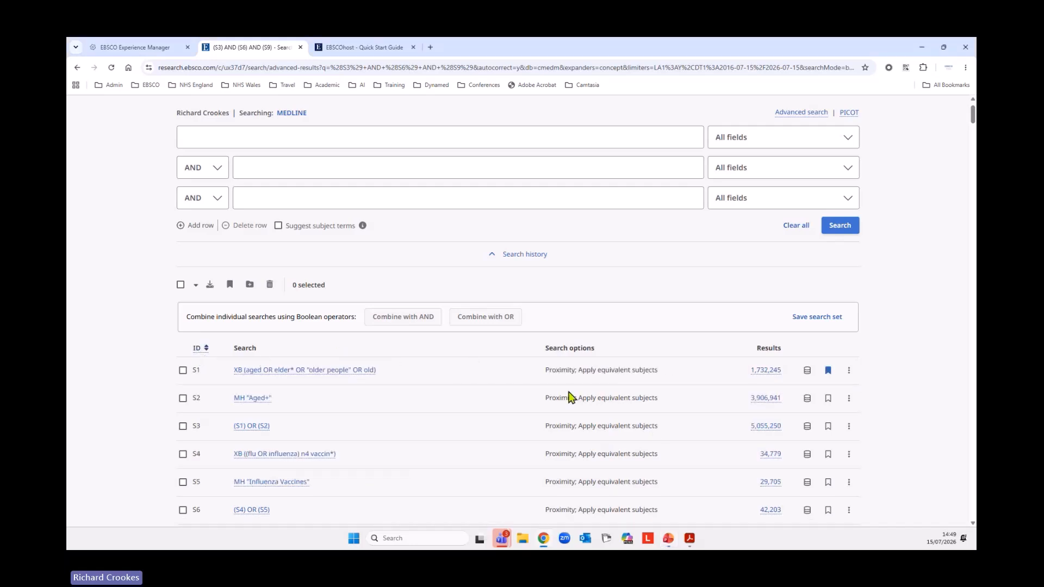
pyautogui.scroll(-3, 518, 377)
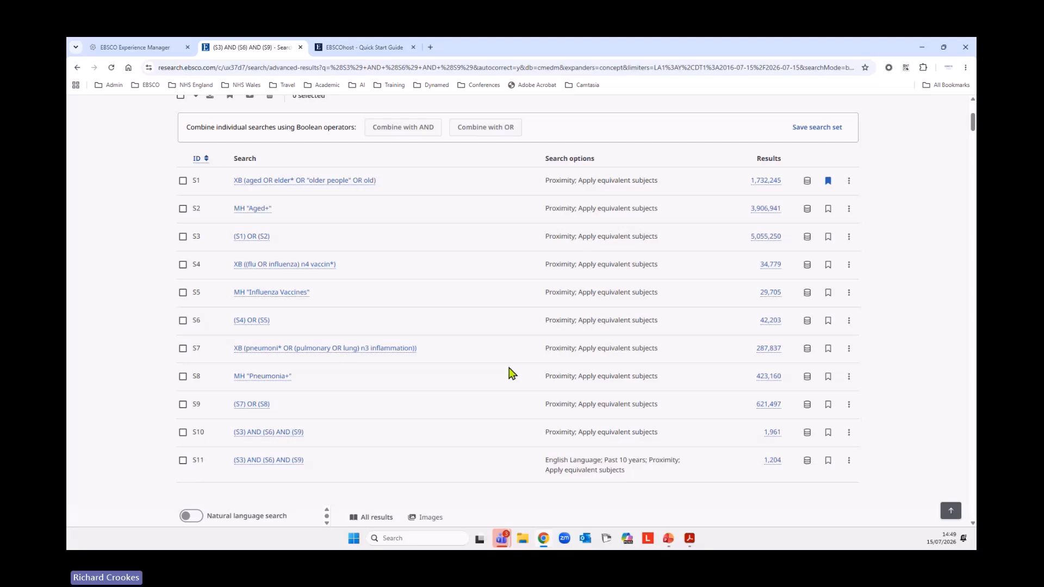
pyautogui.scroll(2, 510, 371)
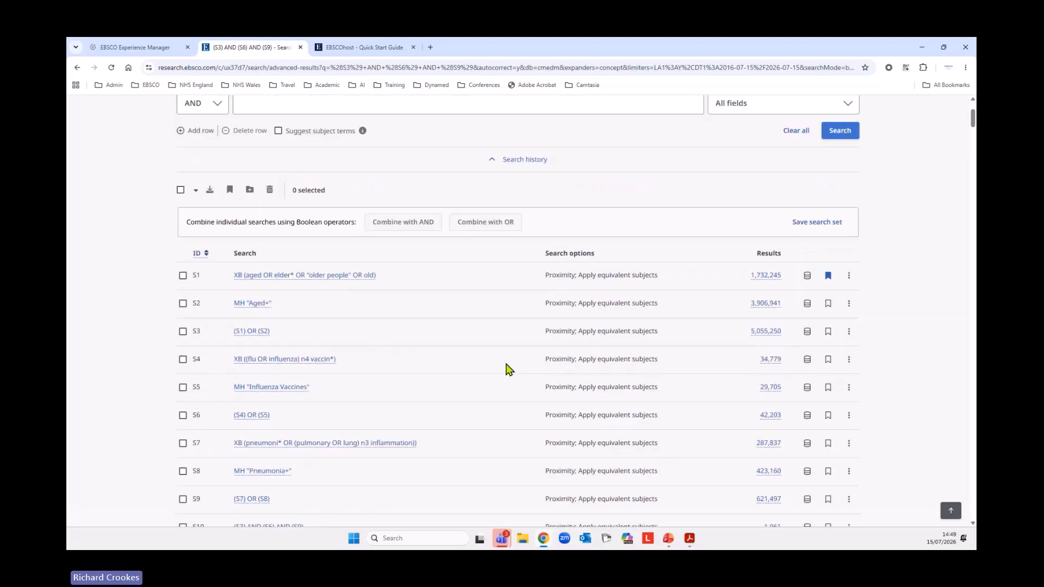
# Select all searches in the search history and view the bulk selection options without choosing one
pyautogui.click(183, 276)
pyautogui.click(183, 304)
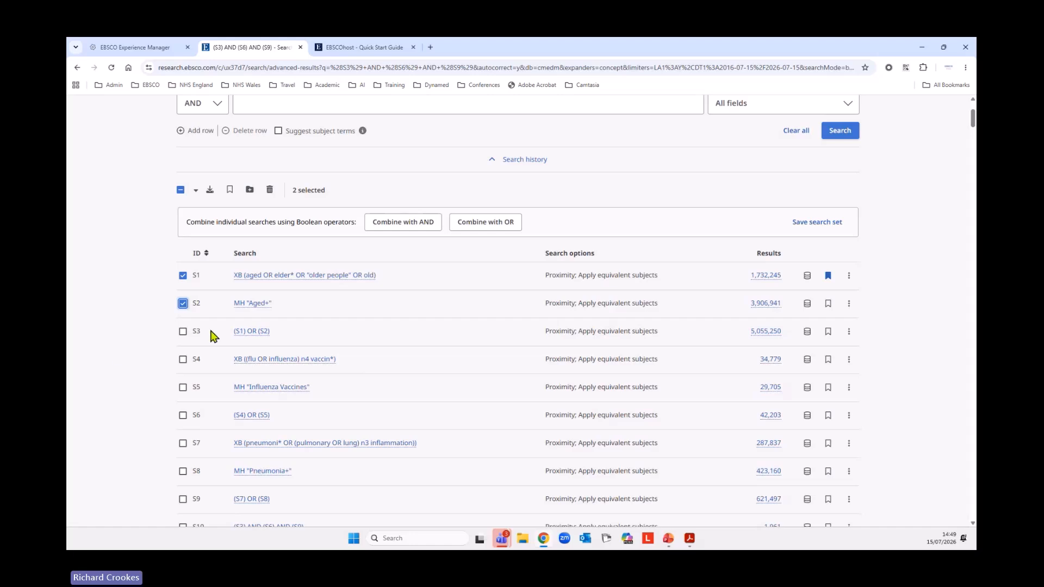
pyautogui.click(181, 190)
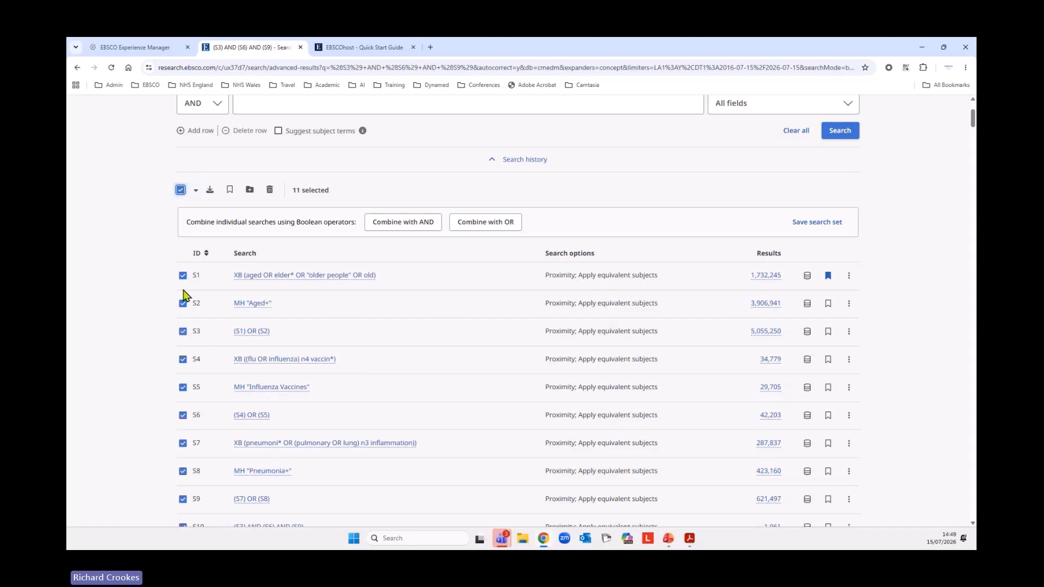
pyautogui.click(196, 192)
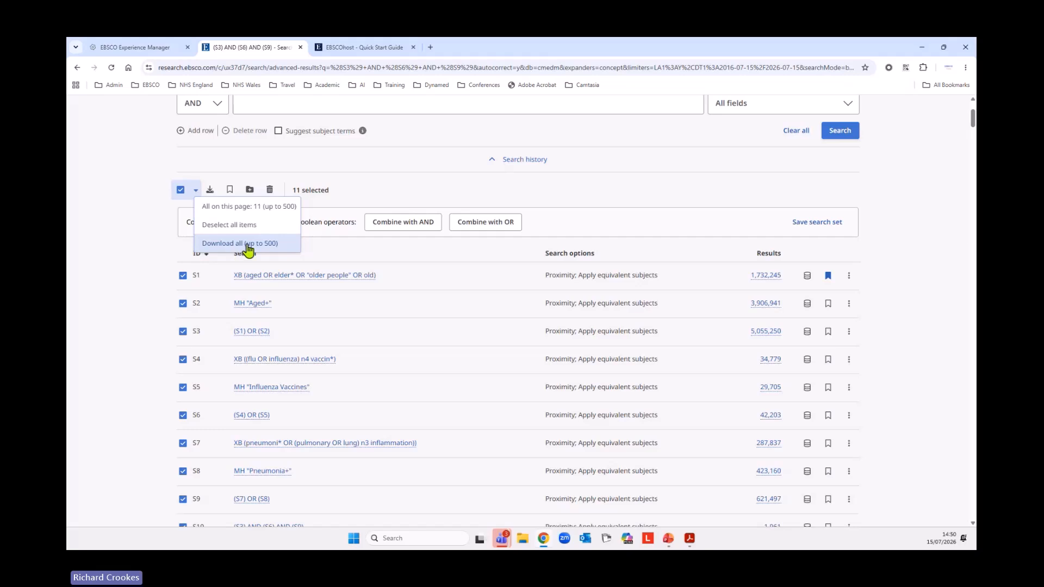
pyautogui.click(106, 258)
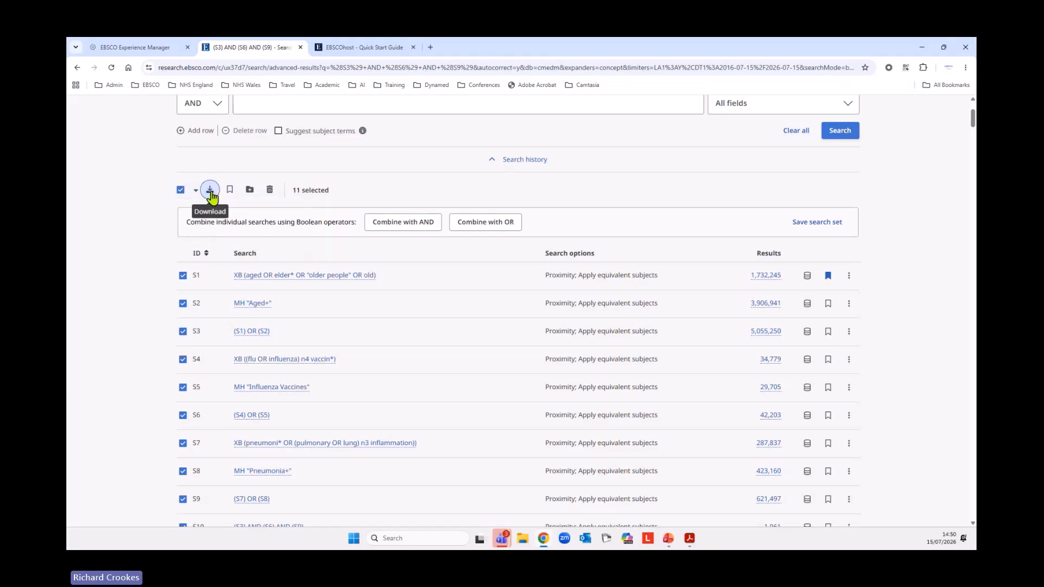
# Download the selected search history as a PDF and save it as EBSCO-Search-history-metadata-15_07_2026 in the EBSCOhost UI folder
pyautogui.click(210, 191)
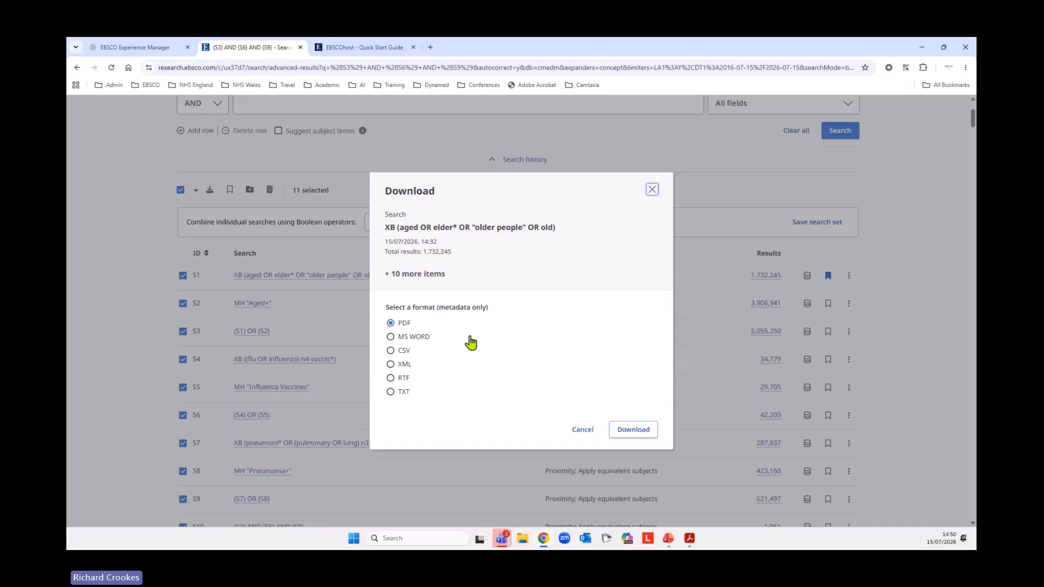
pyautogui.click(419, 337)
pyautogui.click(391, 323)
pyautogui.click(645, 432)
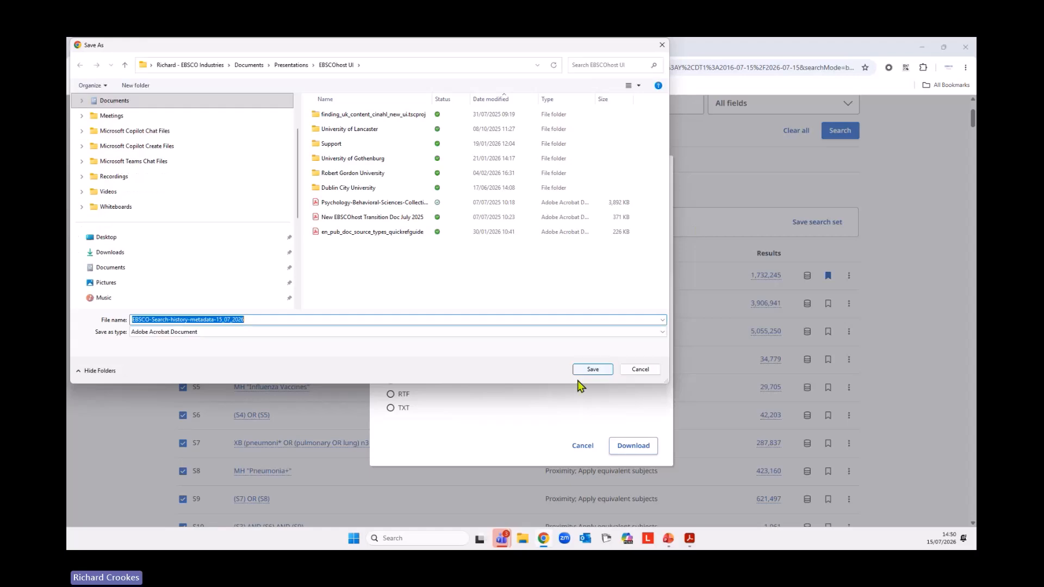
pyautogui.click(587, 370)
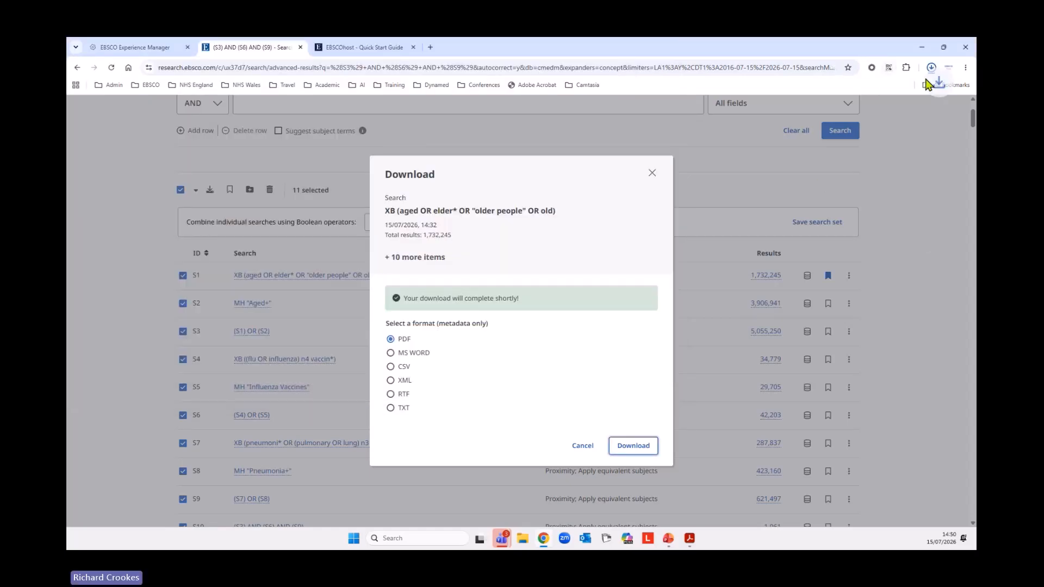
# Open the downloaded search history PDF and fit the whole page in the viewer
pyautogui.click(932, 68)
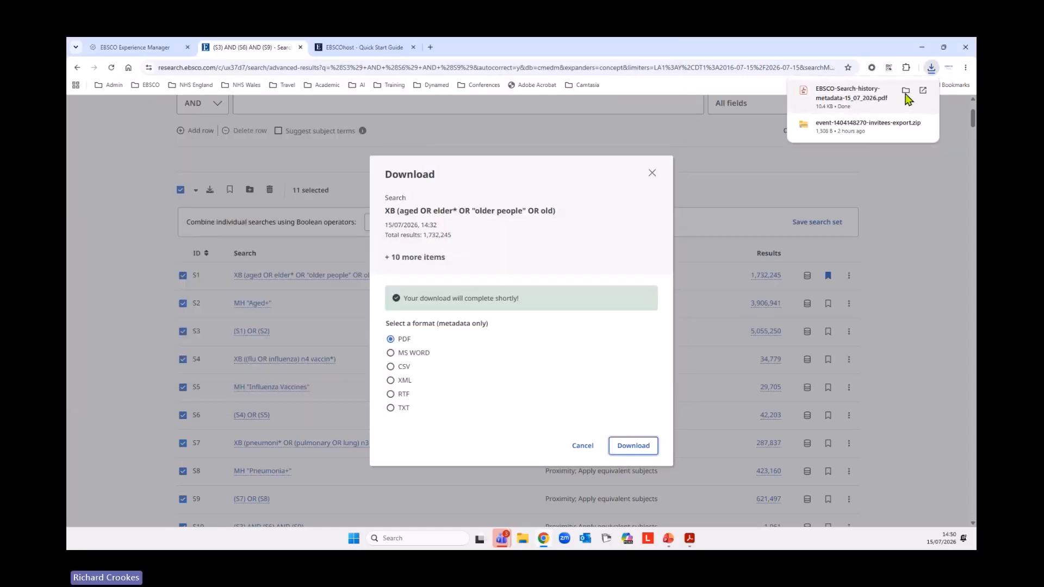
pyautogui.click(852, 93)
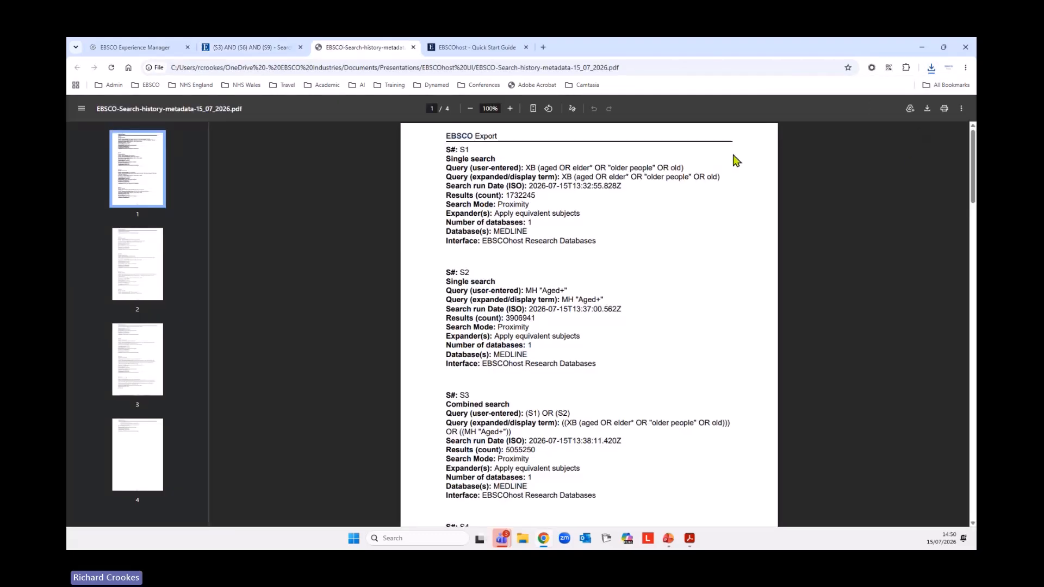
pyautogui.click(532, 109)
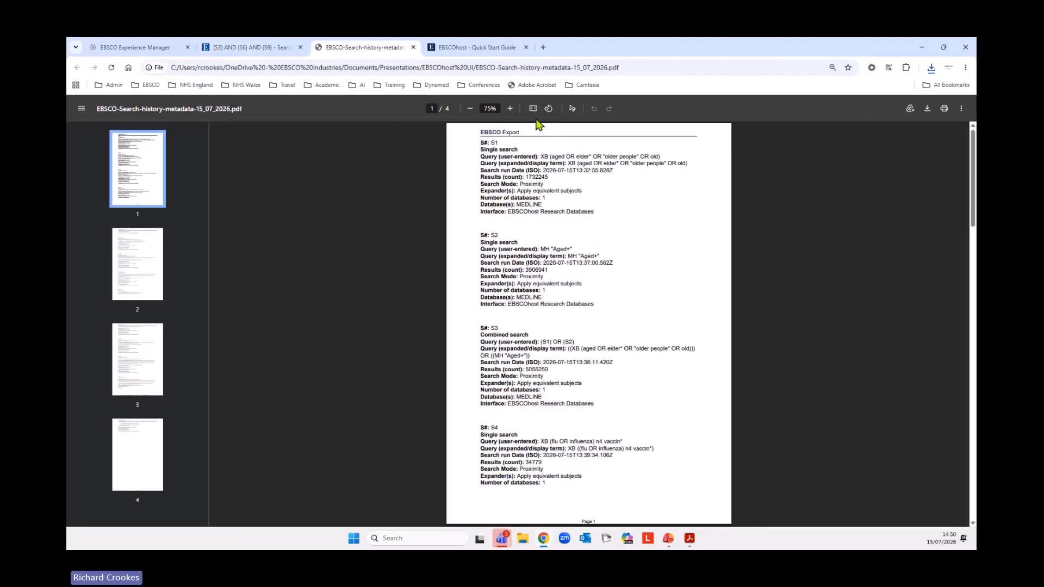
# Fit the exported PDF to the page width and review the query, date, search mode and database details of searches S1 to S6
pyautogui.click(532, 110)
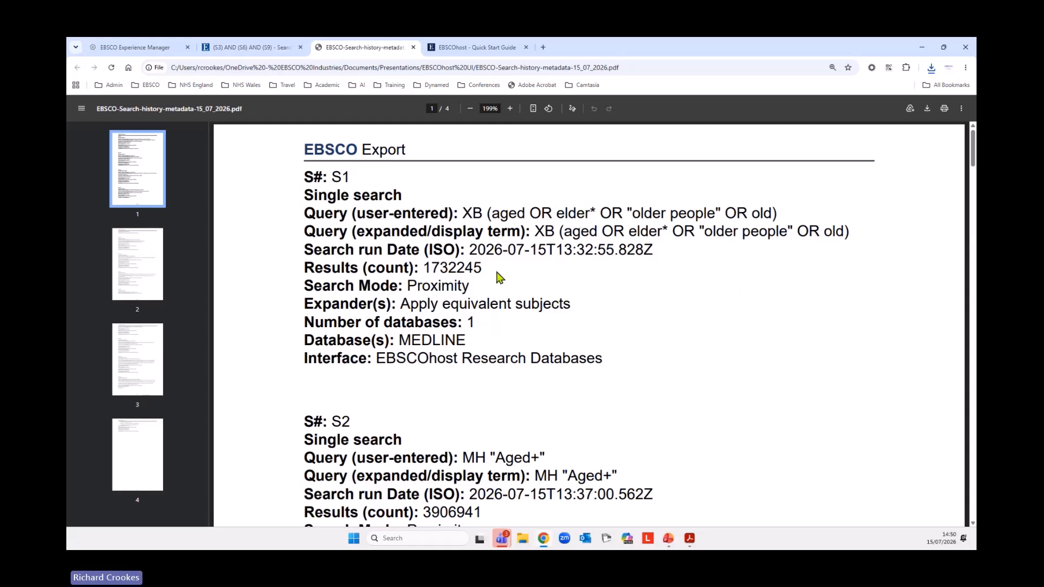
pyautogui.scroll(-2, 686, 366)
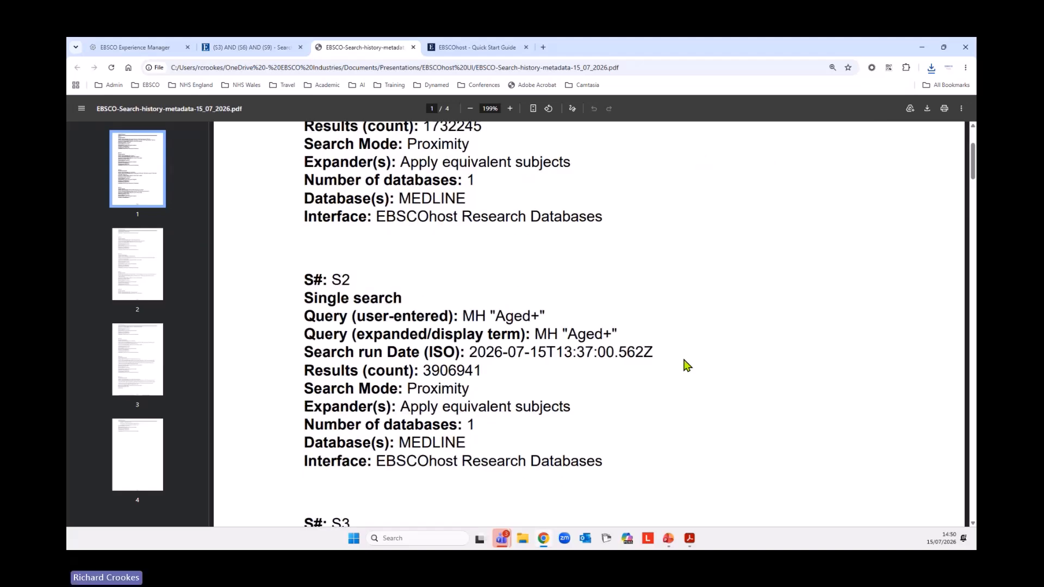
pyautogui.scroll(-6, 686, 365)
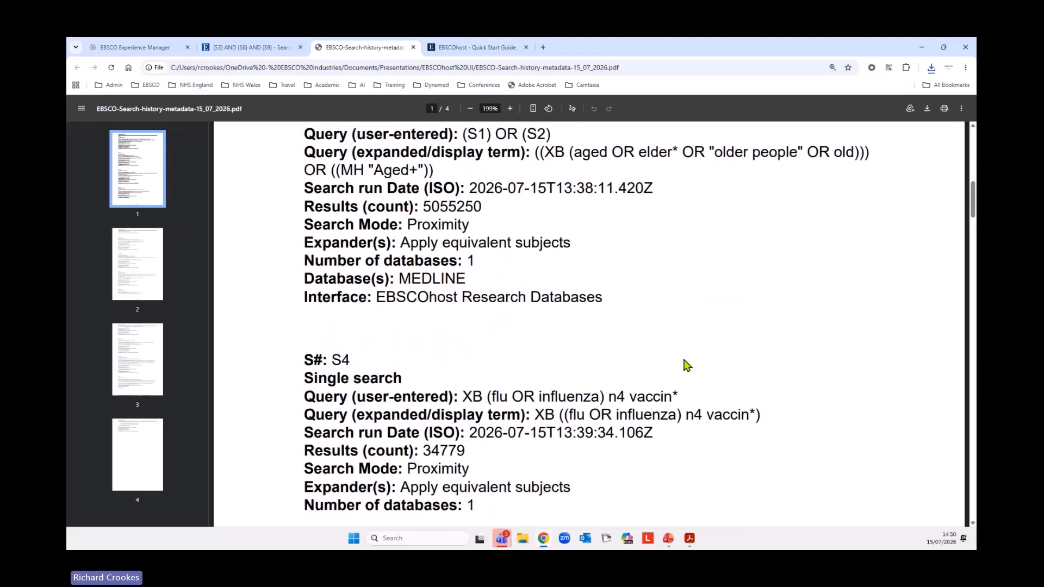
pyautogui.scroll(-5, 686, 365)
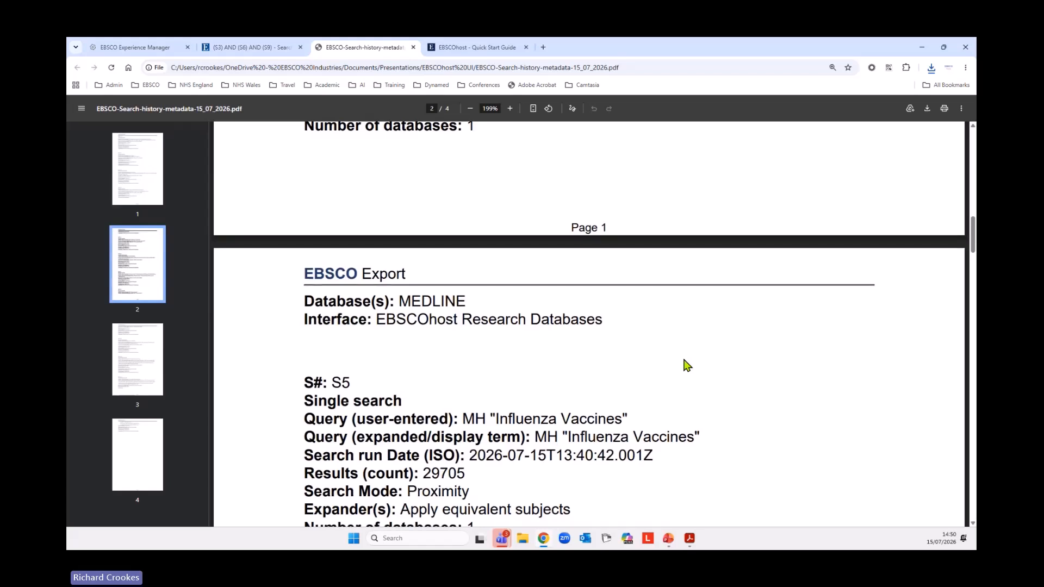
pyautogui.scroll(-2, 686, 366)
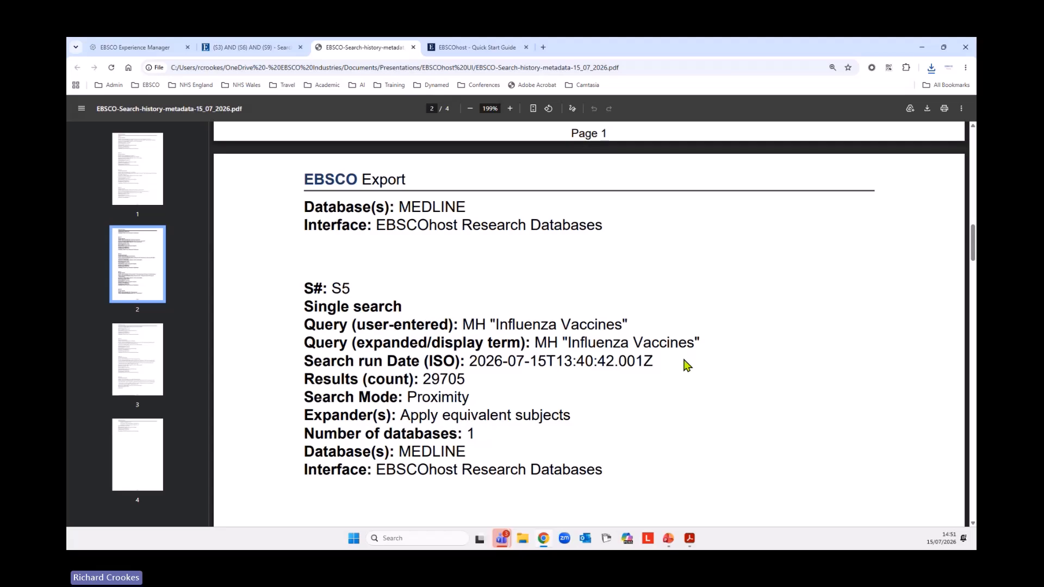
pyautogui.scroll(-4, 686, 366)
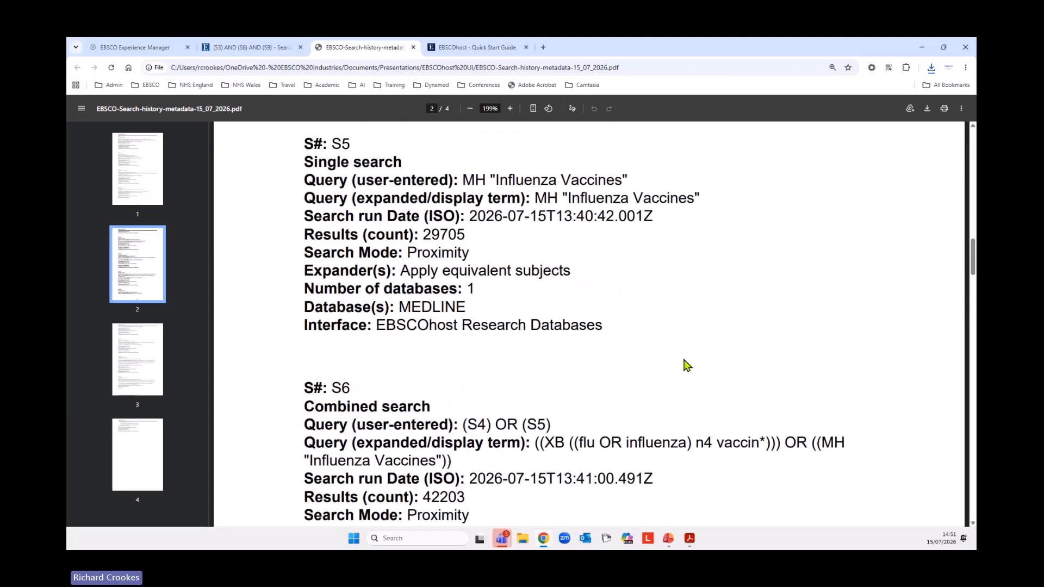
pyautogui.scroll(10, 688, 365)
pyautogui.scroll(12, 688, 363)
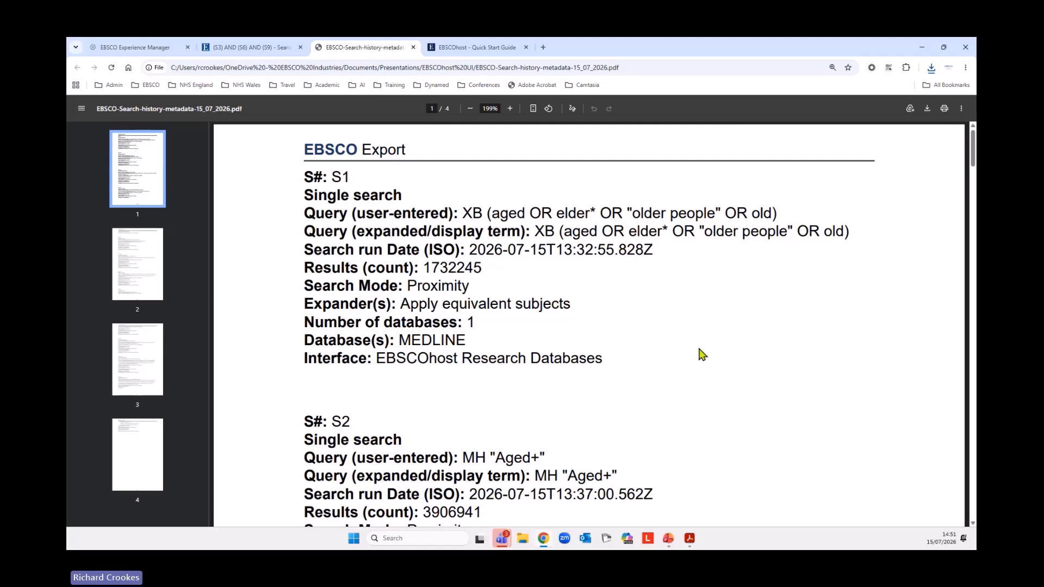
# Return to the EBSCOhost search results, close the download dialog and deselect all searches in the search history
pyautogui.click(278, 54)
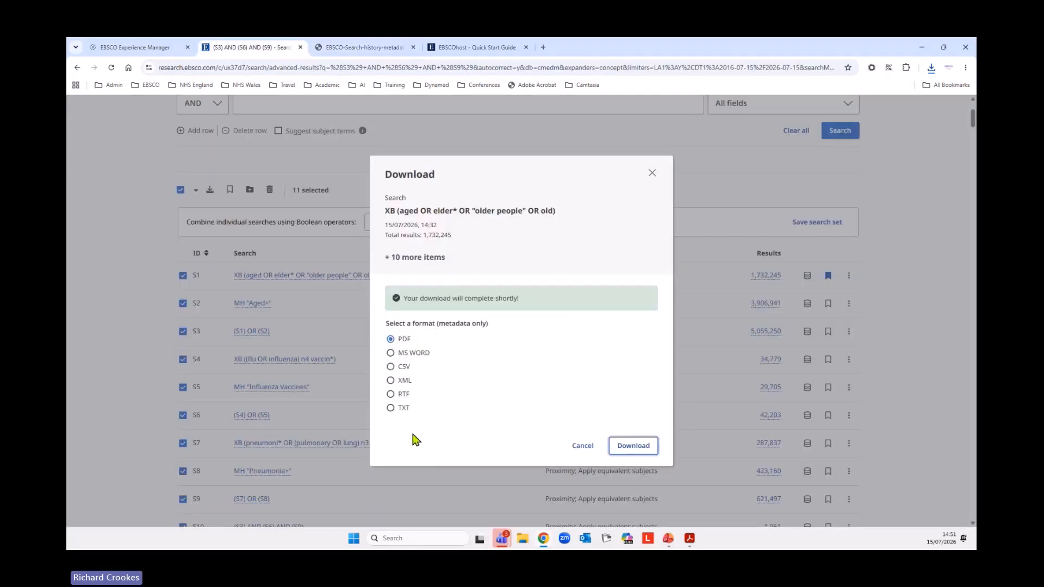
pyautogui.click(580, 447)
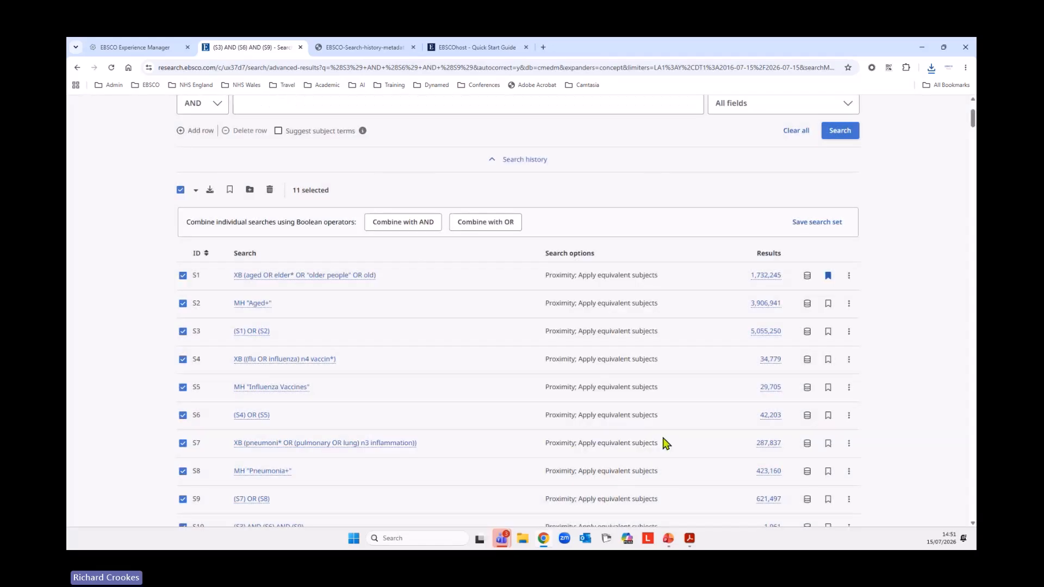
pyautogui.click(180, 192)
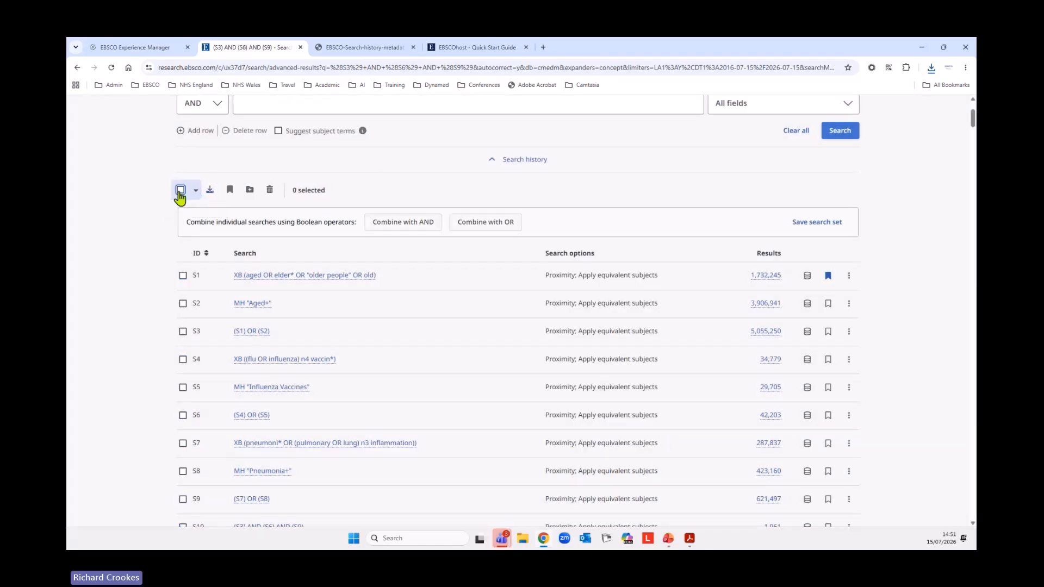
# Save all the searches in the search history and open the account's list of saved searches
pyautogui.click(180, 191)
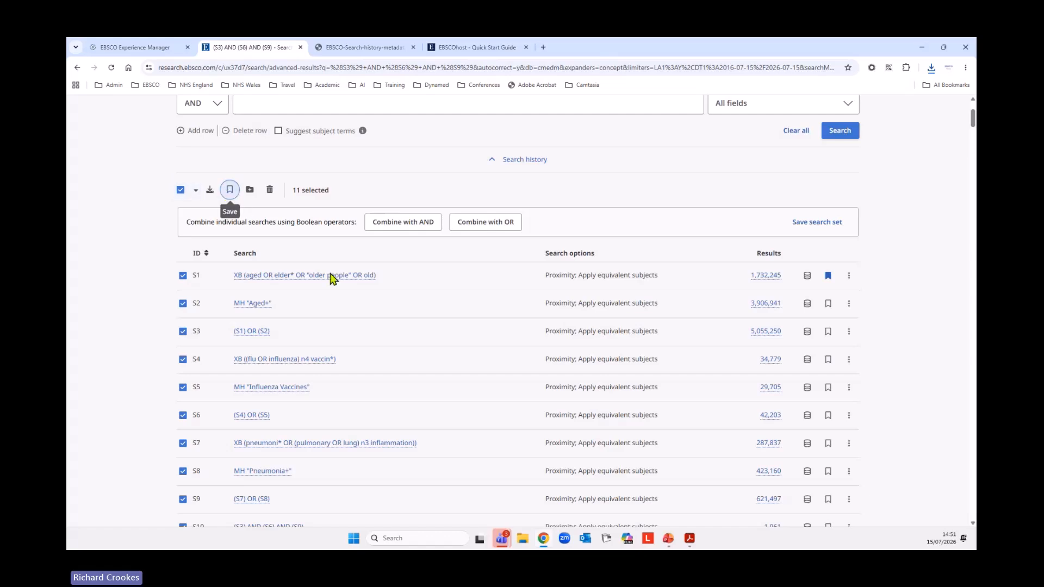
pyautogui.scroll(3, 319, 284)
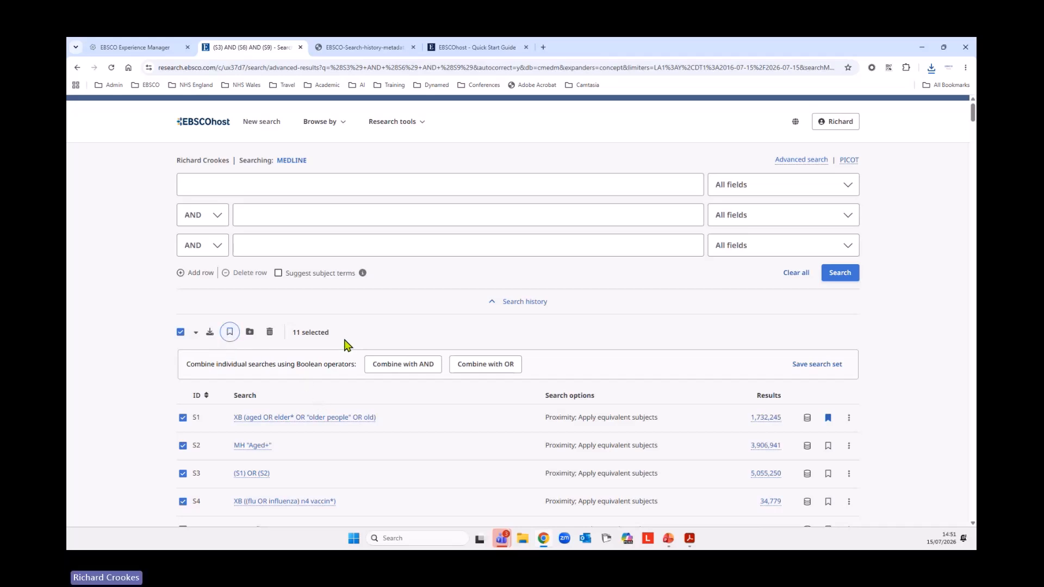
pyautogui.click(836, 123)
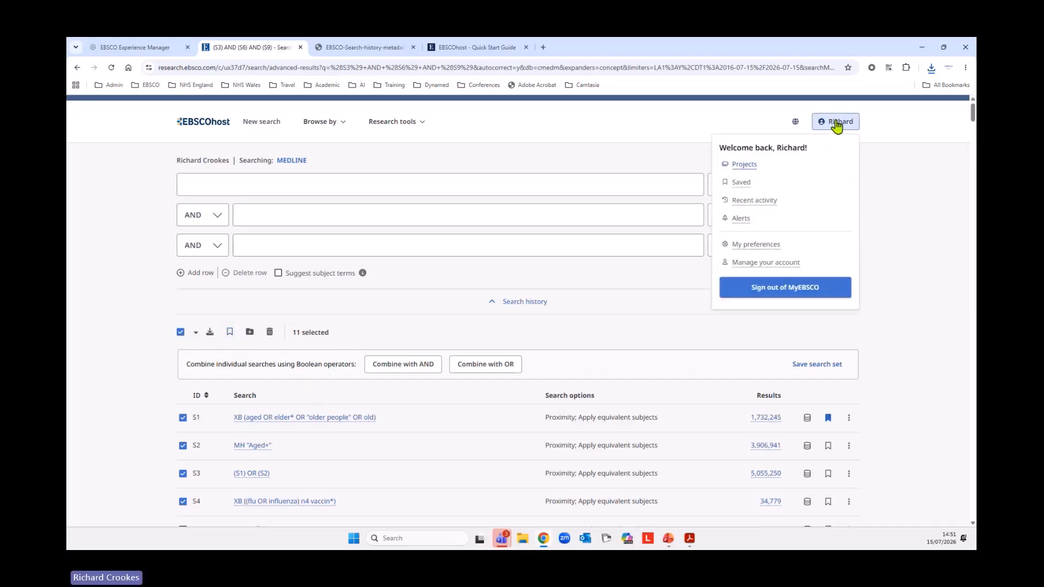
pyautogui.click(742, 183)
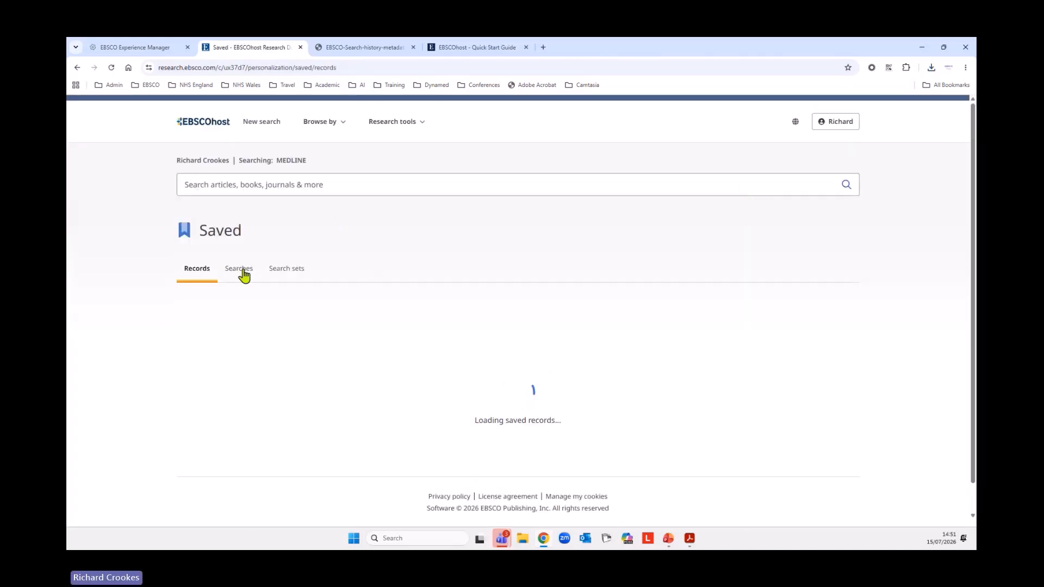
pyautogui.click(243, 271)
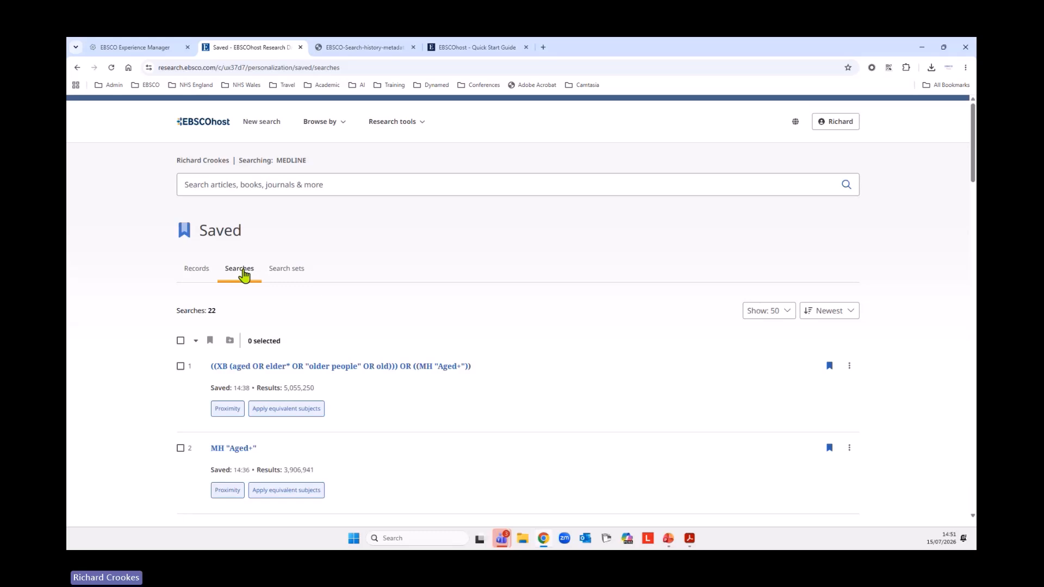
# Look through the saved searches to check that each line of the search history is listed
pyautogui.scroll(-1, 328, 366)
pyautogui.scroll(-2, 436, 391)
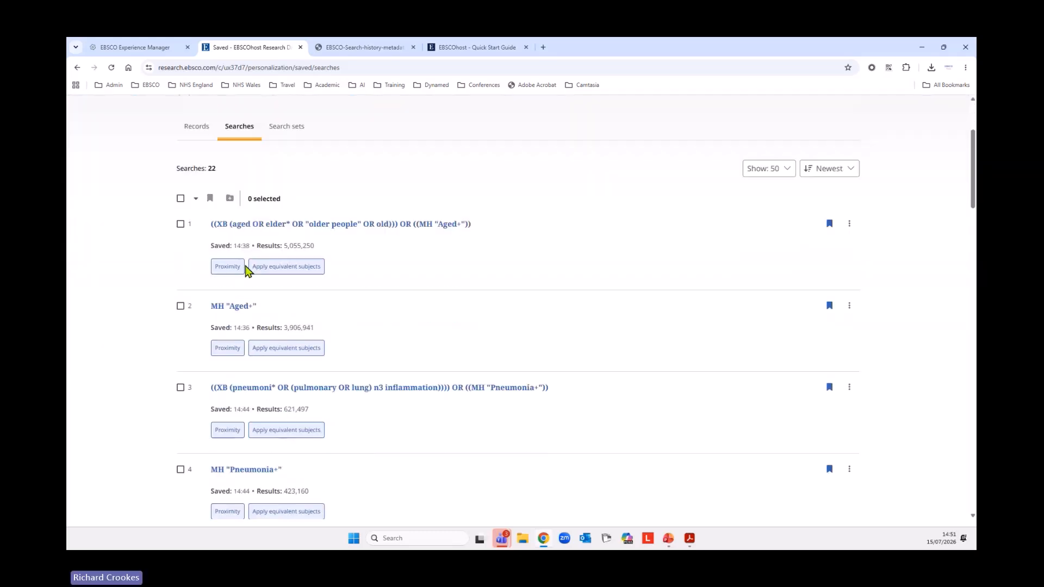
pyautogui.scroll(-5, 422, 343)
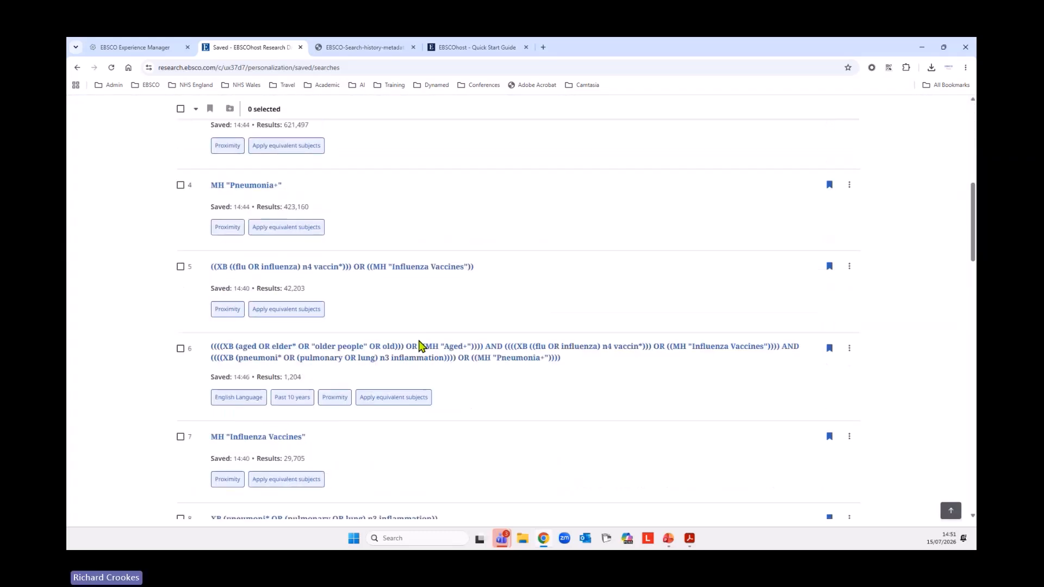
pyautogui.scroll(-6, 422, 343)
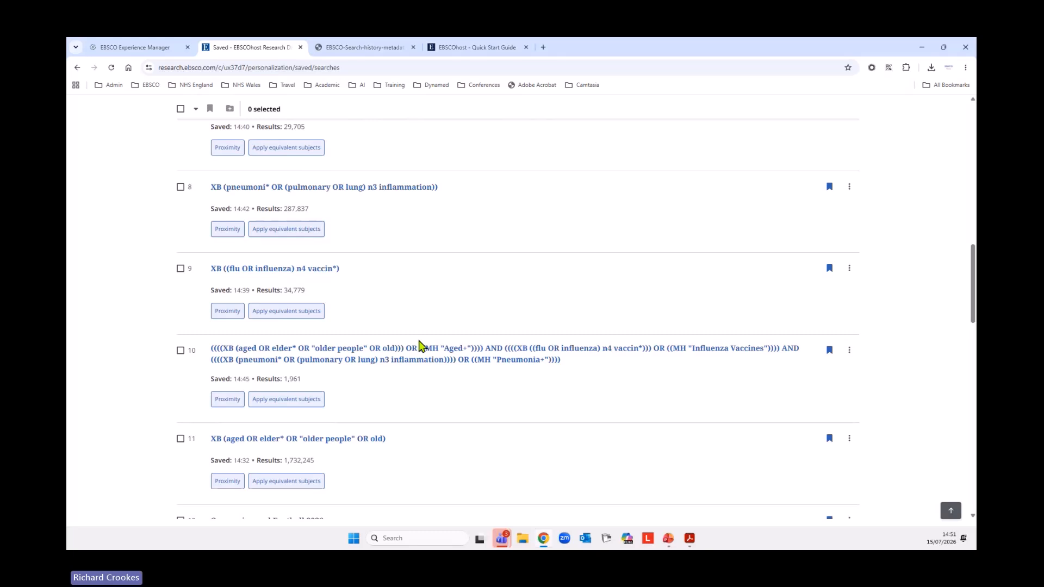
pyautogui.scroll(2, 424, 346)
pyautogui.scroll(-4, 426, 347)
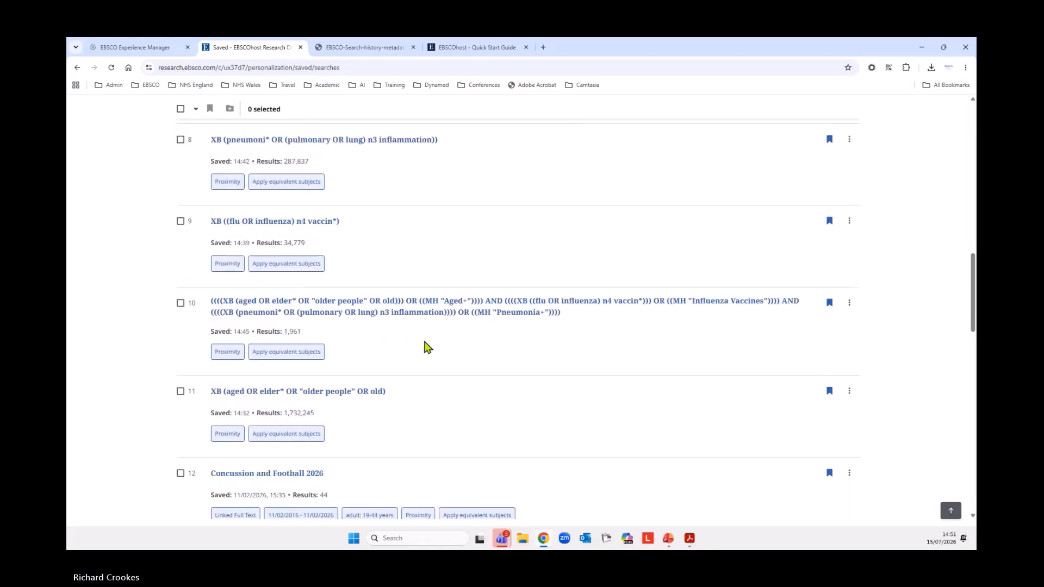
pyautogui.scroll(-2, 426, 346)
pyautogui.scroll(2, 427, 345)
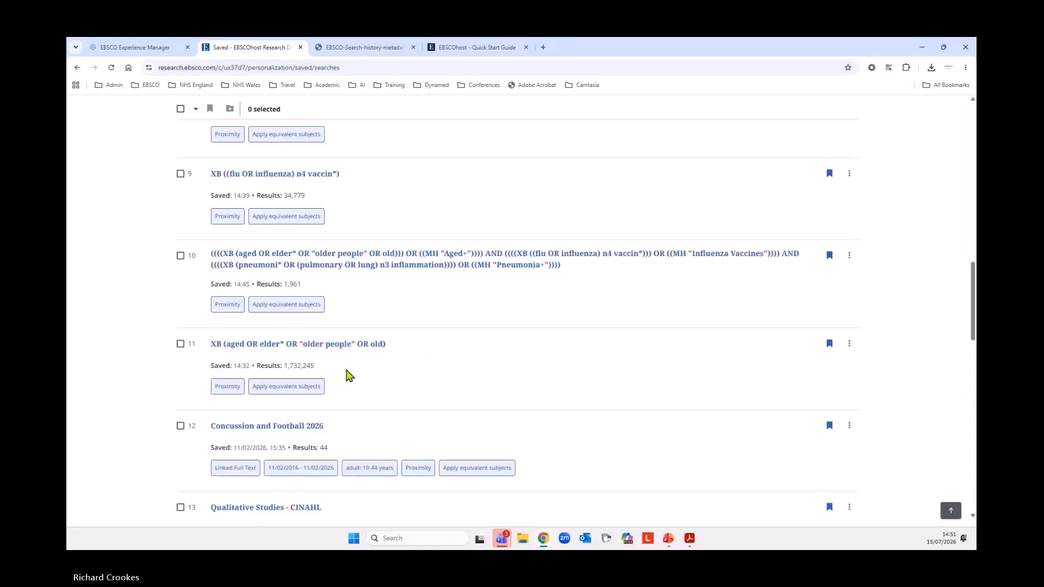
pyautogui.scroll(7, 531, 373)
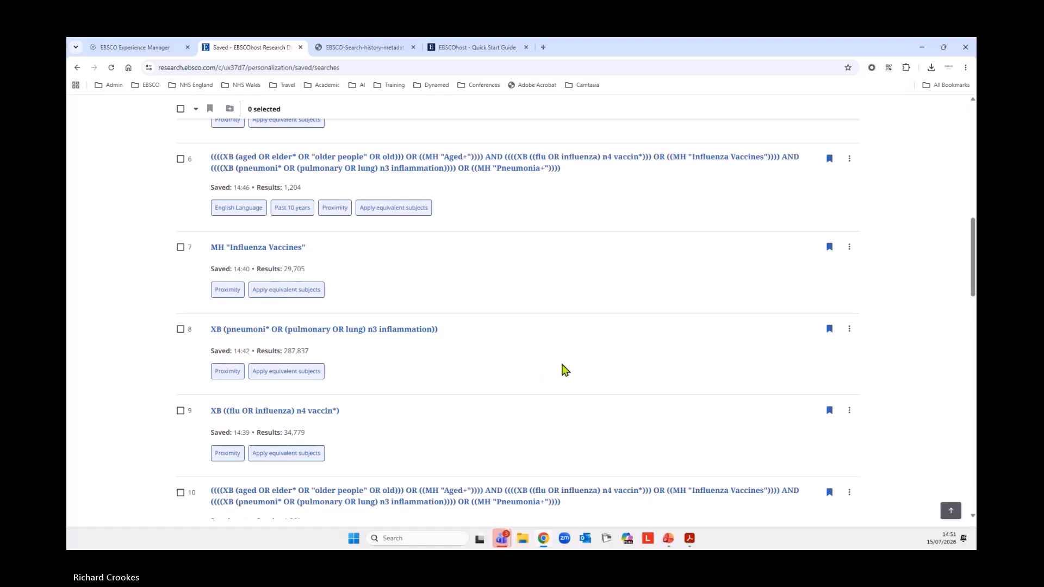
pyautogui.scroll(8, 565, 370)
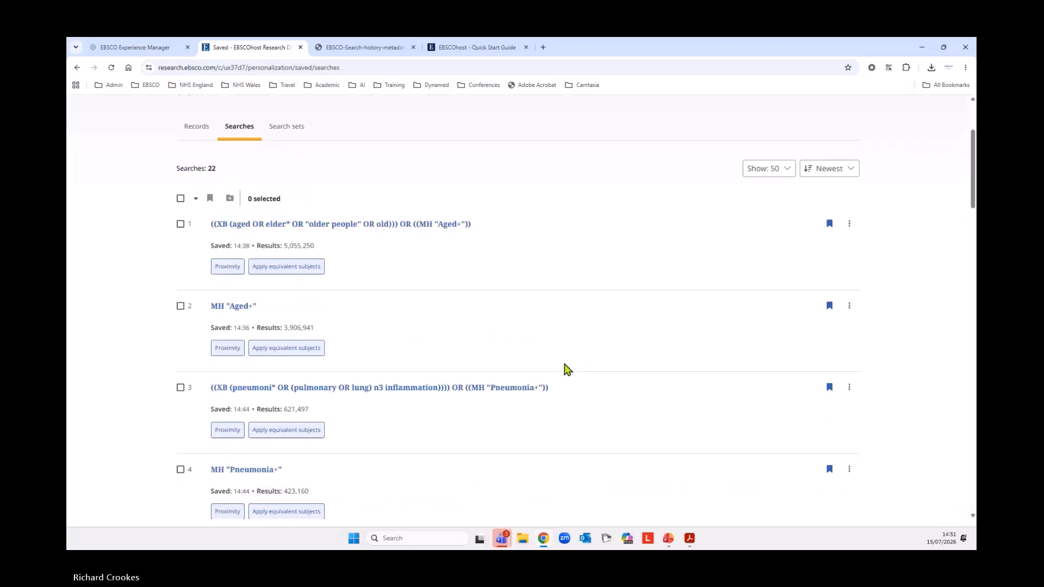
pyautogui.scroll(1, 565, 369)
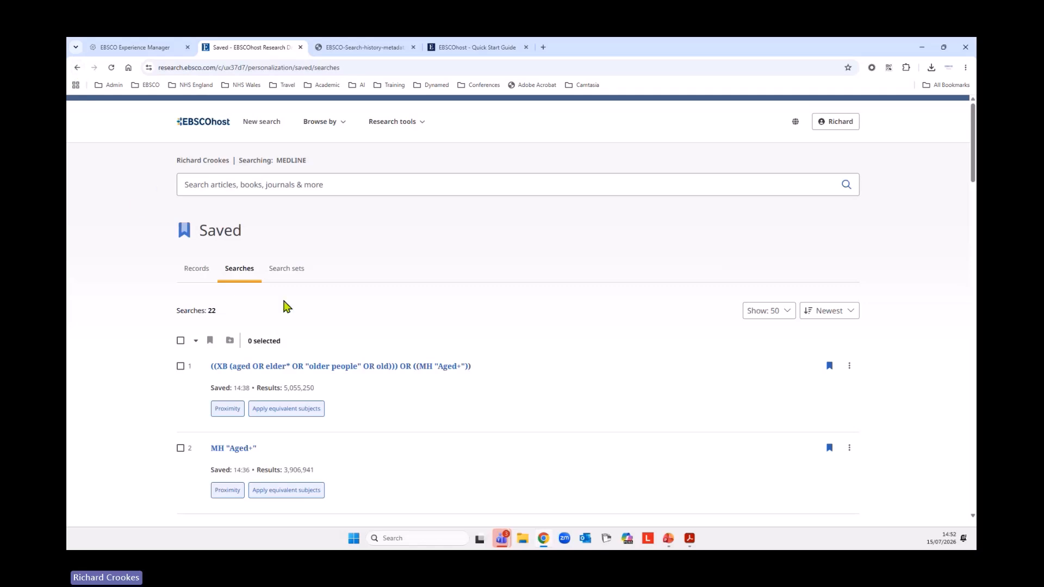
# Return to the advanced search results and sort the search history by ID, starting from S1
pyautogui.rightClick(78, 68)
pyautogui.click(87, 90)
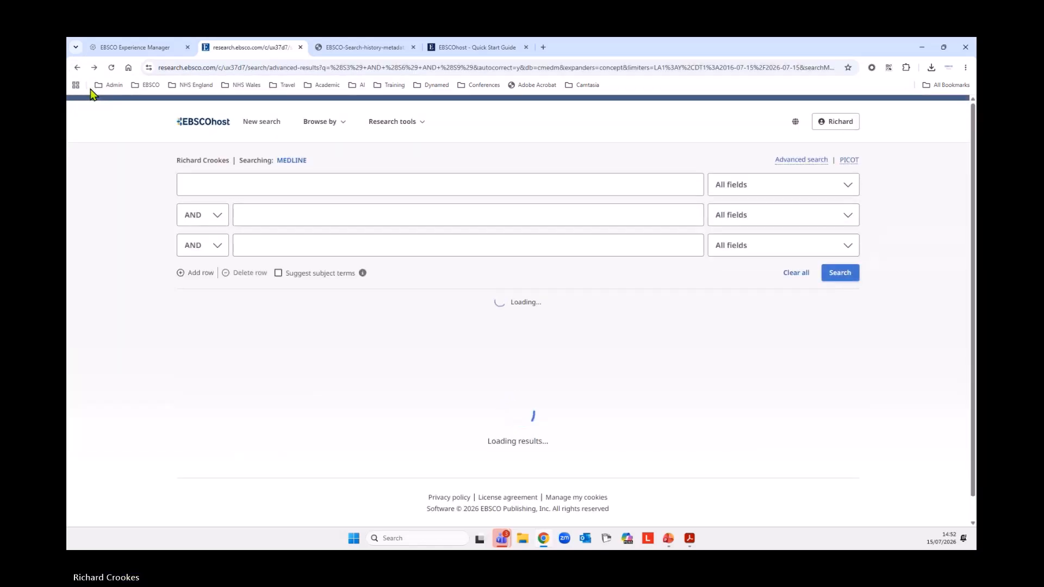
pyautogui.scroll(-1, 365, 268)
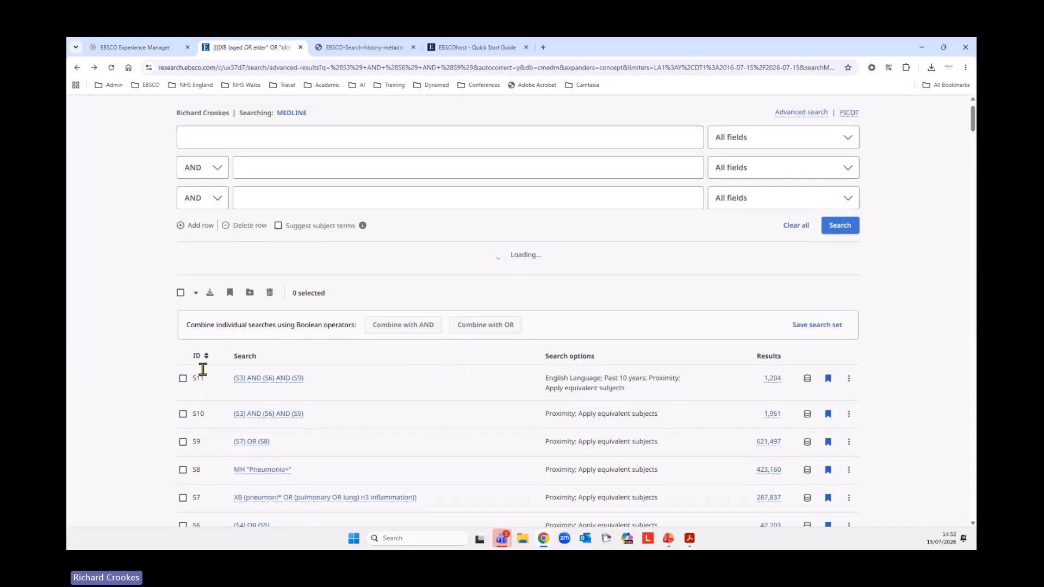
pyautogui.click(196, 356)
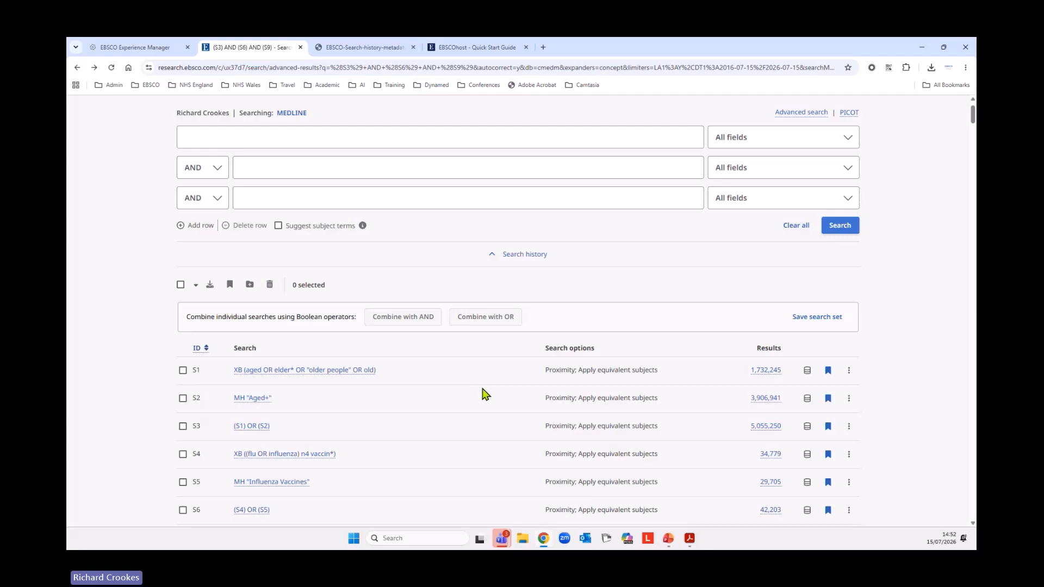
# Select all the searches in the history and choose to add them to a new project
pyautogui.scroll(-1, 488, 402)
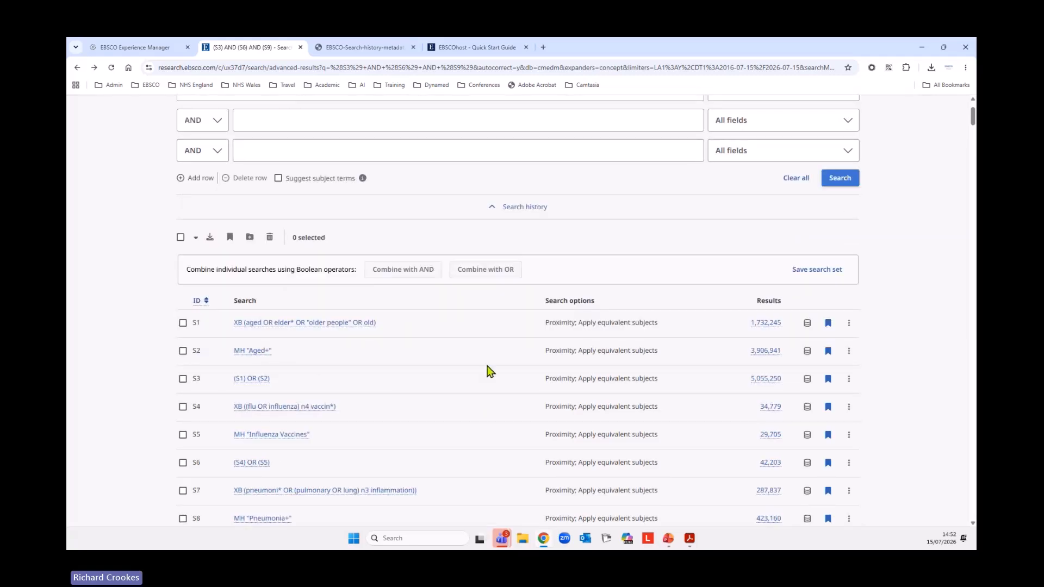
pyautogui.click(180, 238)
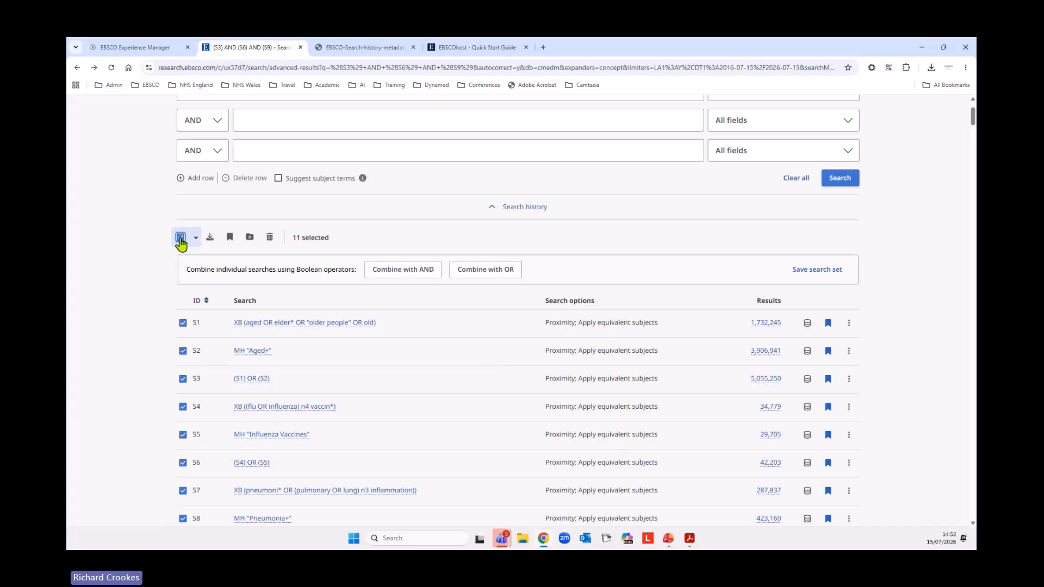
pyautogui.click(251, 238)
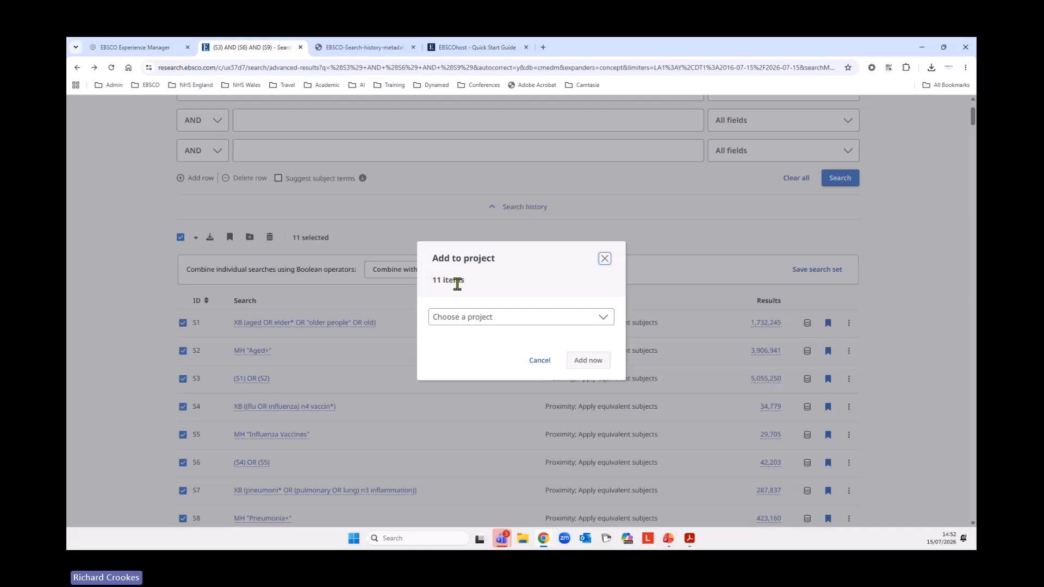
pyautogui.click(554, 327)
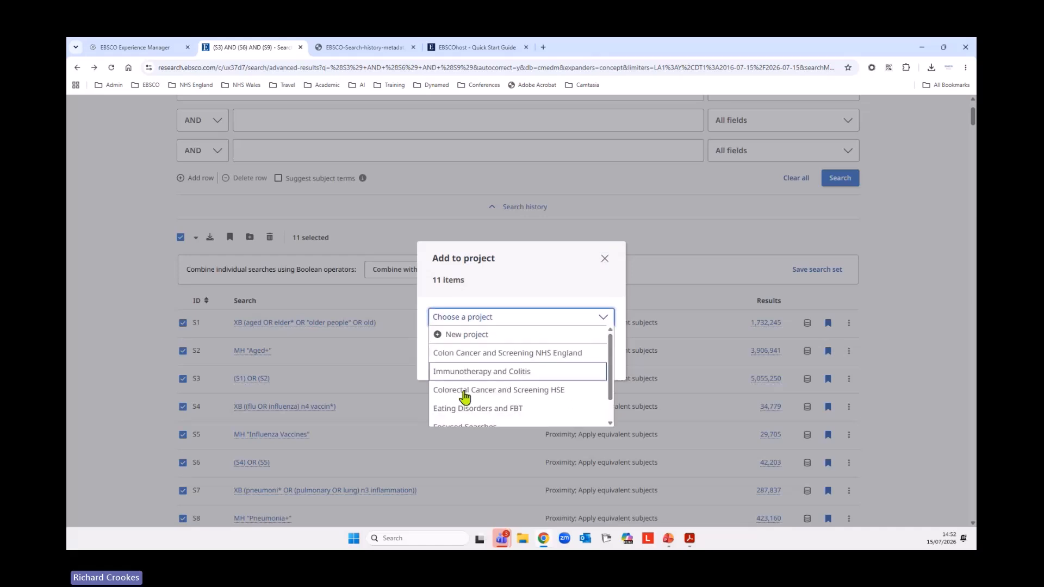
pyautogui.click(468, 335)
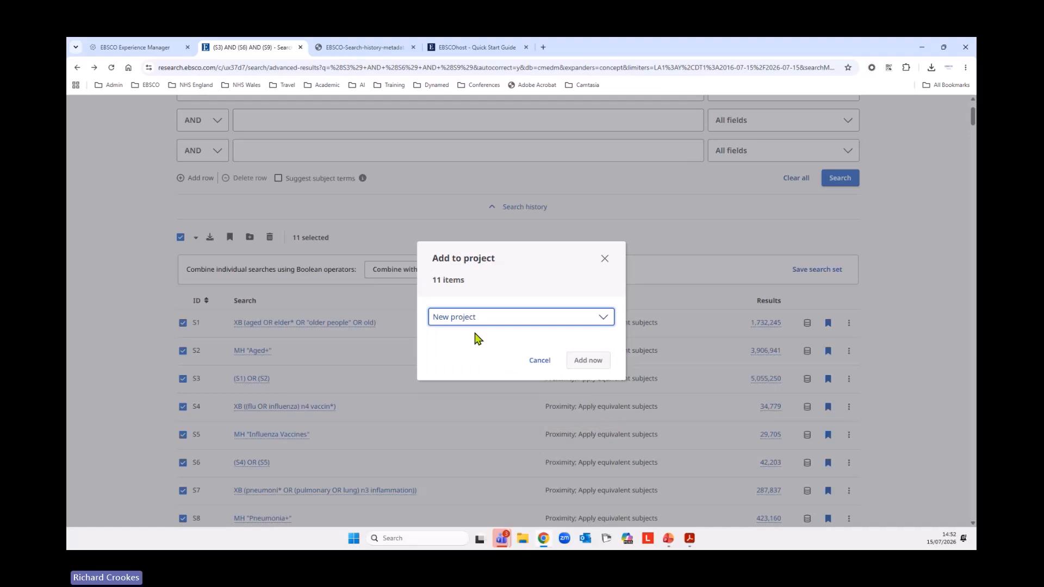
pyautogui.press('Escape')
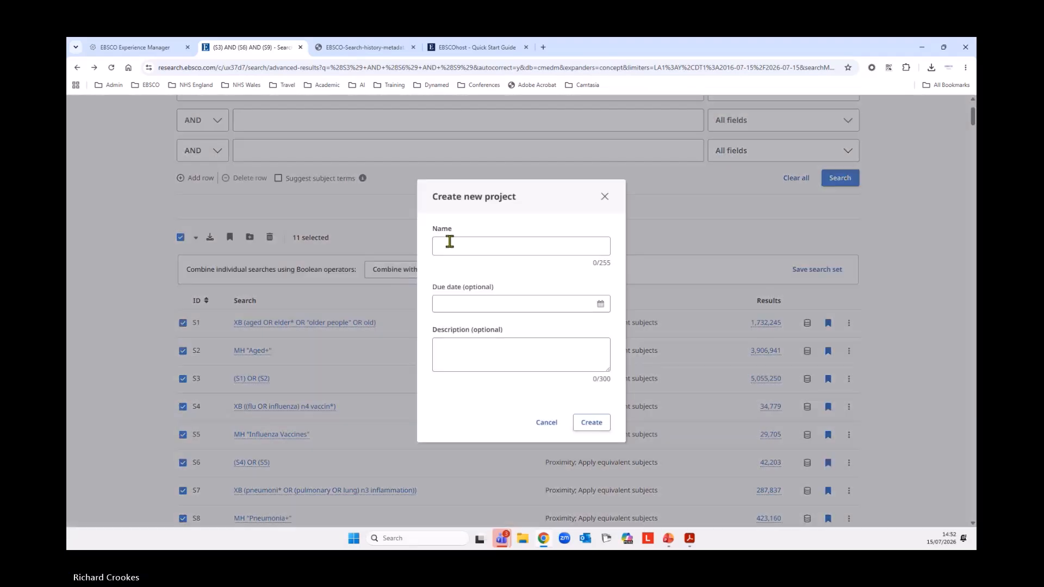
# Create the project "Flu Vaccine and Pneumonia" with due date 24/08/2026 and dismiss the notifications
pyautogui.click(447, 243)
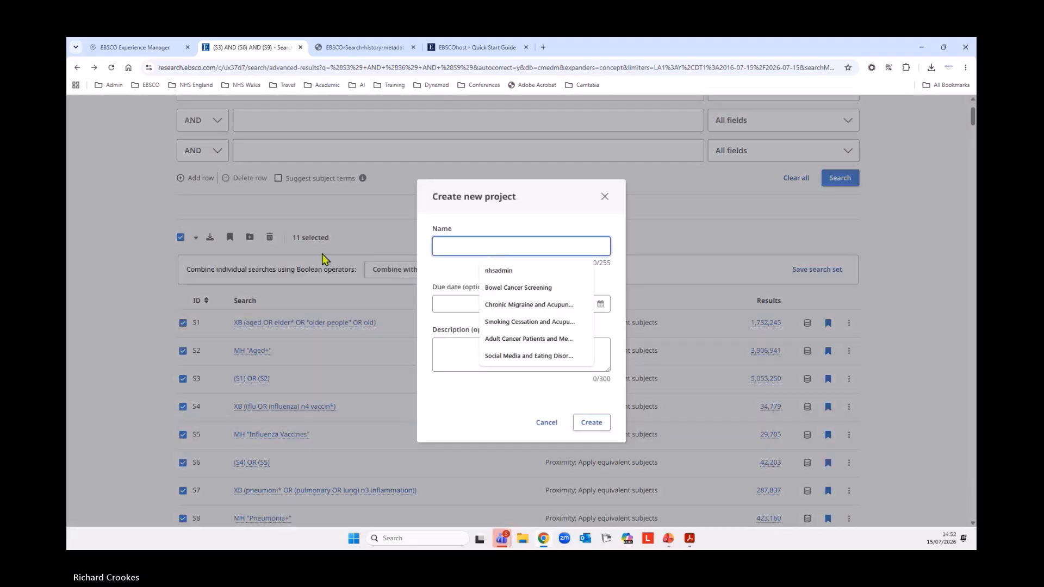
pyautogui.write('Flu Vacc')
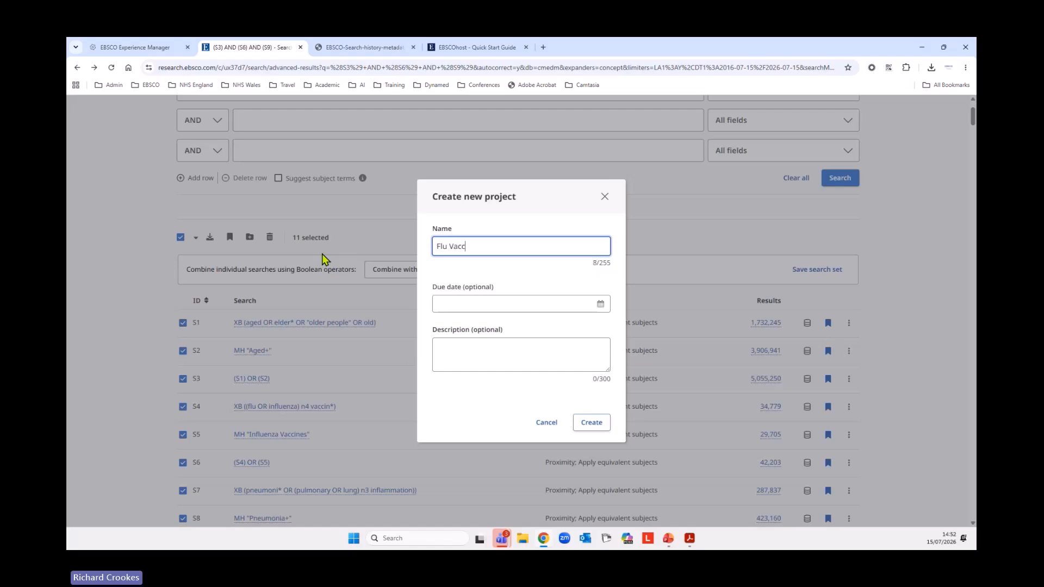
pyautogui.write('ine and Pneumonia')
pyautogui.click(601, 307)
pyautogui.click(563, 344)
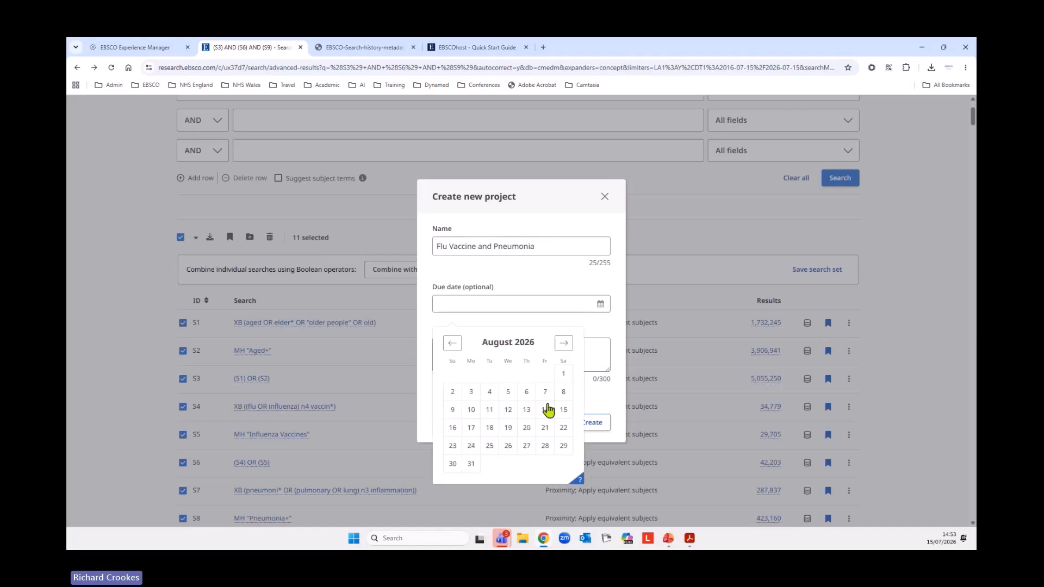
pyautogui.click(470, 449)
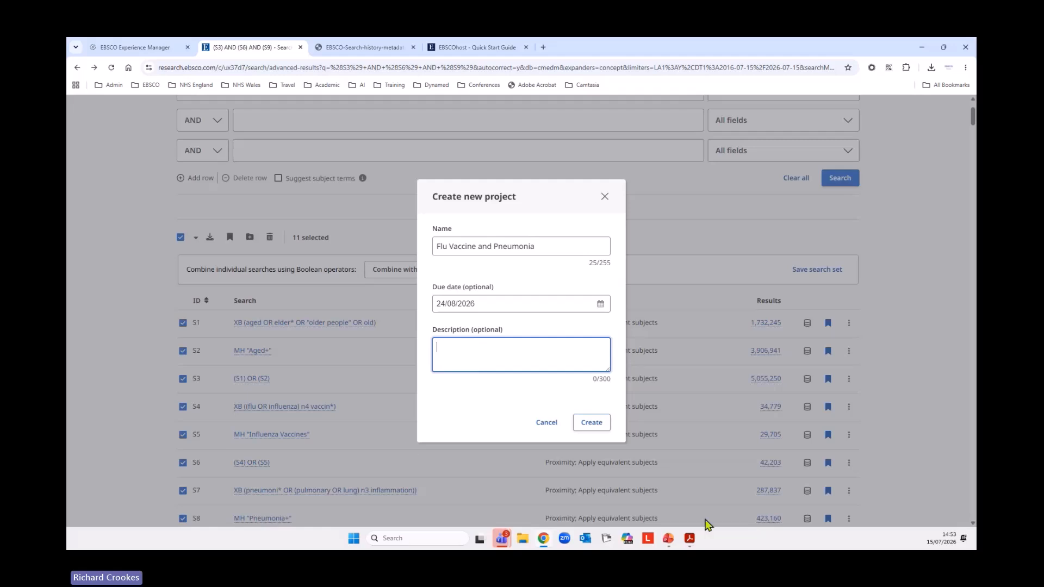
pyautogui.click(588, 423)
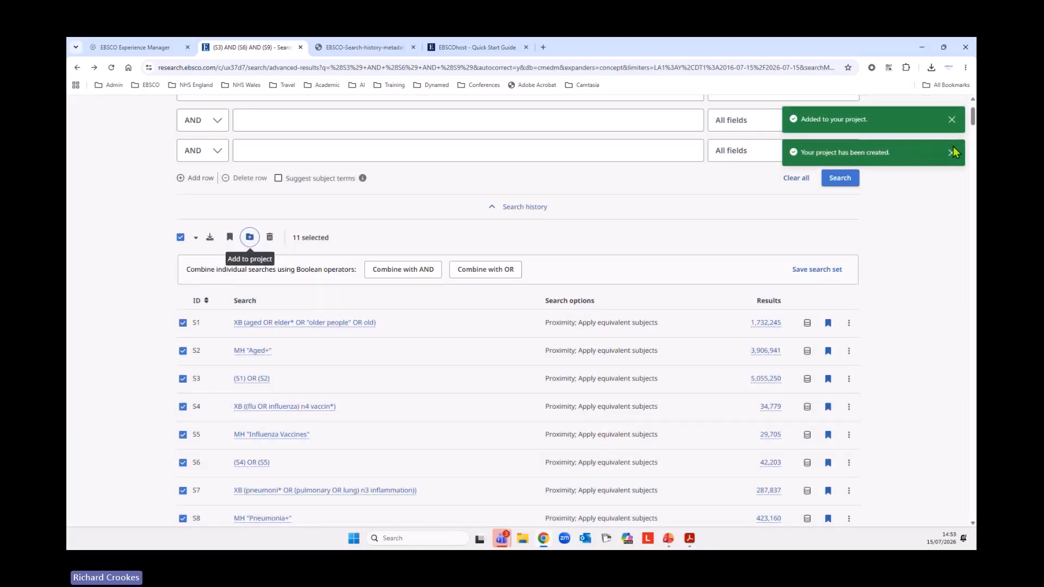
pyautogui.click(952, 153)
pyautogui.click(951, 119)
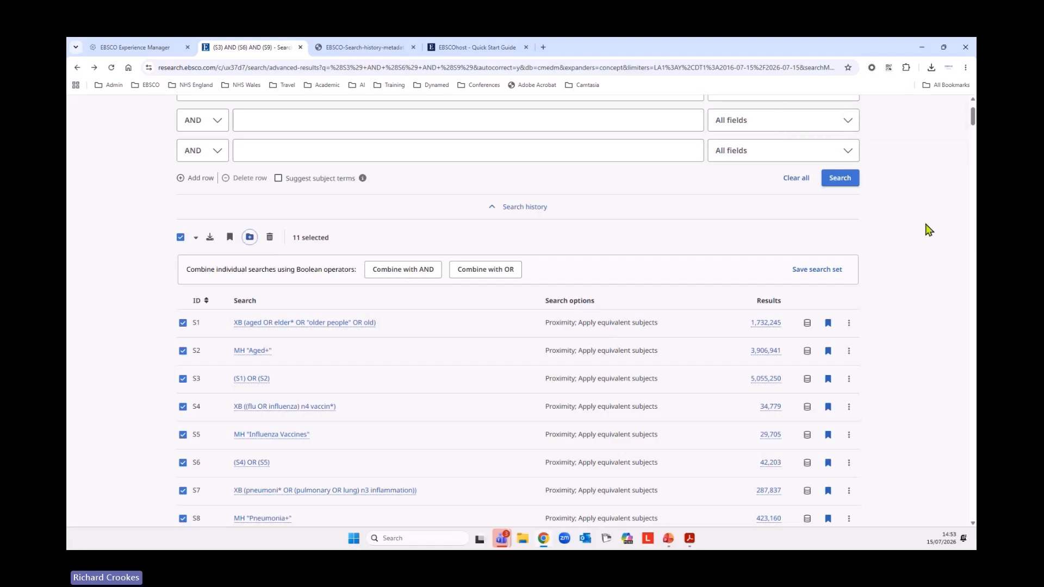
# Open the "Flu Vaccine and Pneumonia" project from the account's projects and view its searches
pyautogui.scroll(2, 889, 268)
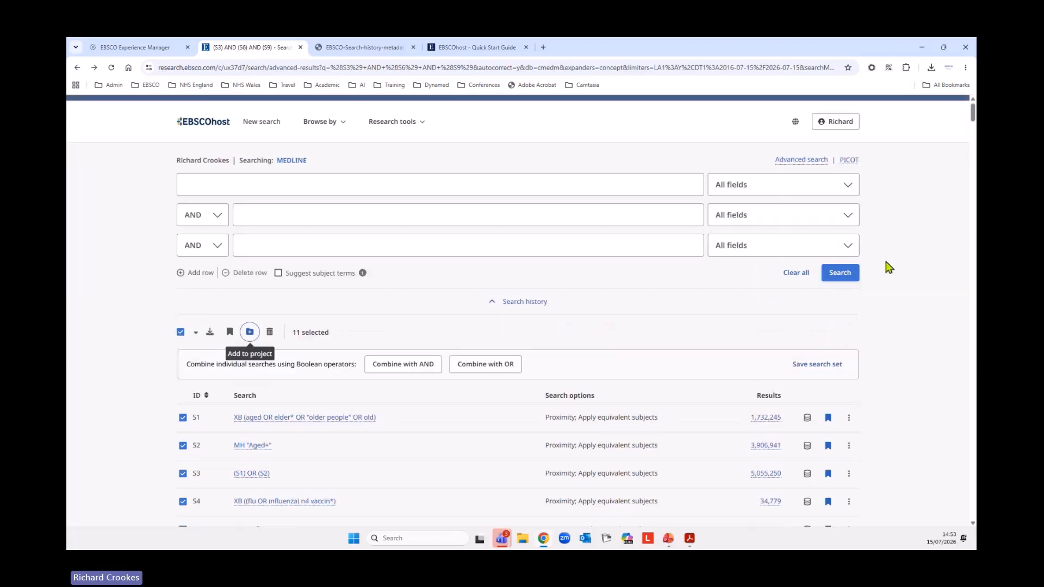
pyautogui.click(839, 124)
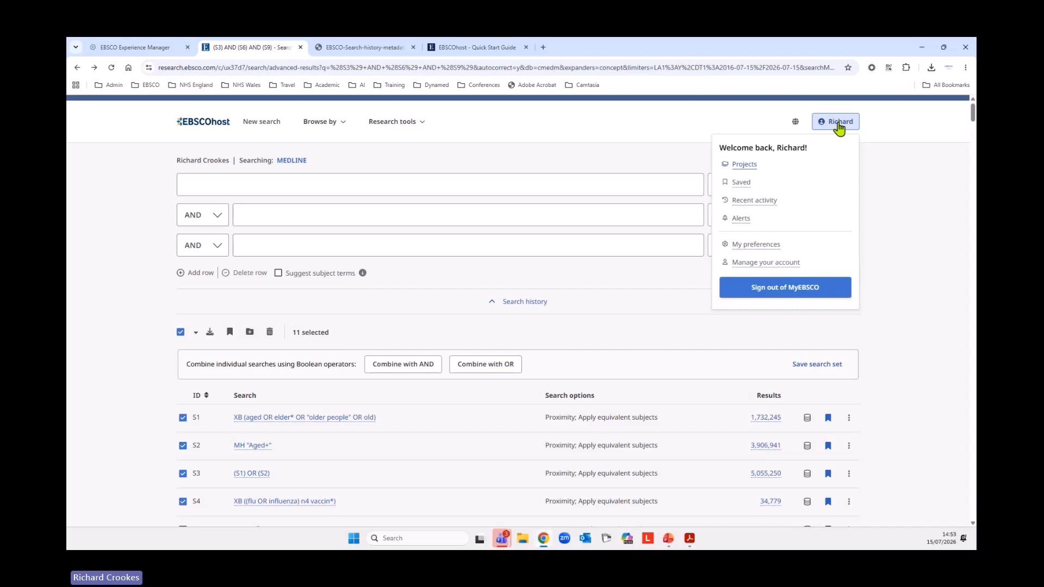
pyautogui.click(749, 165)
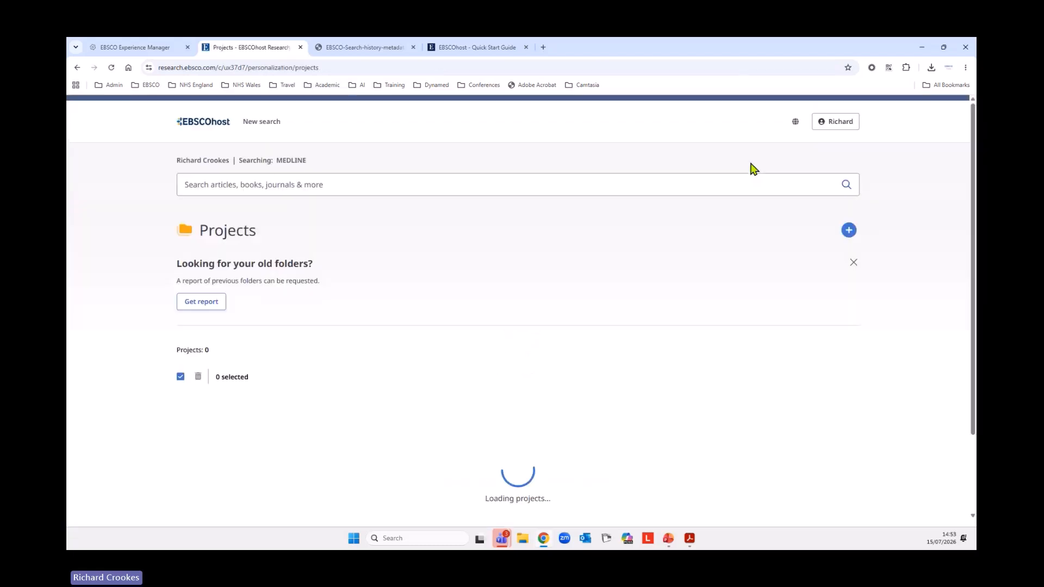
pyautogui.scroll(-1, 575, 387)
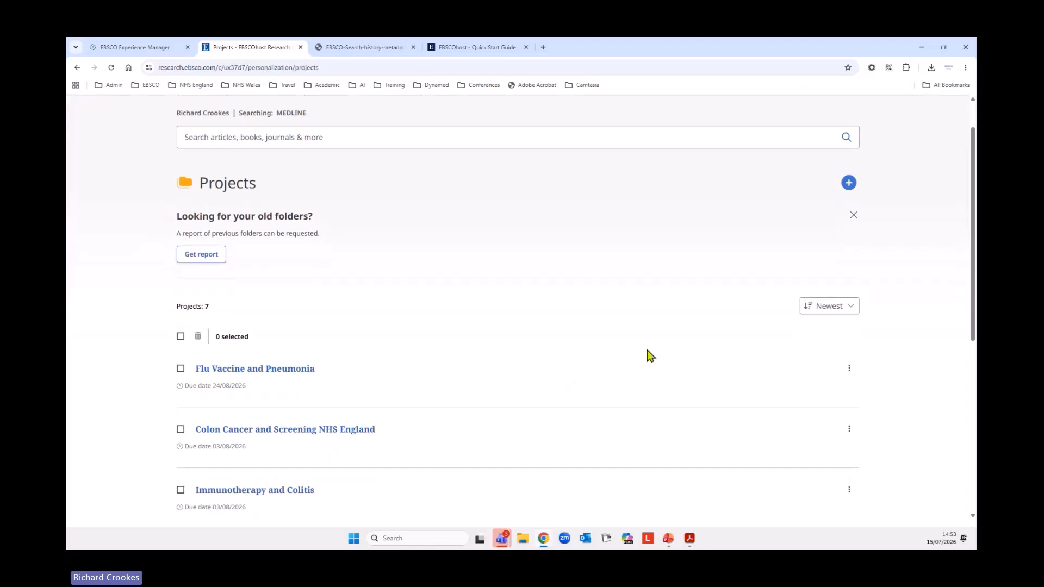
pyautogui.click(288, 370)
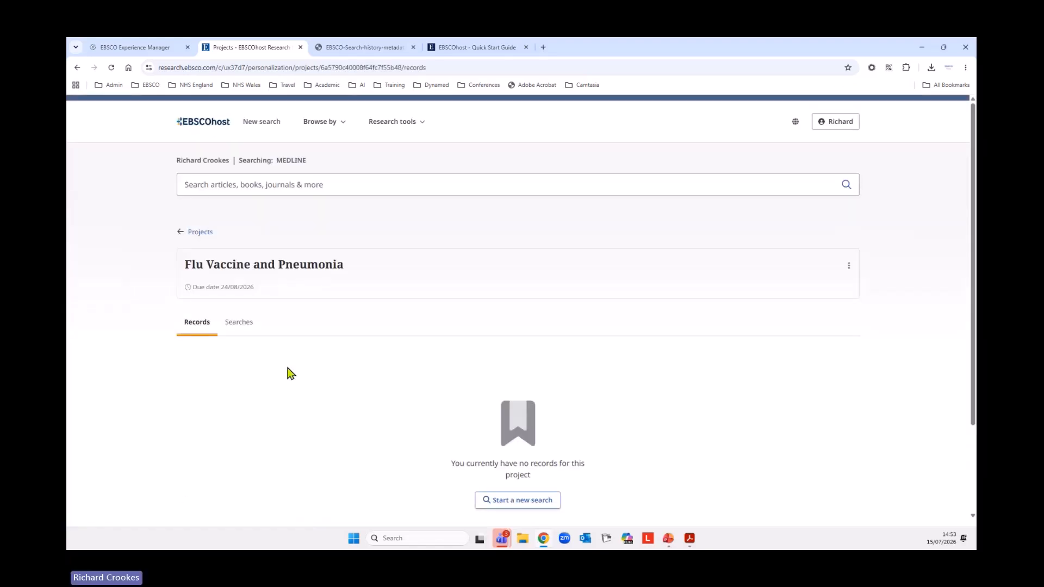
pyautogui.click(245, 325)
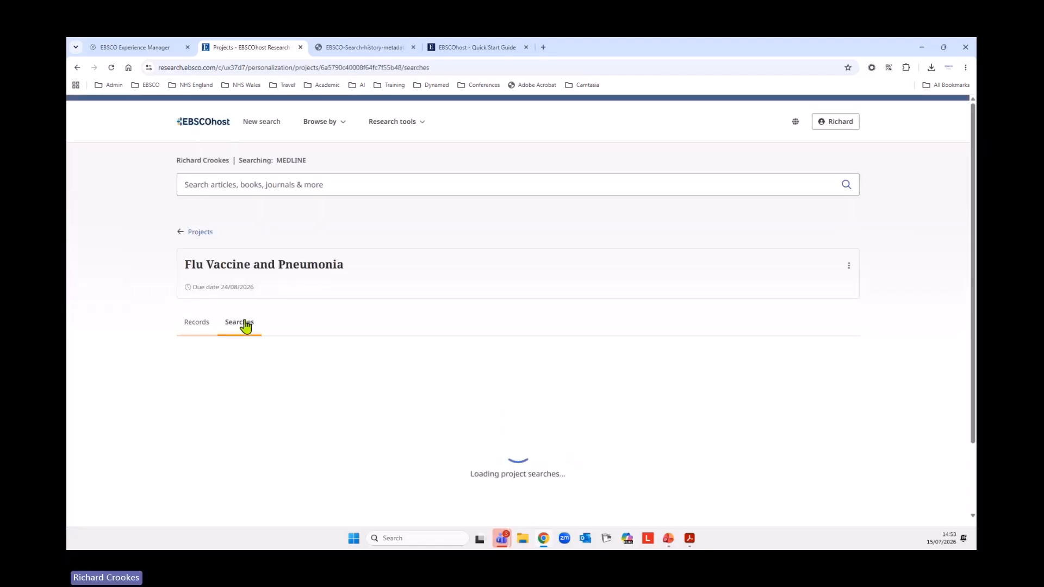
pyautogui.scroll(-2, 590, 369)
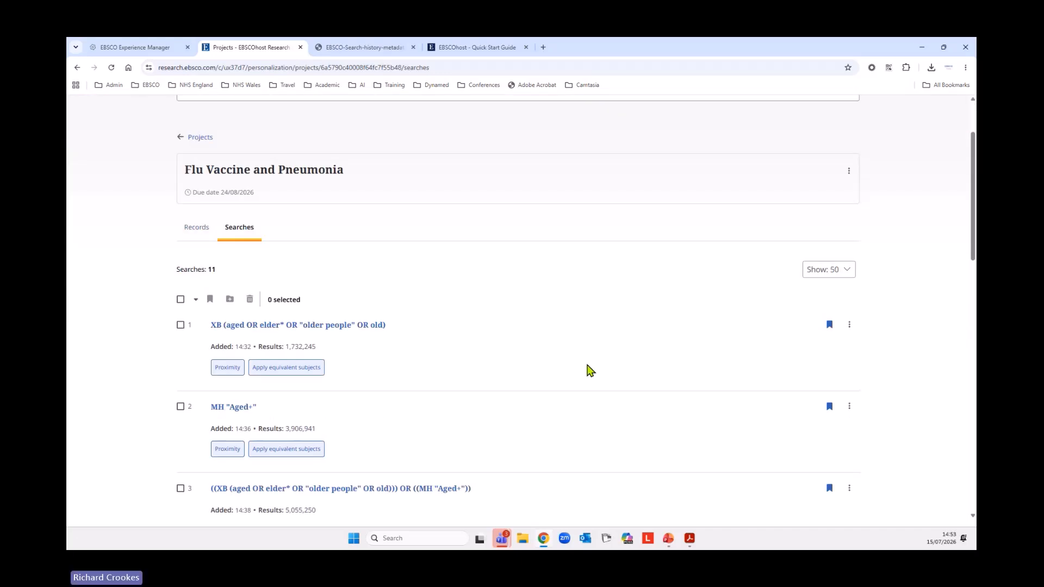
# Look through the searches stored in the "Flu Vaccine and Pneumonia" project and return to review the full list of projects
pyautogui.scroll(-5, 590, 370)
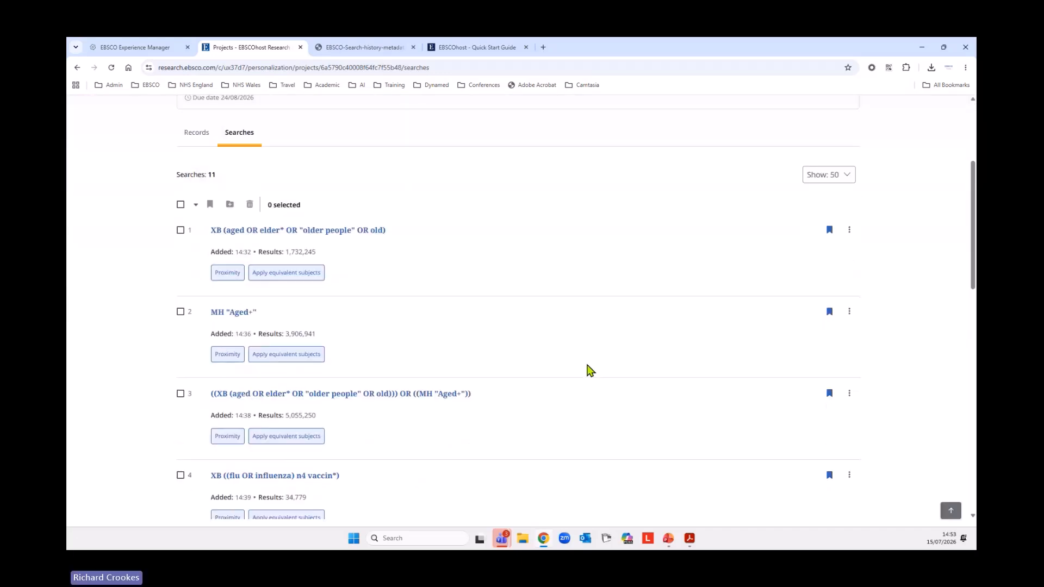
pyautogui.scroll(-3, 591, 372)
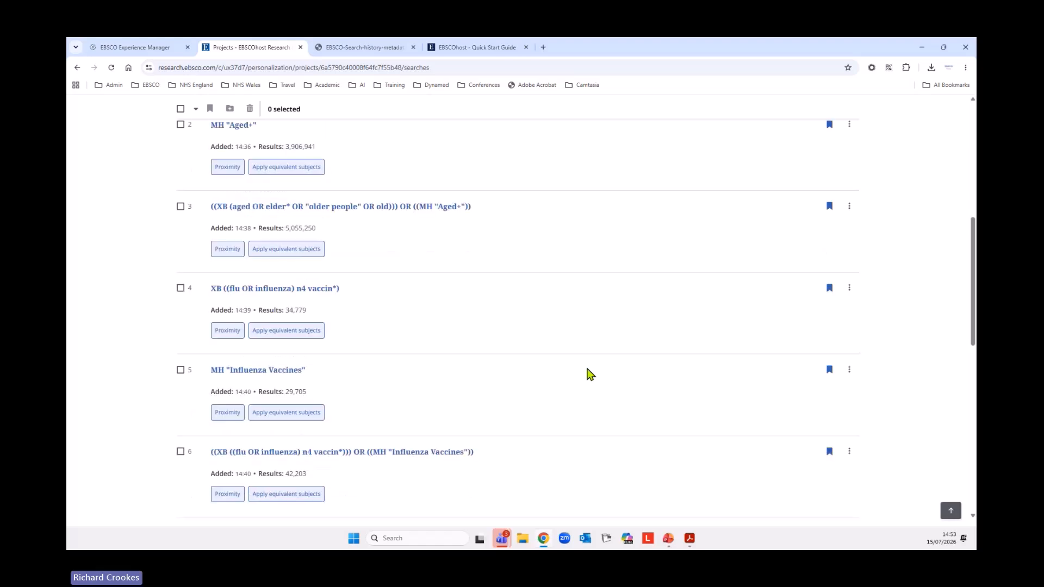
pyautogui.scroll(9, 599, 412)
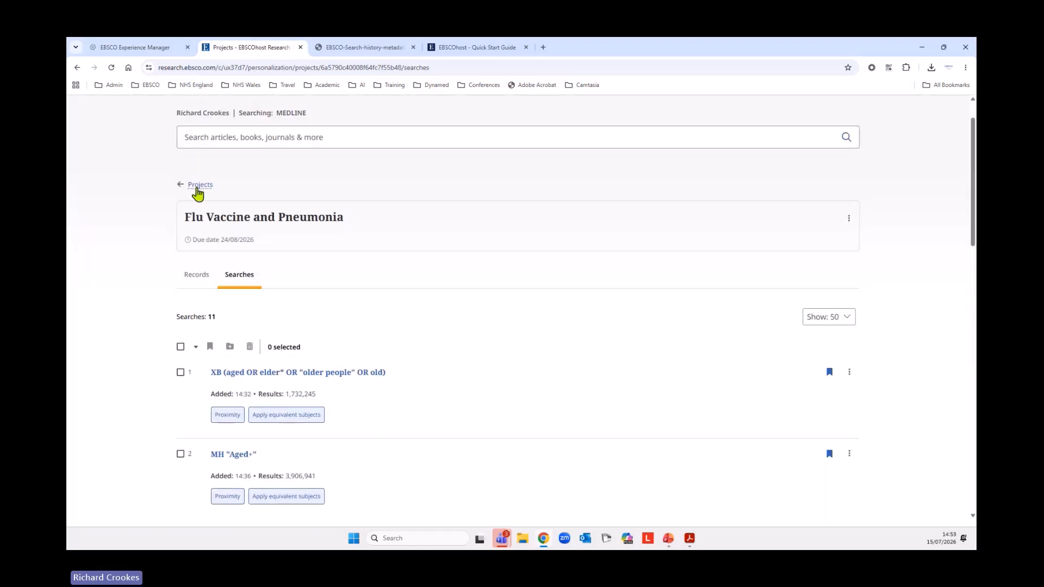
pyautogui.click(197, 185)
pyautogui.scroll(-3, 467, 374)
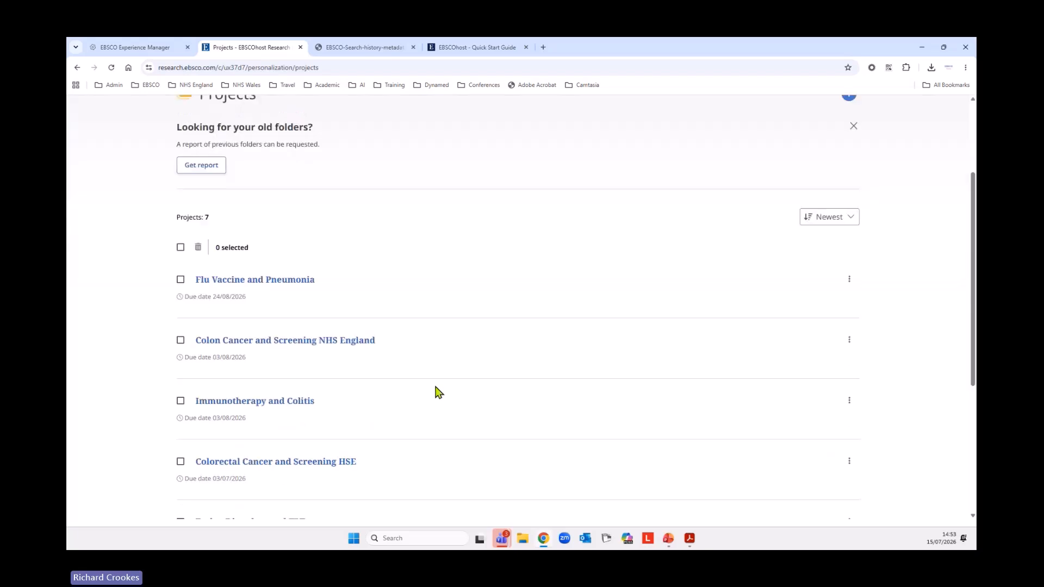
pyautogui.scroll(-1, 480, 419)
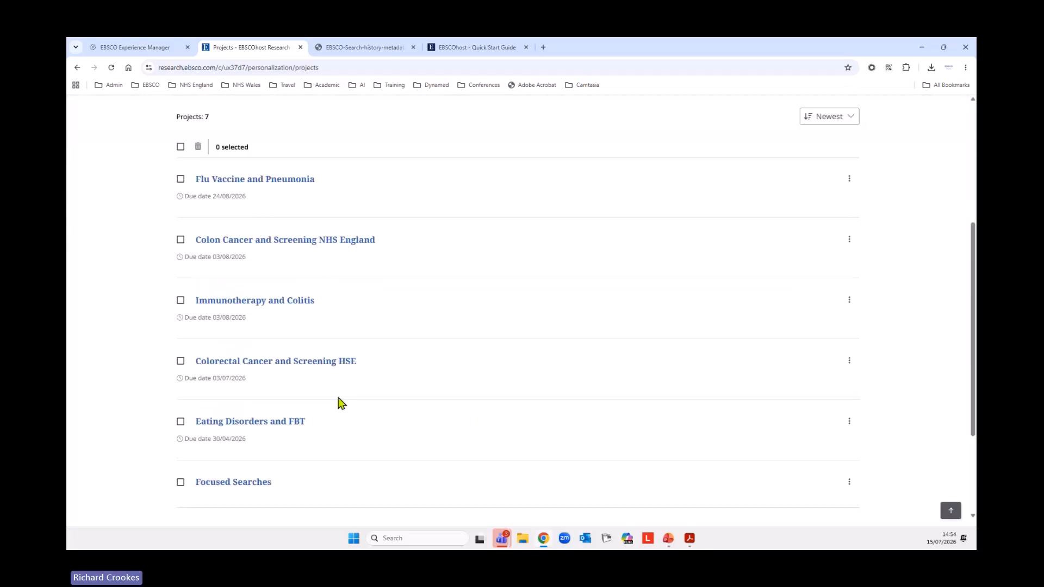
pyautogui.scroll(5, 450, 380)
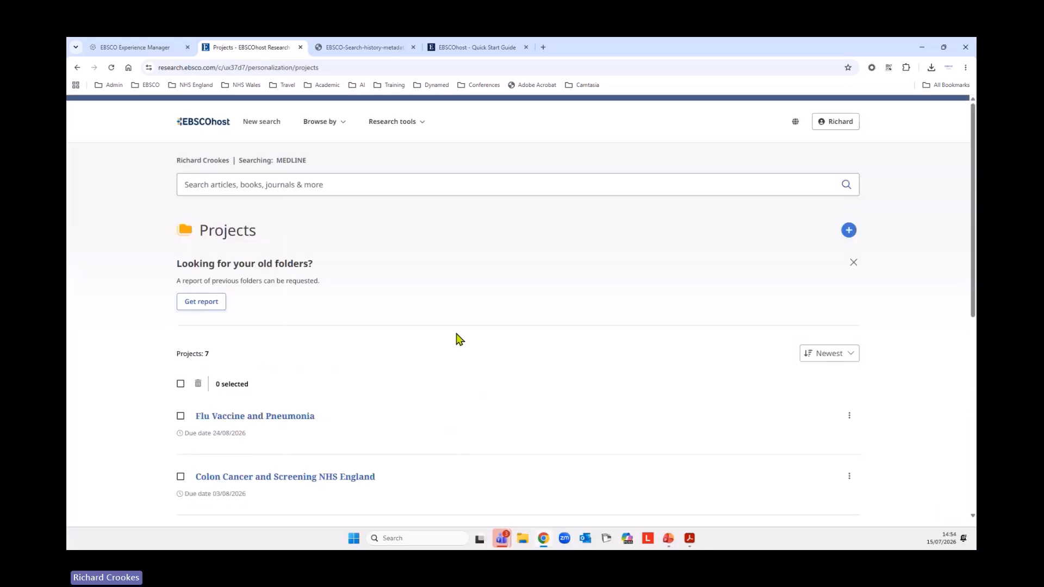
pyautogui.scroll(-3, 454, 338)
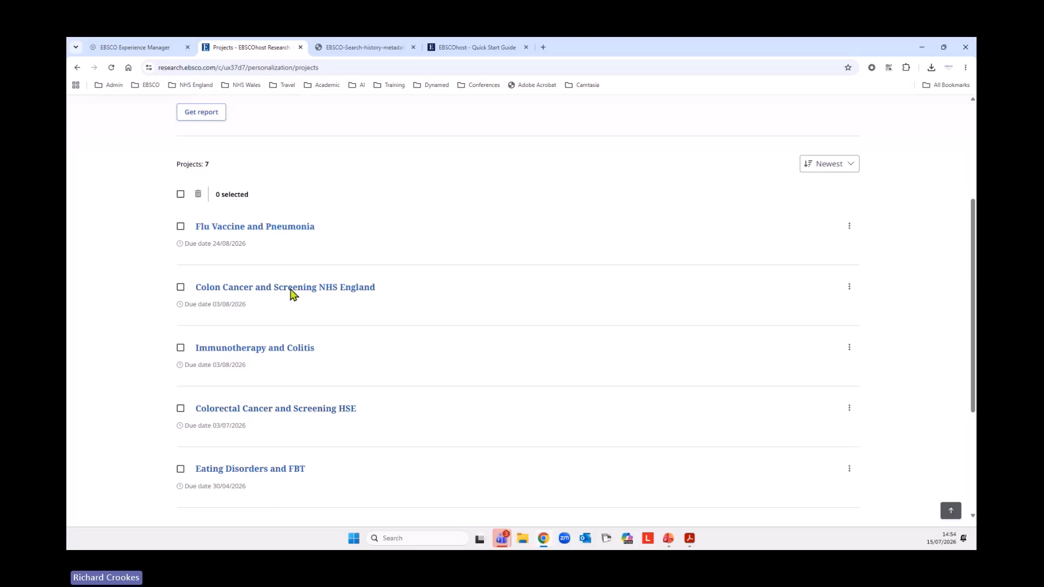
pyautogui.click(180, 287)
pyautogui.click(181, 347)
pyautogui.click(181, 289)
pyautogui.click(180, 347)
pyautogui.scroll(3, 445, 324)
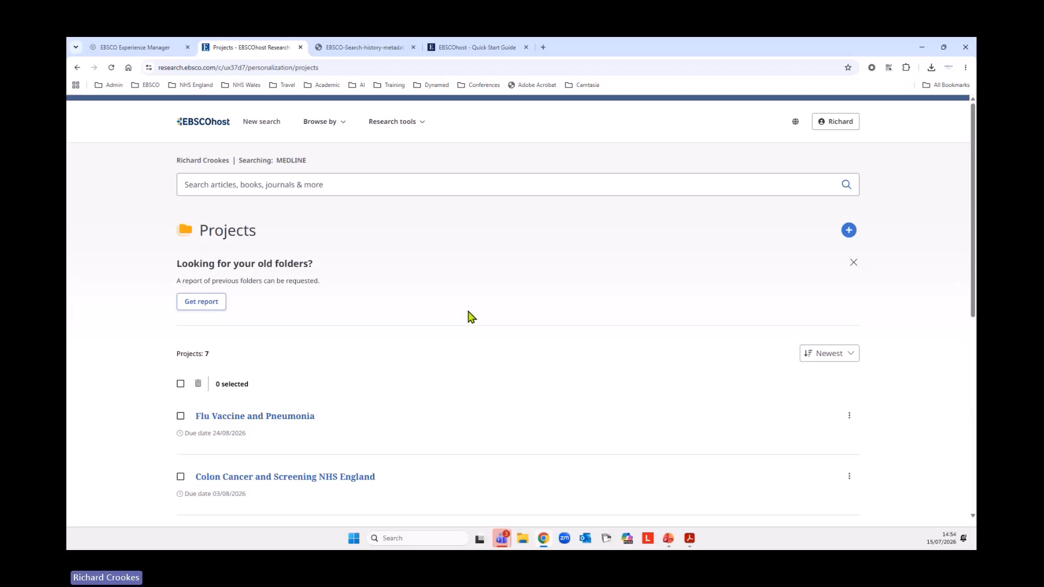
# Go back to the "(S3) AND (S6) AND (S9)" search results and collapse the search history above them
pyautogui.rightClick(77, 67)
pyautogui.click(93, 88)
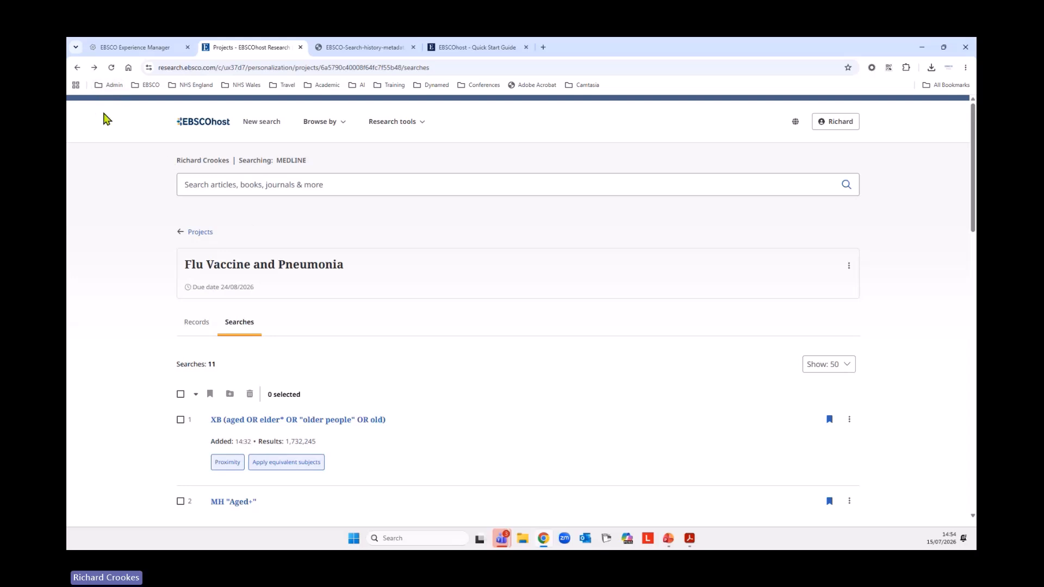
pyautogui.rightClick(77, 69)
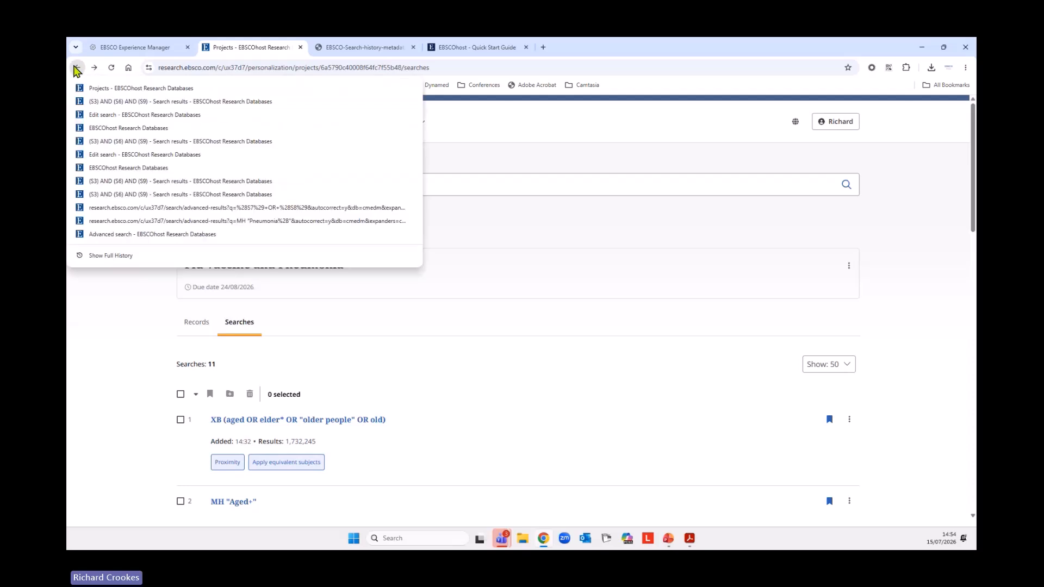
pyautogui.click(109, 103)
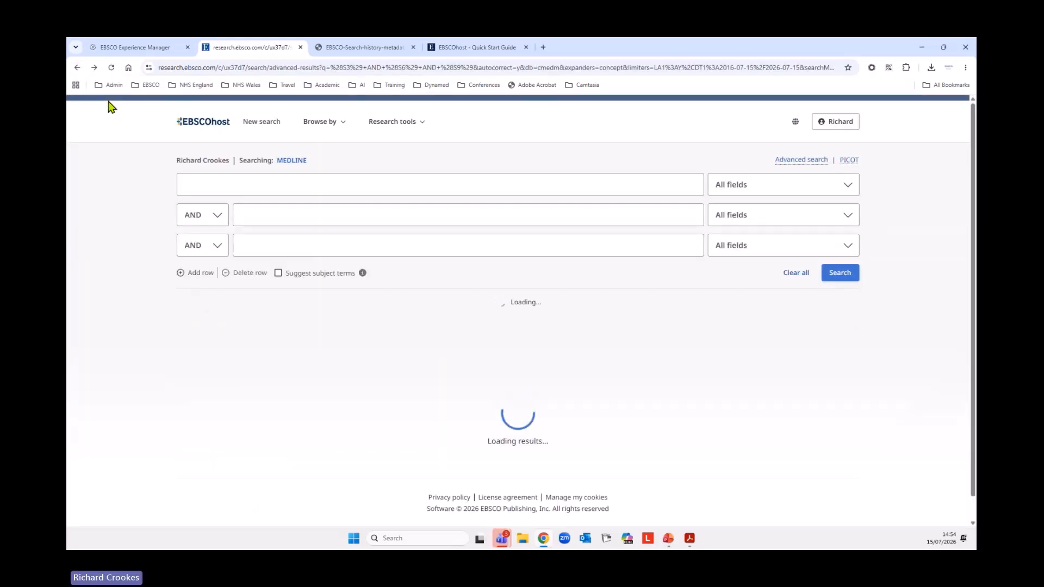
pyautogui.scroll(-3, 210, 329)
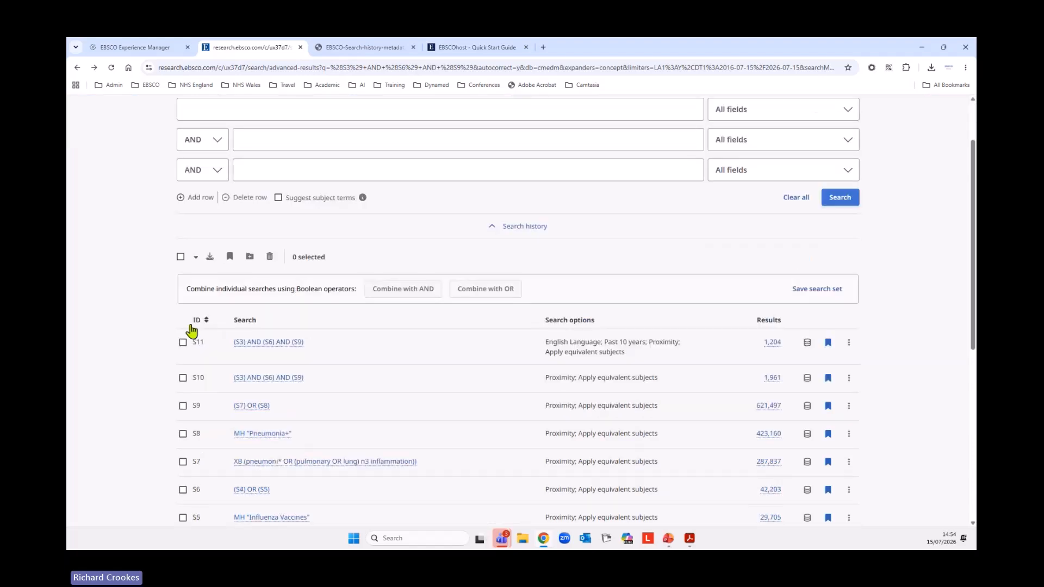
pyautogui.click(524, 114)
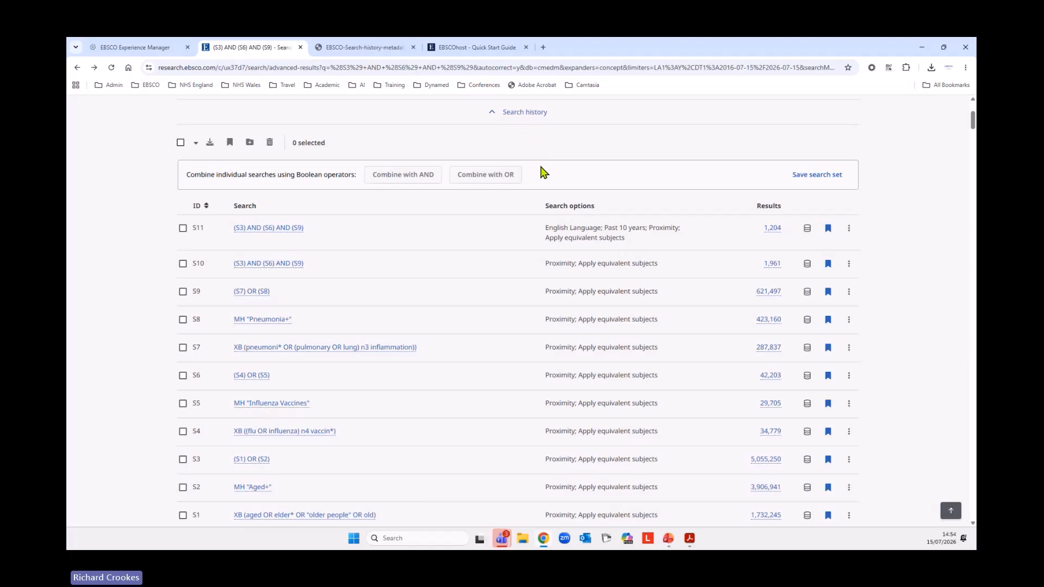
pyautogui.click(532, 114)
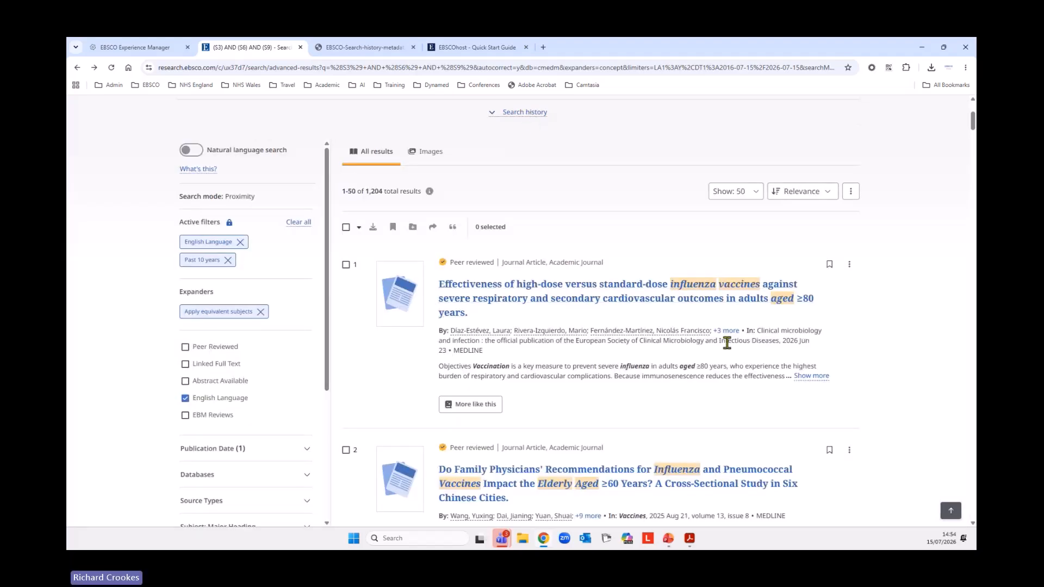
pyautogui.scroll(1, 690, 316)
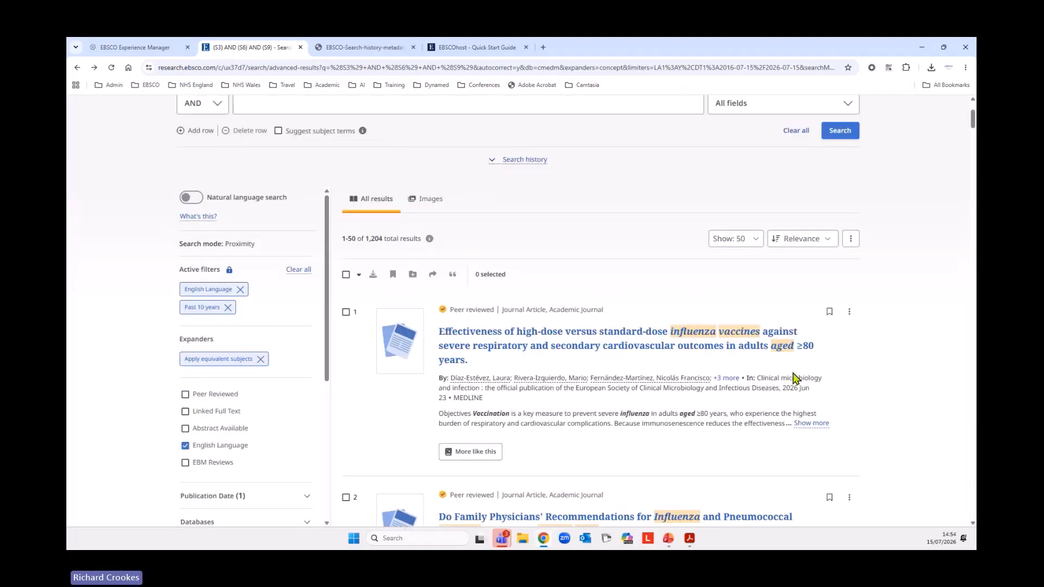
pyautogui.scroll(-1, 852, 377)
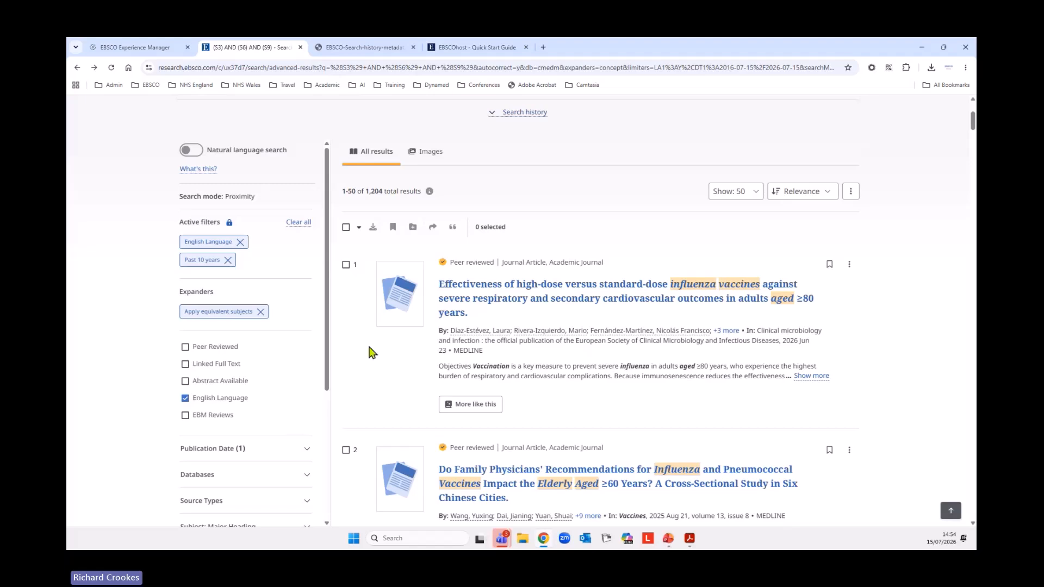
# Extend the result selection from the current page to 500 records
pyautogui.click(348, 233)
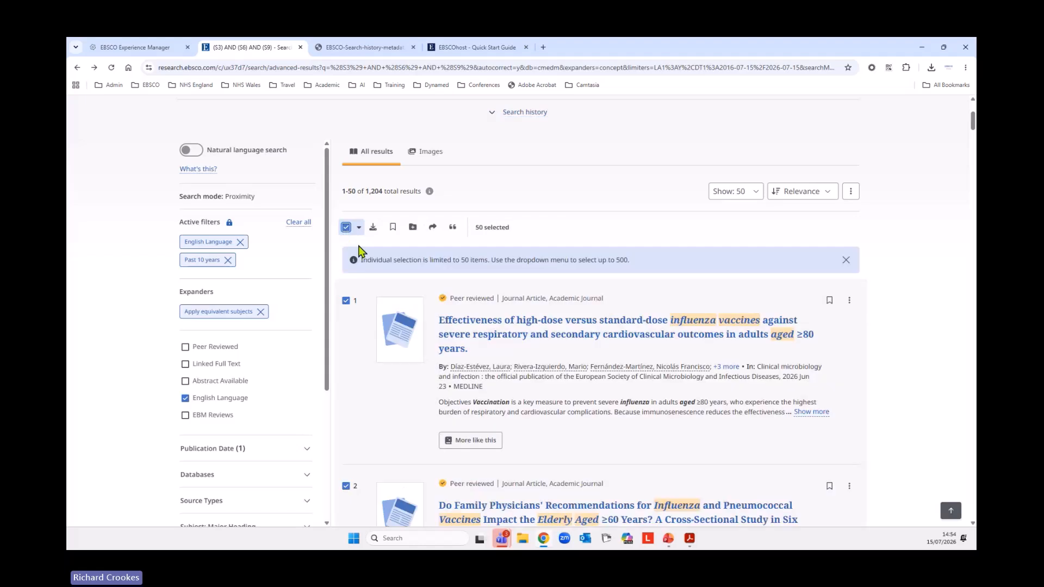
pyautogui.click(360, 232)
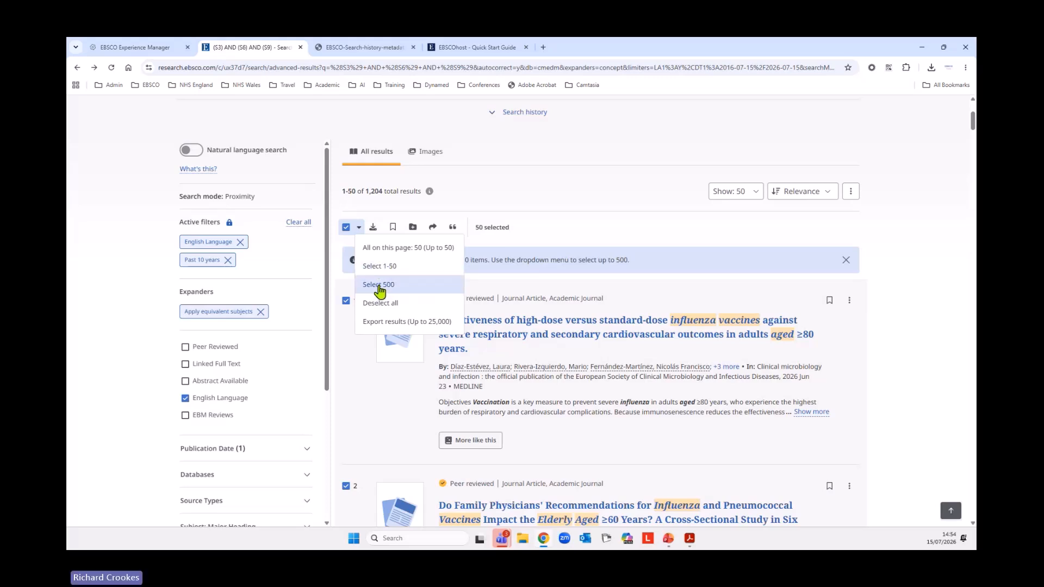
pyautogui.click(379, 288)
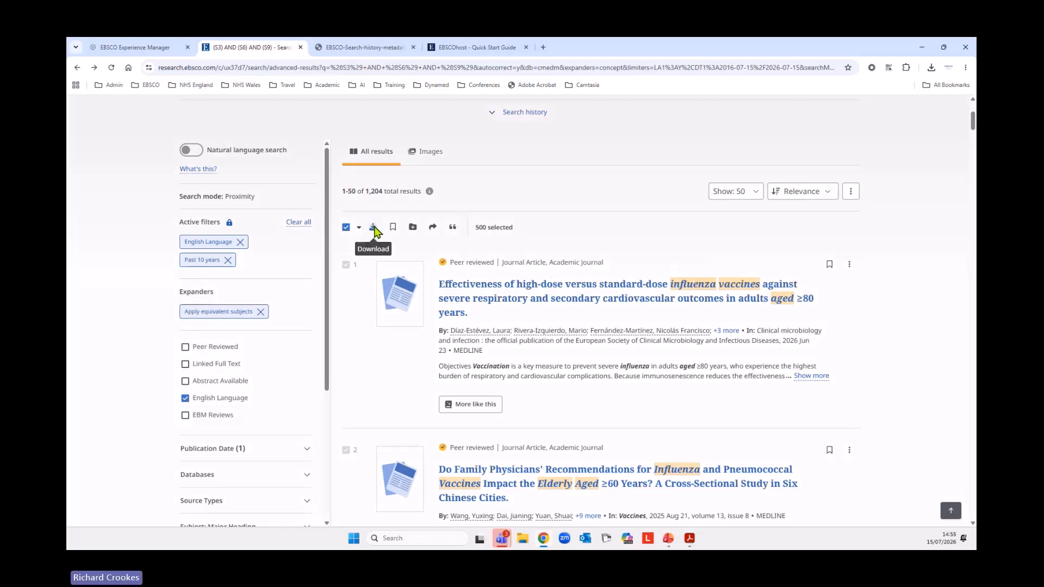
# Set up a metadata download of the selected results as MS WORD with range 1-500, and close the download dialog
pyautogui.click(374, 230)
pyautogui.click(494, 290)
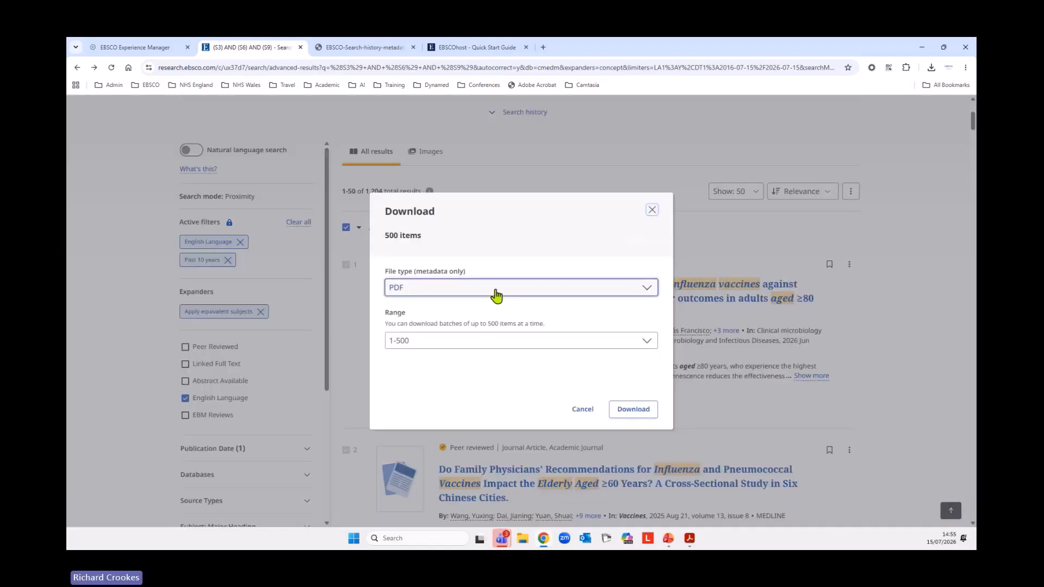
pyautogui.click(430, 327)
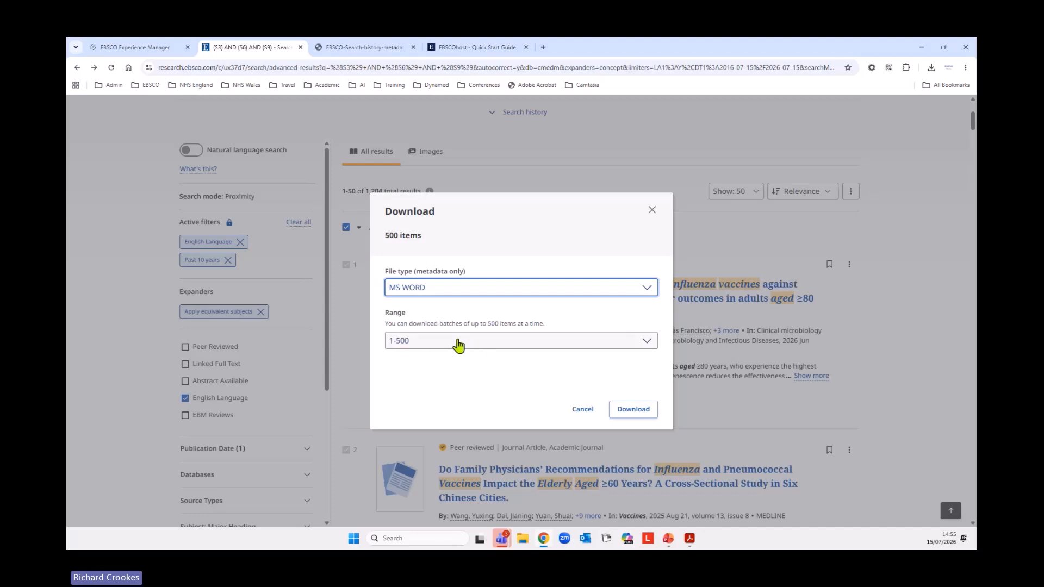
pyautogui.click(459, 342)
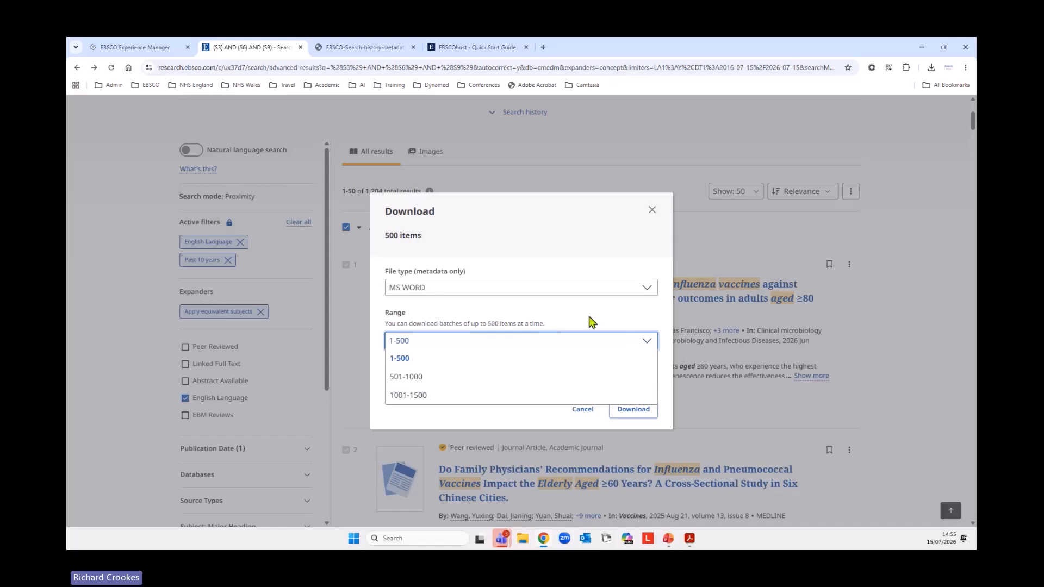
pyautogui.click(674, 326)
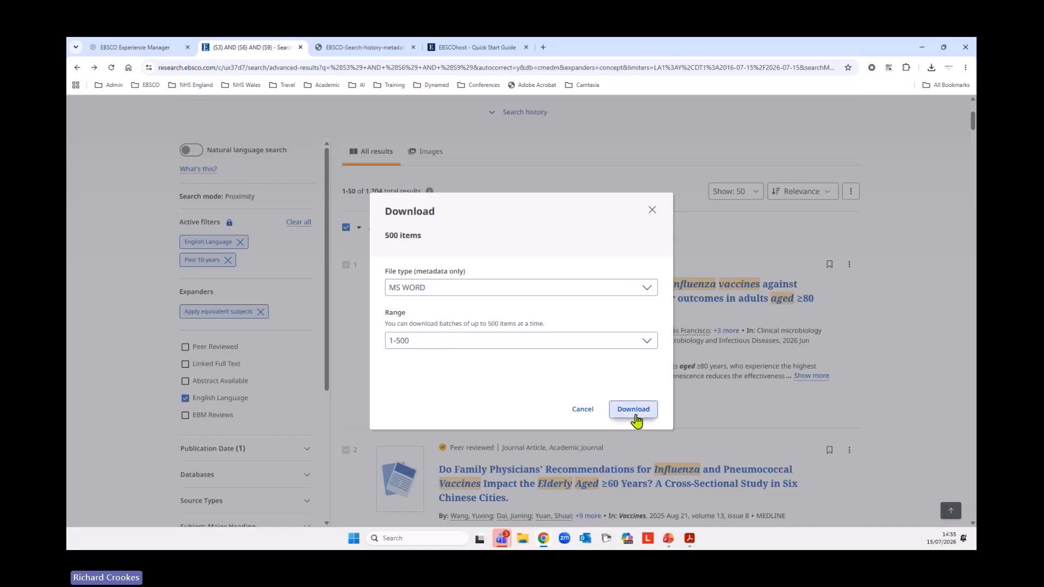
pyautogui.click(635, 416)
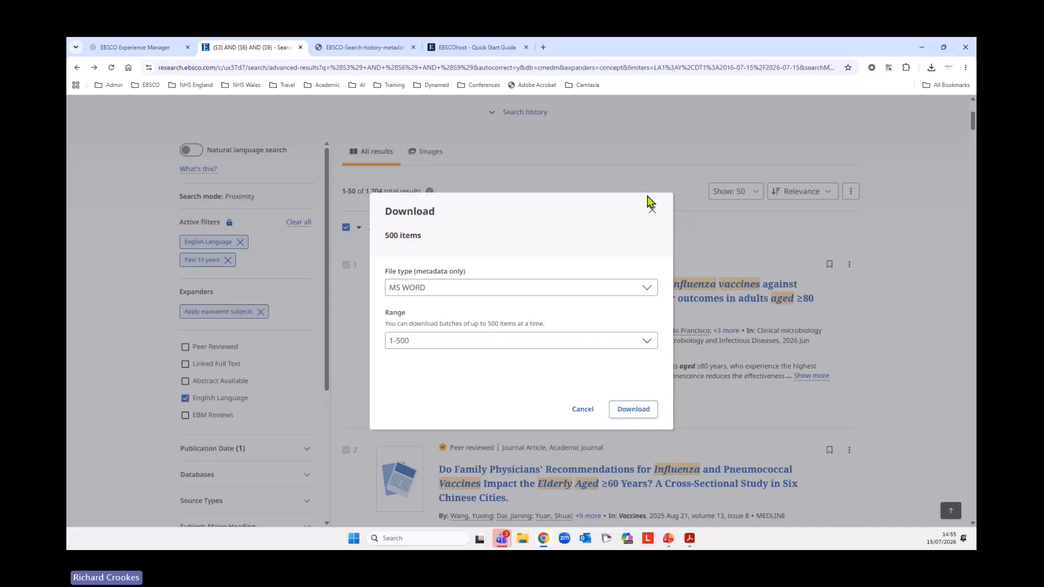
pyautogui.click(652, 210)
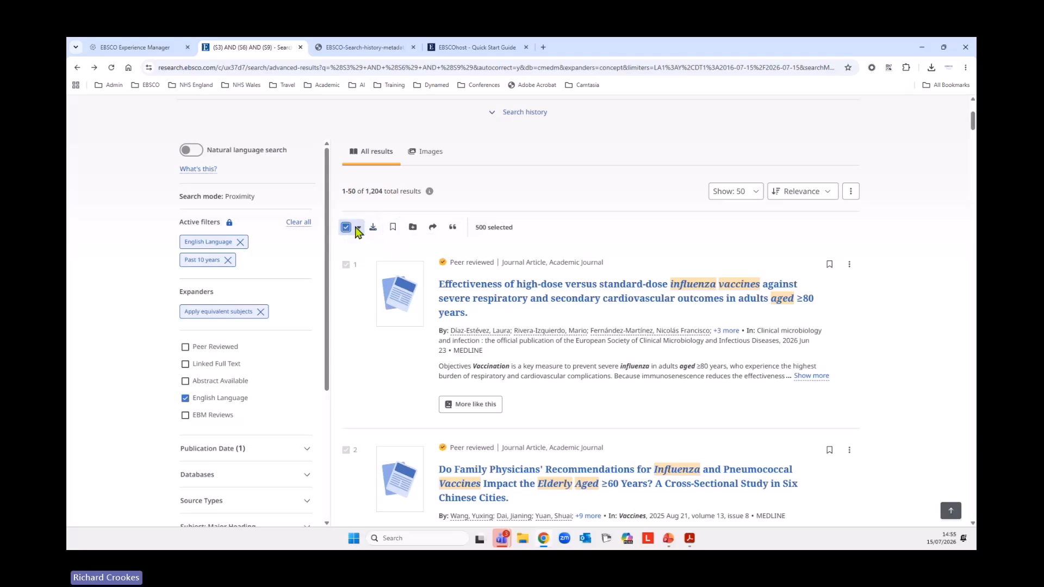
# Reselect 500 results, open the options for saving the range 1-500, and cancel the save
pyautogui.click(359, 227)
pyautogui.click(388, 285)
pyautogui.click(393, 228)
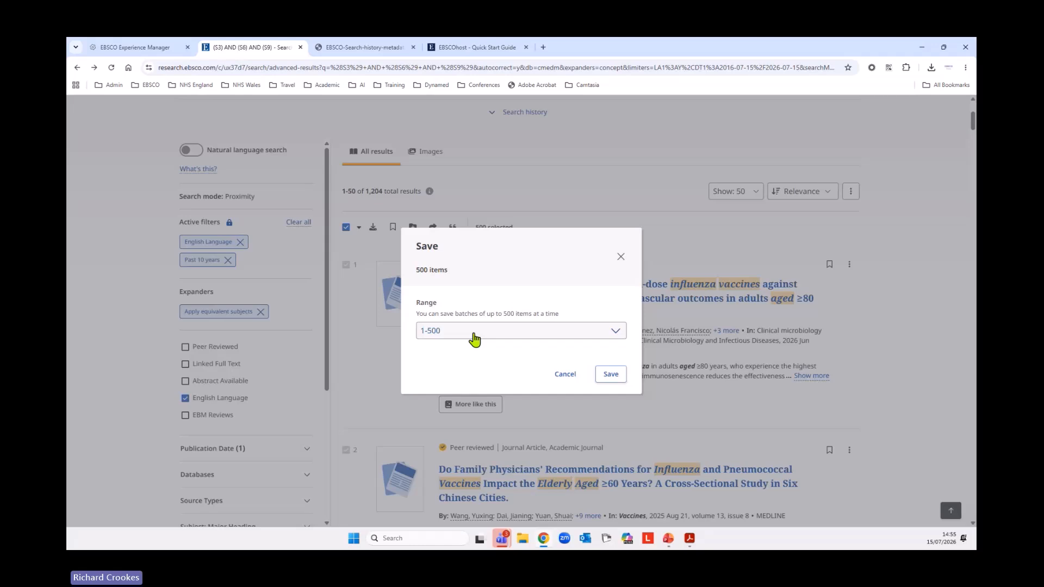
pyautogui.click(568, 376)
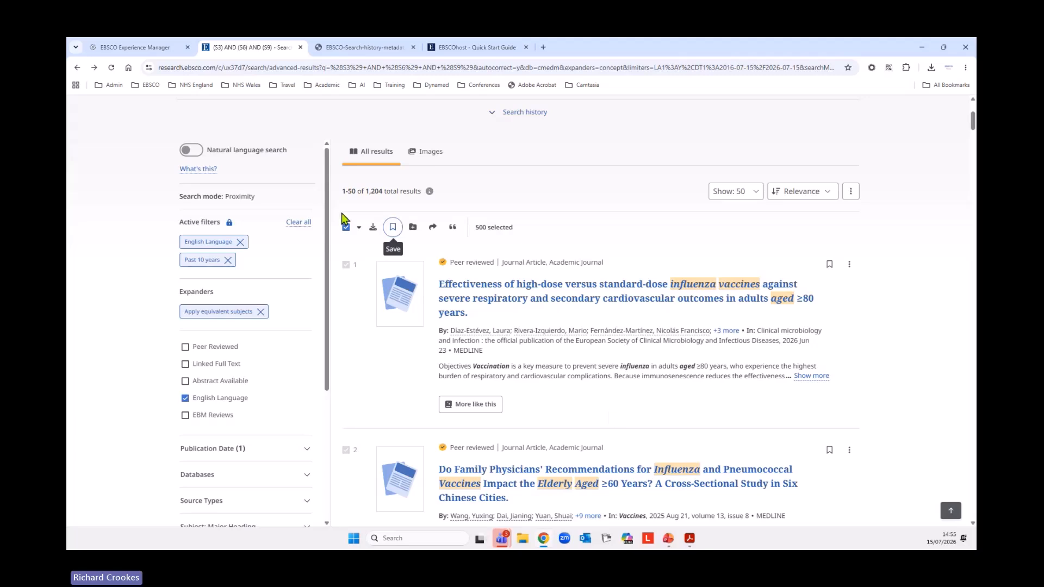
# Try to add 500 selected results with range 1-500 to the "Flu Vaccine and Pneumonia" project
pyautogui.click(359, 227)
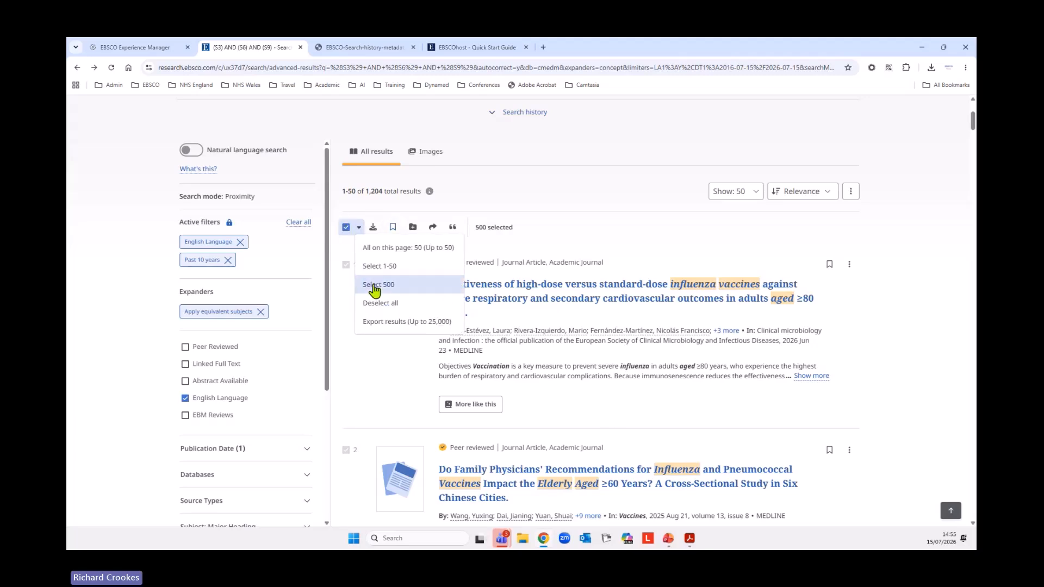
pyautogui.click(375, 290)
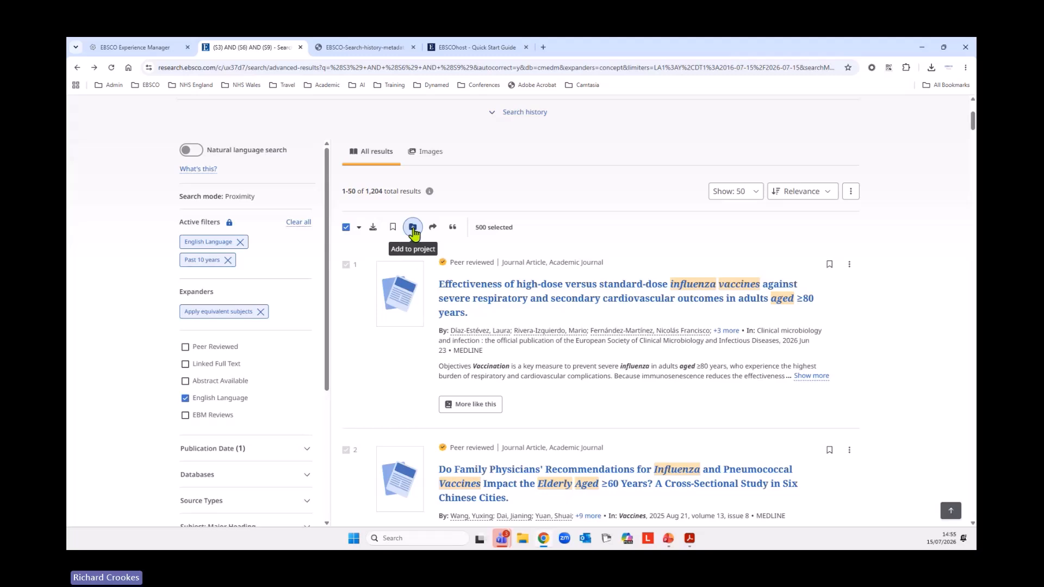
pyautogui.click(413, 229)
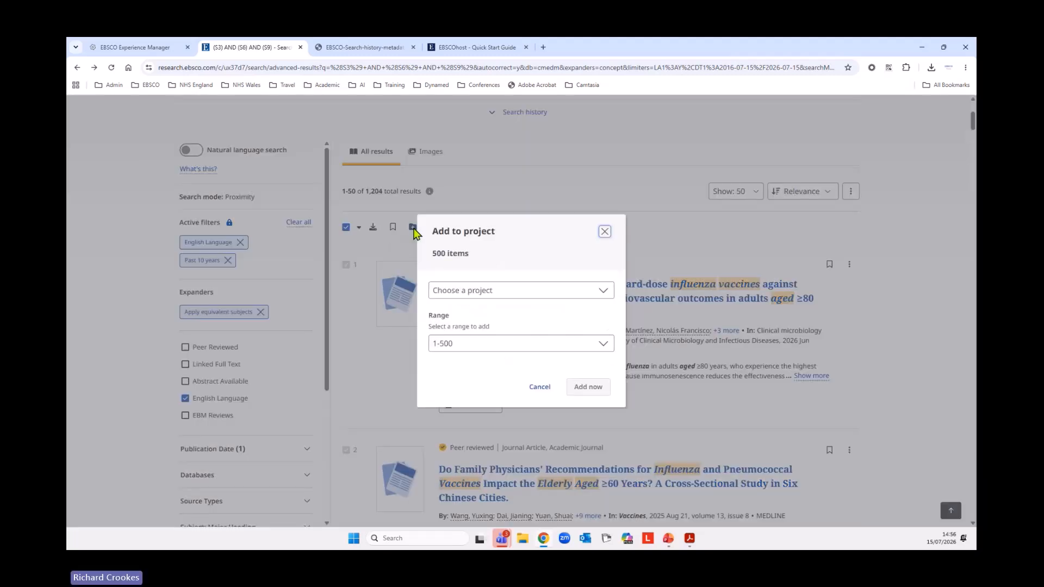
pyautogui.click(457, 291)
pyautogui.click(482, 326)
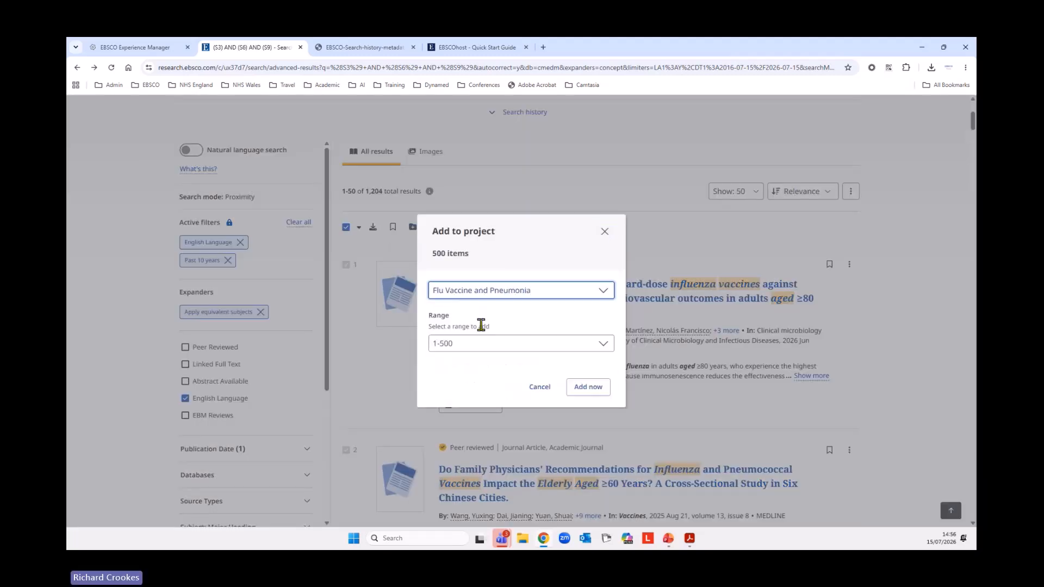
pyautogui.click(522, 344)
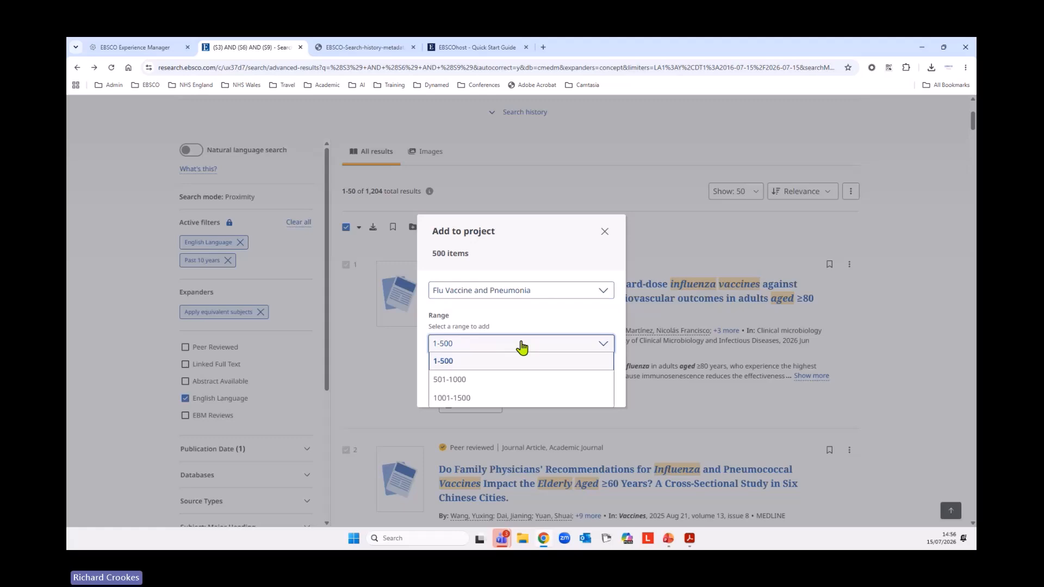
pyautogui.click(522, 343)
pyautogui.click(591, 388)
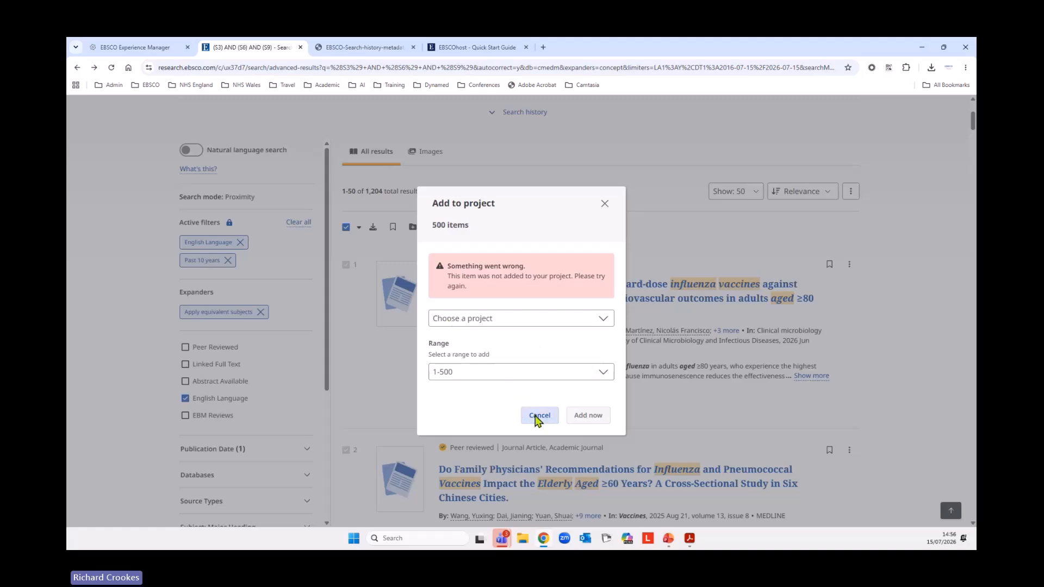
pyautogui.click(537, 416)
# Open the "Flu Vaccine and Pneumonia" project from the personal account's projects and check its records
pyautogui.scroll(3, 576, 351)
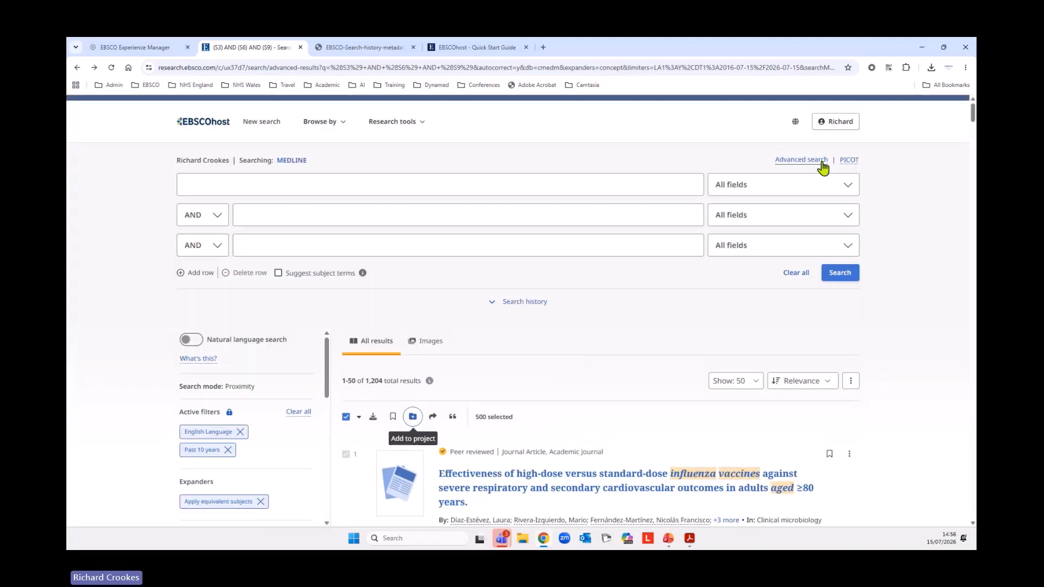
pyautogui.click(829, 126)
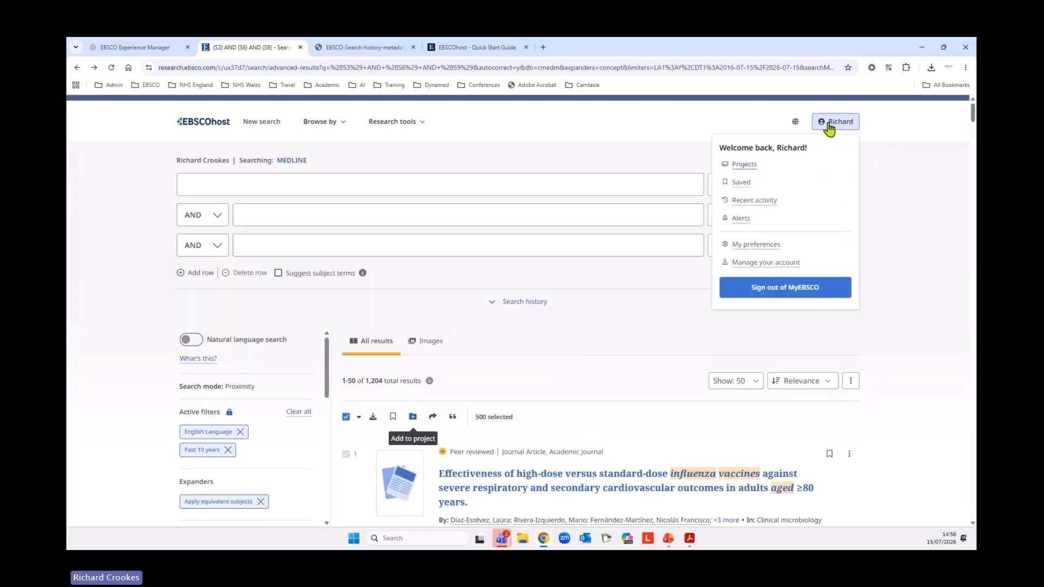
pyautogui.click(744, 166)
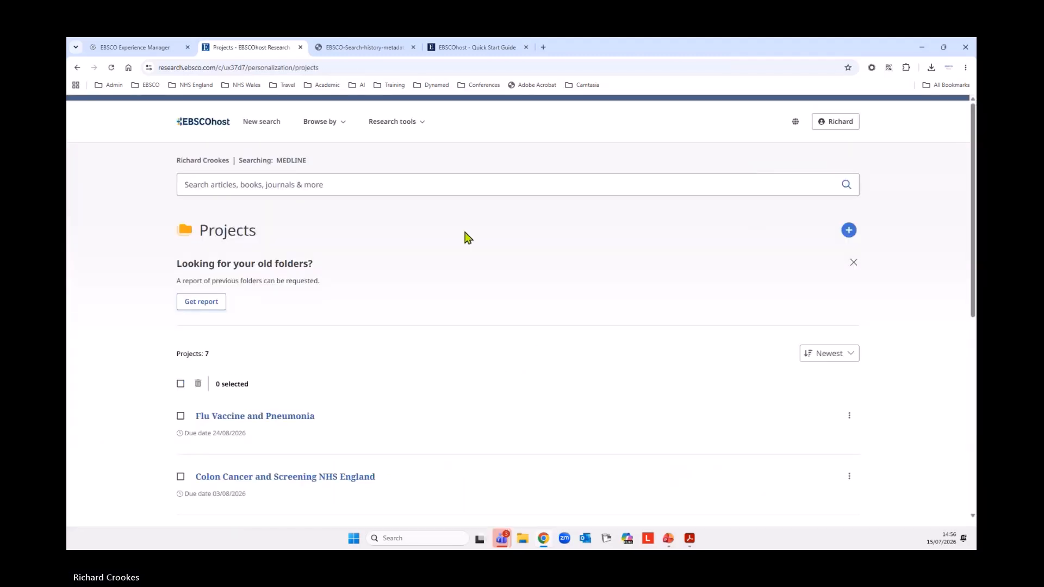
pyautogui.click(258, 417)
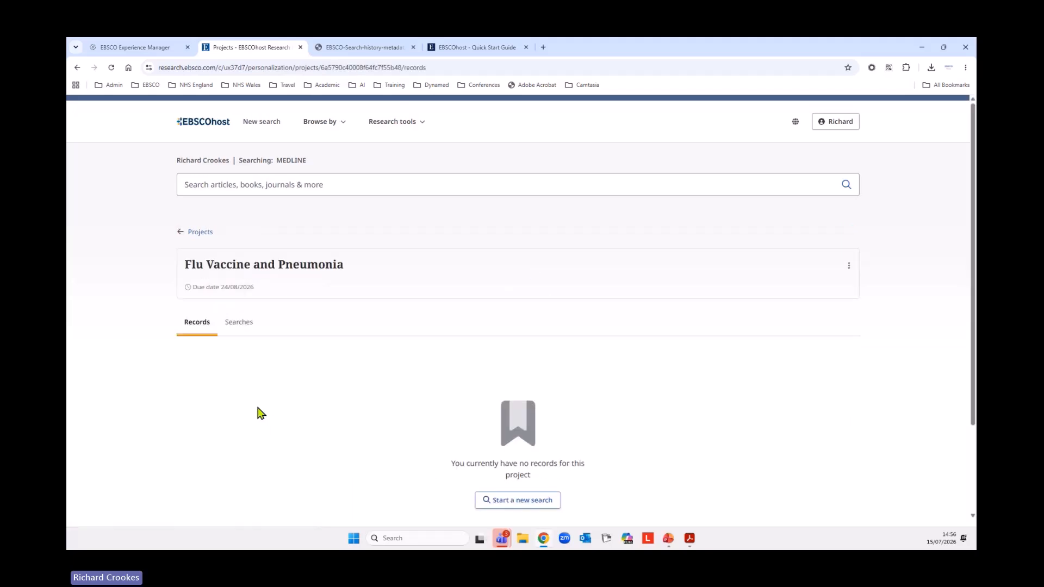
pyautogui.scroll(-1, 488, 458)
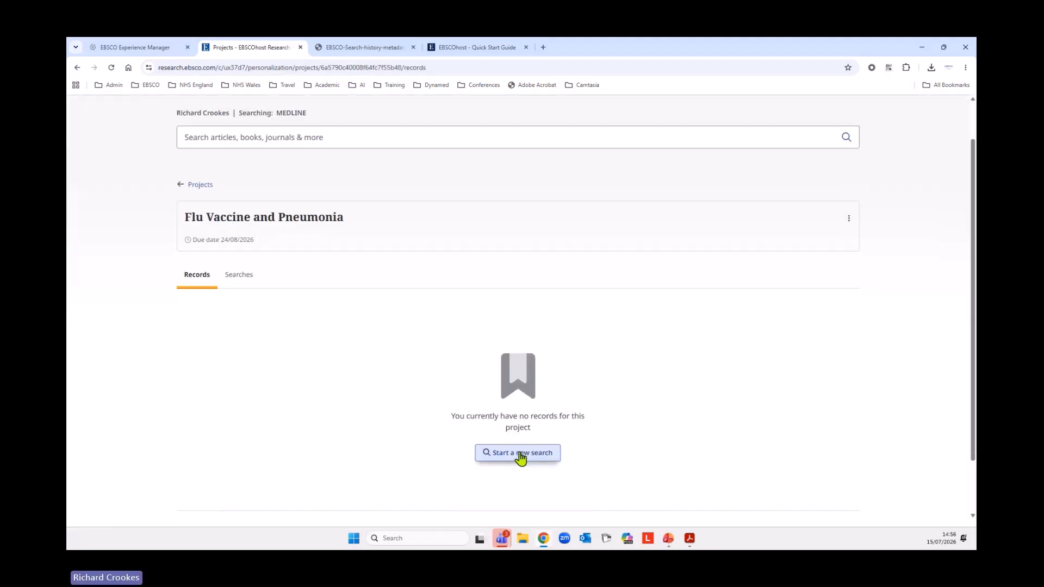
pyautogui.scroll(1, 406, 341)
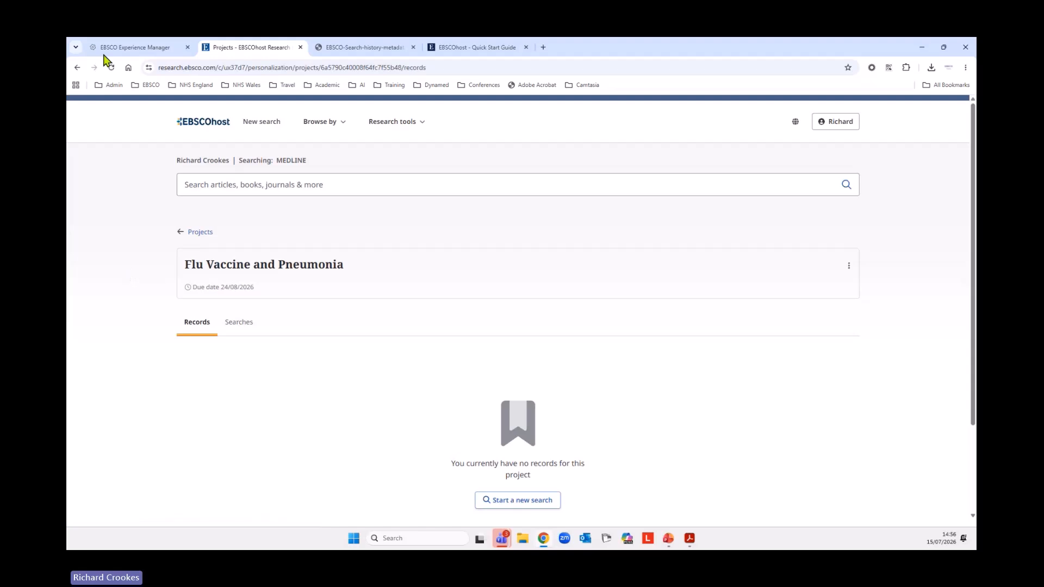
# Return to the (S3) AND (S6) AND (S9) search results and select 500 records
pyautogui.rightClick(77, 67)
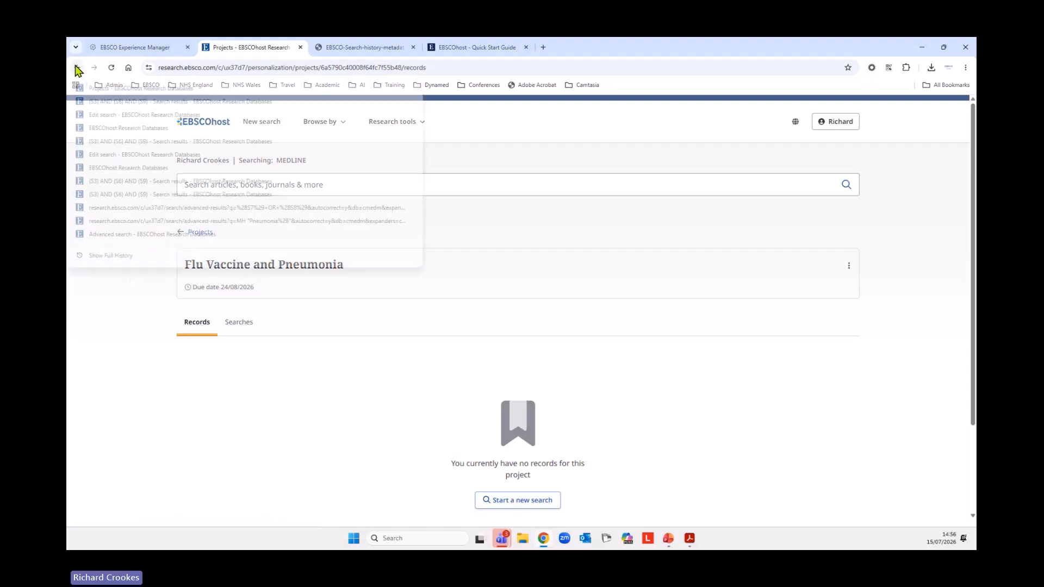
pyautogui.click(107, 101)
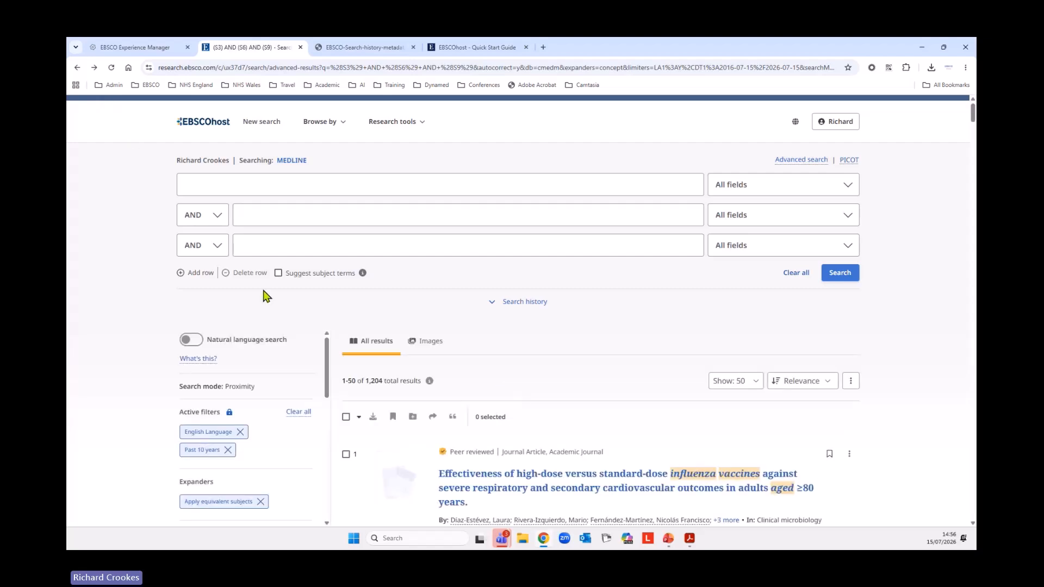
pyautogui.scroll(-3, 267, 258)
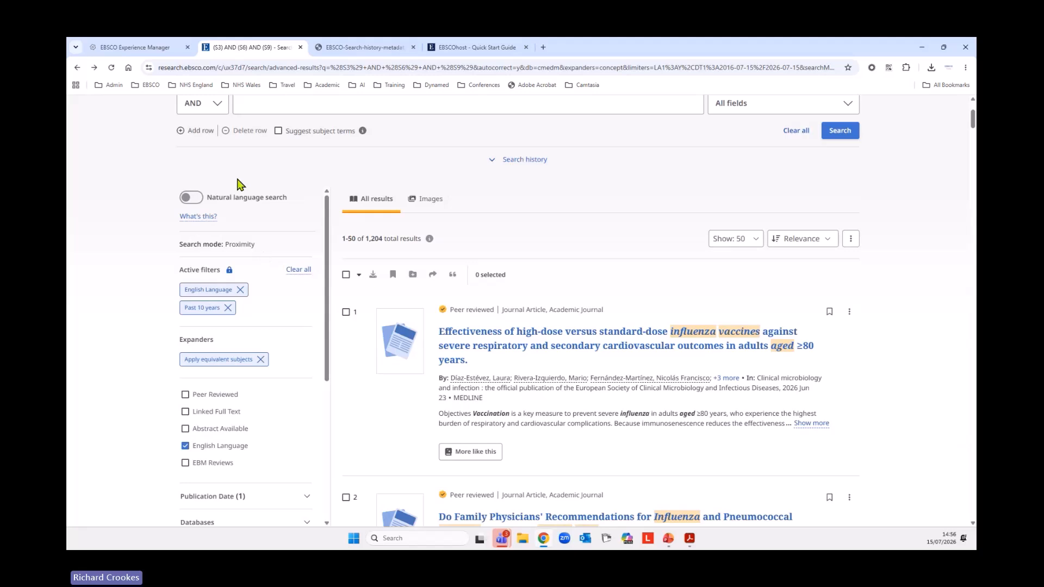
pyautogui.click(347, 274)
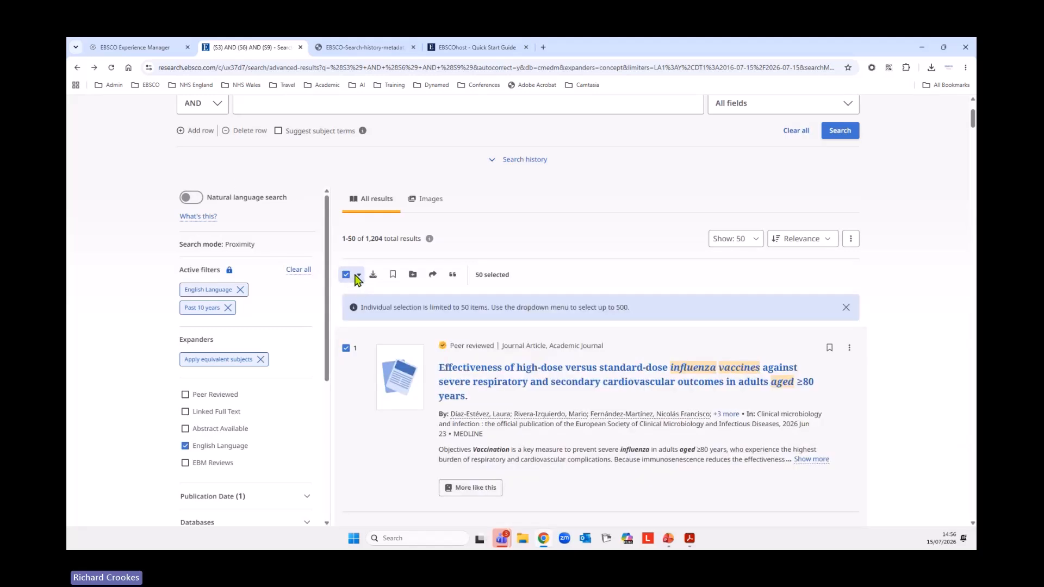
pyautogui.click(359, 275)
pyautogui.click(373, 332)
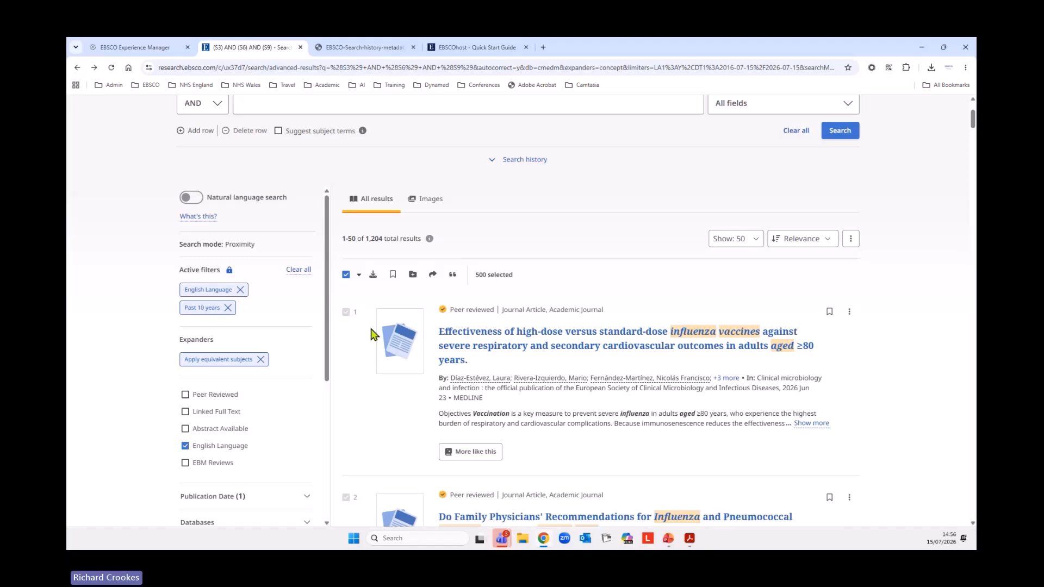
# Set up an email share of the selected results with range 1-500, the recipient's email address and the Detailed citation display
pyautogui.click(433, 275)
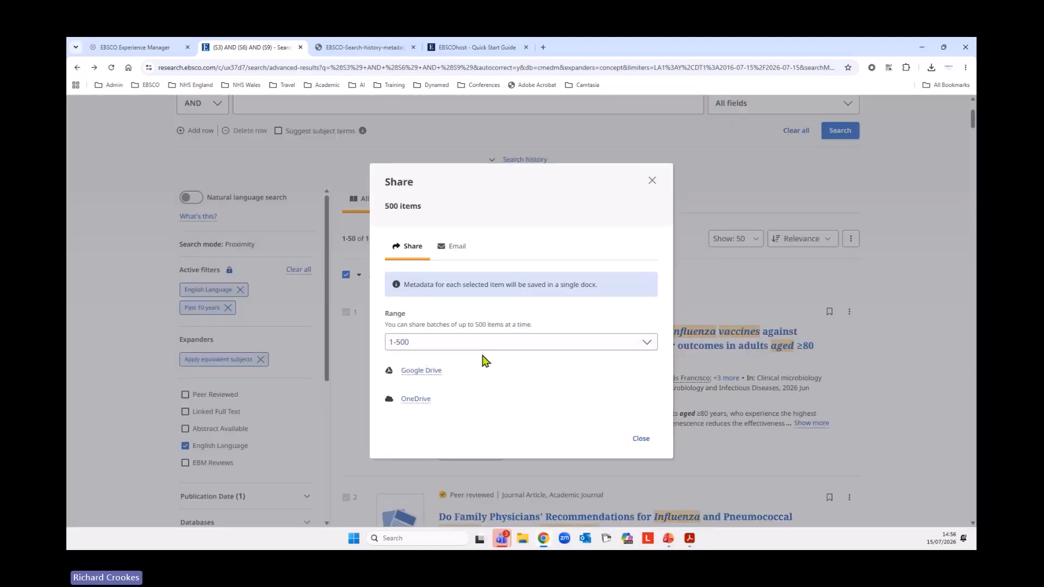
pyautogui.click(487, 342)
pyautogui.click(486, 358)
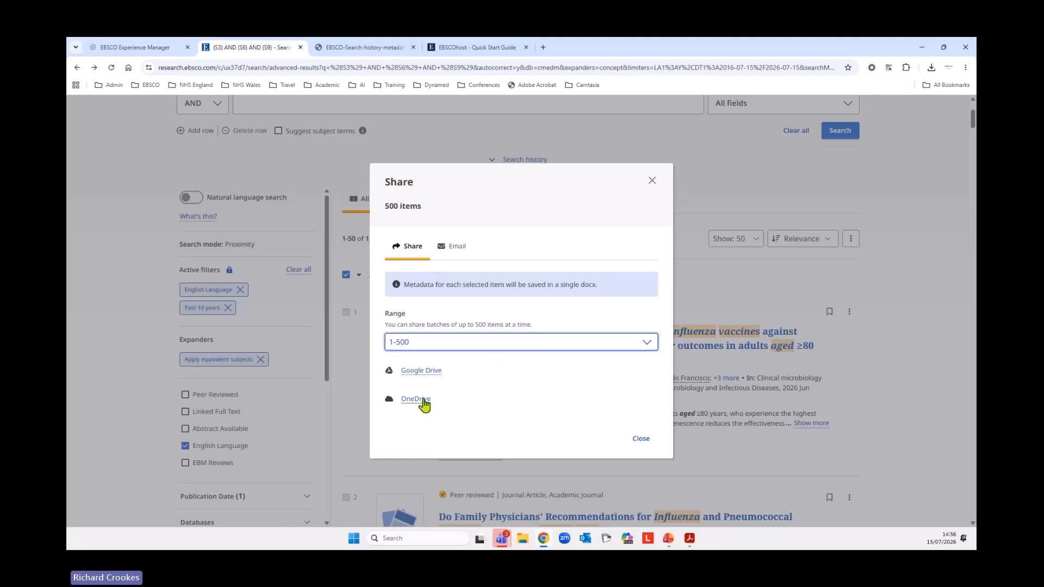
pyautogui.click(462, 250)
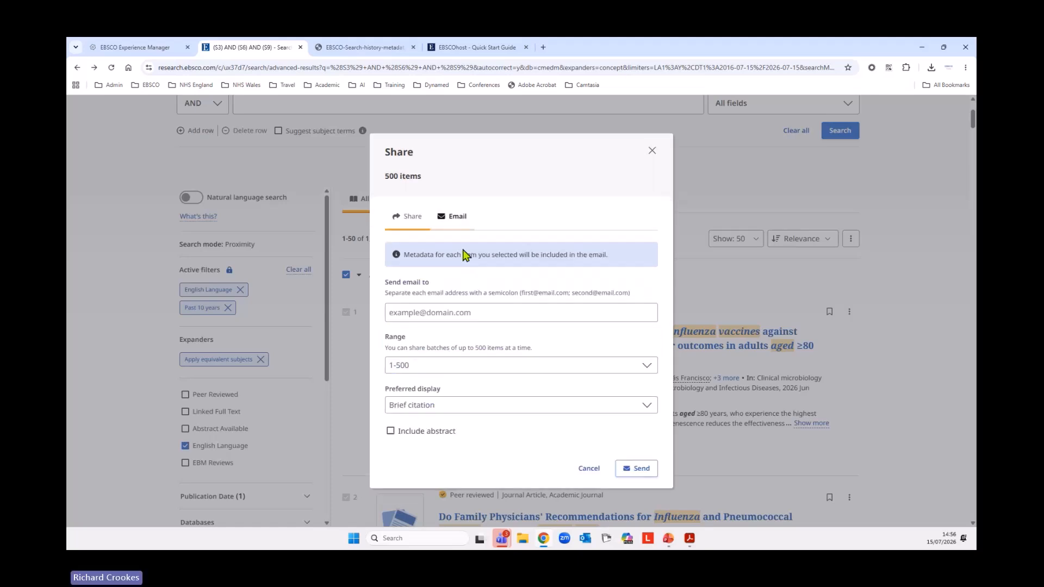
pyautogui.click(443, 312)
pyautogui.click(474, 339)
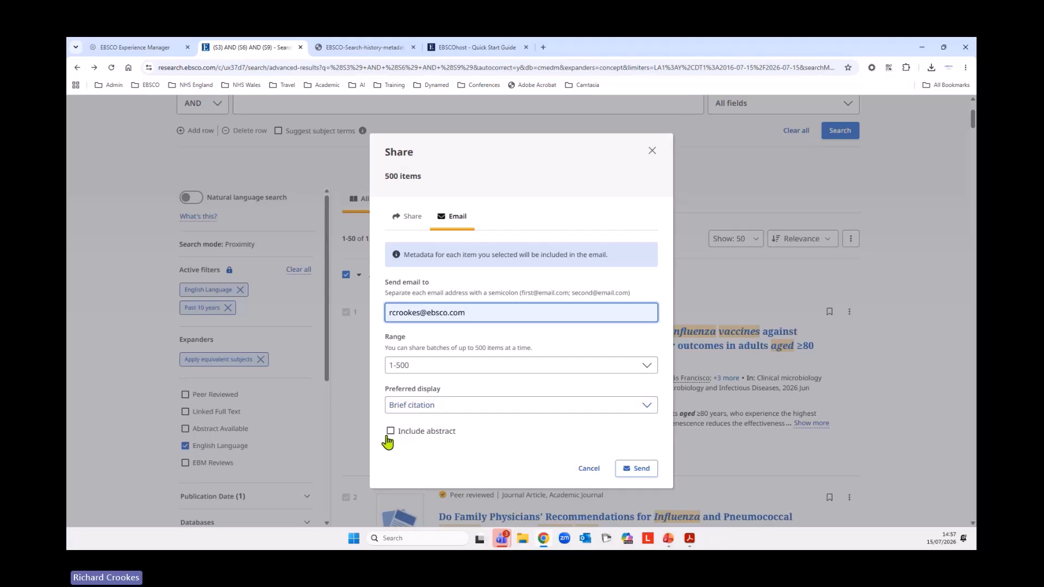
pyautogui.click(418, 405)
pyautogui.click(443, 445)
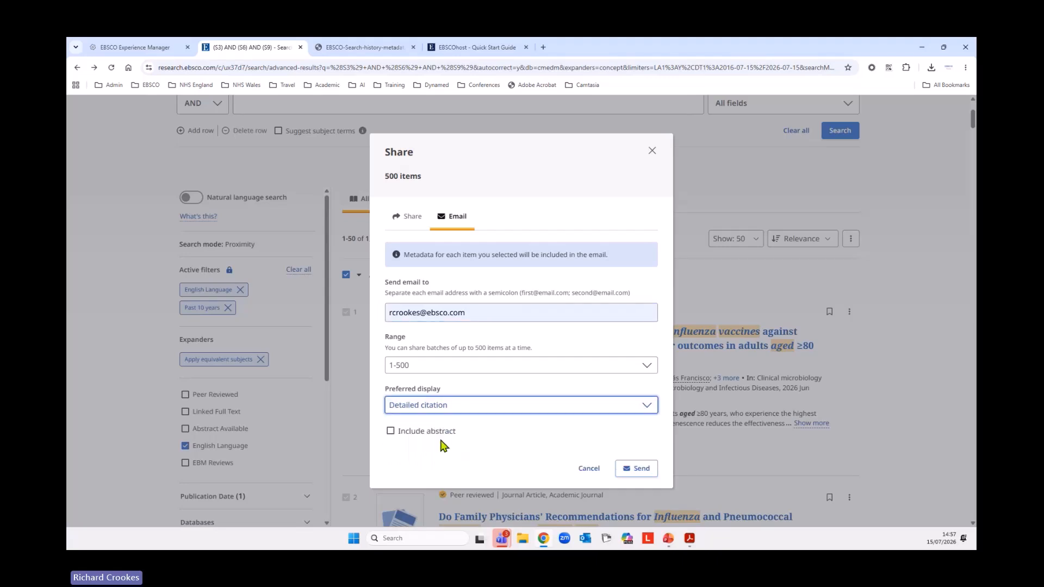
# Exclude Keywords and include Abstract, ISSN and PMID in the email's output fields, and cancel the share
pyautogui.scroll(-1, 647, 350)
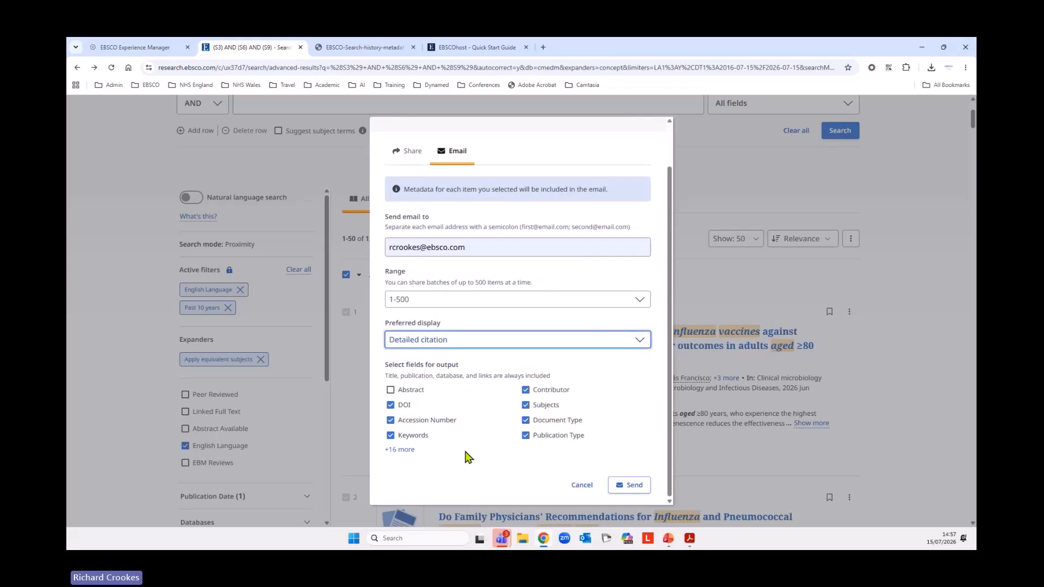
pyautogui.click(390, 435)
pyautogui.click(405, 449)
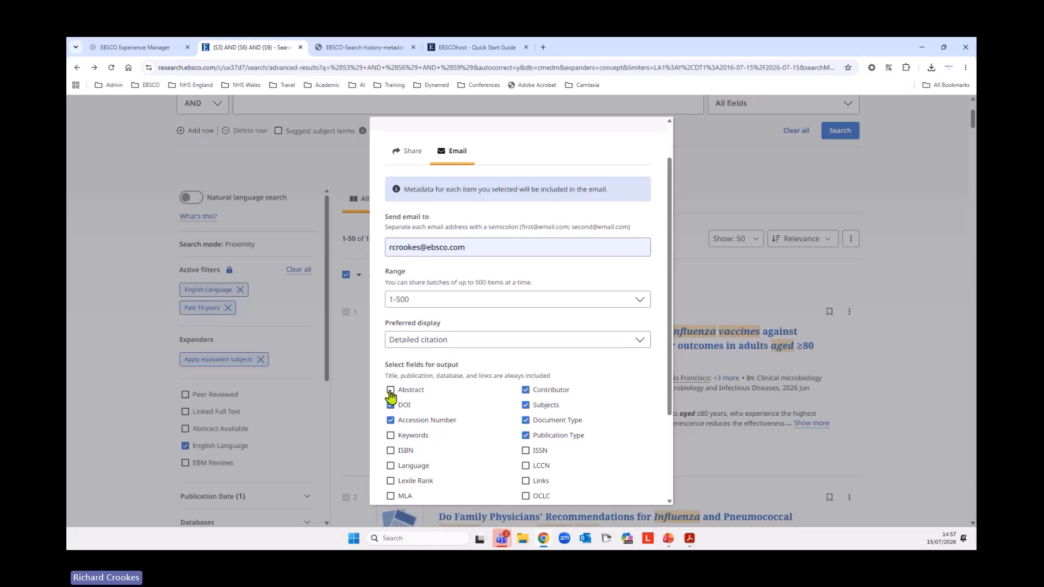
pyautogui.click(390, 390)
pyautogui.scroll(-2, 405, 436)
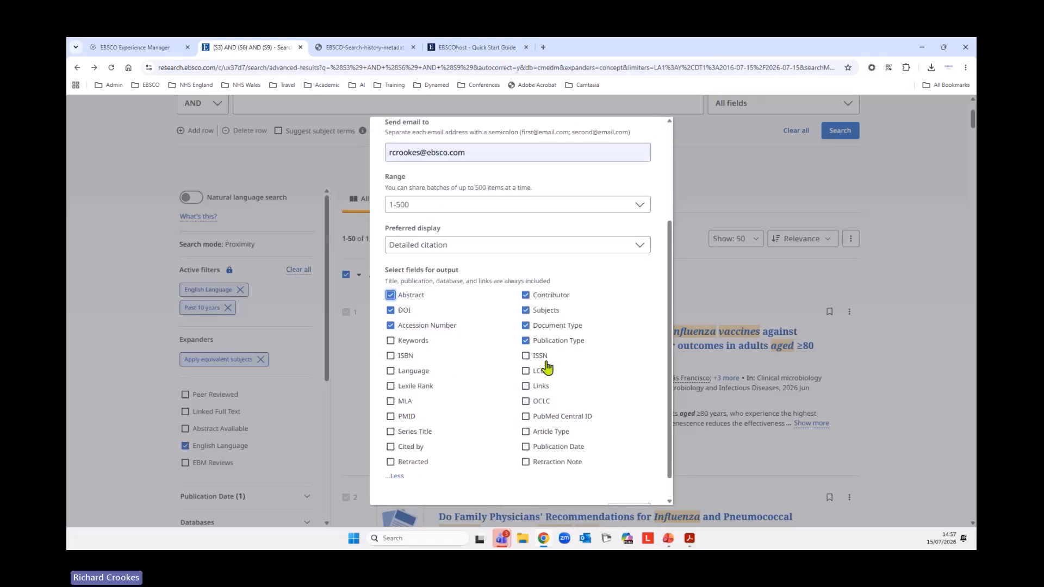
pyautogui.click(526, 357)
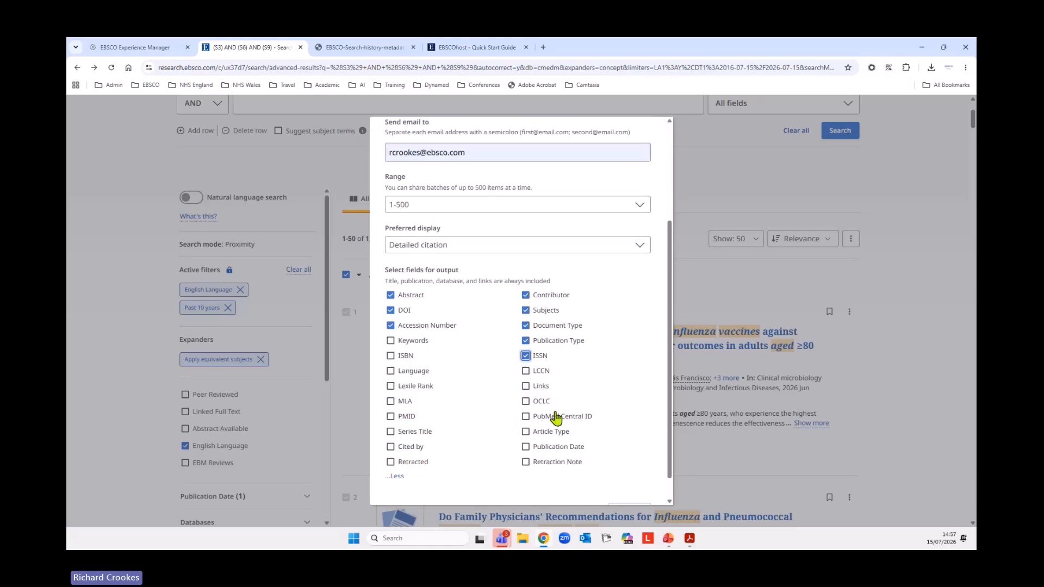
pyautogui.click(391, 417)
pyautogui.scroll(-1, 495, 384)
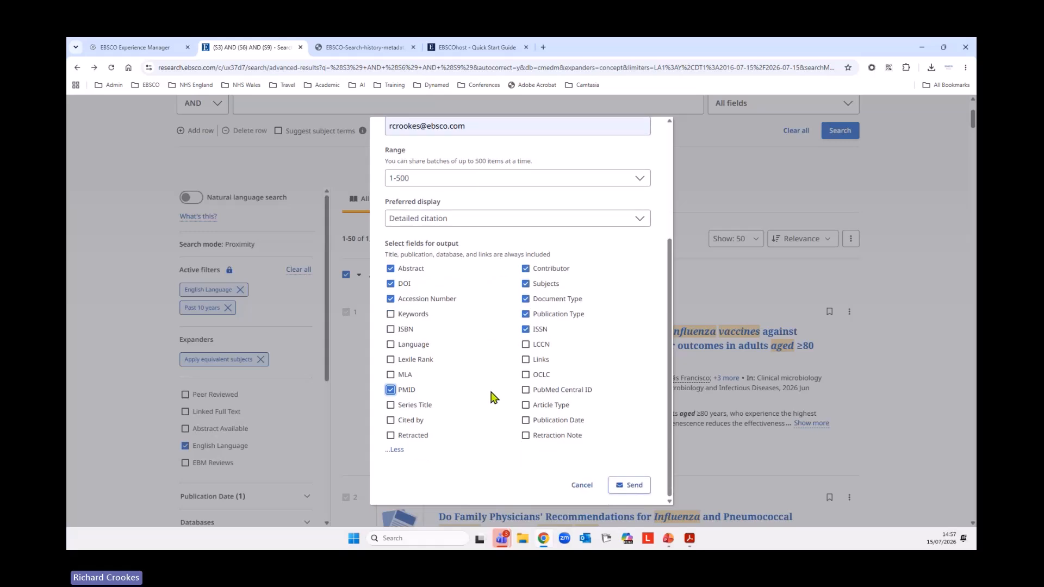
pyautogui.click(585, 488)
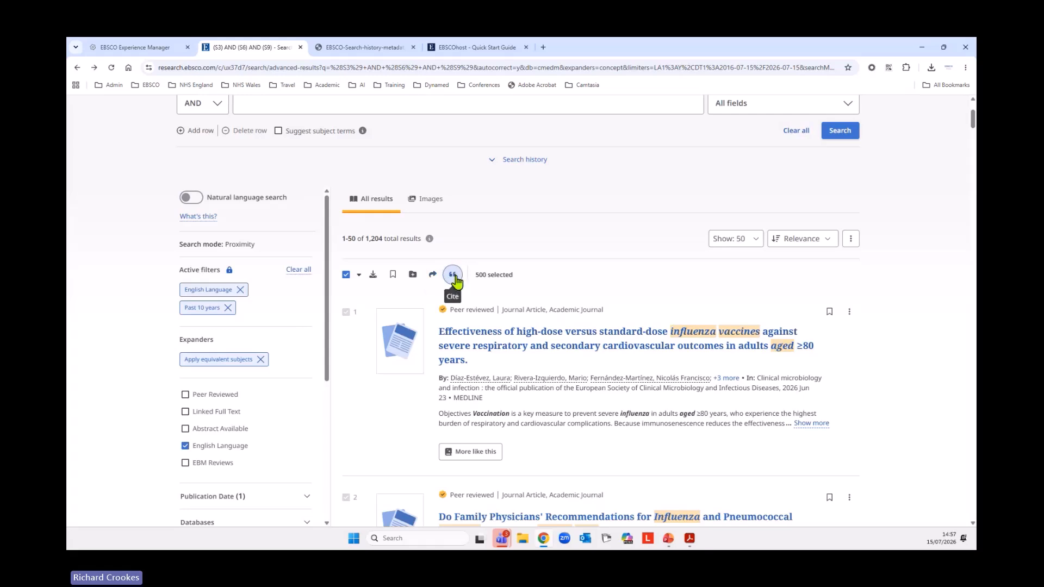
# Review the citation styles and citation-tool export options for the selected results, and close the citation dialog
pyautogui.click(453, 276)
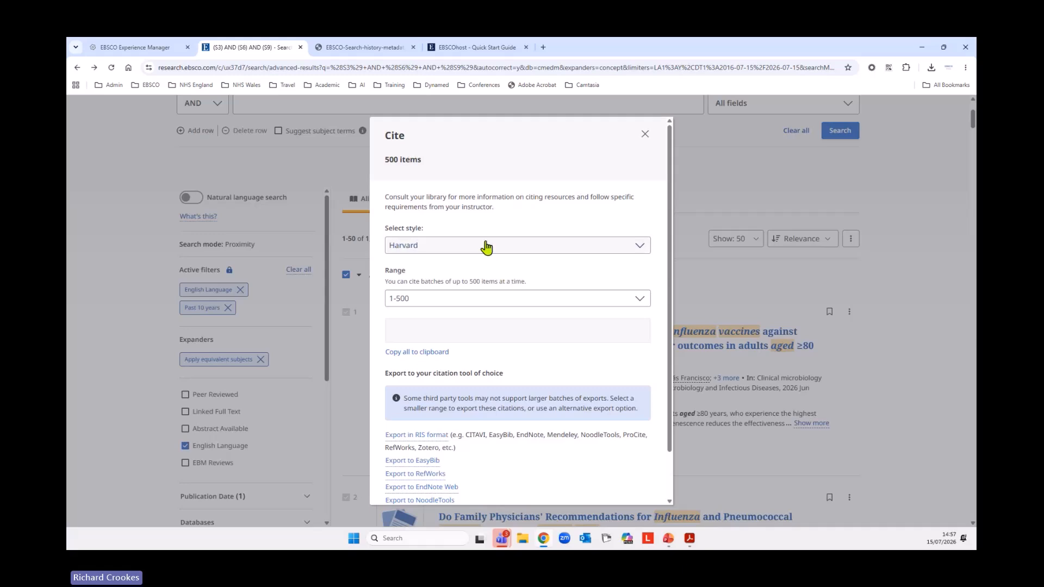
pyautogui.click(632, 253)
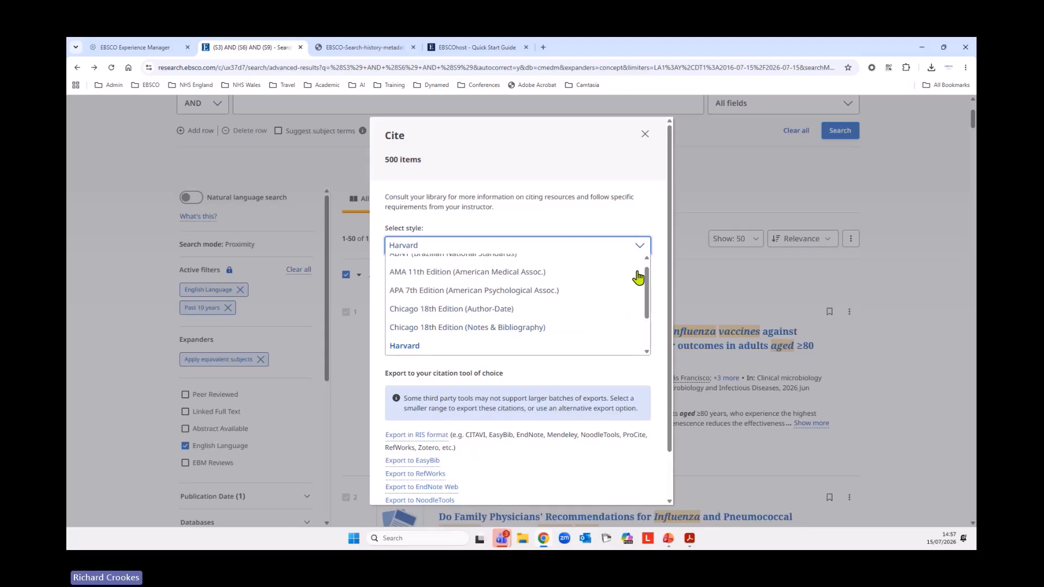
pyautogui.click(641, 246)
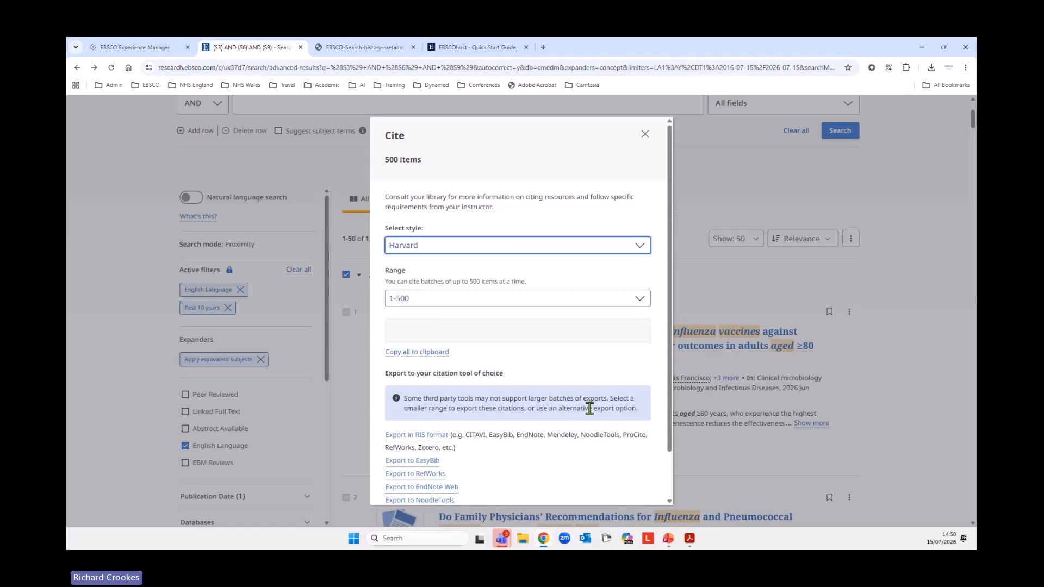
pyautogui.scroll(-1, 563, 346)
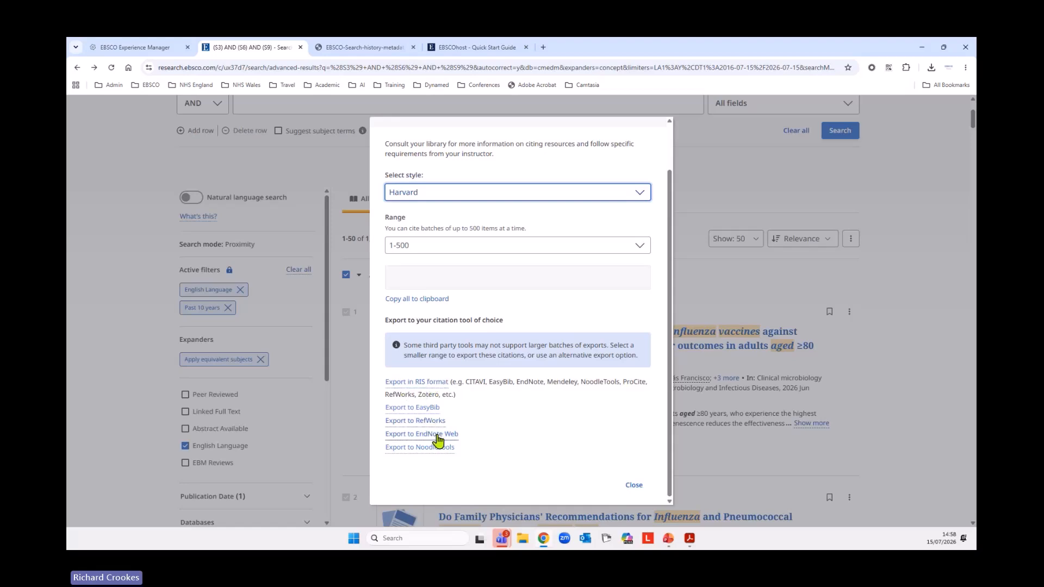
pyautogui.click(634, 485)
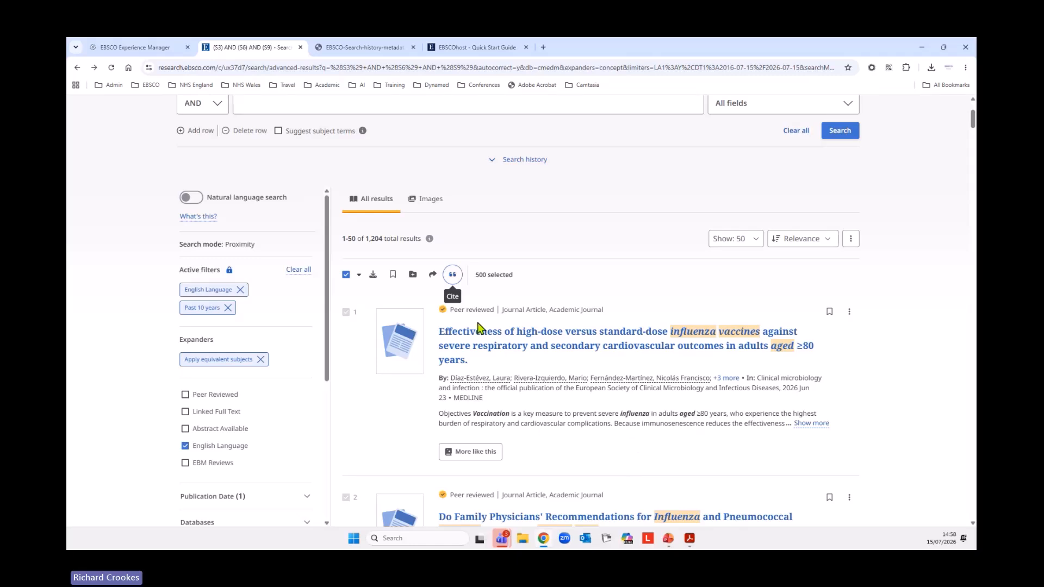
# Request a bulk export of the search results in RIS format to the account holder's email address, and close the confirmation
pyautogui.scroll(-1, 490, 304)
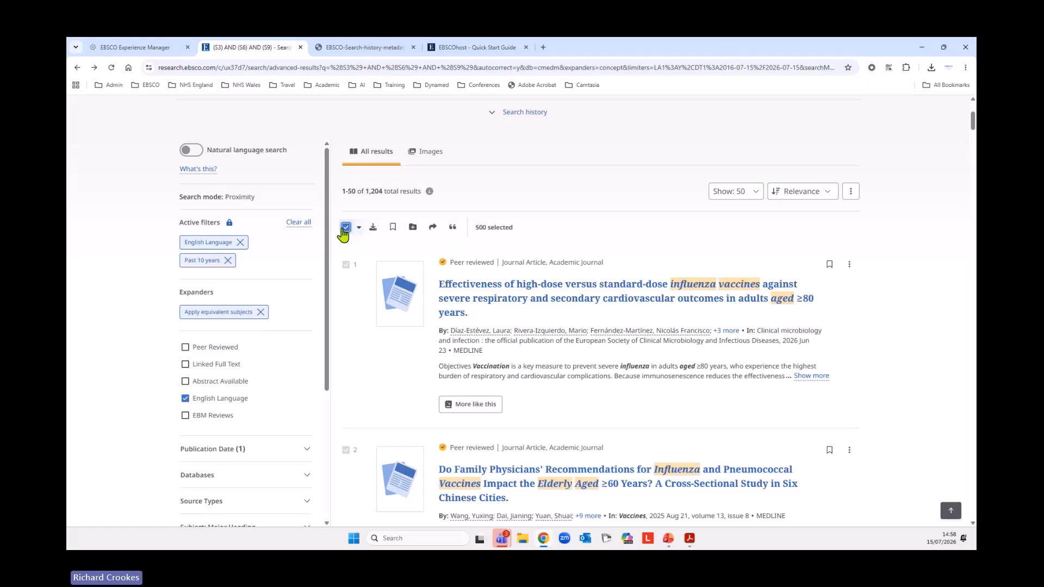
pyautogui.click(359, 228)
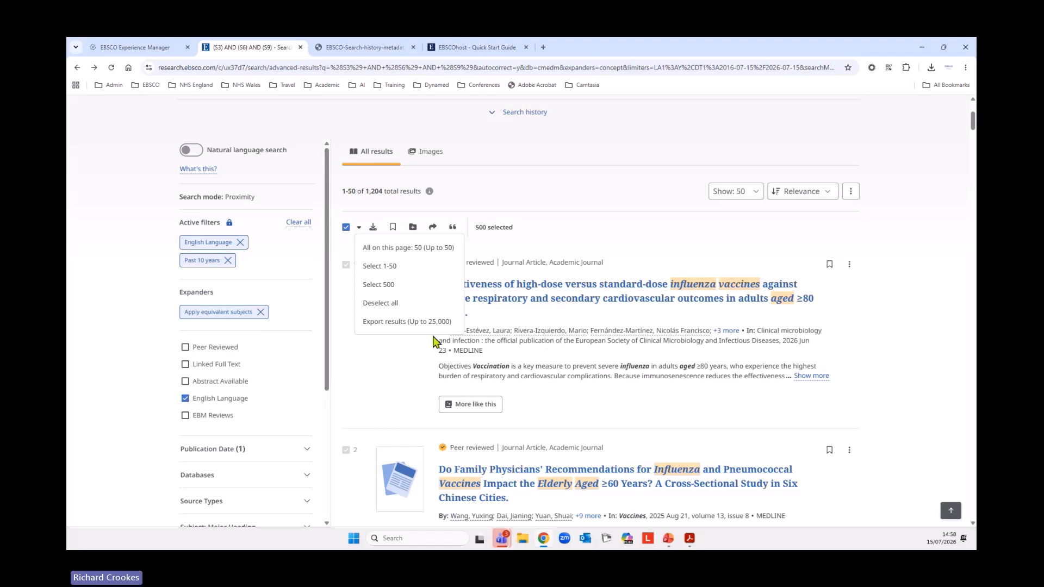
pyautogui.click(409, 322)
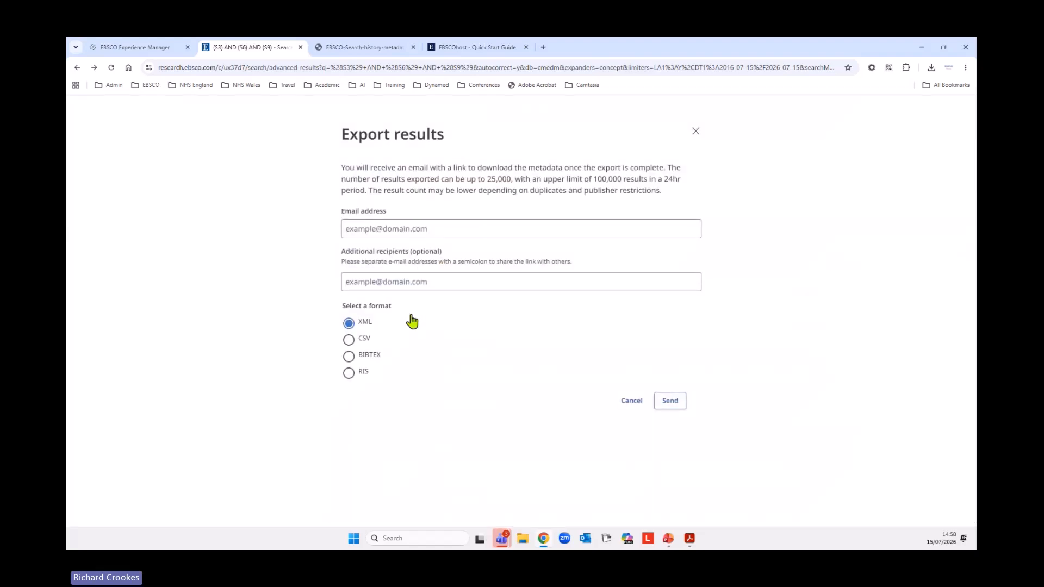
pyautogui.click(418, 228)
pyautogui.click(430, 253)
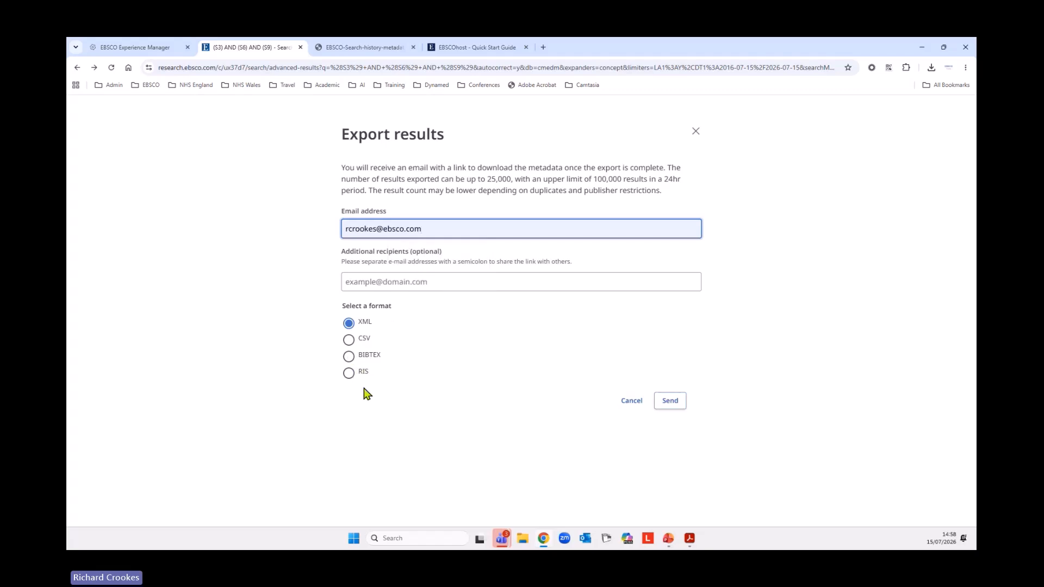
pyautogui.click(348, 374)
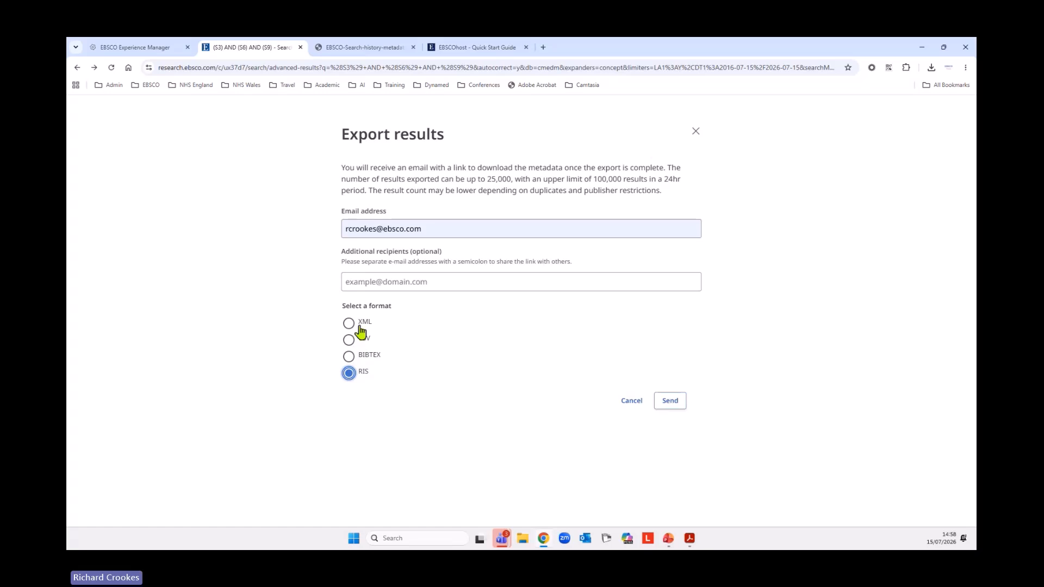
pyautogui.click(672, 405)
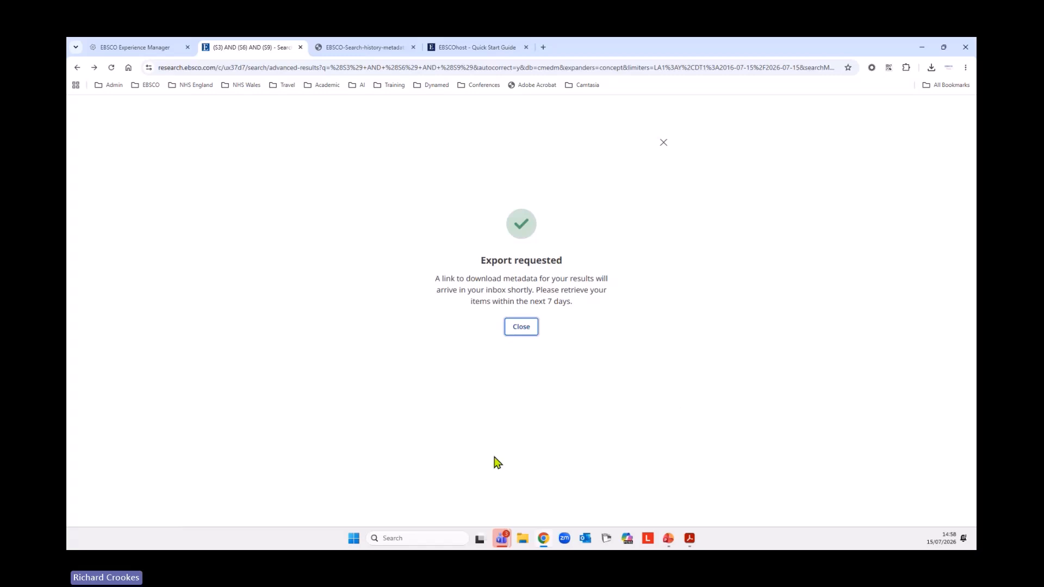
pyautogui.click(664, 143)
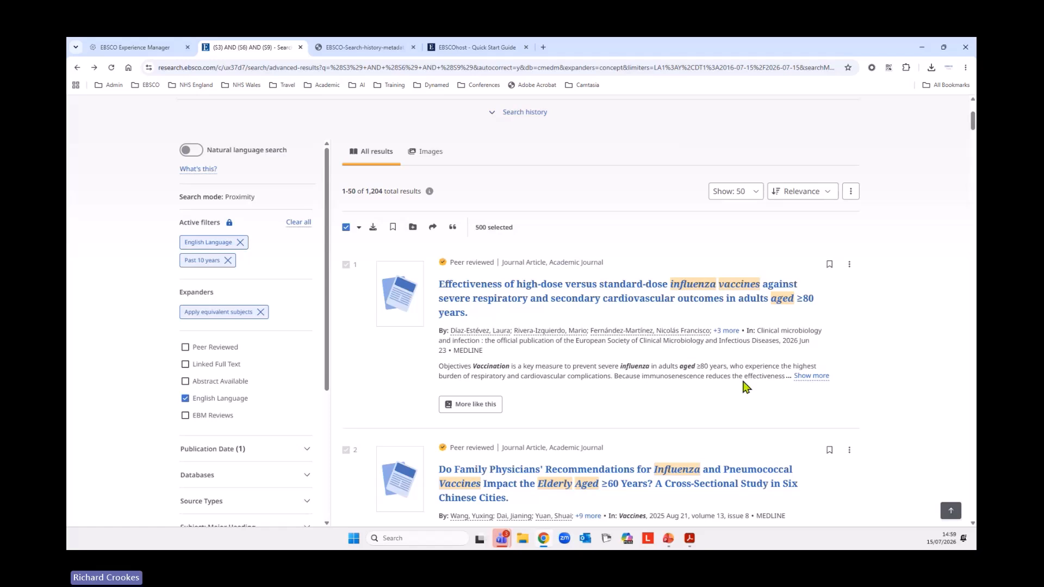
pyautogui.scroll(3, 746, 386)
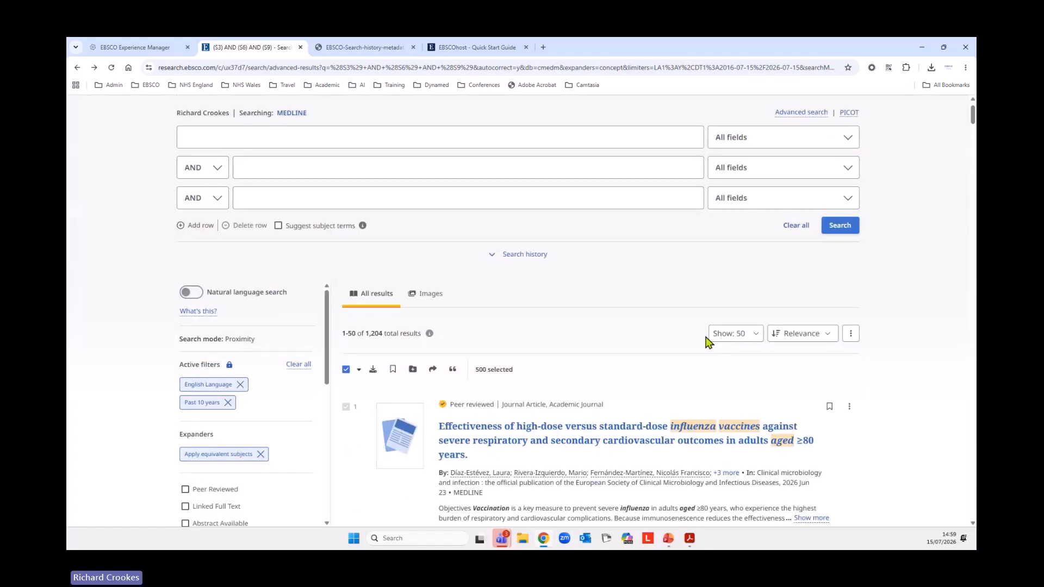
# Expand the search history and sort its searches in ascending order by ID, from S1 to S11
pyautogui.scroll(1, 680, 342)
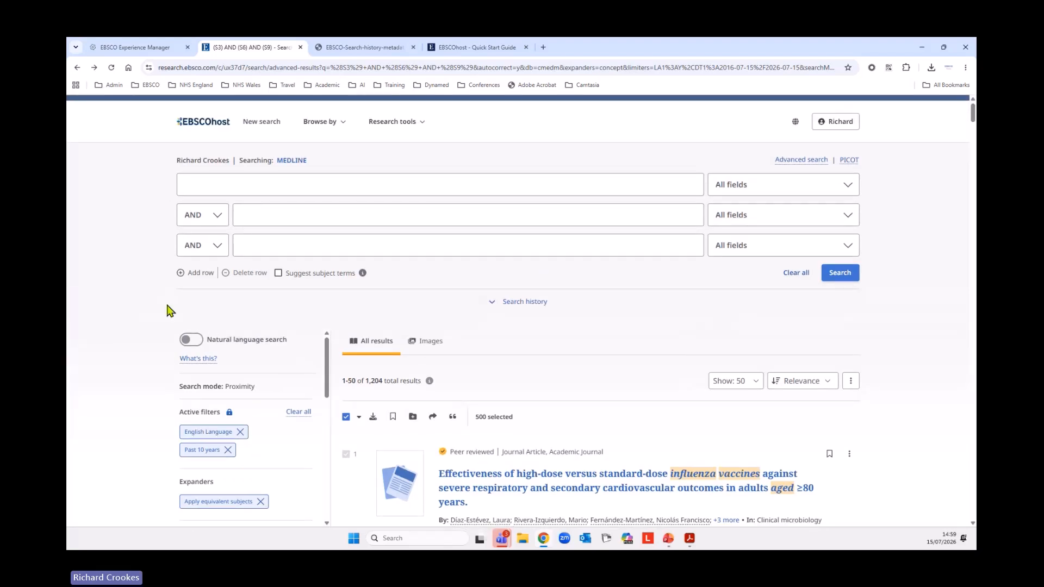
pyautogui.click(493, 306)
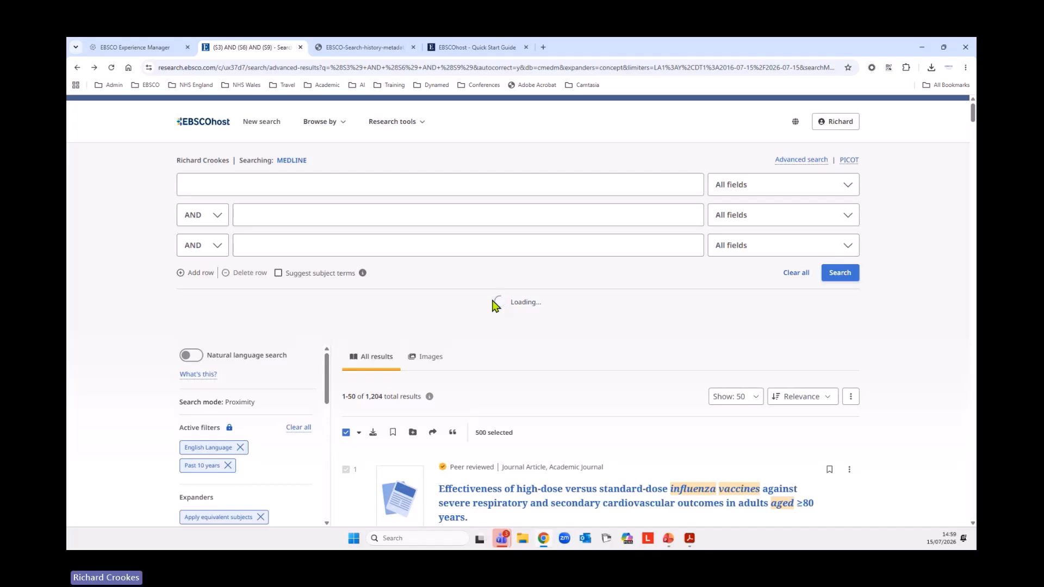
pyautogui.scroll(-1, 208, 358)
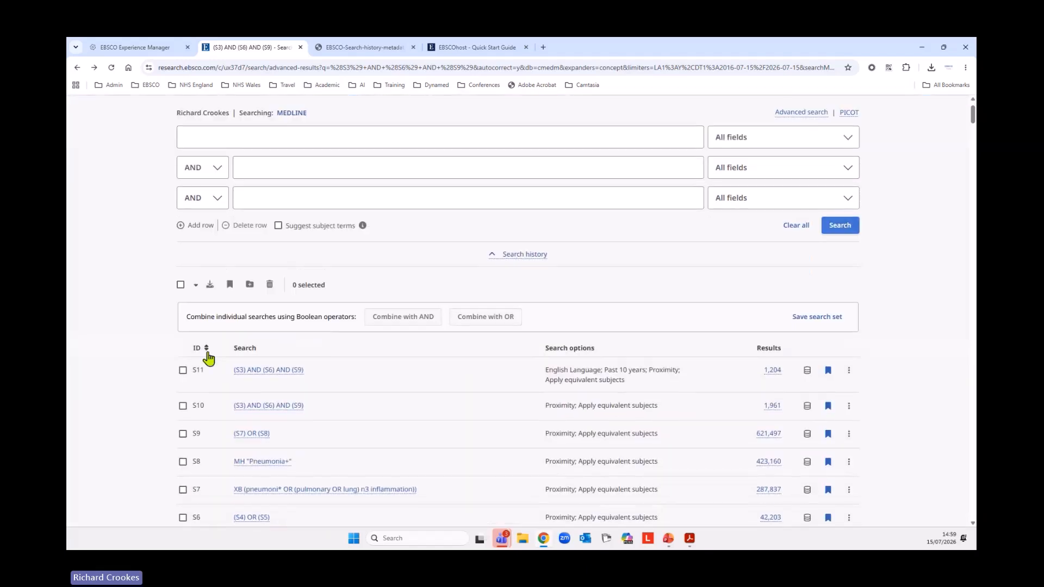
pyautogui.click(207, 351)
pyautogui.scroll(-3, 299, 219)
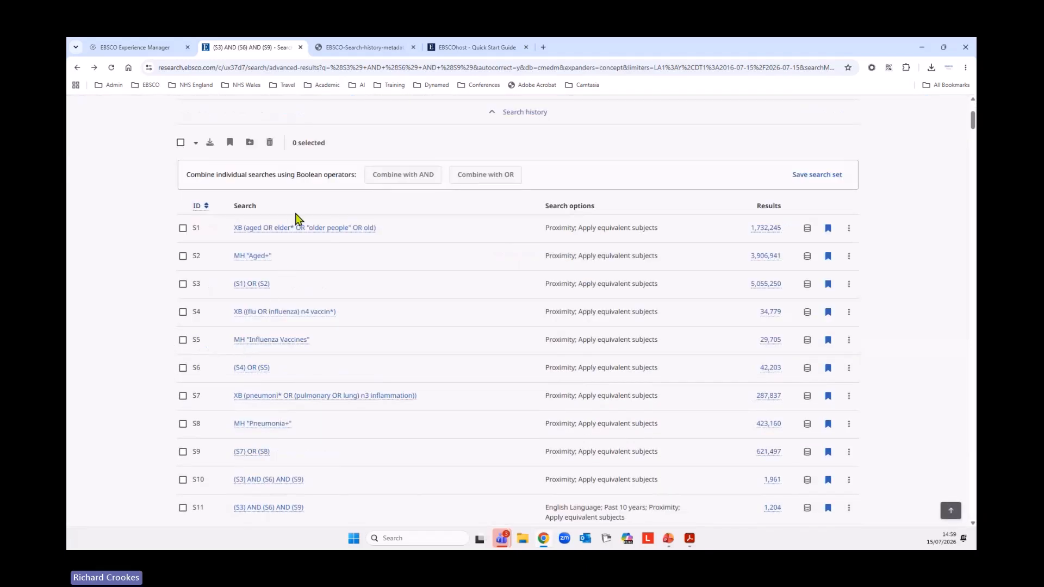
pyautogui.scroll(-2, 357, 402)
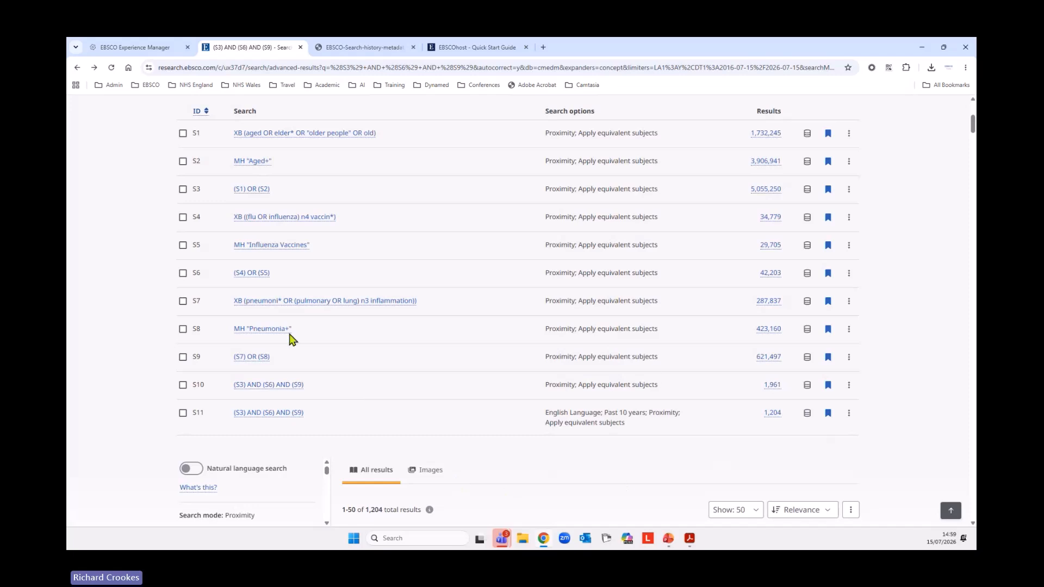
pyautogui.scroll(2, 292, 338)
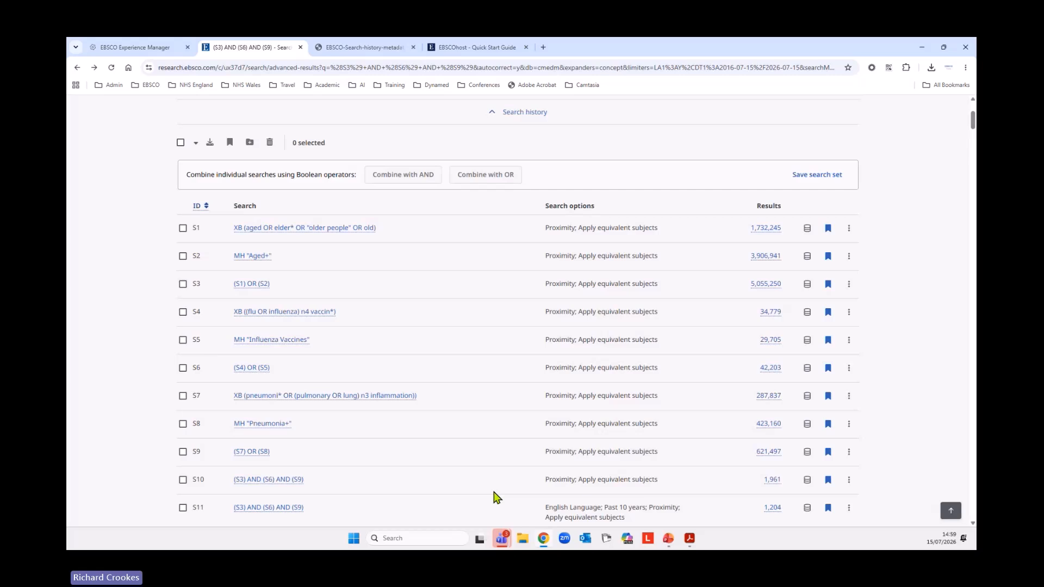
# Save the search history as a search set named Influenza Vaccine and Pneumonia, and dismiss the notification
pyautogui.click(826, 179)
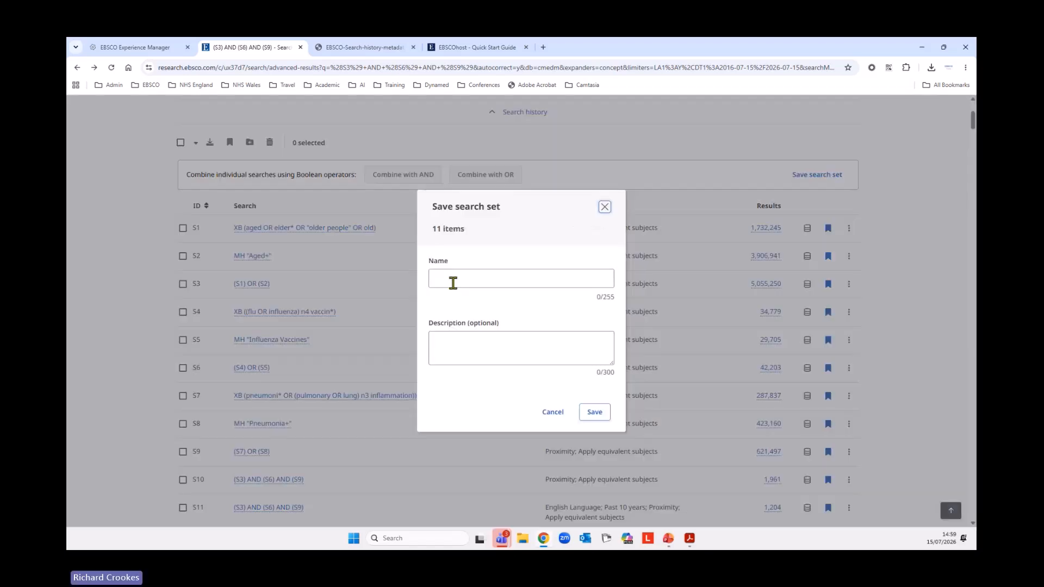
pyautogui.click(452, 281)
pyautogui.write('fl')
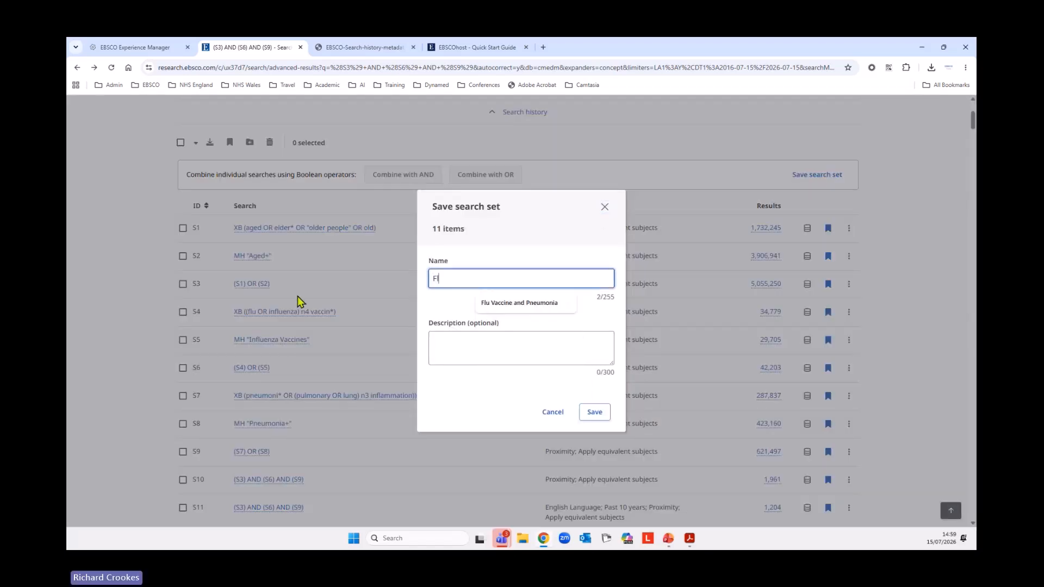
pyautogui.press('BackSpace')
pyautogui.press('BackSpace')
pyautogui.write('i')
pyautogui.press('BackSpace')
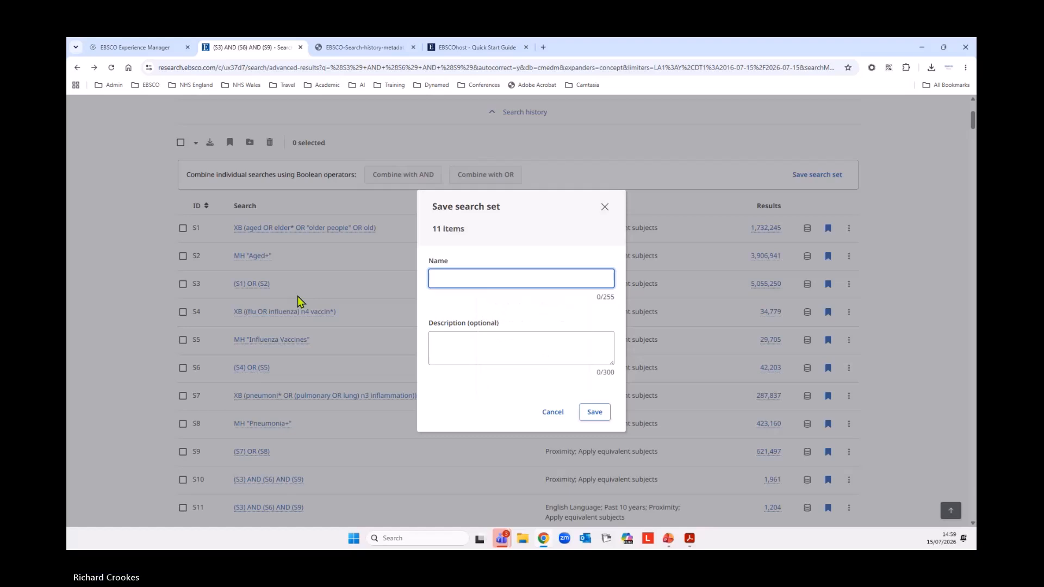
pyautogui.write('Influen')
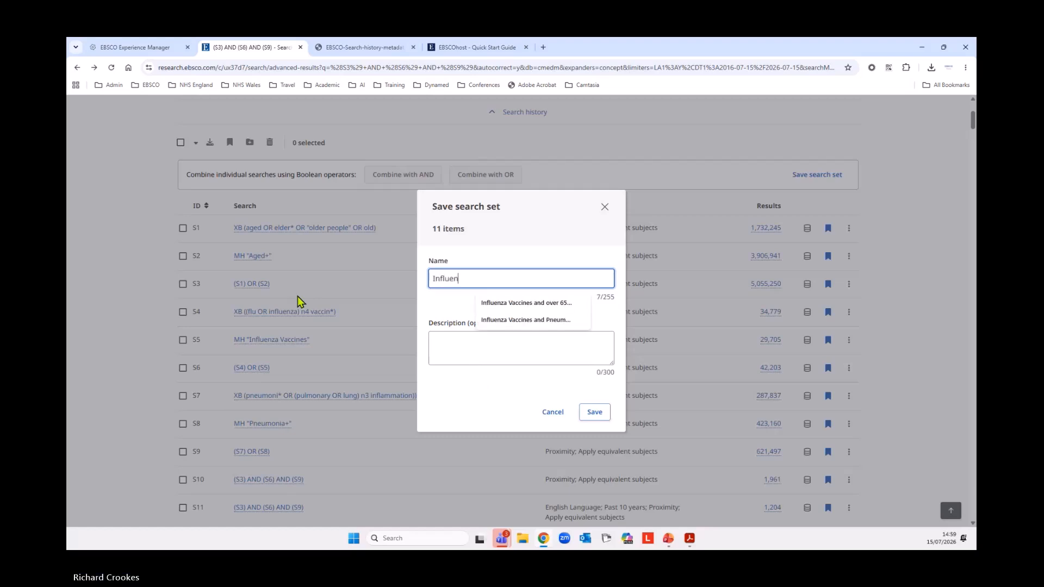
pyautogui.write('za Vaccine and P')
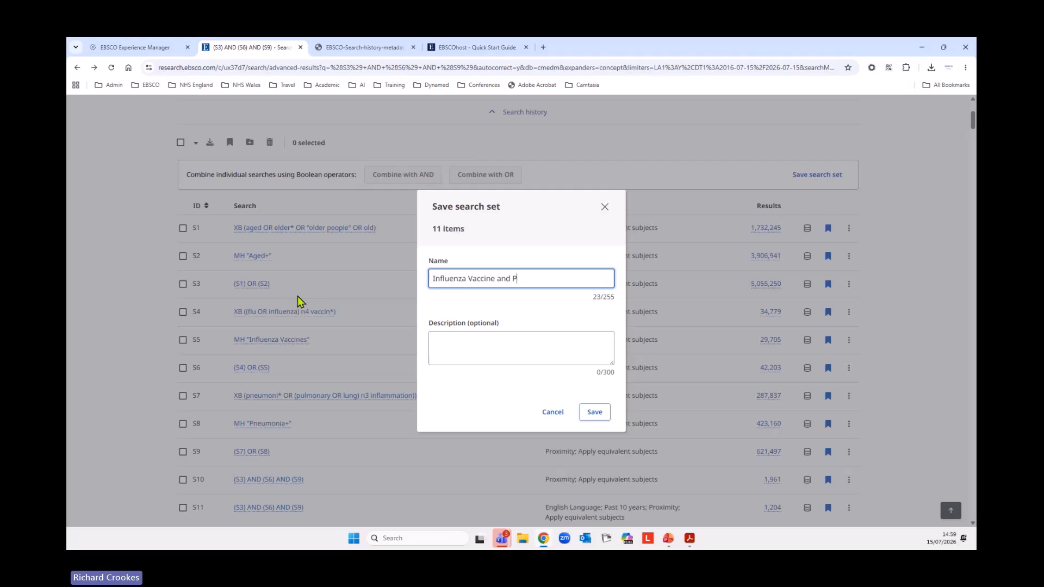
pyautogui.write('neumonia')
pyautogui.click(596, 414)
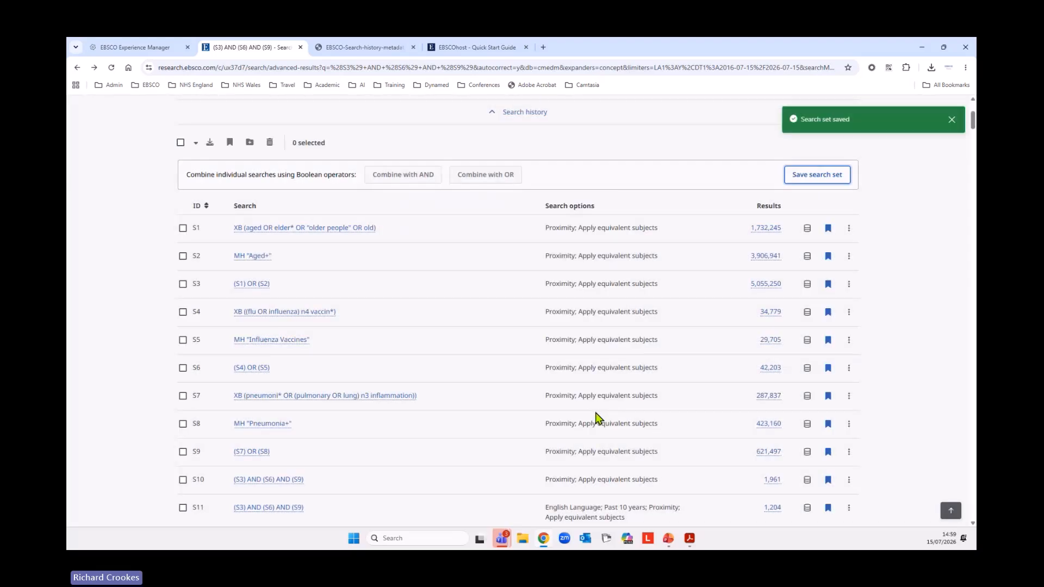
pyautogui.click(951, 511)
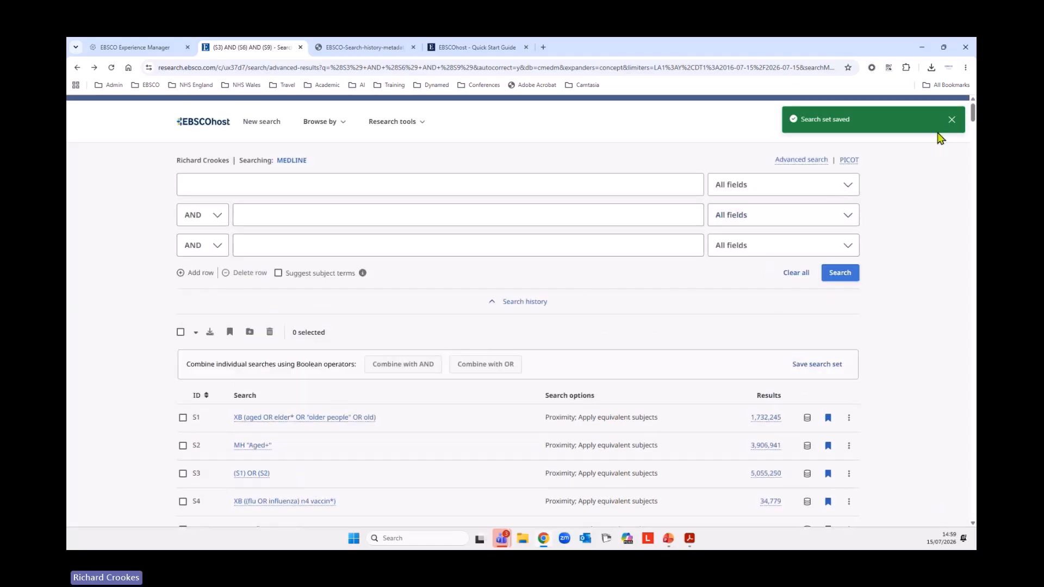
pyautogui.click(952, 119)
# Open the list of saved search sets in the account and sort it by Name (A-Z)
pyautogui.click(843, 126)
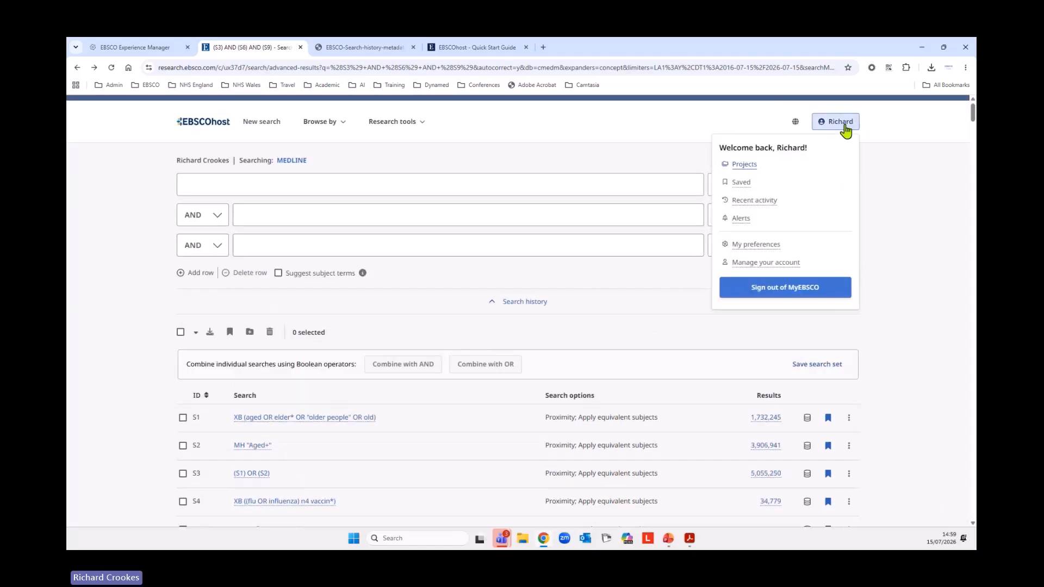
pyautogui.click(742, 185)
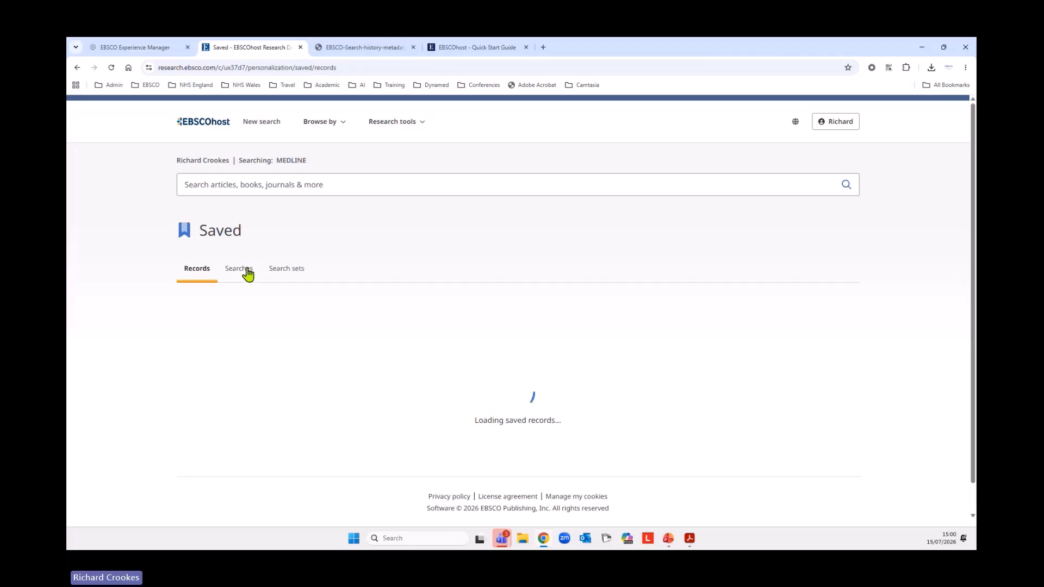
pyautogui.click(278, 271)
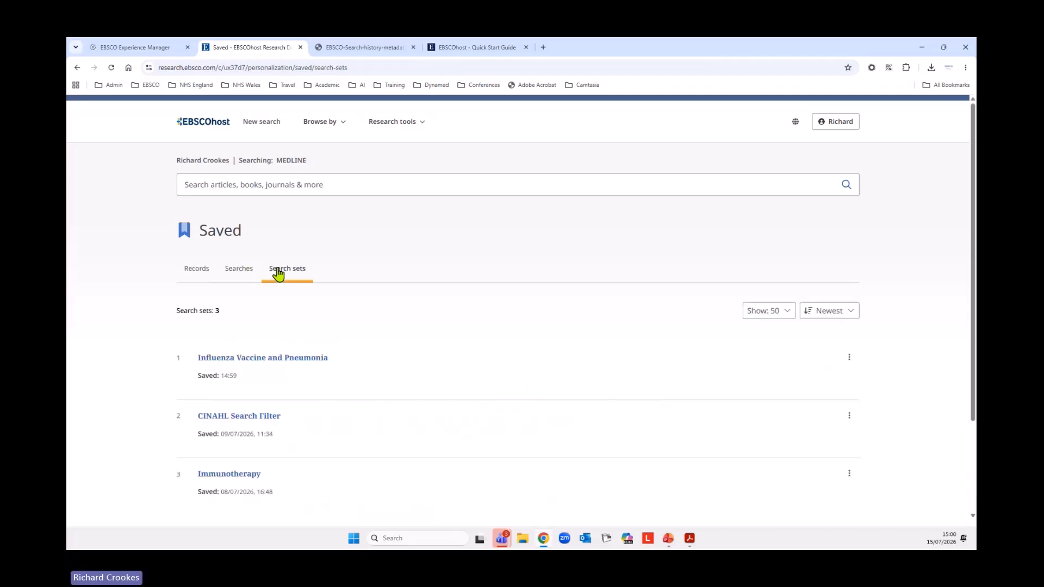
pyautogui.scroll(-2, 136, 412)
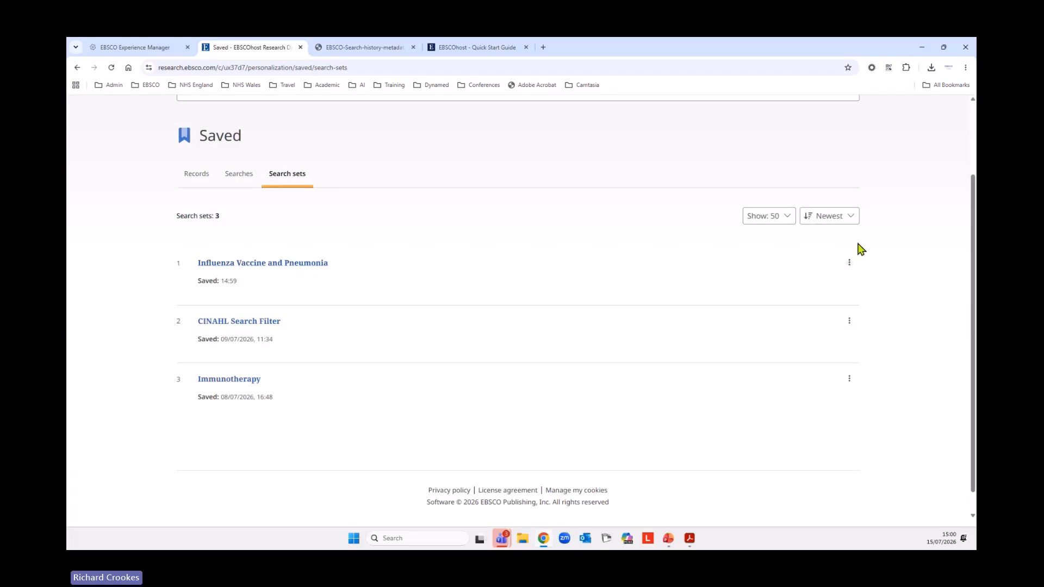
pyautogui.click(836, 217)
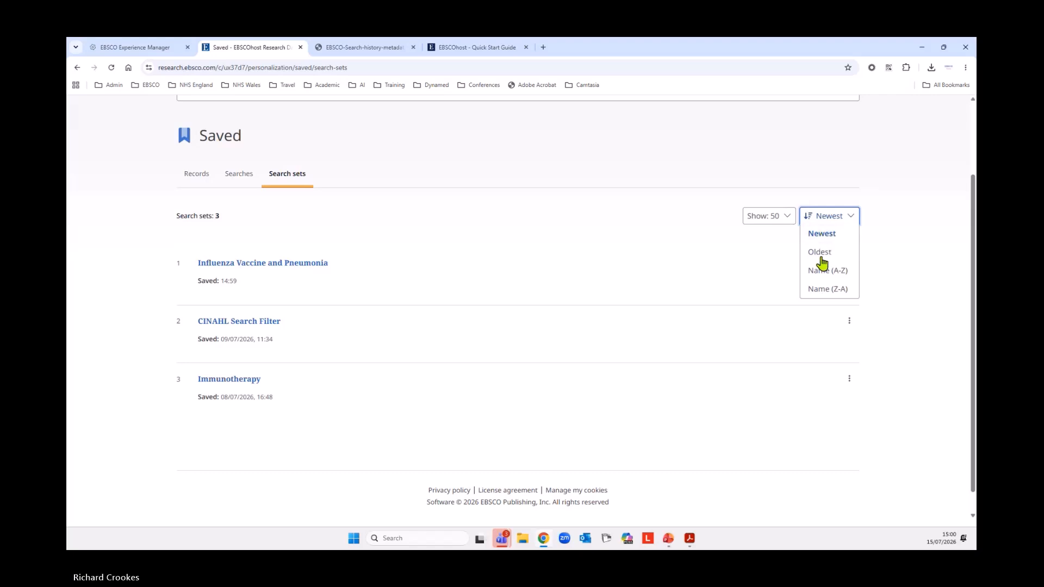
pyautogui.click(830, 273)
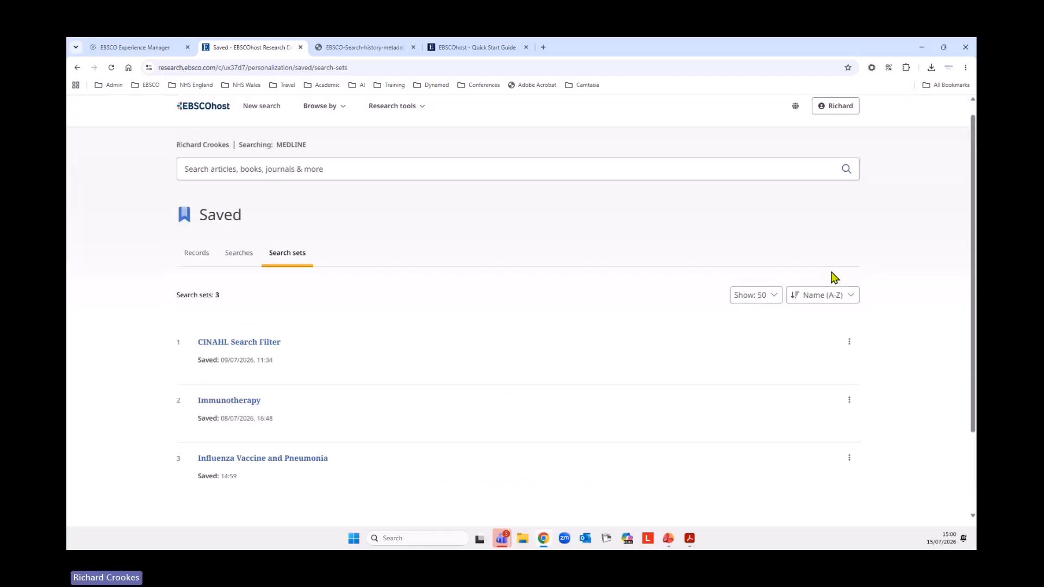
# Open the CINAHL Search Filter search set to review its query, and return to the list of search sets
pyautogui.scroll(-2, 517, 339)
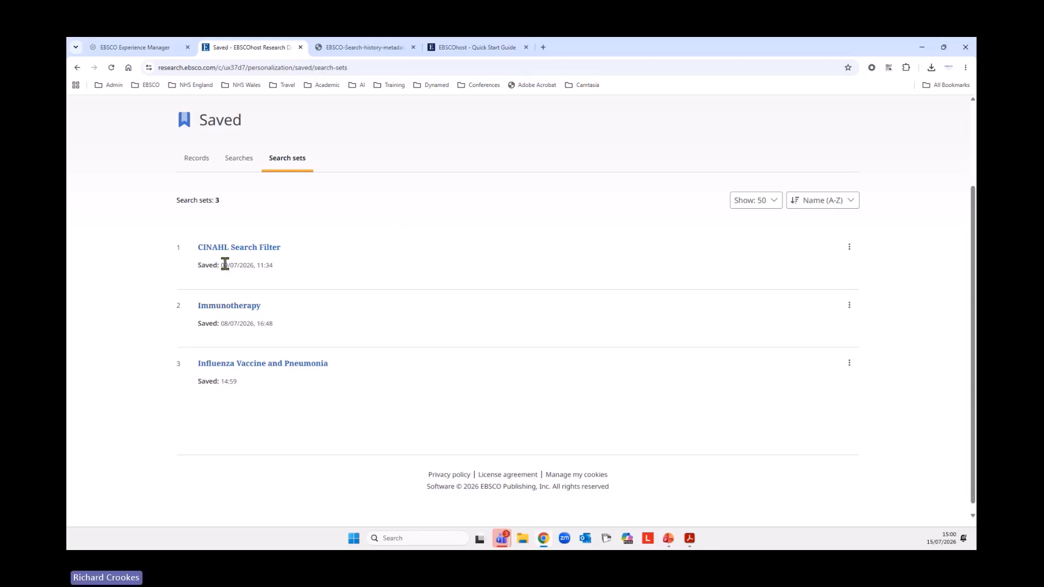
pyautogui.click(241, 250)
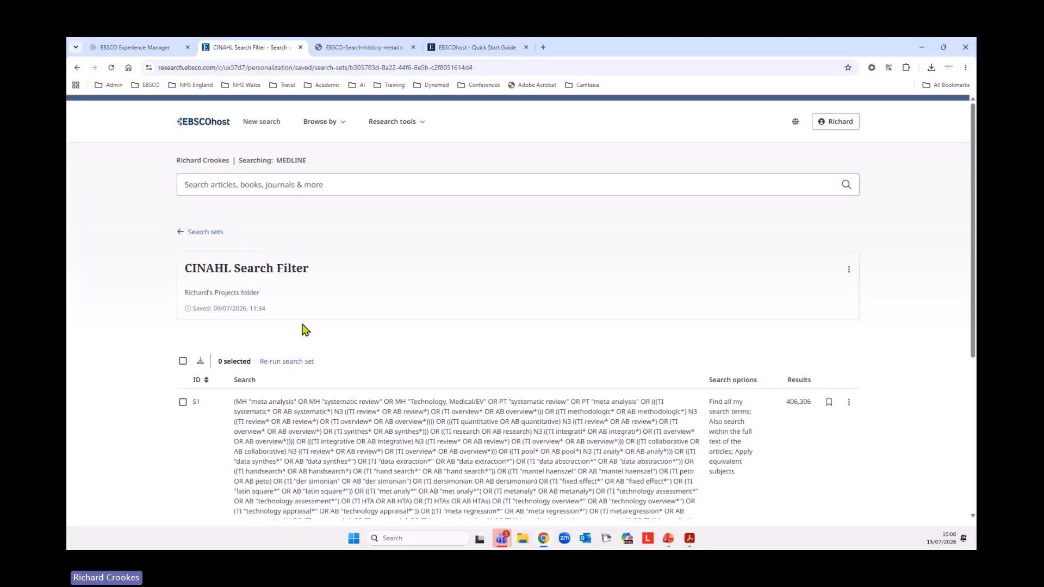
pyautogui.scroll(-5, 120, 343)
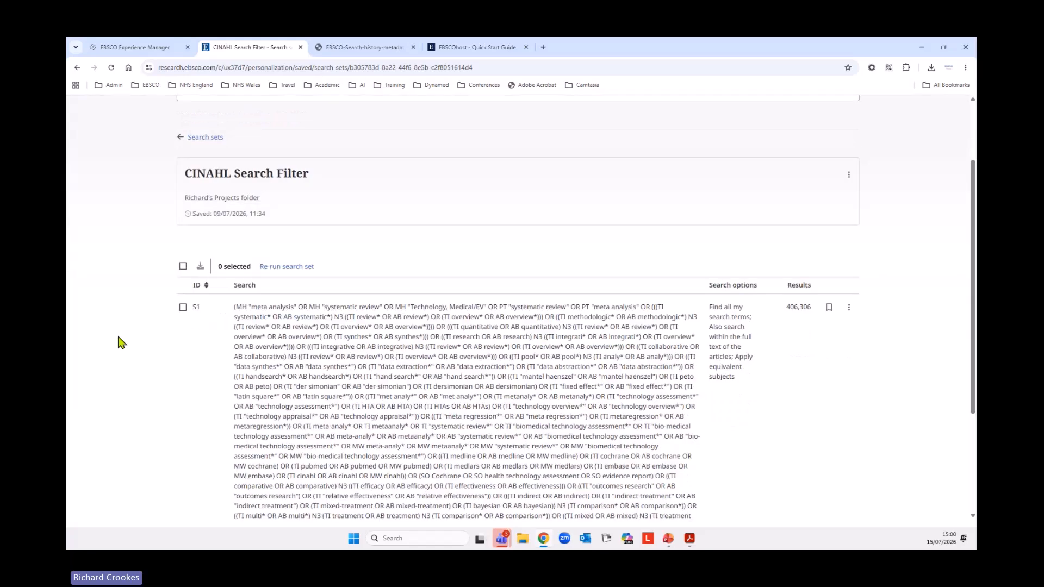
pyautogui.scroll(3, 118, 343)
pyautogui.click(203, 137)
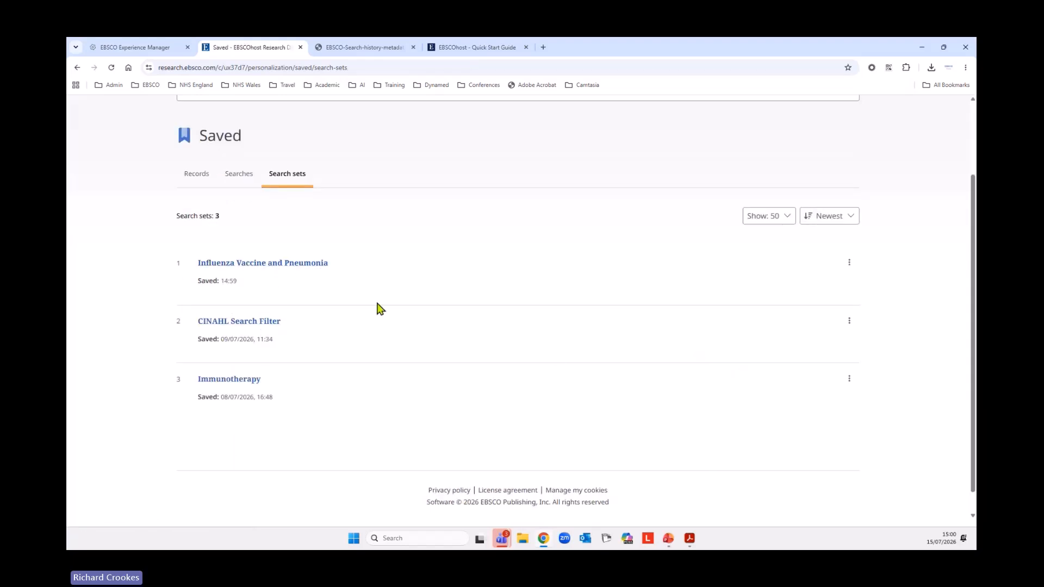
# Open the Influenza Vaccine and Pneumonia search set and review its searches sorted by ascending ID
pyautogui.click(224, 264)
pyautogui.scroll(-6, 102, 315)
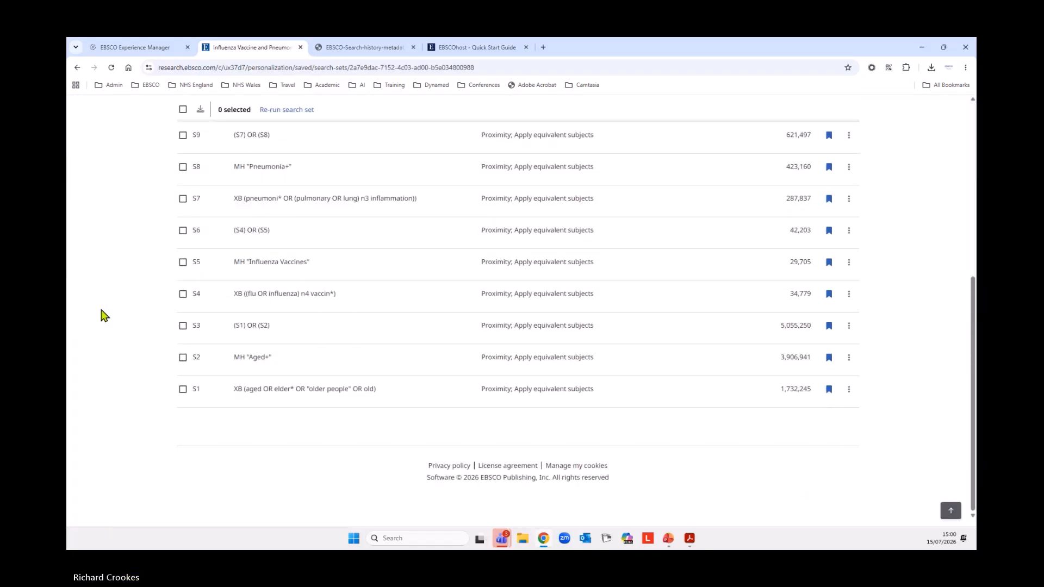
pyautogui.scroll(4, 103, 313)
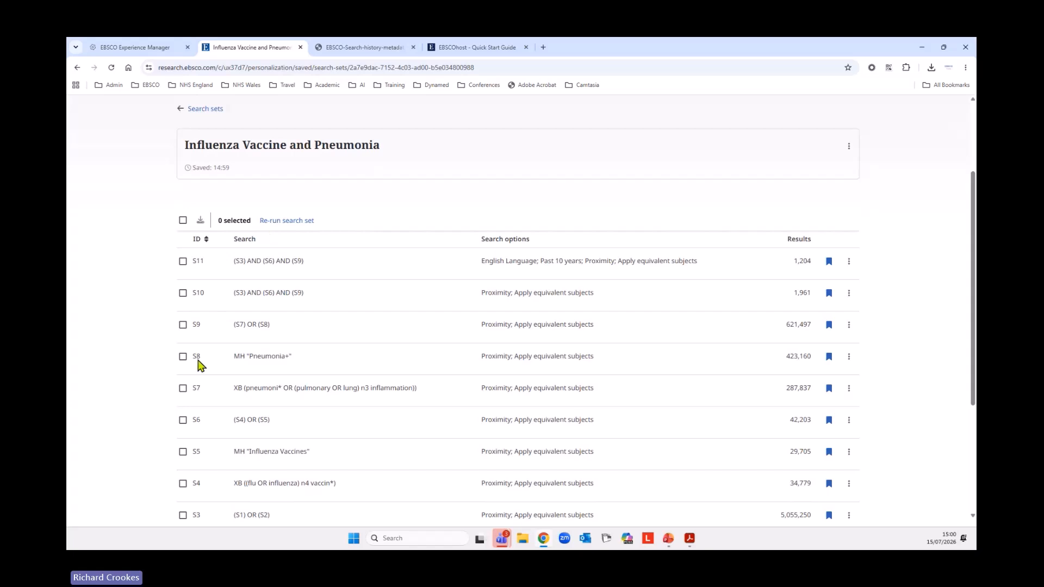
pyautogui.click(197, 240)
pyautogui.scroll(-2, 93, 300)
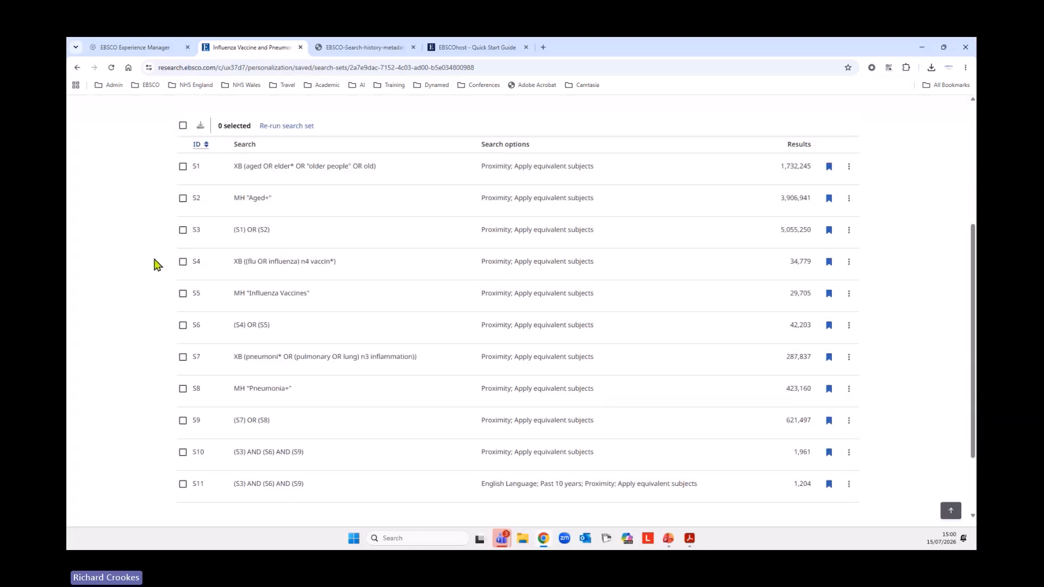
pyautogui.scroll(2, 463, 428)
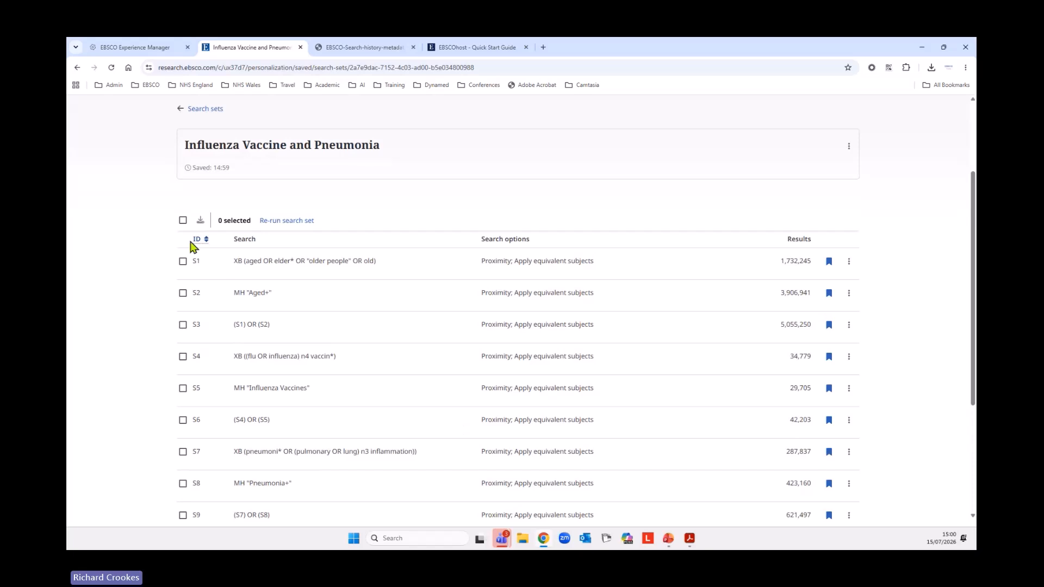
# Select all the searches in the set, and clear the selection again
pyautogui.click(184, 220)
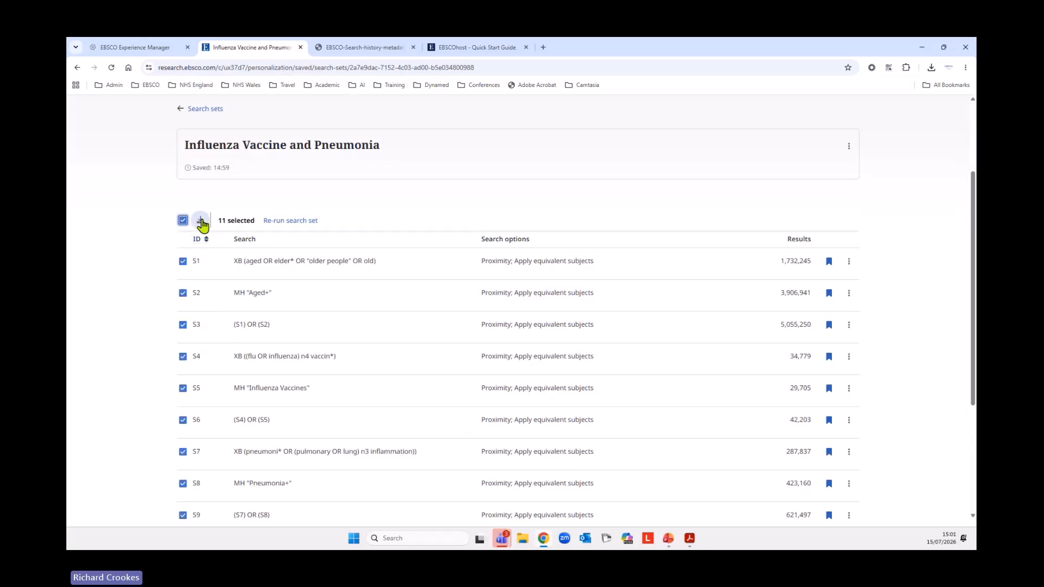
pyautogui.click(185, 221)
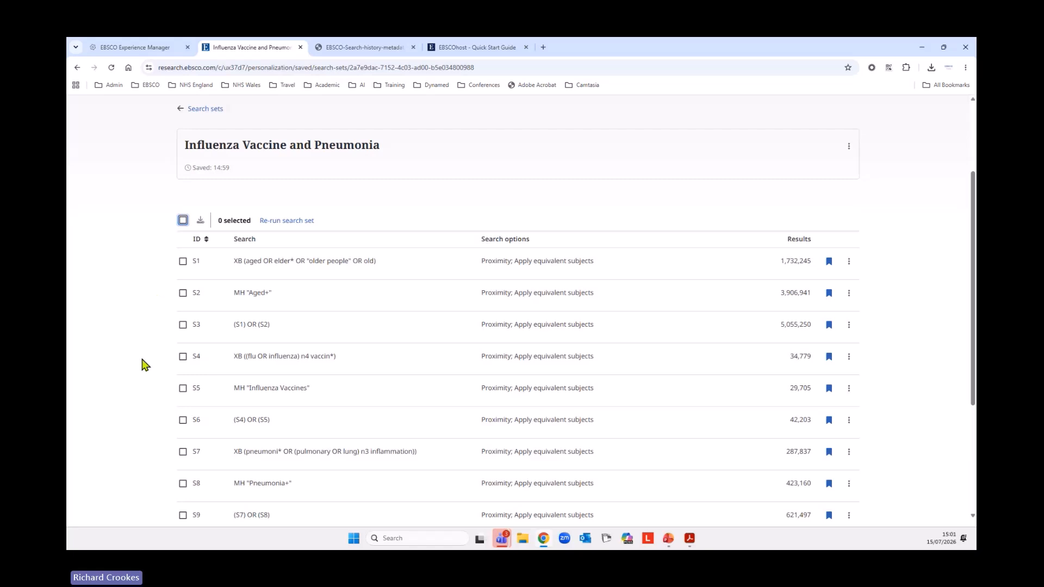
# View the search details of S4, the flu or influenza vaccine keyword search, and return to the search set
pyautogui.scroll(-1, 591, 308)
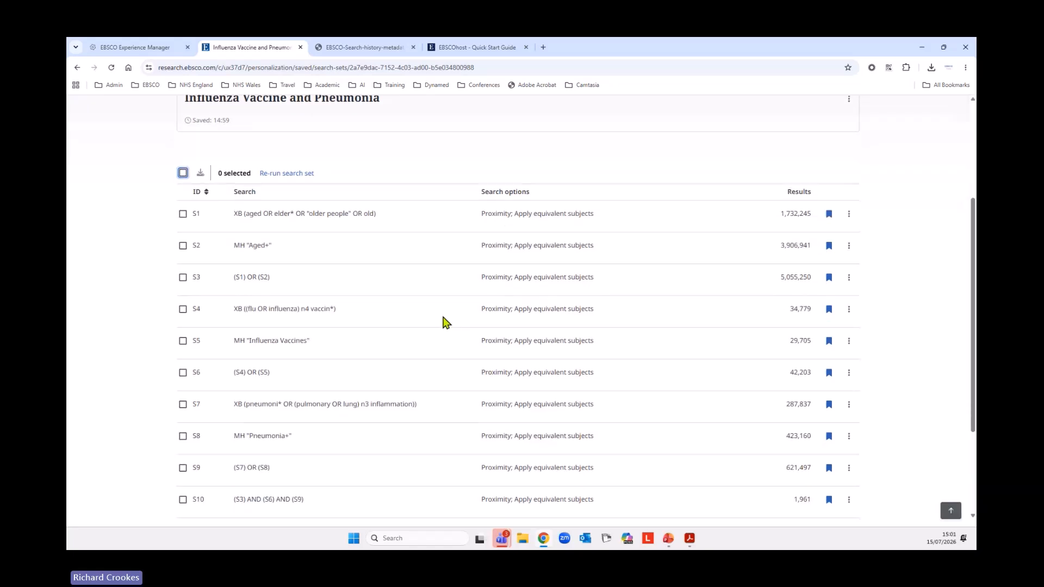
pyautogui.click(848, 313)
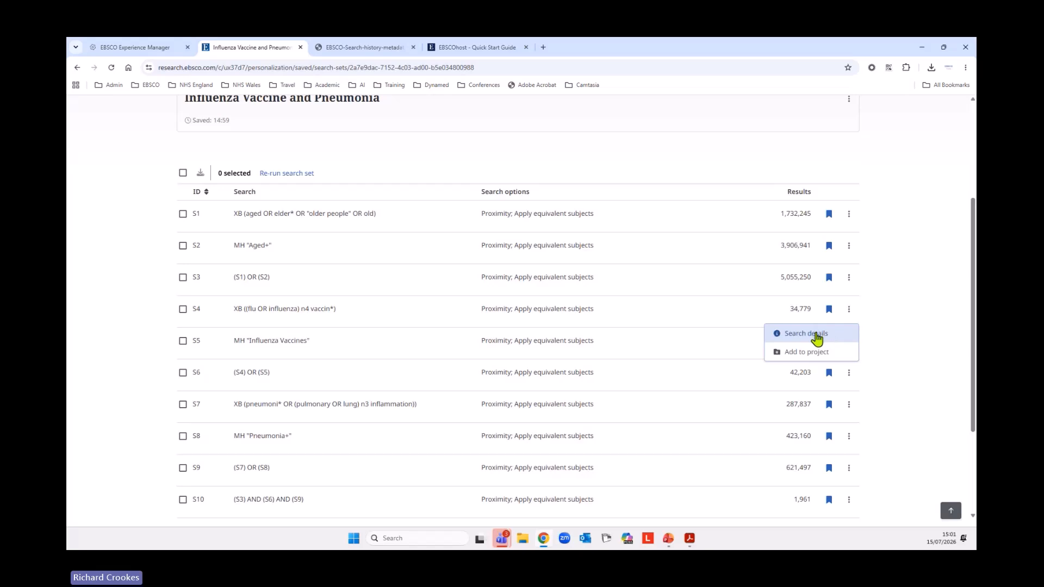
pyautogui.click(827, 336)
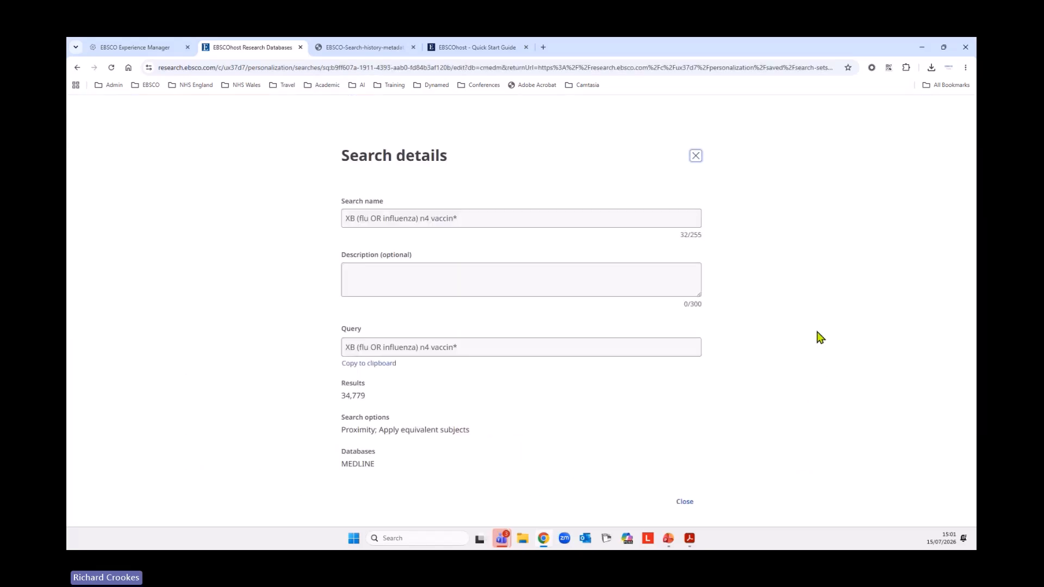
pyautogui.click(686, 502)
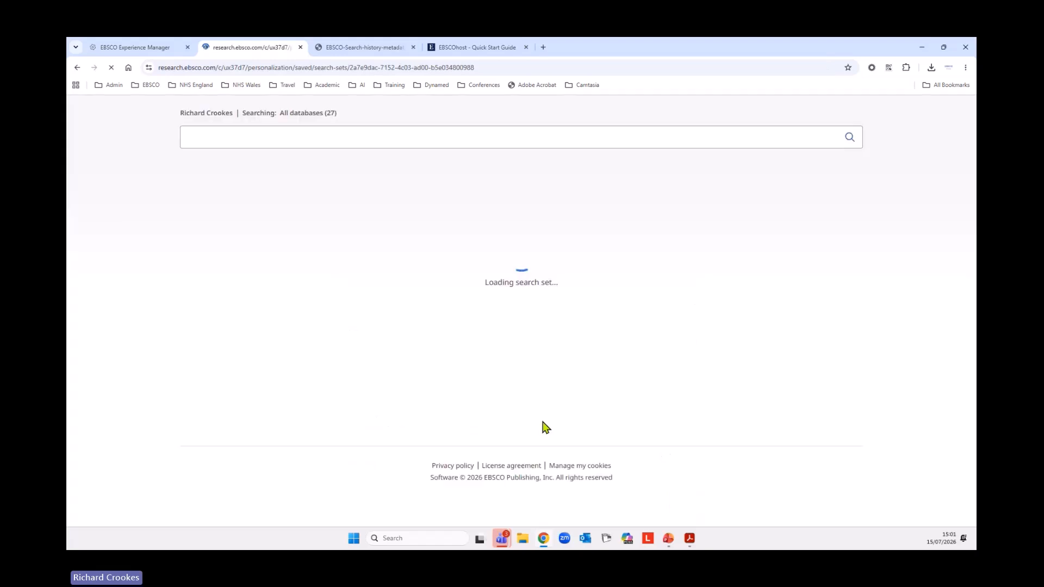
pyautogui.scroll(-2, 743, 449)
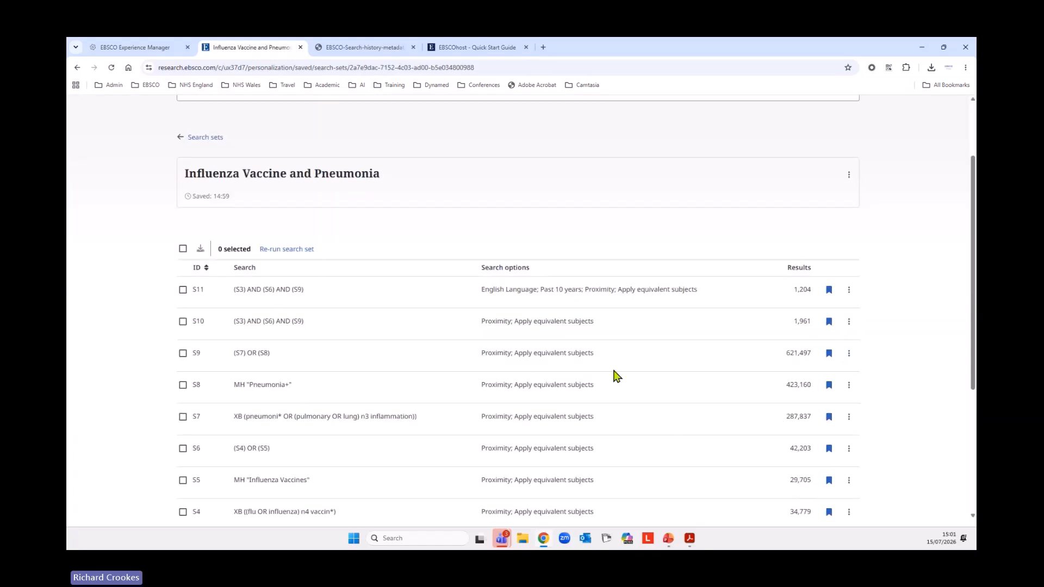
pyautogui.scroll(-1, 613, 373)
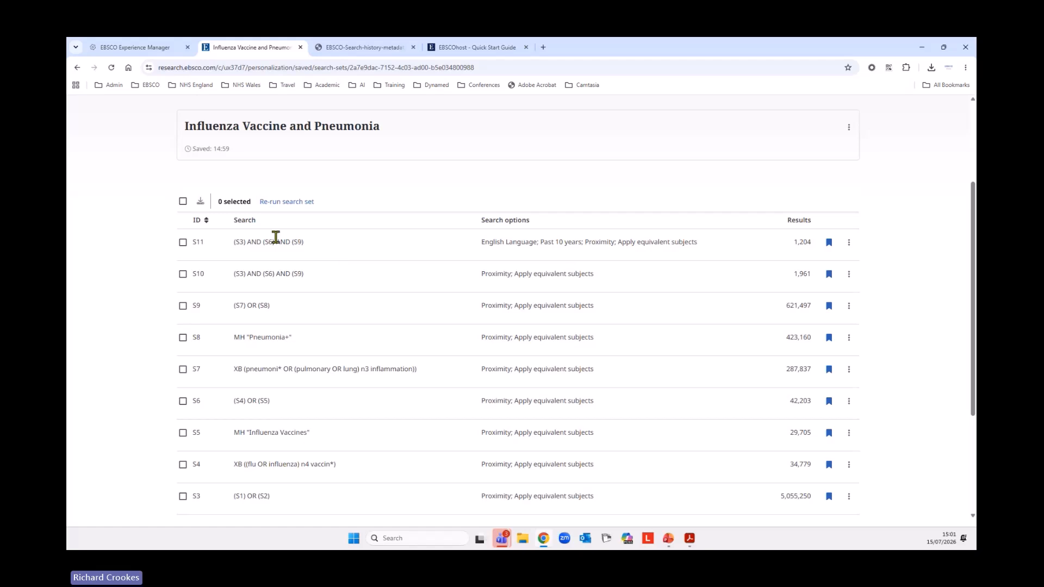
# Sort the searches in the Influenza Vaccine and Pneumonia set by ascending ID and review S1 to S11
pyautogui.click(197, 221)
pyautogui.scroll(-1, 592, 308)
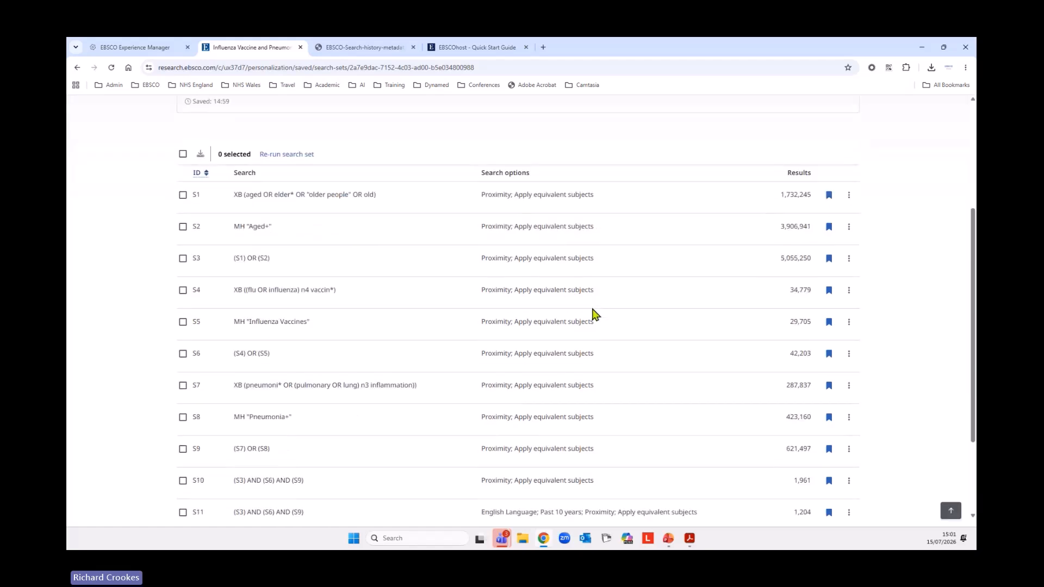
pyautogui.scroll(-1, 594, 315)
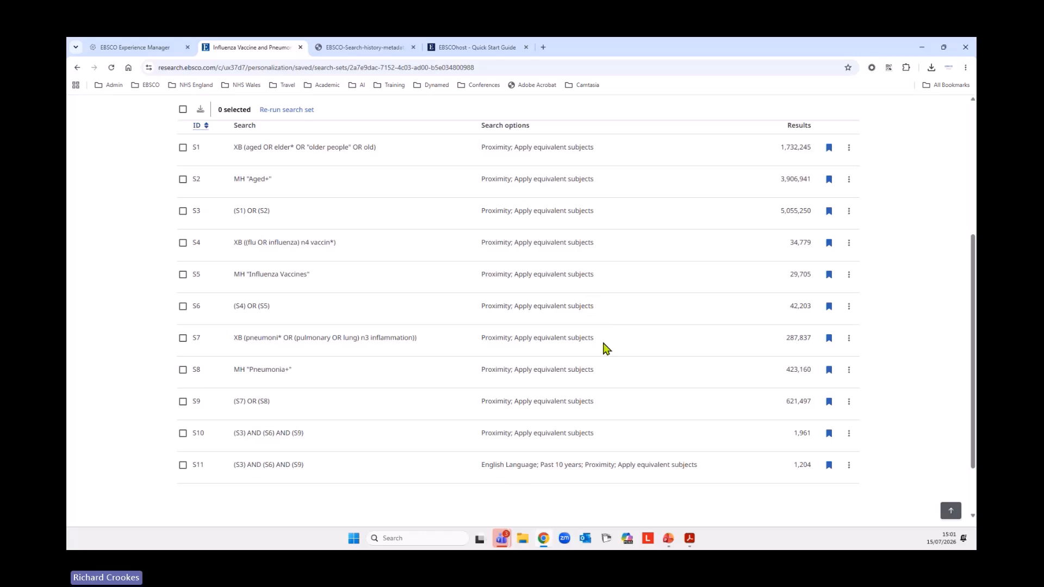
pyautogui.scroll(1, 607, 352)
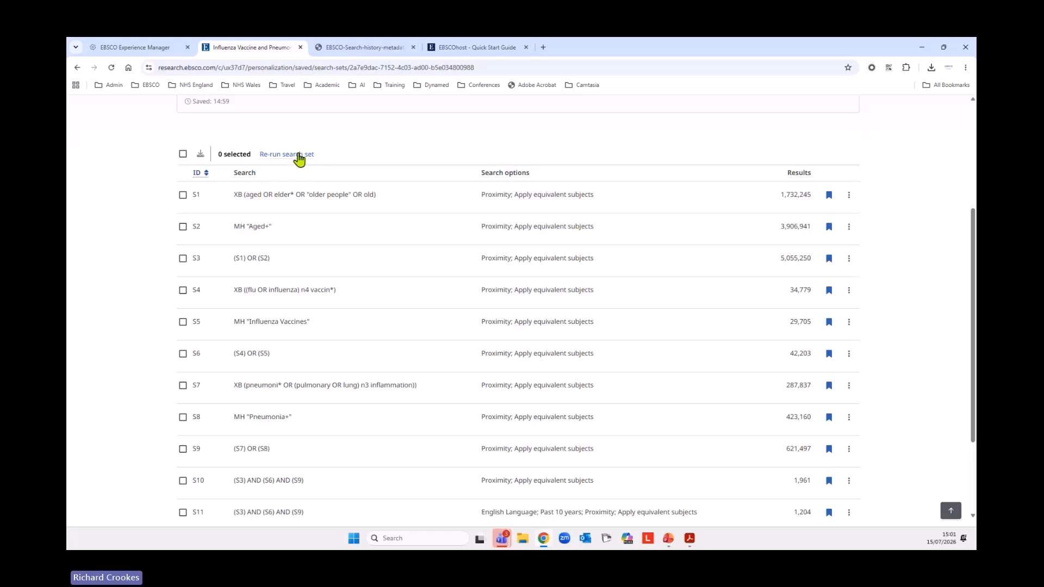
# Re-run the Influenza Vaccine and Pneumonia search set and review the searches restored to the search history
pyautogui.click(299, 156)
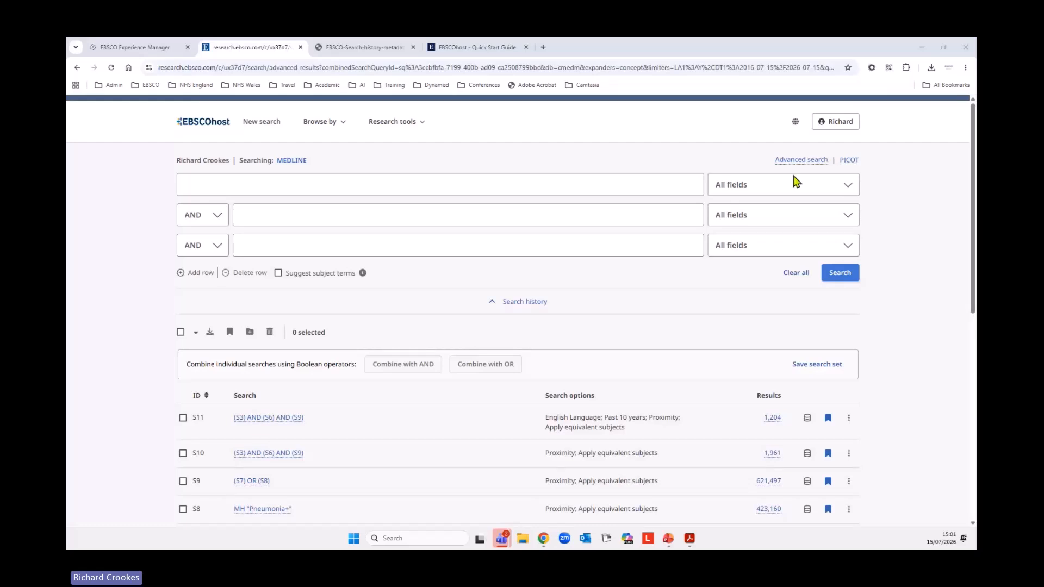
pyautogui.scroll(-4, 812, 312)
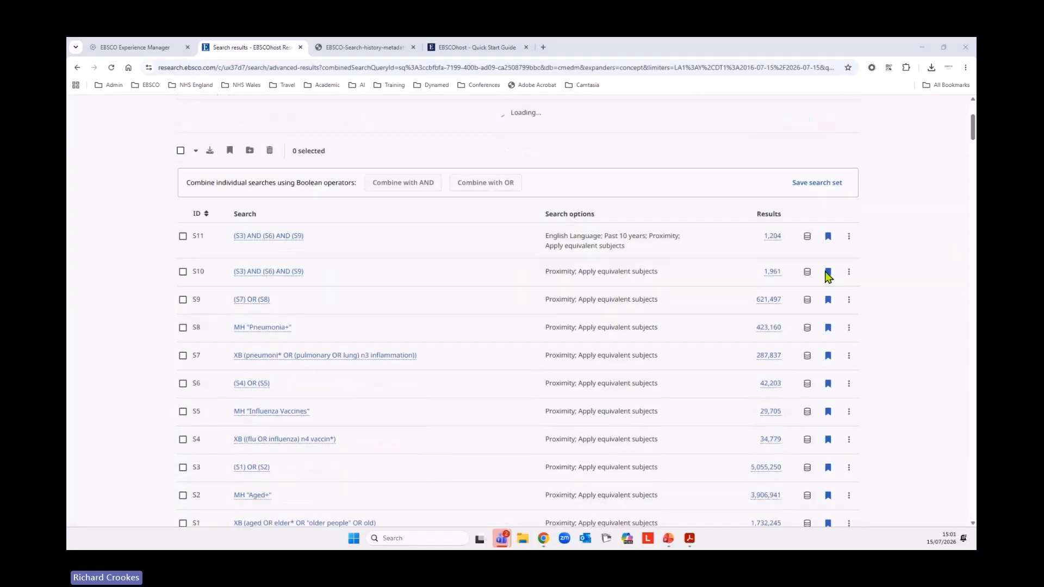
pyautogui.scroll(-2, 823, 309)
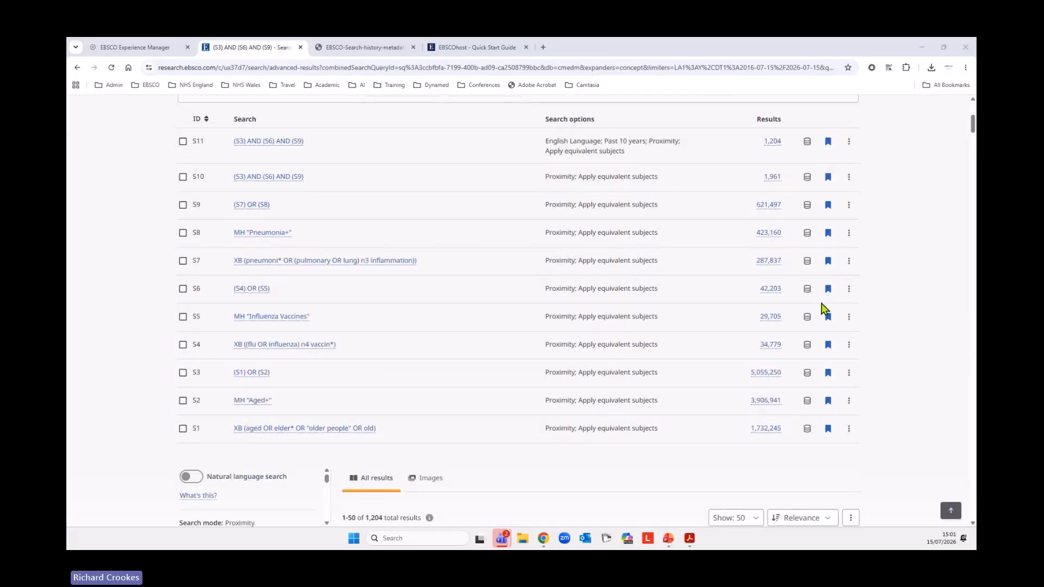
pyautogui.scroll(2, 846, 334)
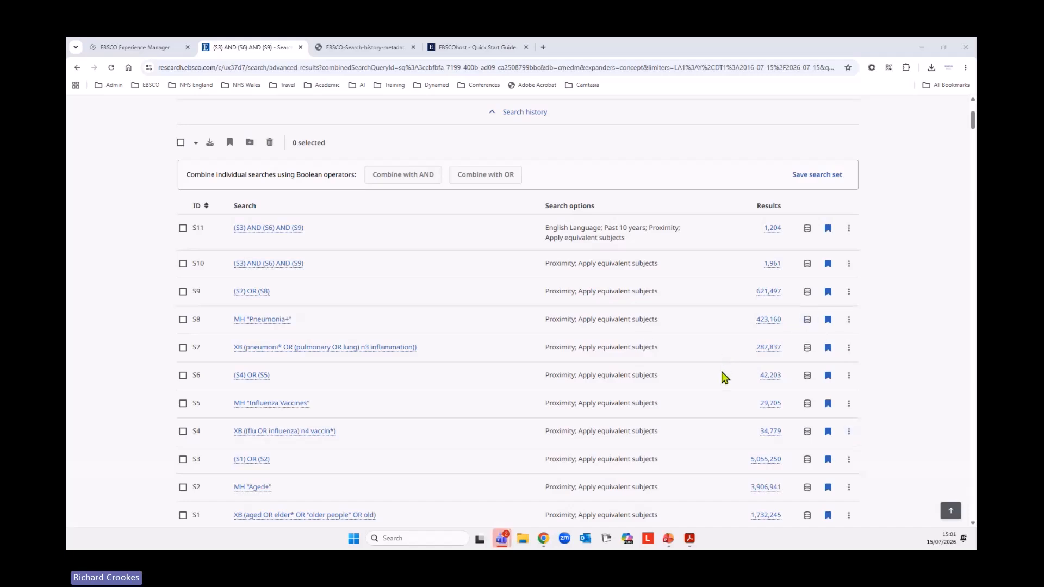
pyautogui.scroll(2, 723, 377)
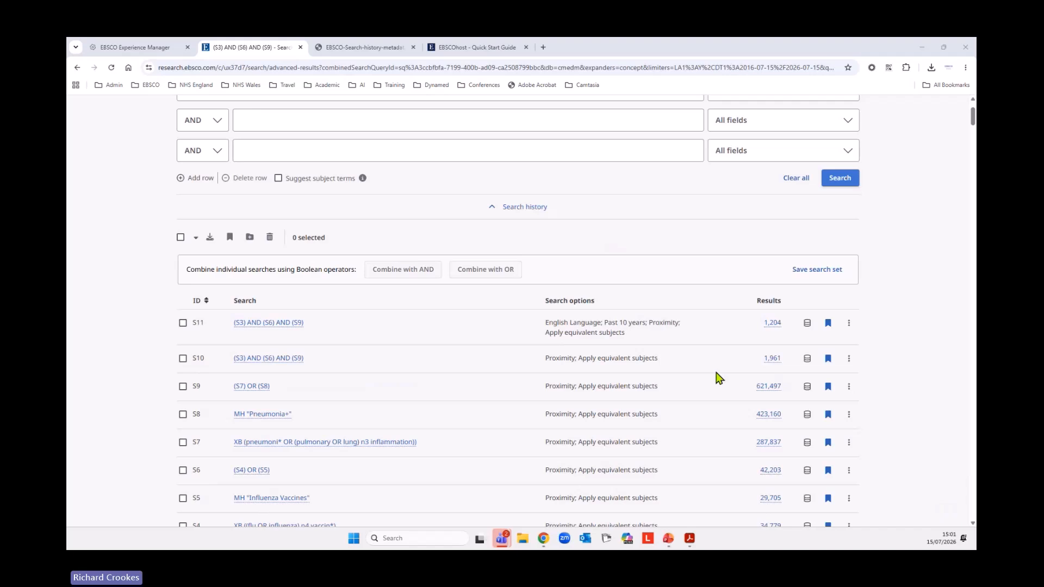
pyautogui.scroll(2, 713, 390)
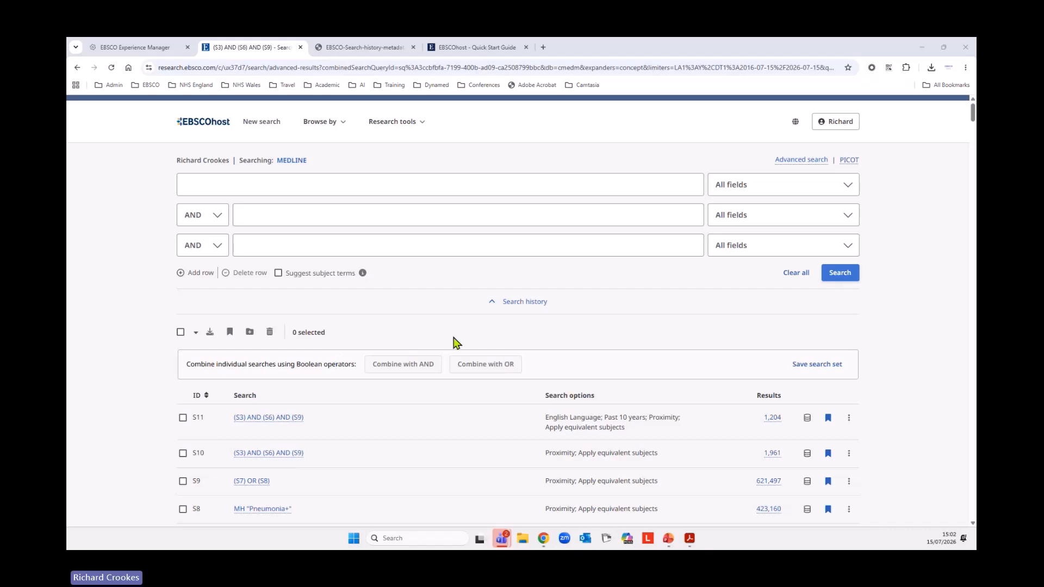
# Sort the search history by ascending ID and review the searches from S1 to S11
pyautogui.scroll(-2, 456, 343)
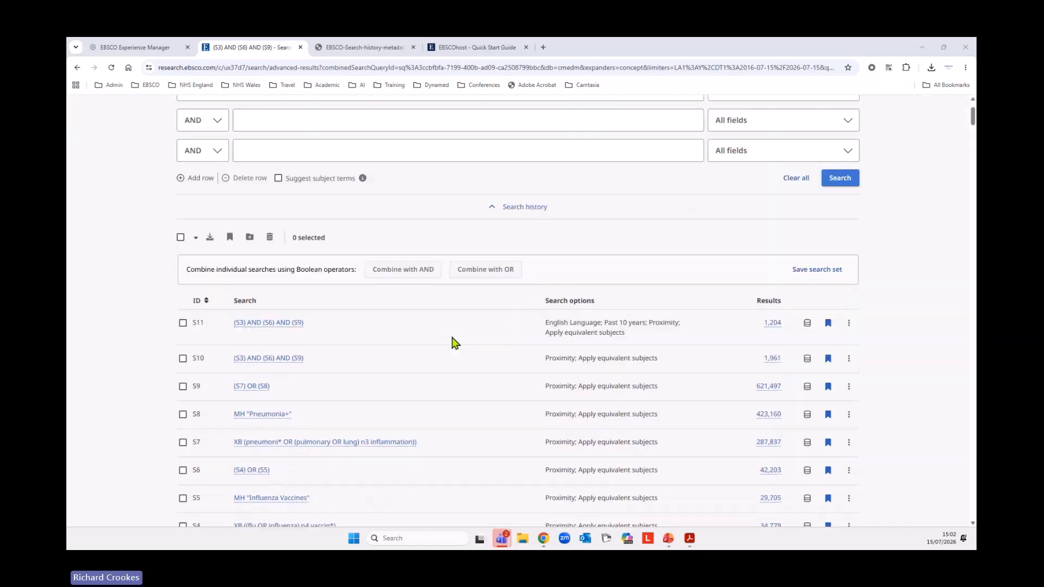
pyautogui.click(198, 304)
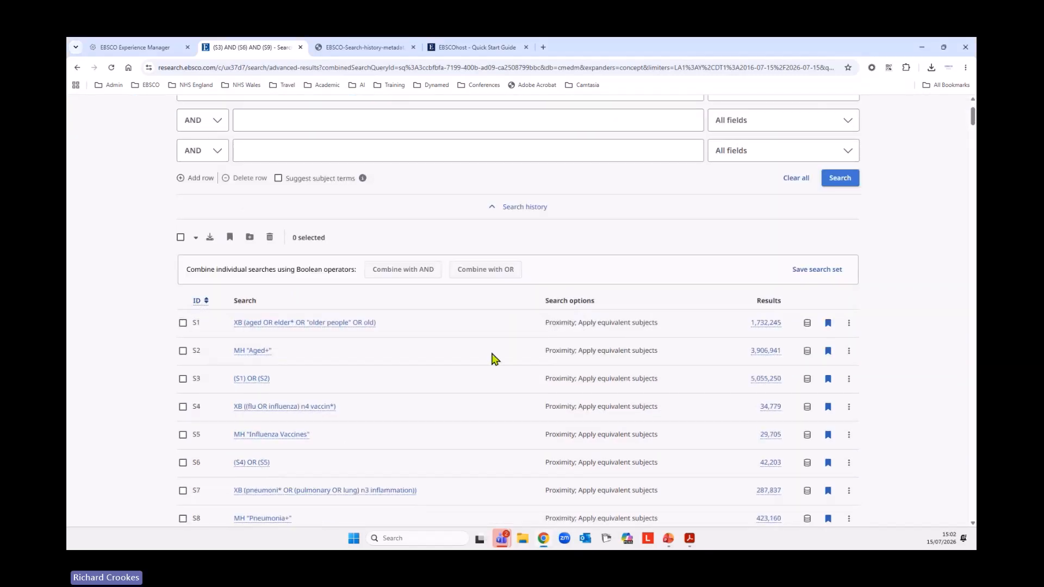
pyautogui.scroll(-1, 408, 343)
pyautogui.scroll(-4, 429, 337)
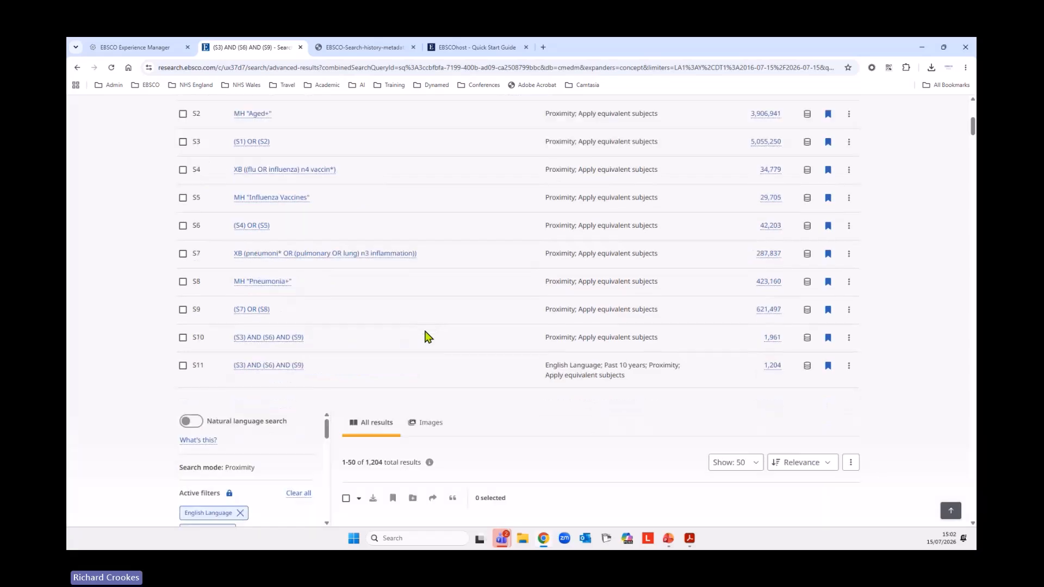
pyautogui.scroll(2, 428, 336)
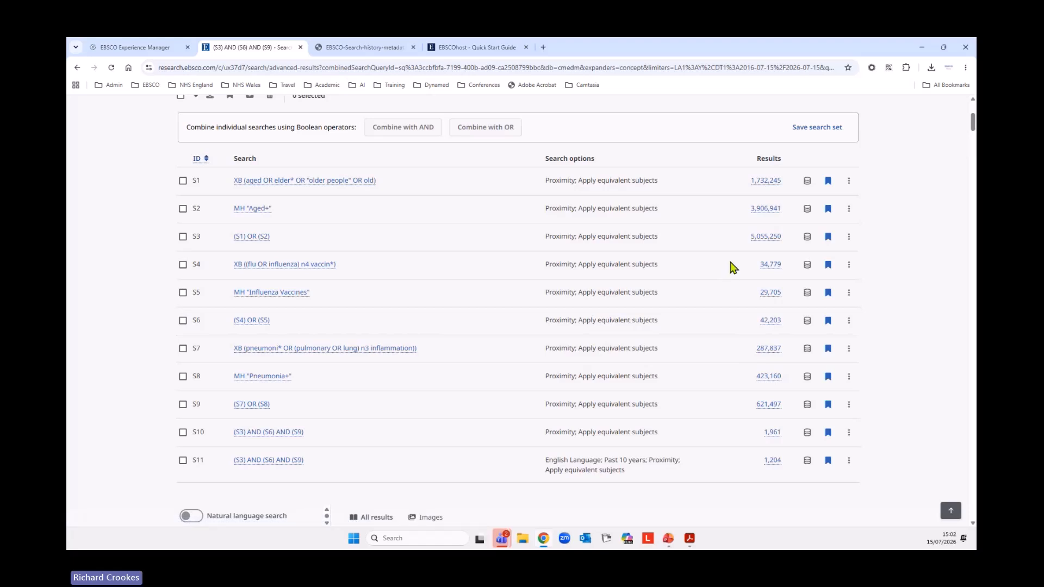
pyautogui.scroll(-1, 749, 240)
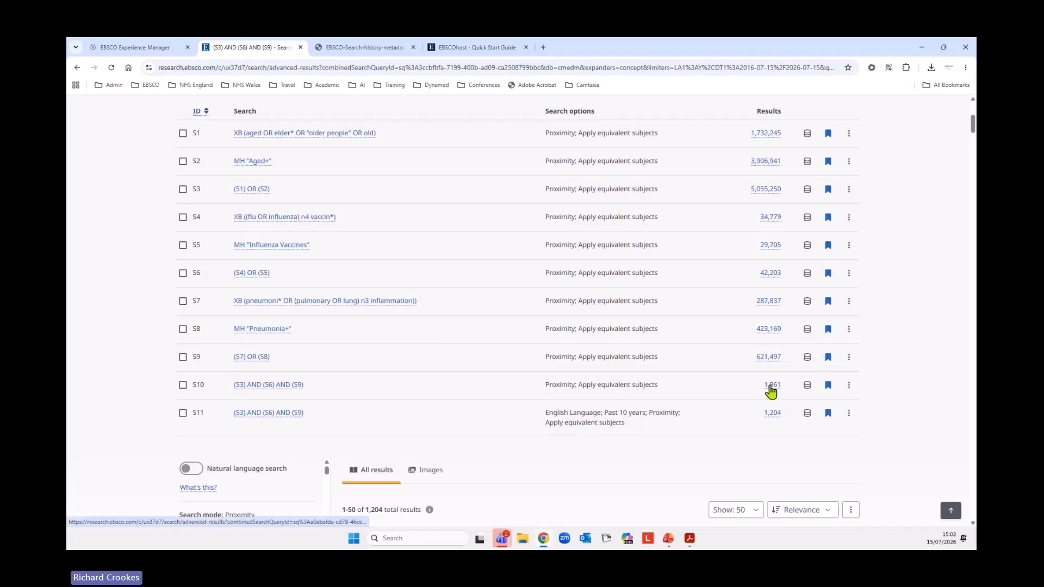
# Open the results of S10, the combined search without limiters, and look through the first articles
pyautogui.click(770, 386)
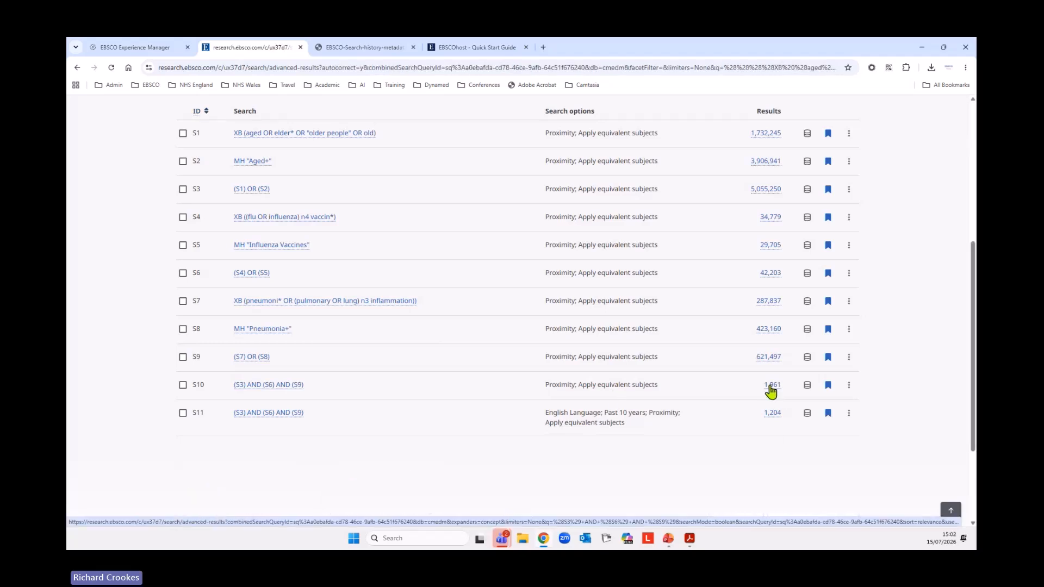
pyautogui.scroll(-3, 710, 280)
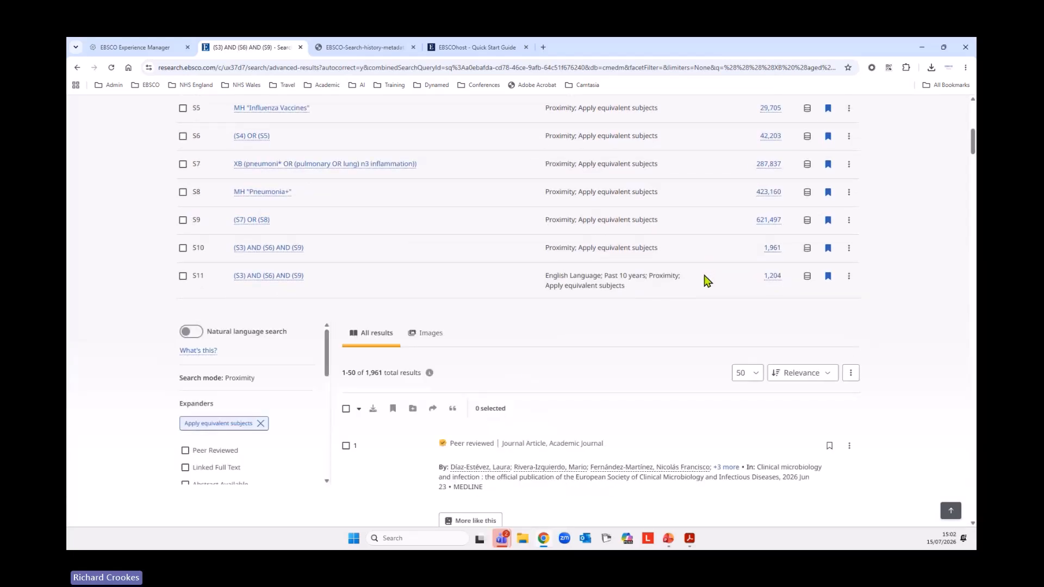
pyautogui.scroll(-3, 705, 281)
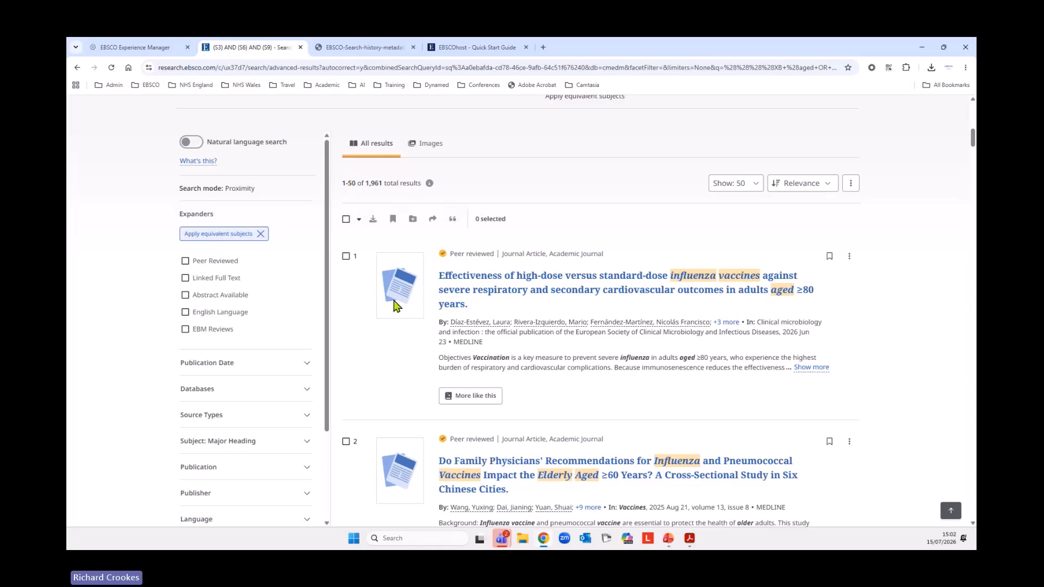
pyautogui.scroll(-1, 475, 375)
pyautogui.scroll(-3, 419, 401)
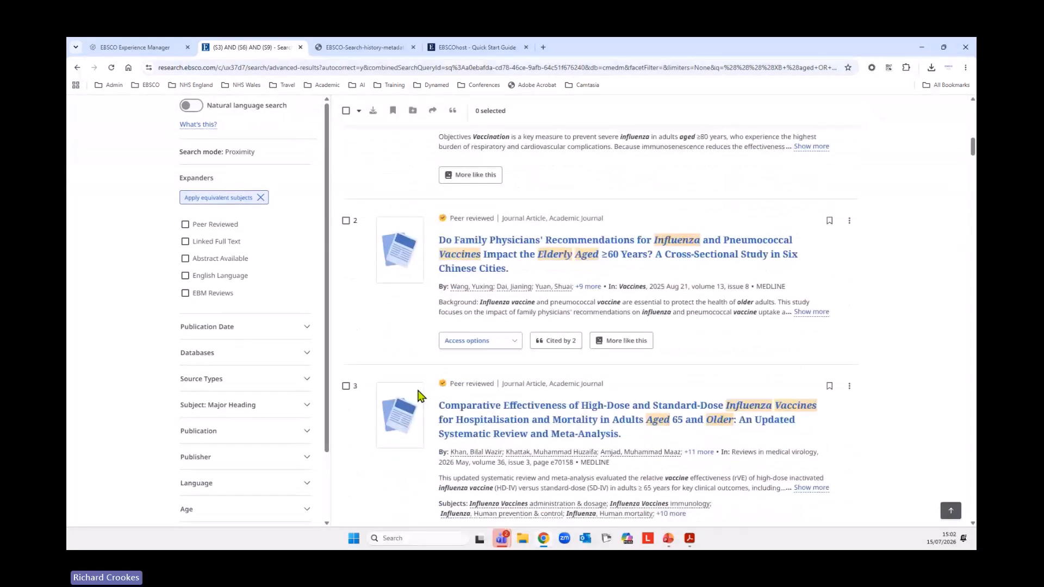
pyautogui.scroll(3, 419, 395)
pyautogui.scroll(3, 419, 394)
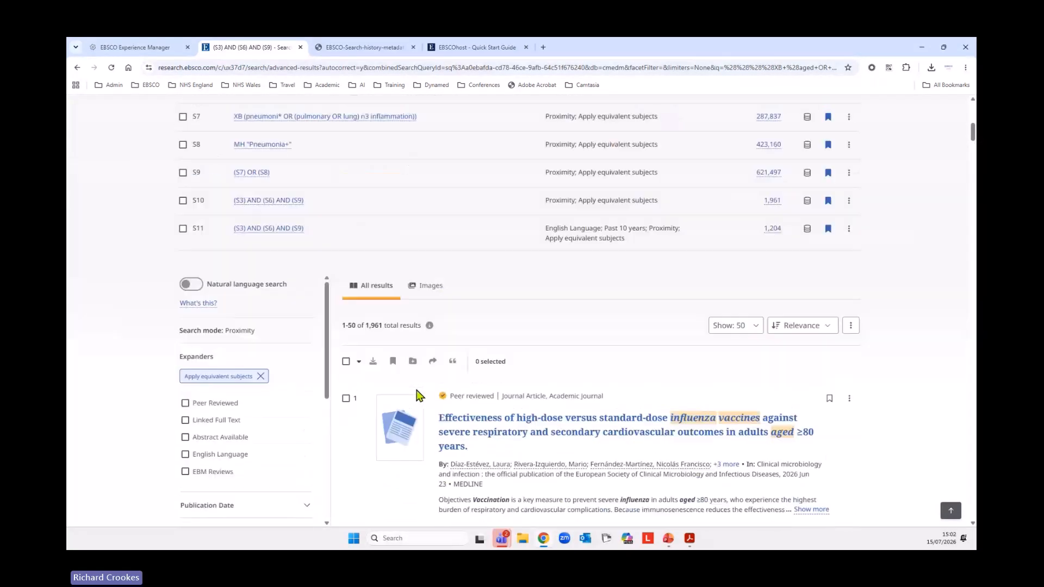
pyautogui.scroll(3, 401, 400)
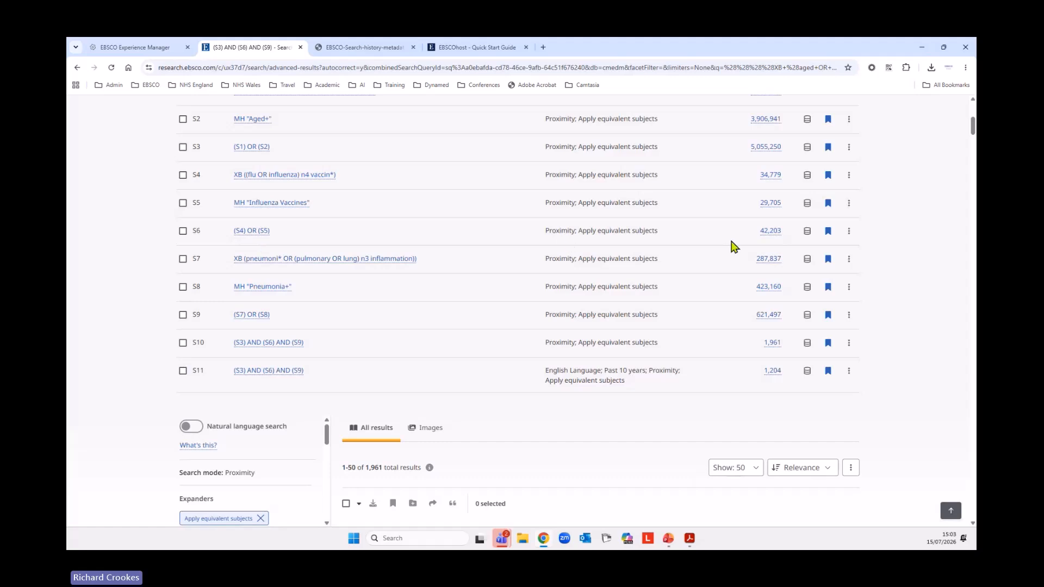
# Open the results of S6, the combined influenza vaccine search, and return to the search history list
pyautogui.click(772, 234)
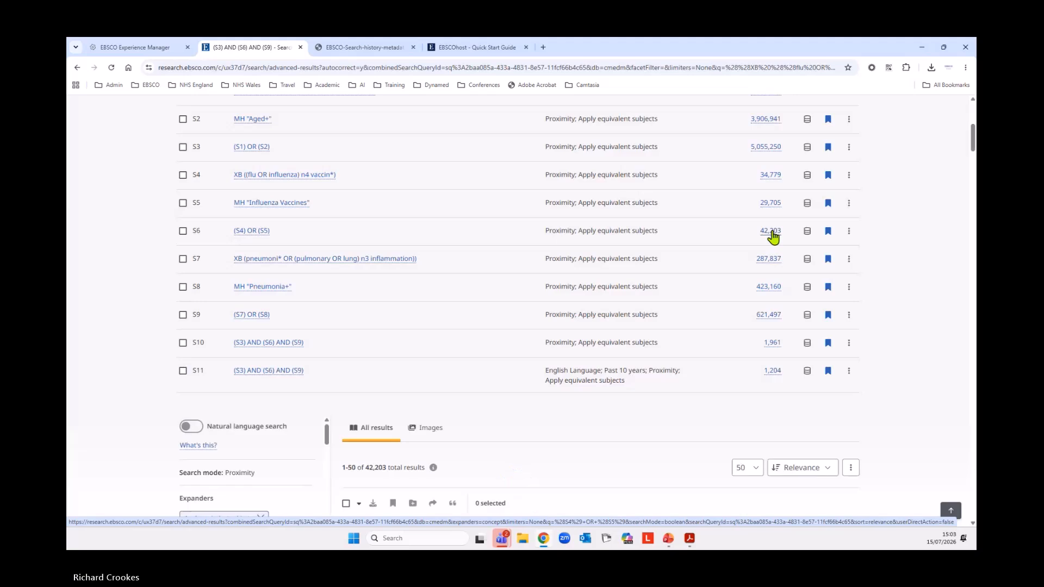
pyautogui.scroll(-2, 609, 413)
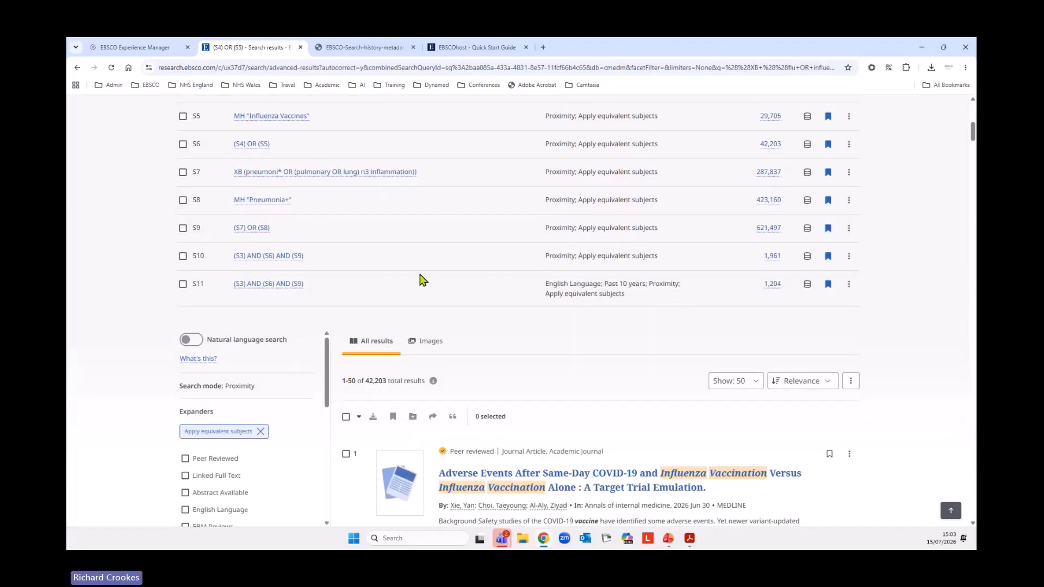
pyautogui.scroll(-1, 430, 266)
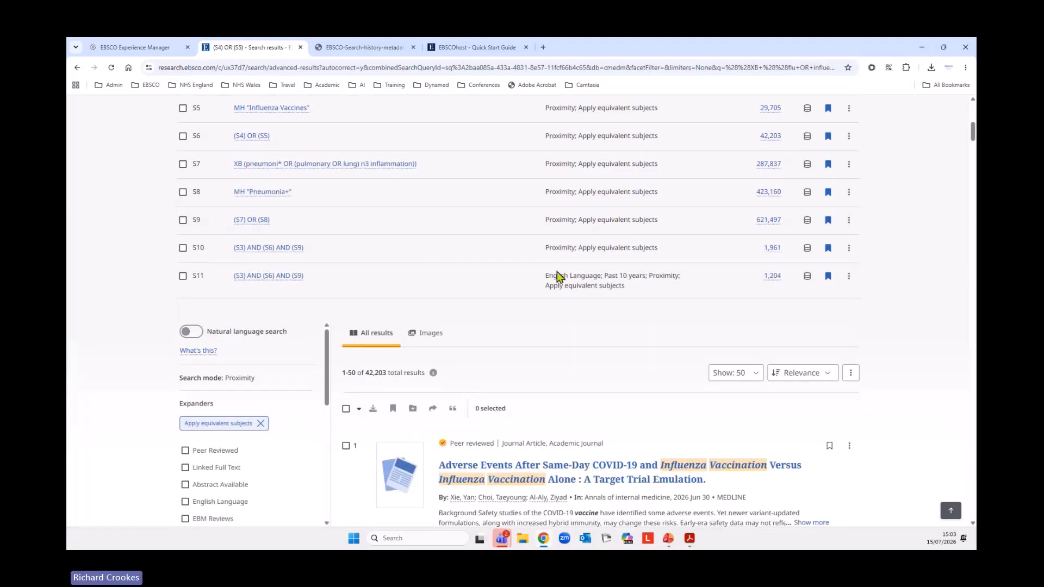
pyautogui.scroll(3, 646, 349)
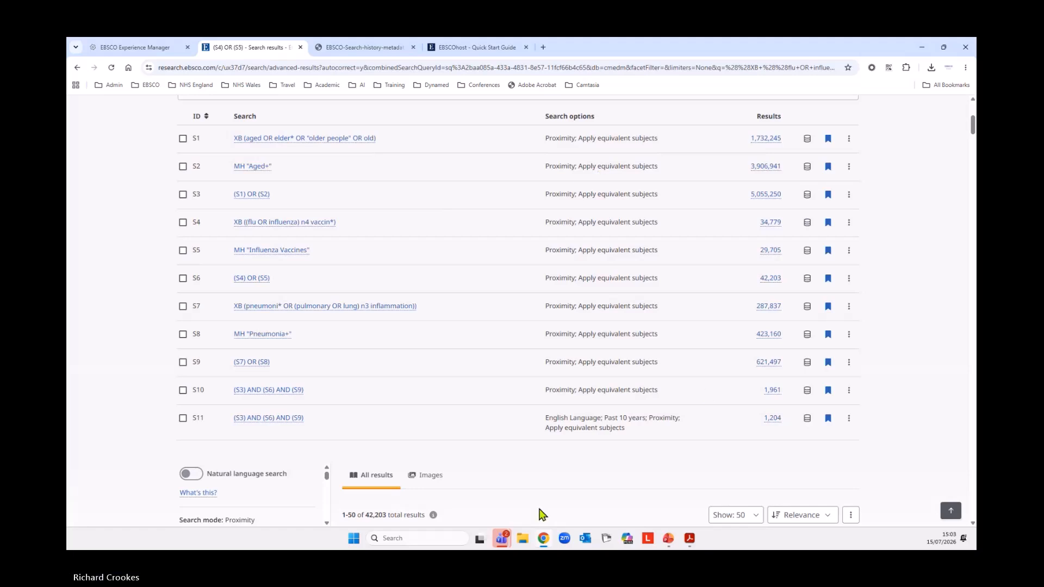
pyautogui.scroll(-1, 603, 447)
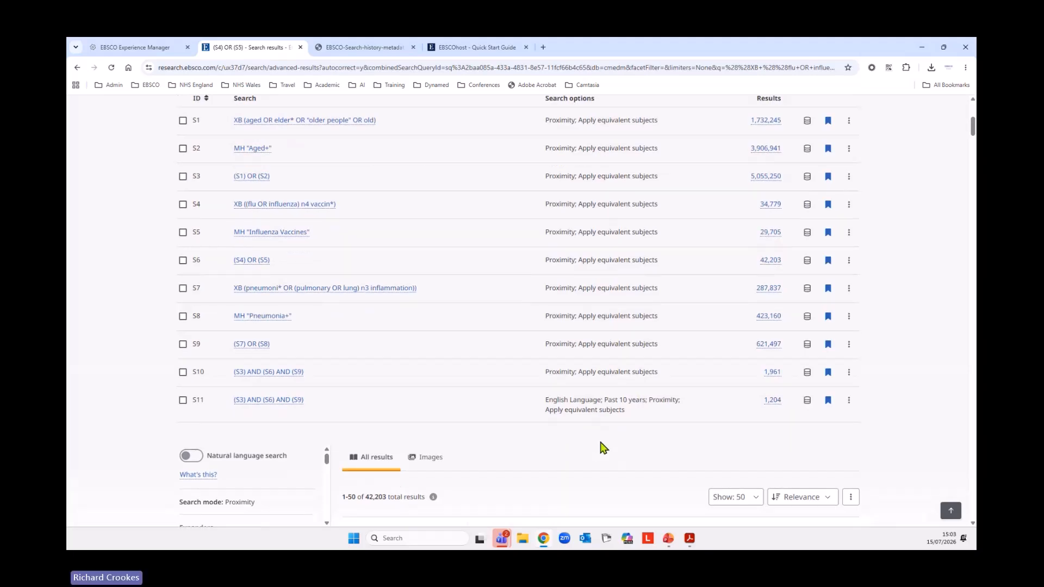
# Open the results of S11, the combined search limited to English Language and the past 10 years
pyautogui.scroll(-3, 603, 447)
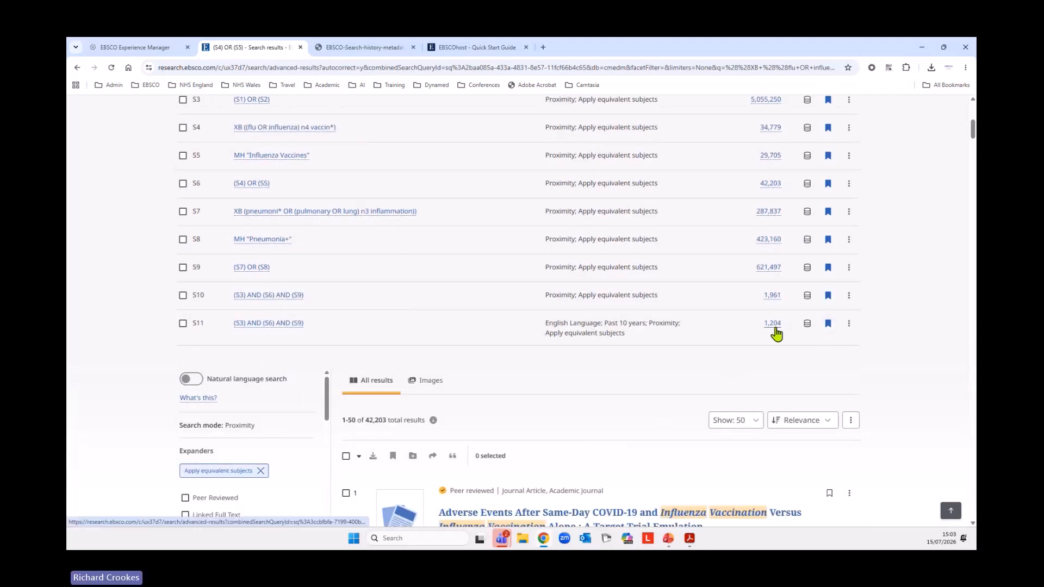
pyautogui.click(776, 326)
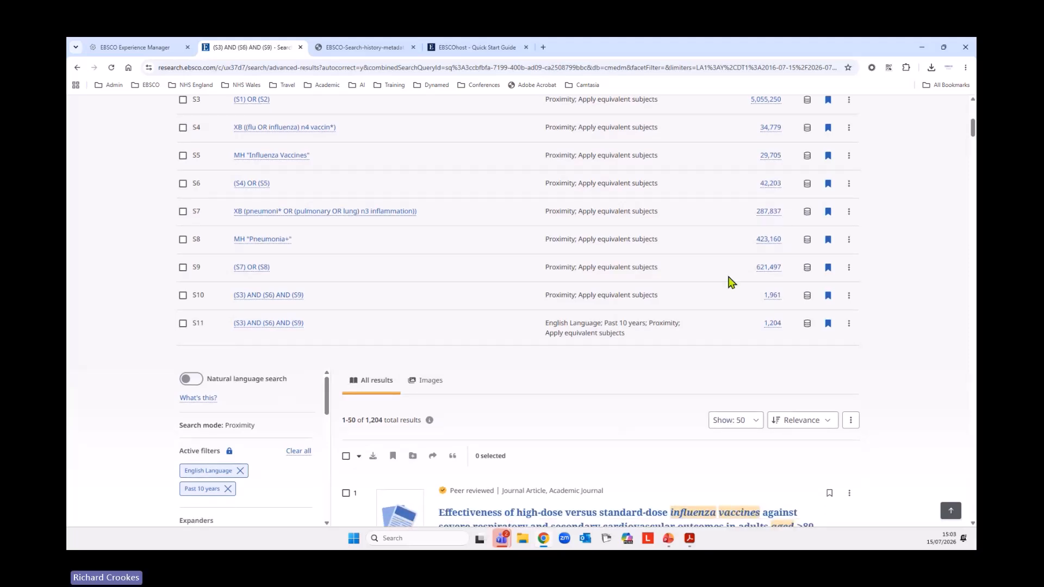
pyautogui.scroll(3, 678, 361)
pyautogui.scroll(5, 671, 368)
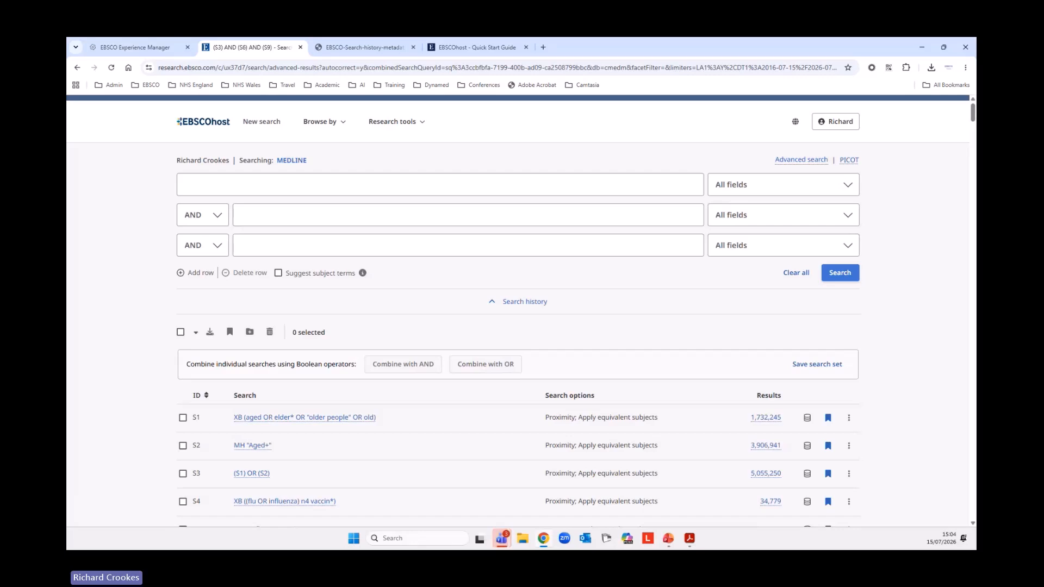
# View the actions available for S1, the older people keyword search, in the search history
pyautogui.scroll(-3, 848, 332)
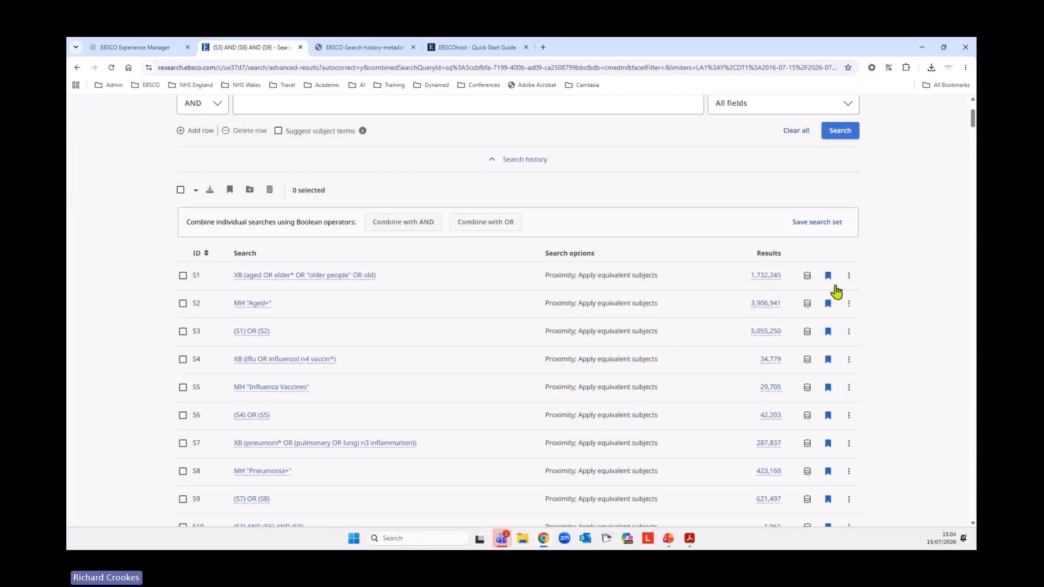
pyautogui.click(849, 276)
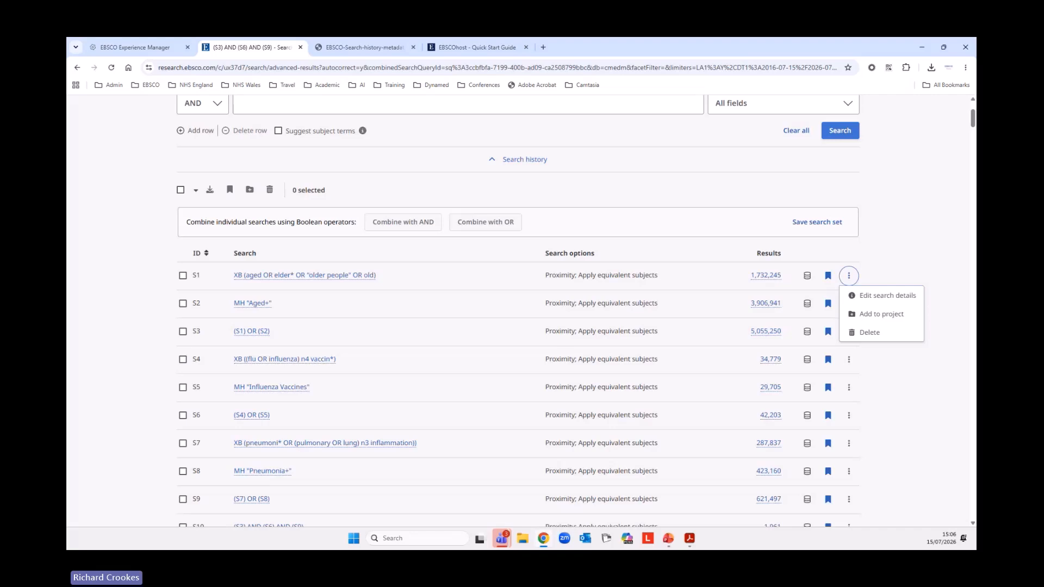
pyautogui.scroll(-4, 445, 305)
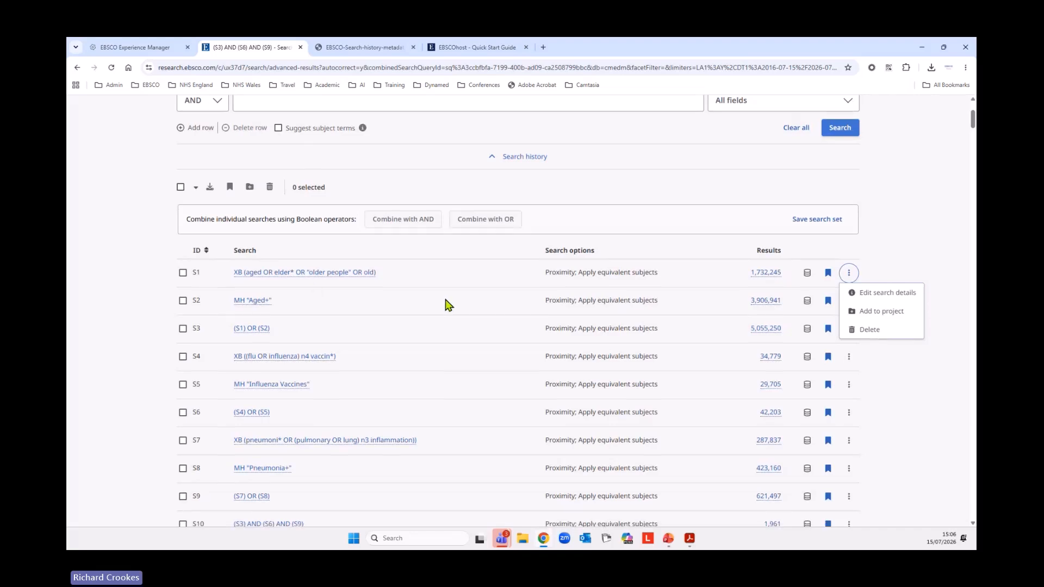
# Select all 50 results on the page, view their citation export options, and close the Cite dialog
pyautogui.scroll(-4, 456, 288)
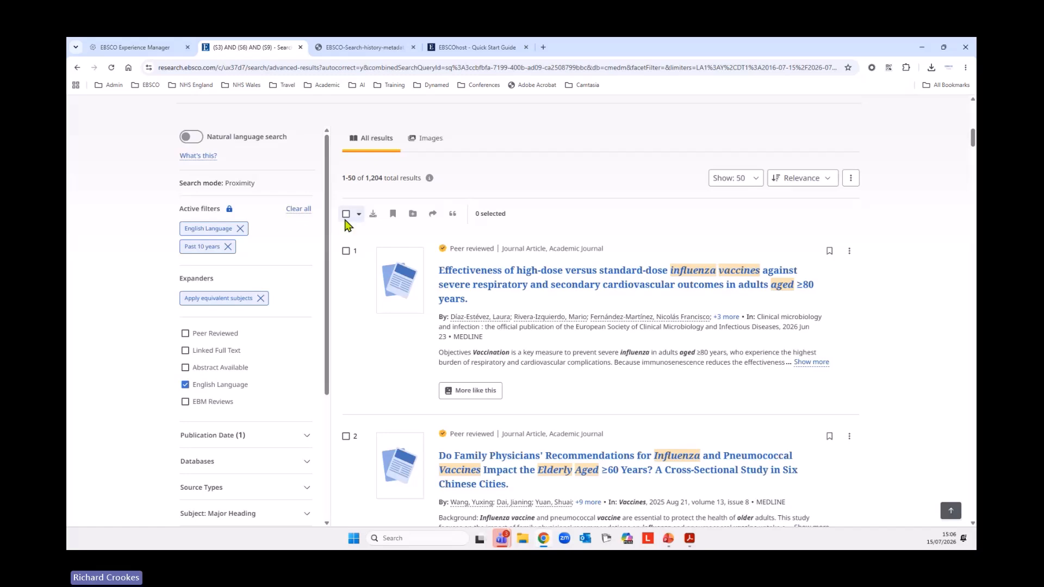
pyautogui.click(346, 214)
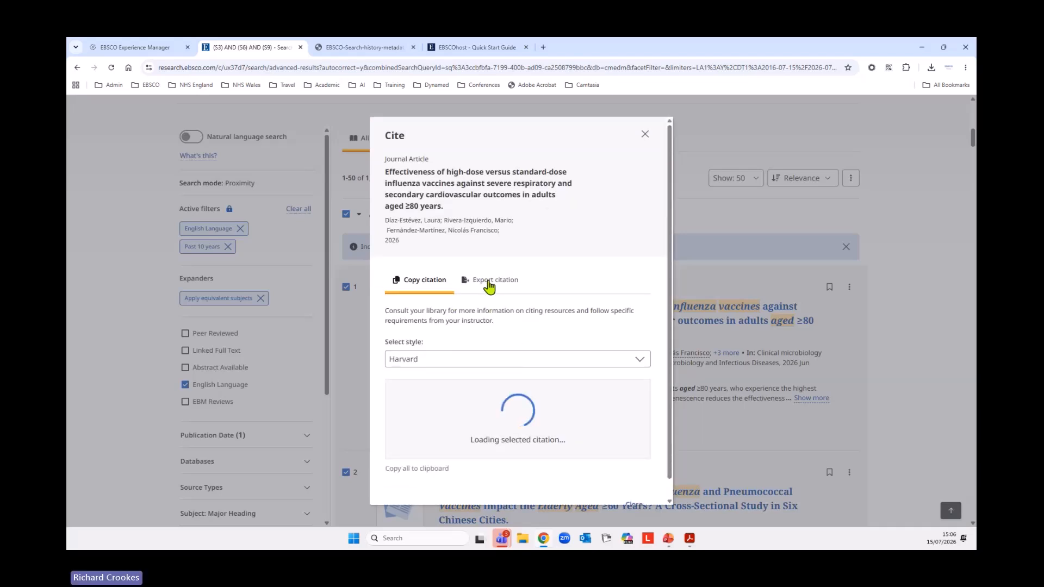
pyautogui.click(488, 287)
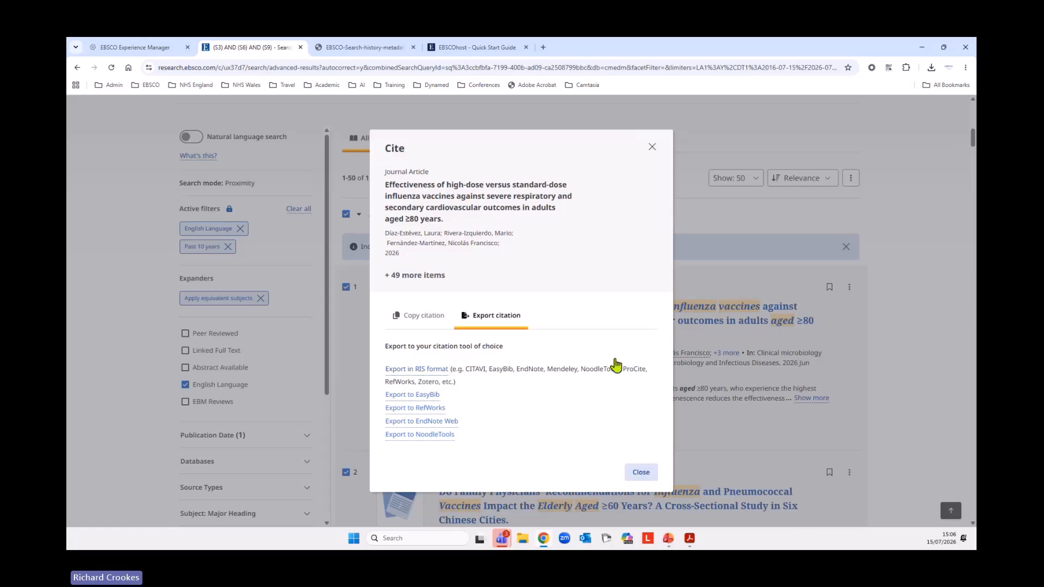
pyautogui.click(836, 325)
# View the citation export options for the first article in the results and close the Cite dialog
pyautogui.click(849, 287)
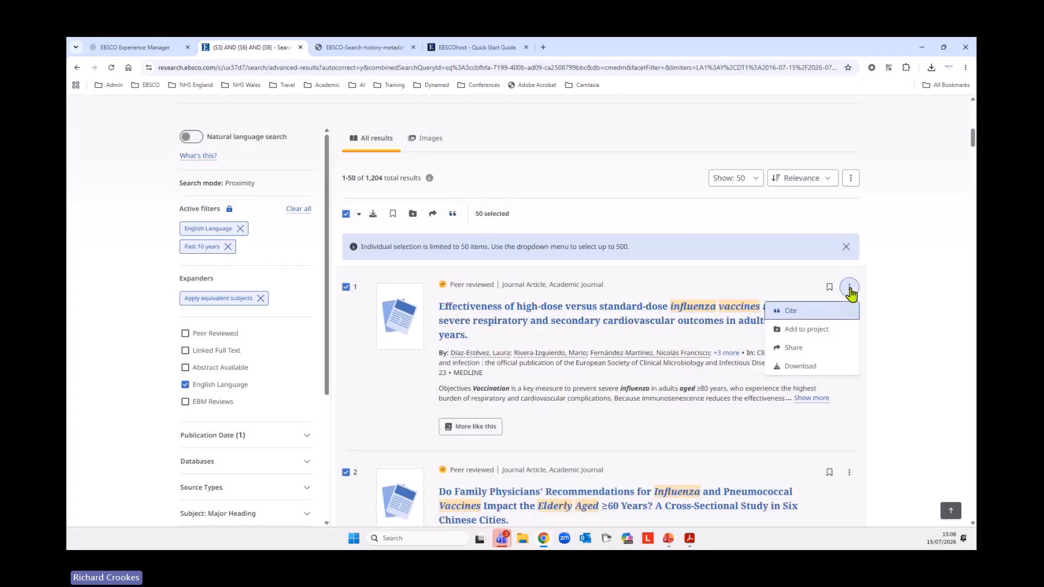
pyautogui.click(793, 314)
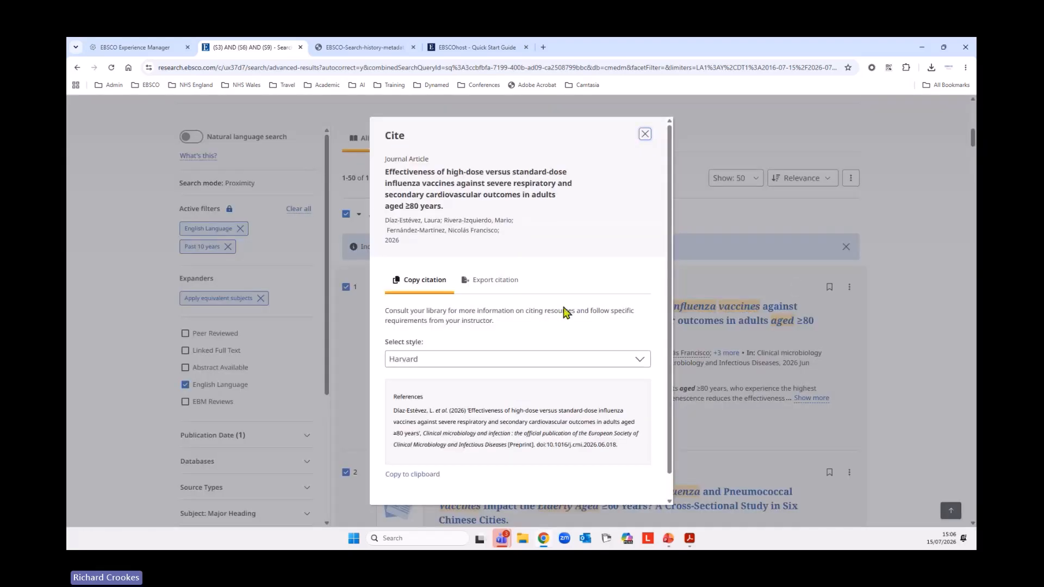
pyautogui.click(493, 294)
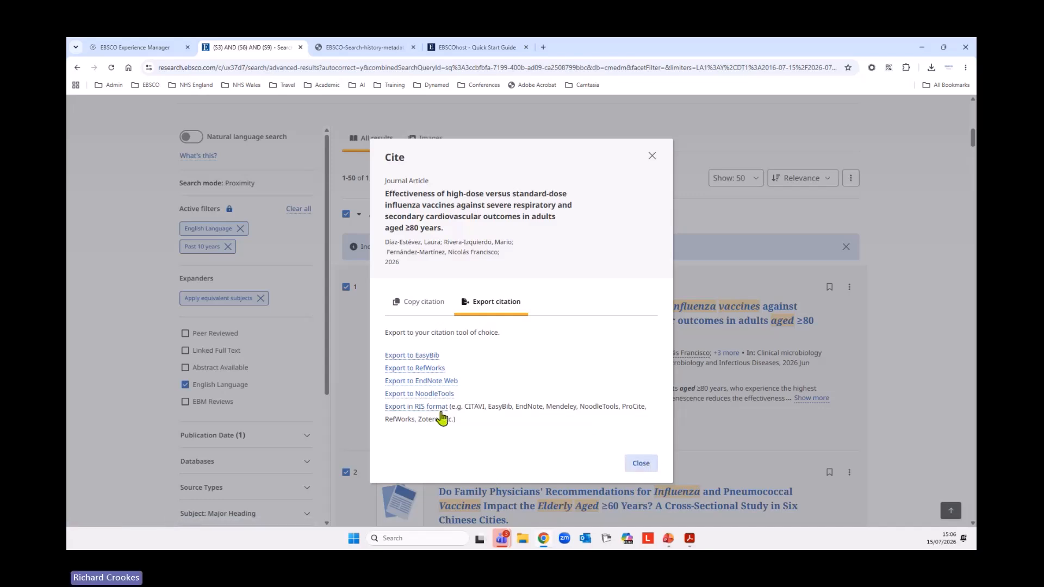
pyautogui.click(134, 314)
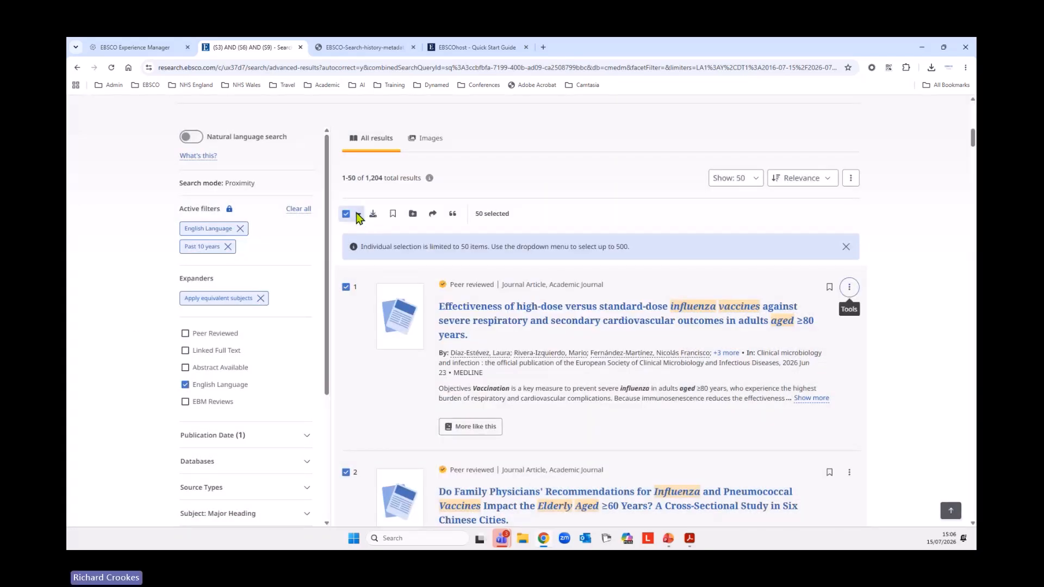
# Open the bulk results export for up to 25,000 records, choose the RIS format, and cancel the export
pyautogui.click(359, 215)
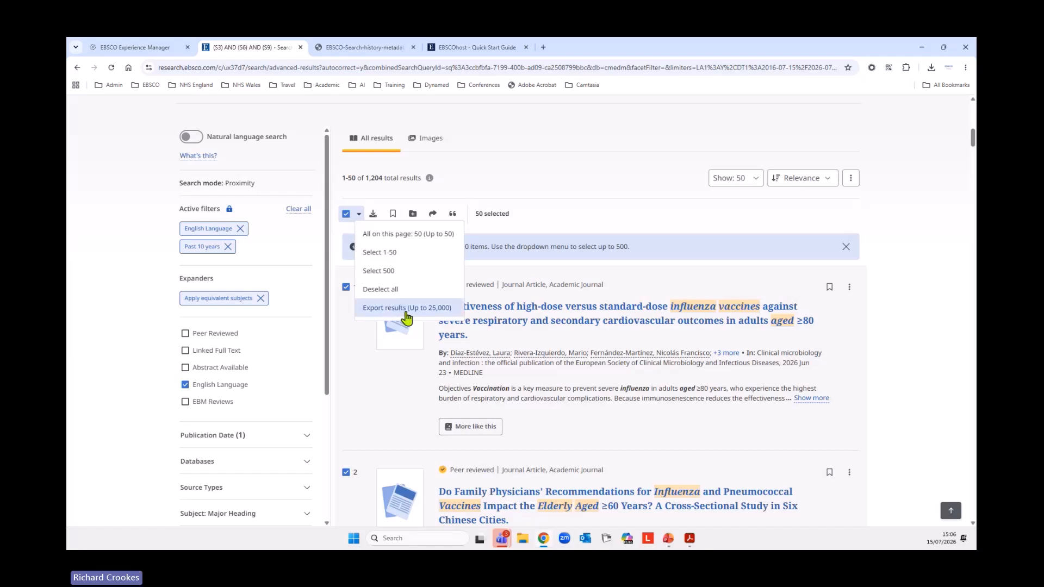
pyautogui.click(405, 311)
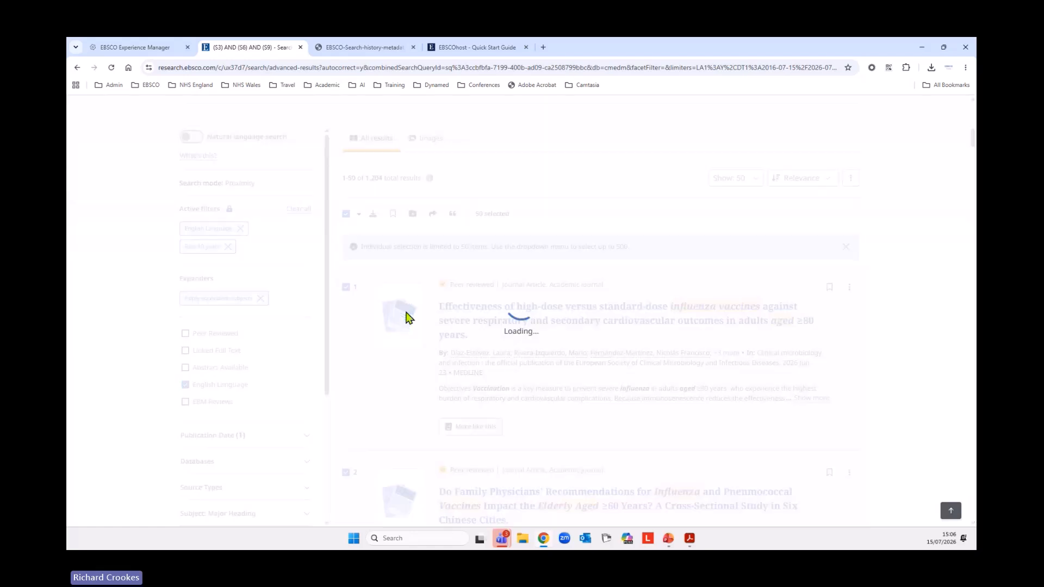
pyautogui.click(348, 372)
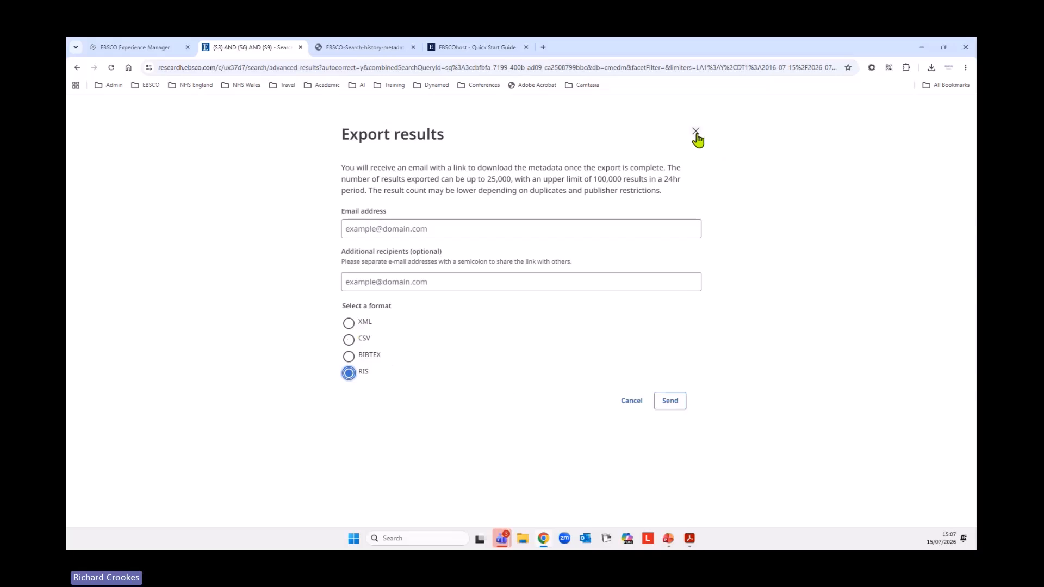
pyautogui.click(632, 401)
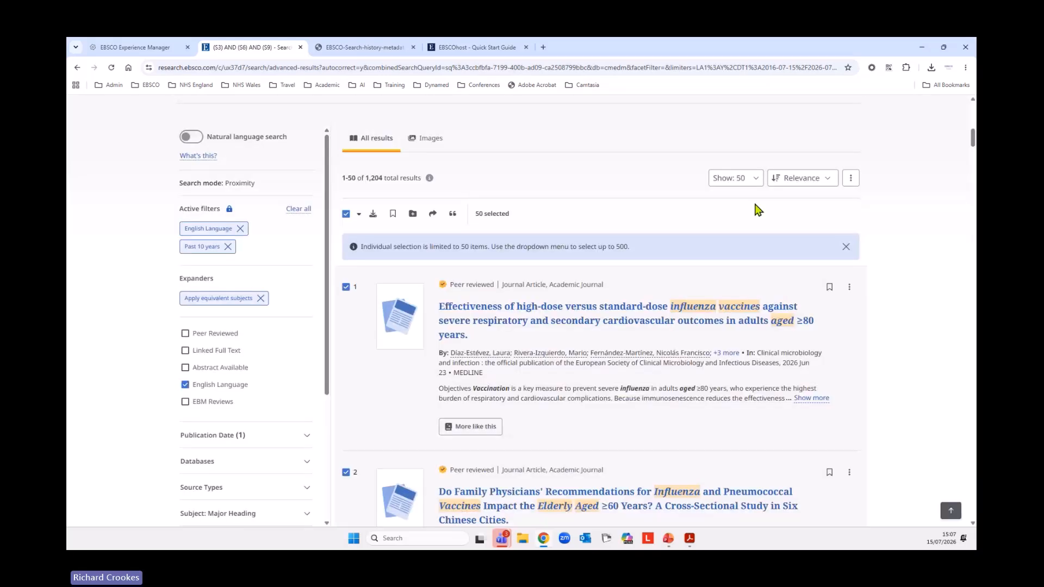
# Open Recent activity from the account and look through the listed search history
pyautogui.scroll(10, 763, 270)
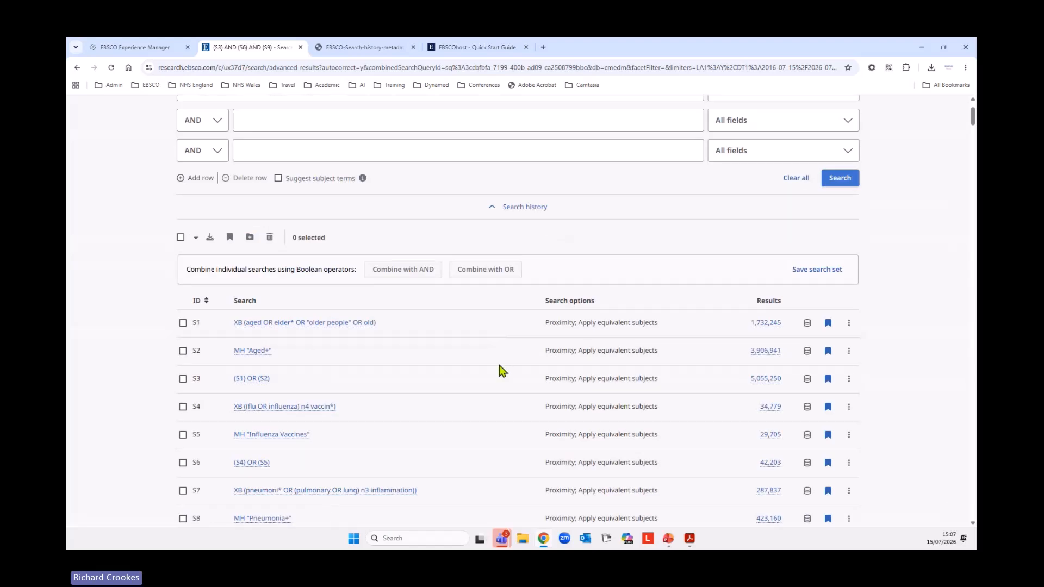
pyautogui.scroll(2, 503, 371)
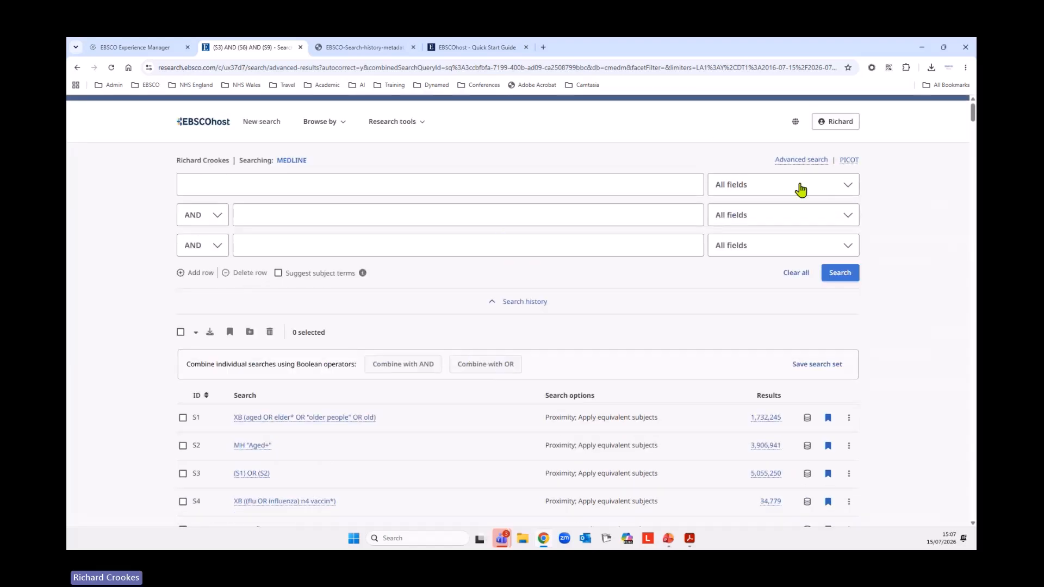
pyautogui.click(841, 123)
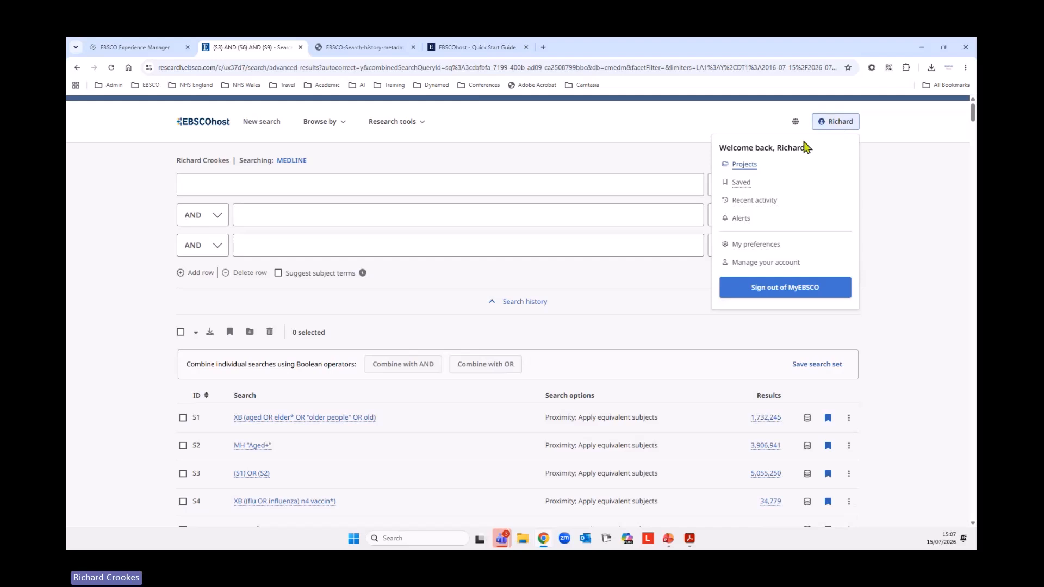
pyautogui.click(761, 201)
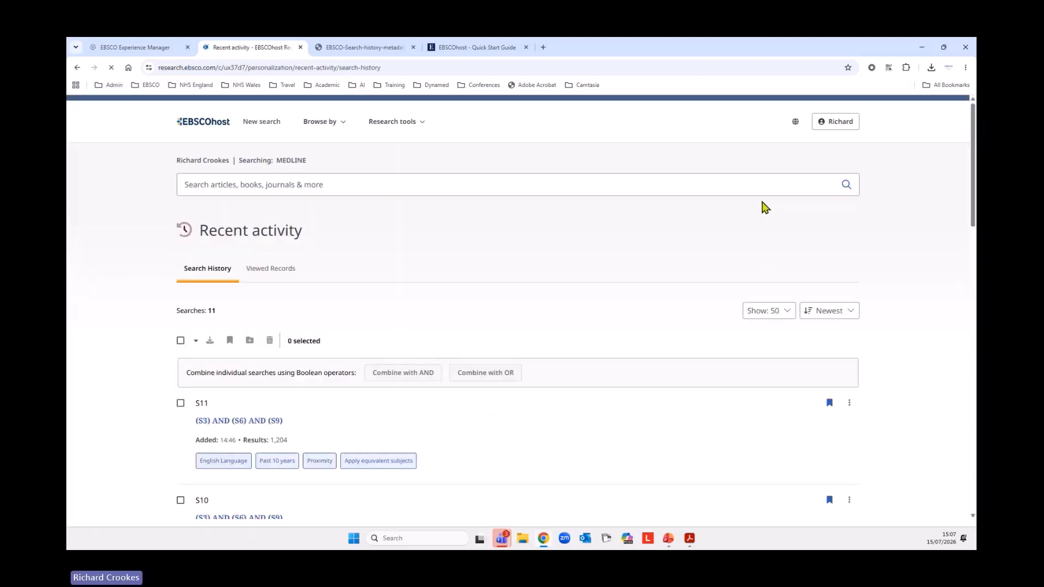
pyautogui.scroll(-4, 310, 350)
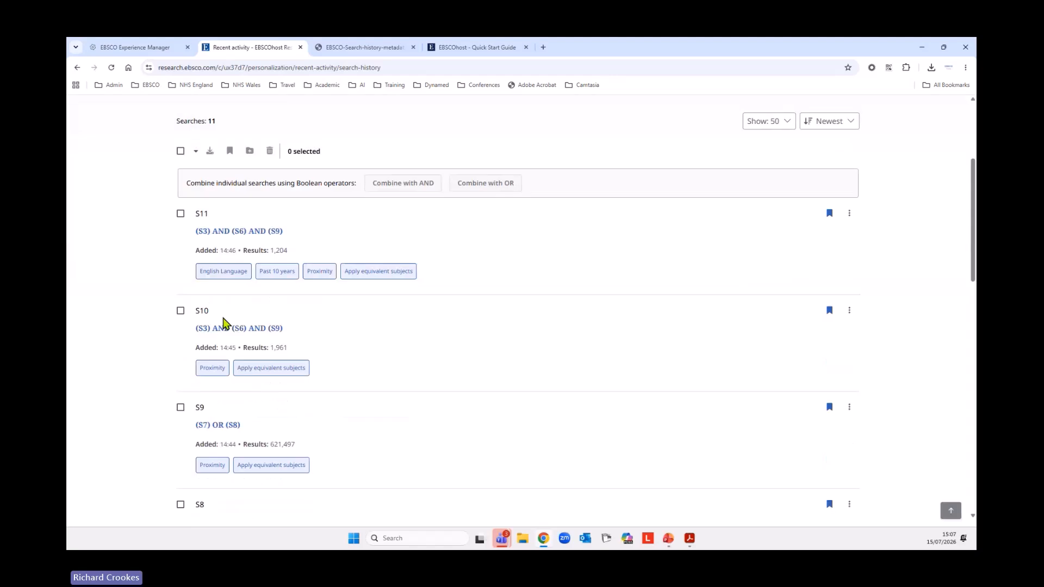
pyautogui.scroll(-3, 172, 328)
pyautogui.scroll(-3, 161, 419)
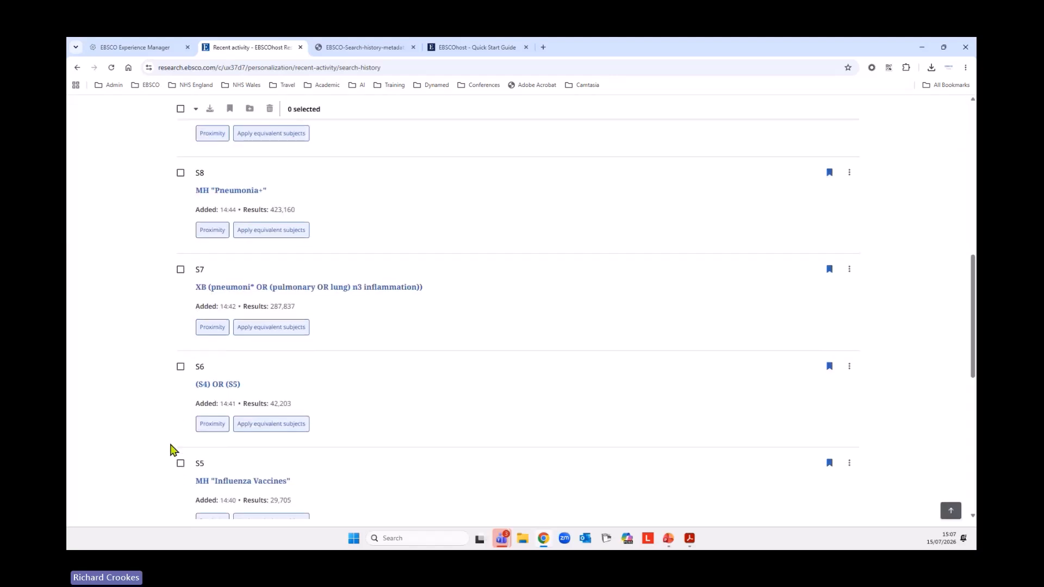
pyautogui.scroll(8, 170, 449)
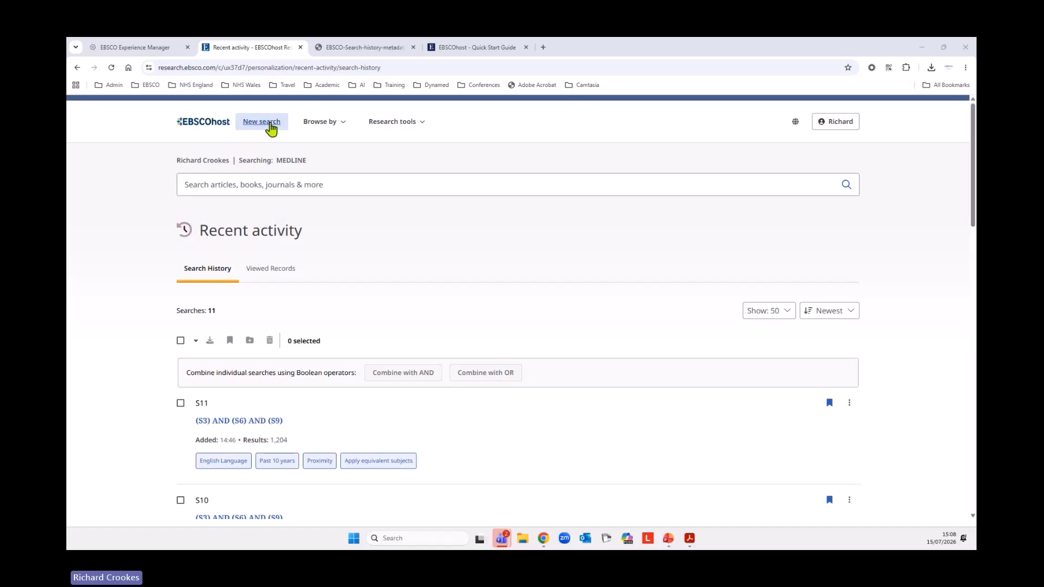
# Start a new search, open the saved search set Influenza Vaccine and Pneumonia, and re-run it
pyautogui.click(270, 125)
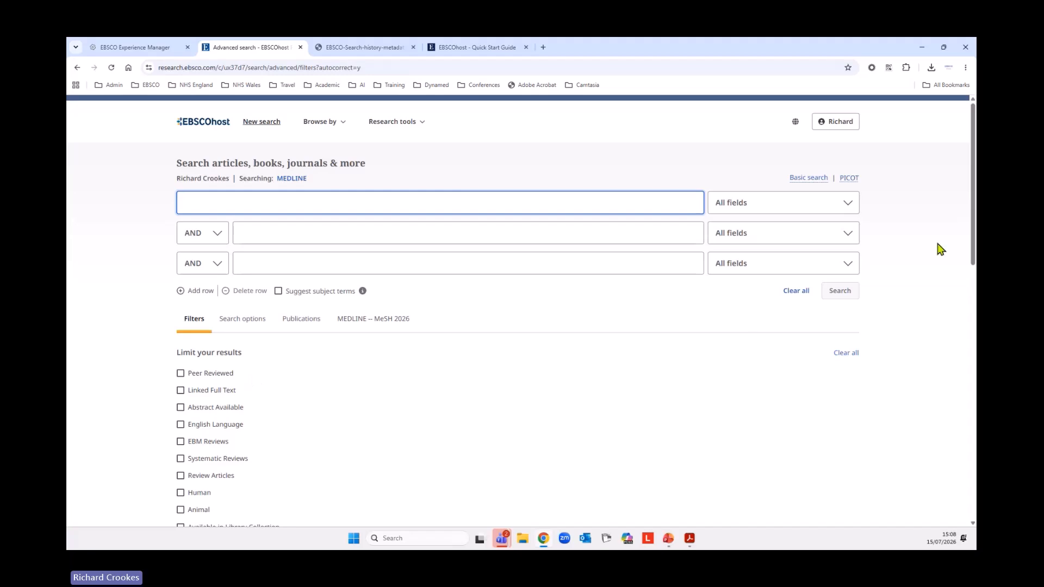
pyautogui.click(847, 124)
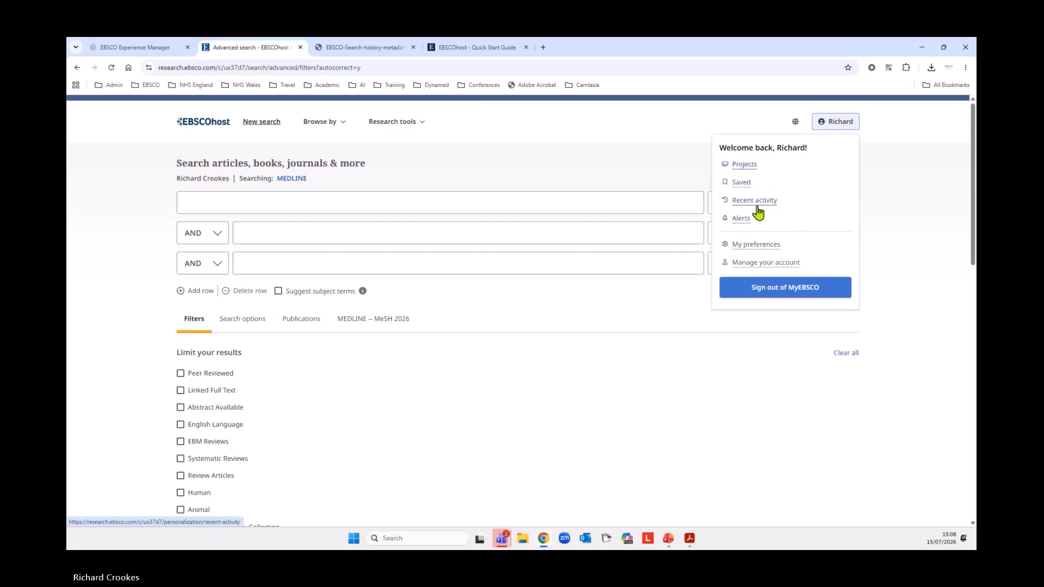
pyautogui.click(742, 183)
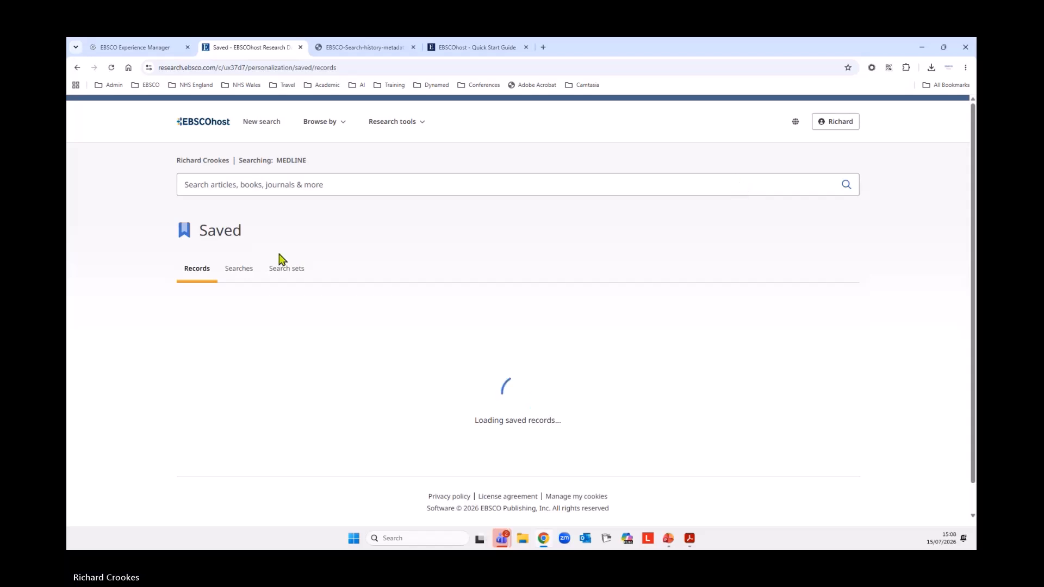
pyautogui.click(282, 269)
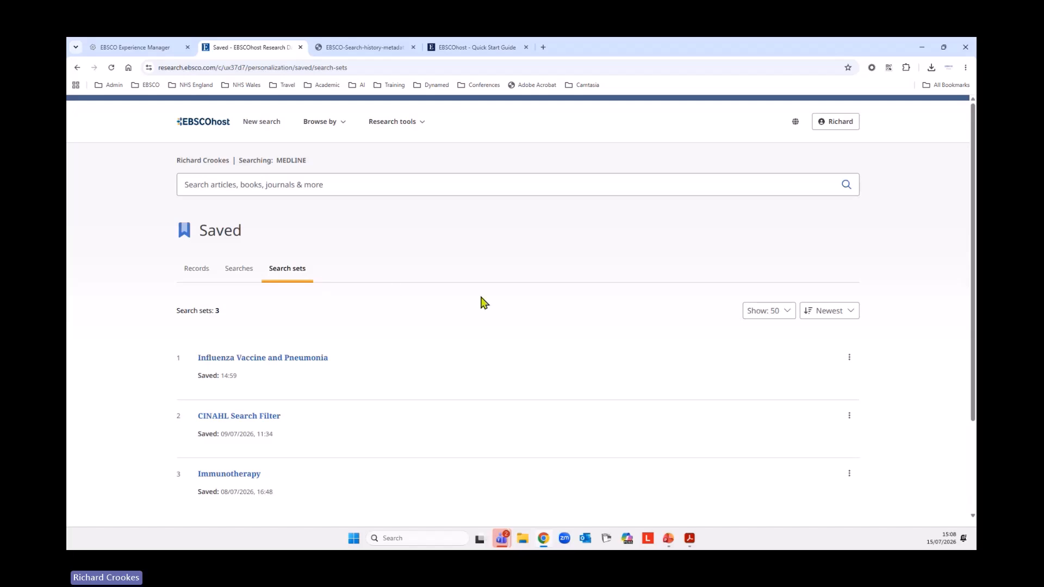
pyautogui.click(272, 359)
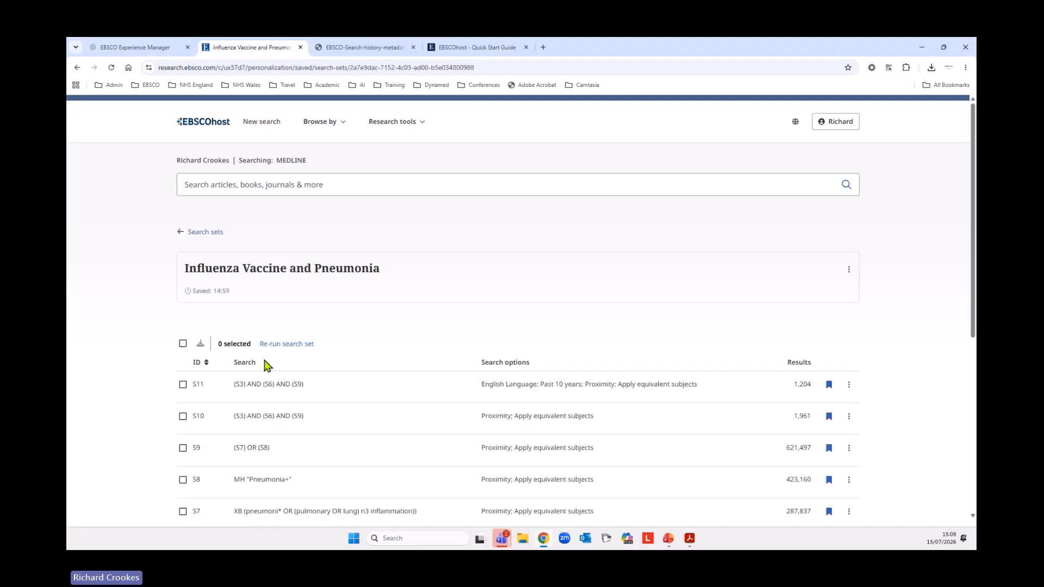
pyautogui.click(294, 346)
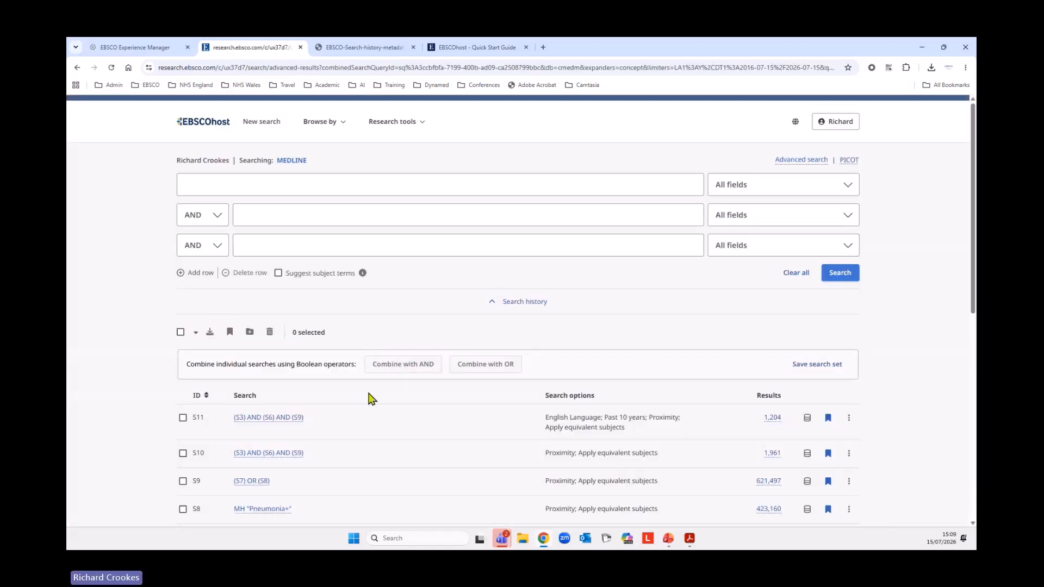
# Review the re-run searches in the search history, hide the history, and view the bulk selection options for the results
pyautogui.click(511, 303)
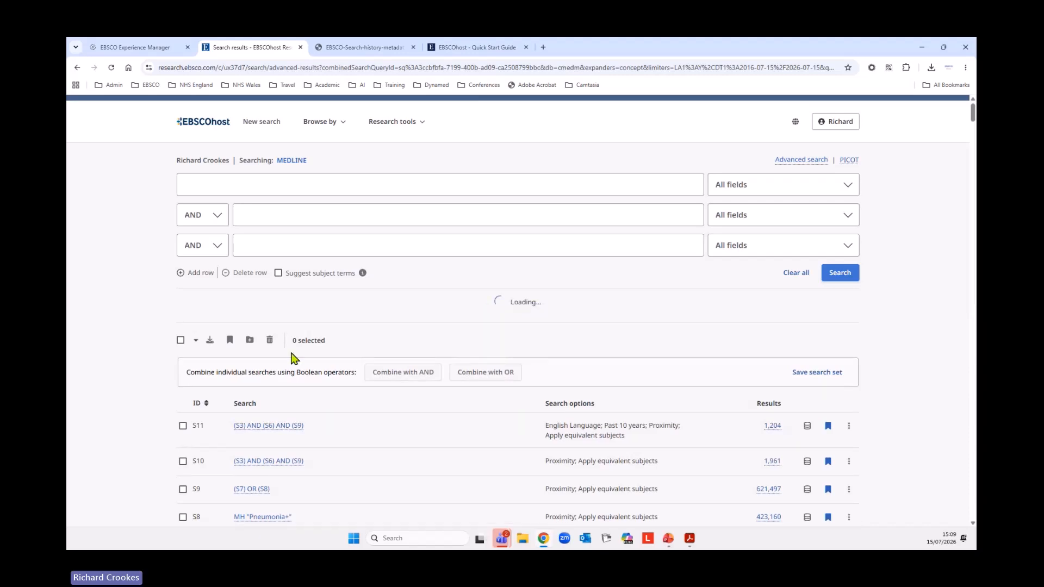
pyautogui.scroll(-1, 133, 314)
pyautogui.scroll(-6, 133, 315)
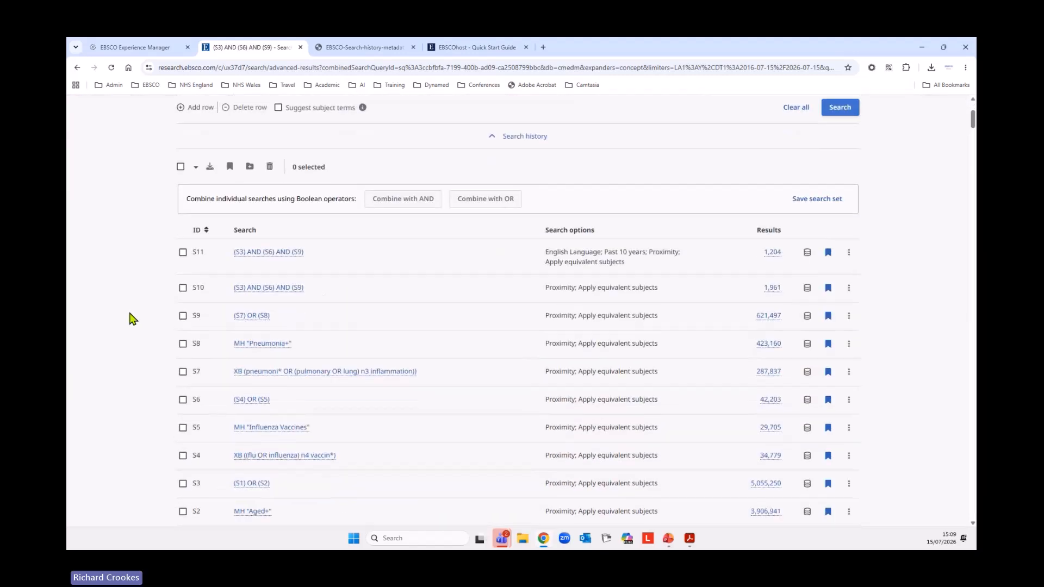
pyautogui.scroll(3, 130, 319)
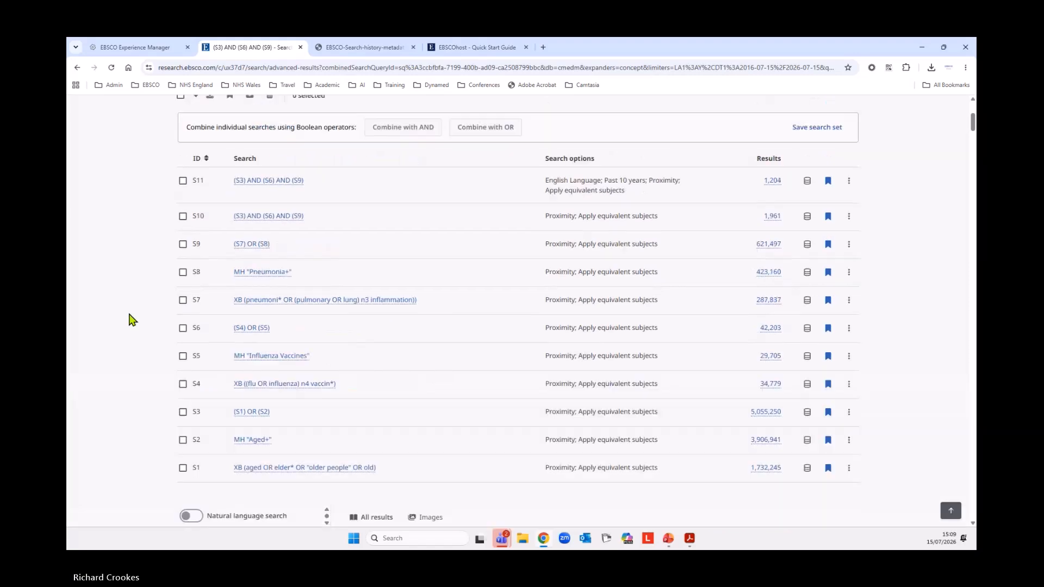
pyautogui.scroll(3, 130, 320)
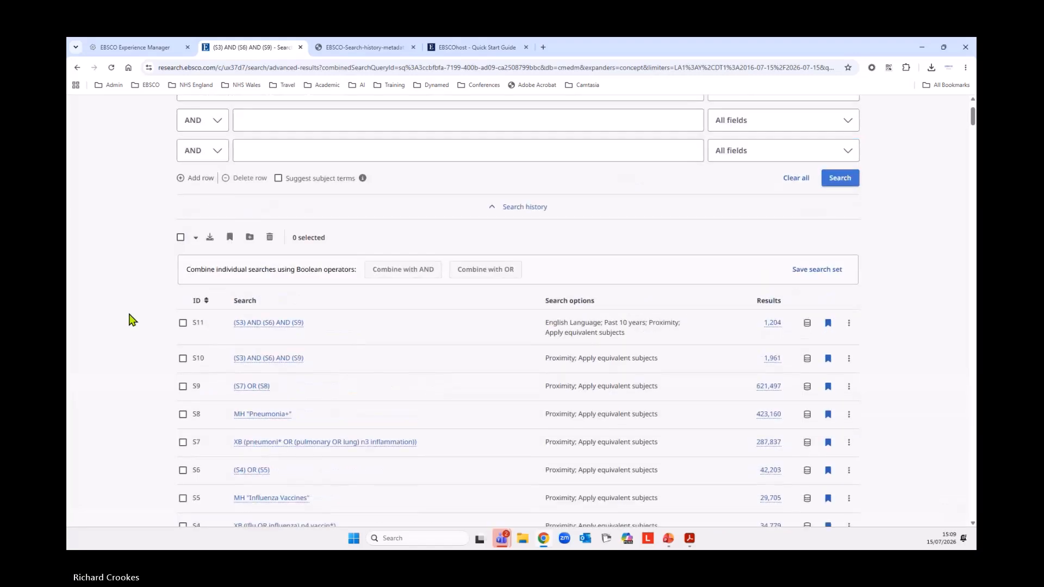
pyautogui.click(532, 212)
pyautogui.scroll(-1, 377, 305)
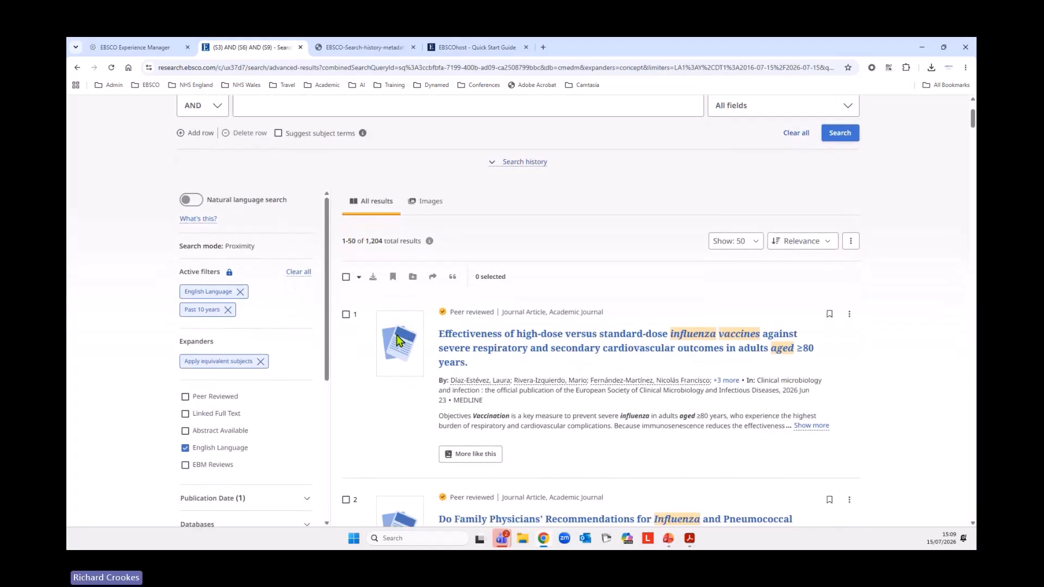
pyautogui.click(359, 275)
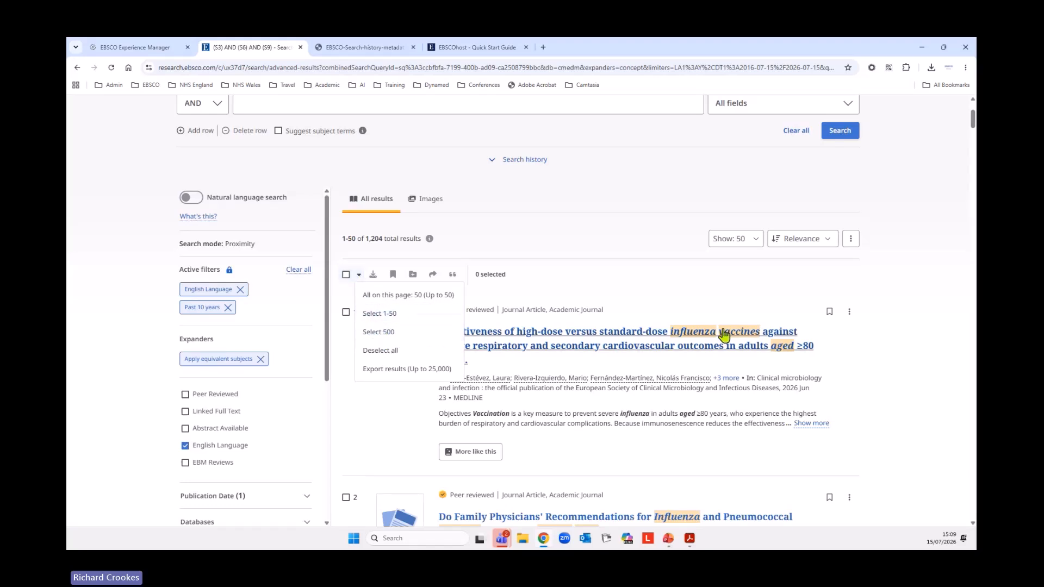
# Sign out of the MyEBSCO account
pyautogui.scroll(3, 544, 245)
pyautogui.click(838, 123)
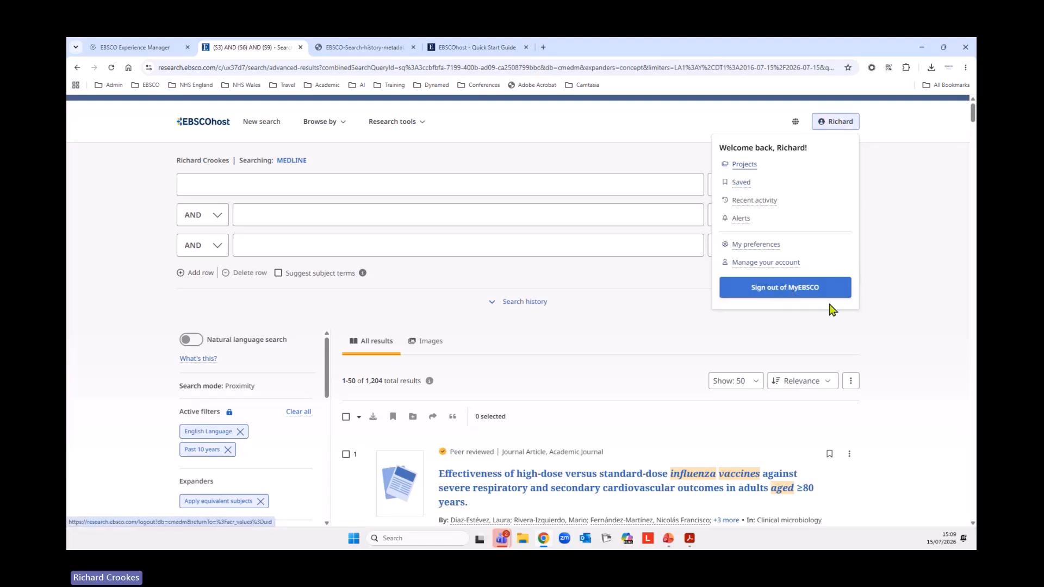
pyautogui.click(796, 292)
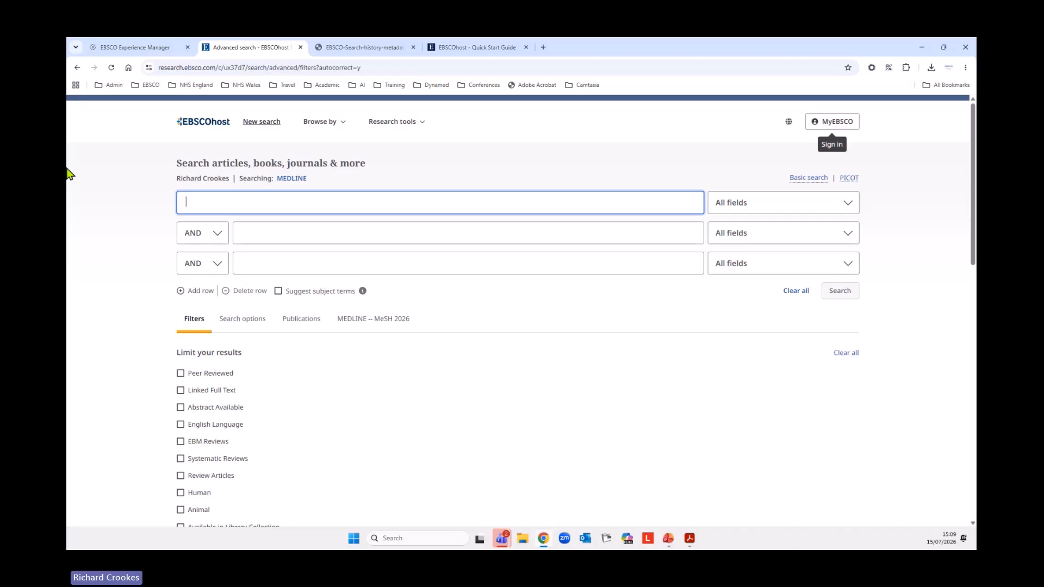
# Search MEDLINE for flu vaccines in all fields
pyautogui.write('fluv')
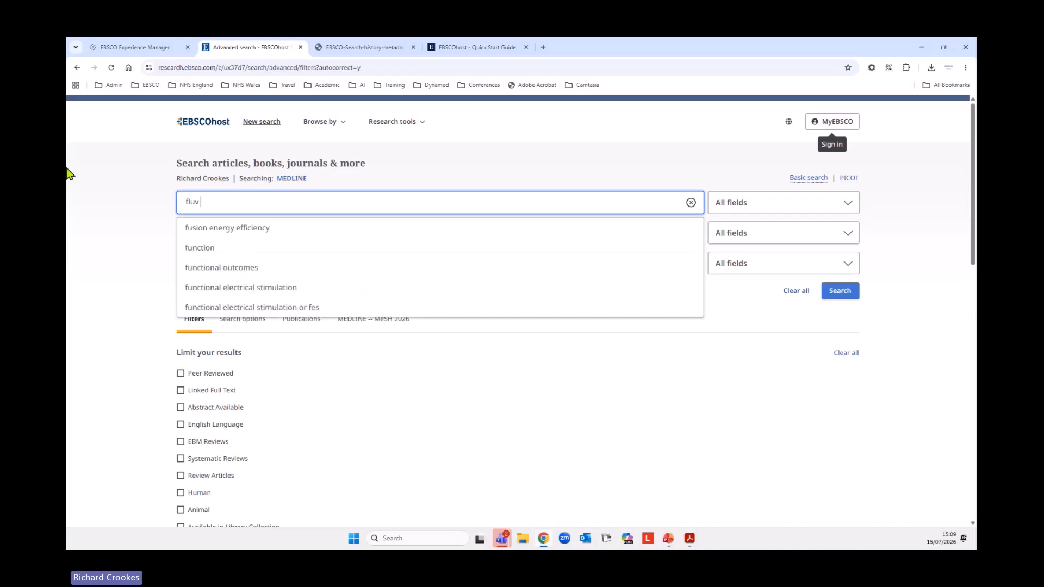
pyautogui.press('BackSpace')
pyautogui.write('vaccine')
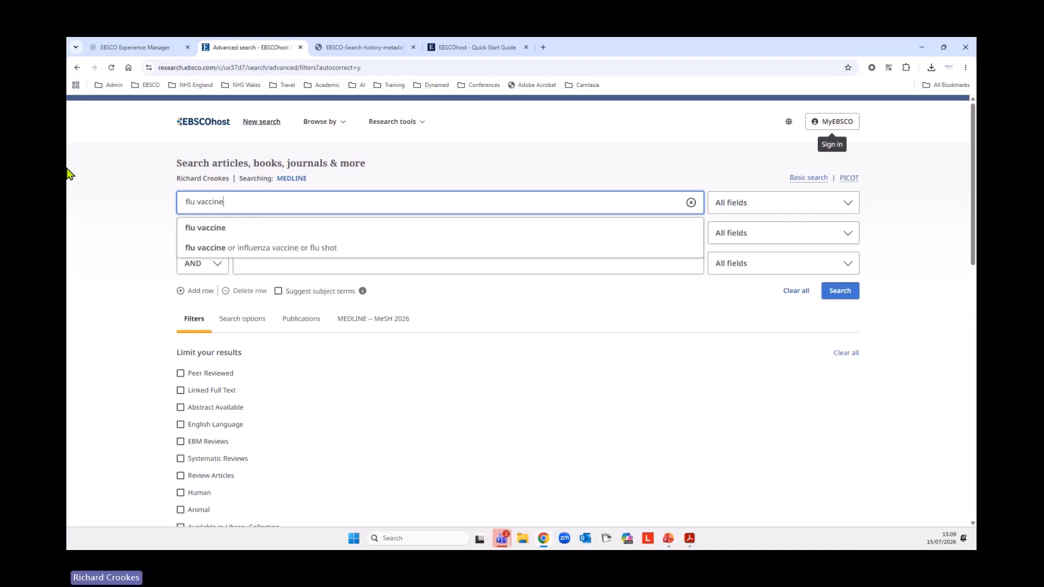
pyautogui.press('Return')
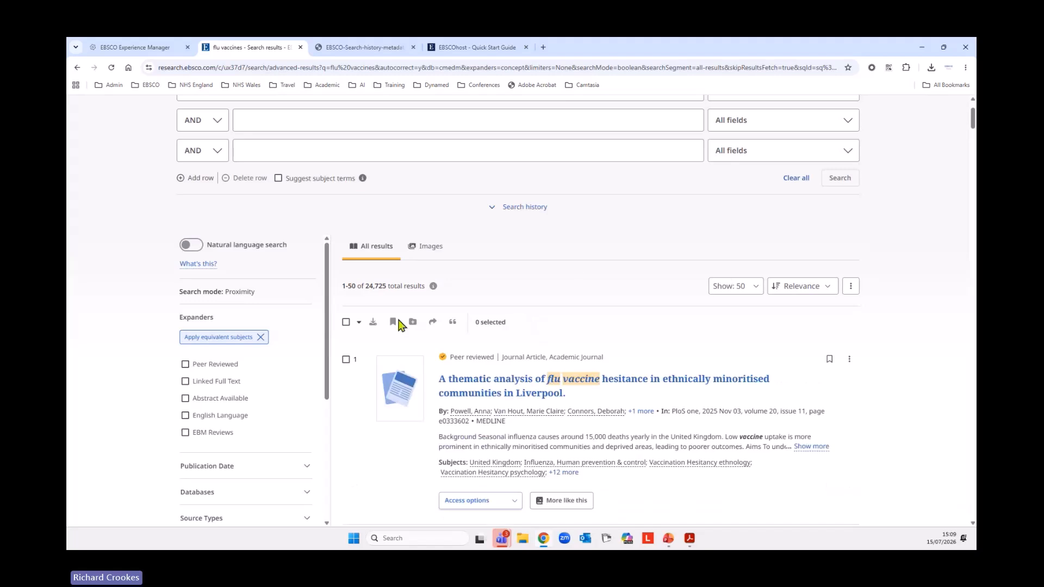
# View the bulk selection options available for the flu vaccines results without signing in, and open the MyEBSCO account options
pyautogui.click(359, 322)
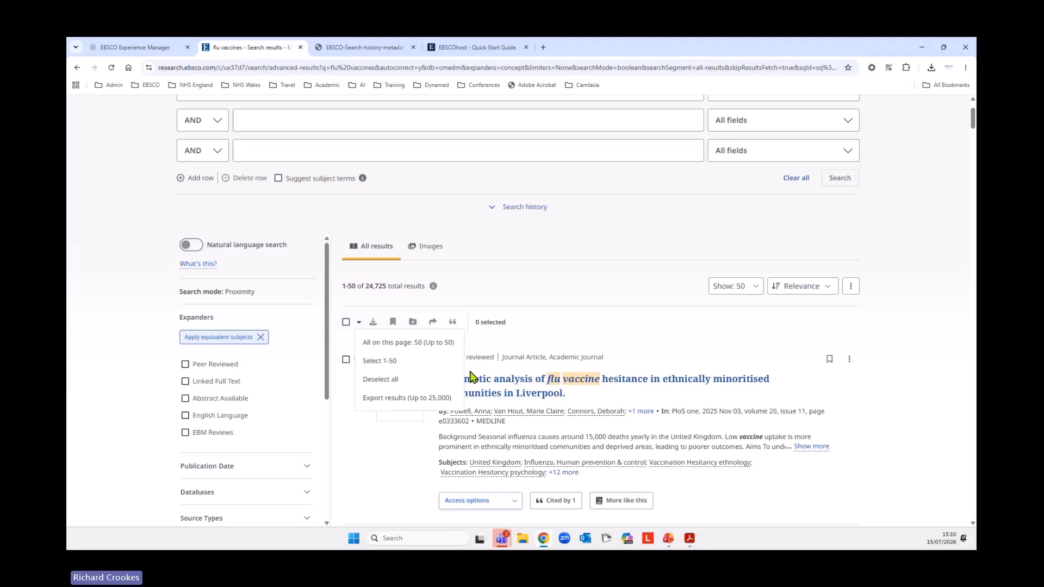
pyautogui.scroll(2, 740, 264)
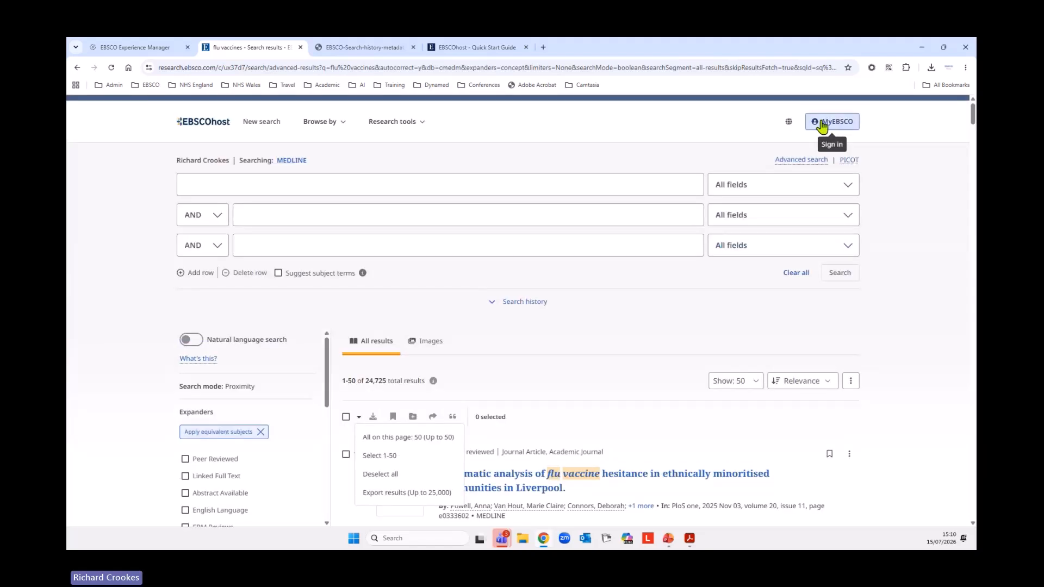
pyautogui.click(845, 123)
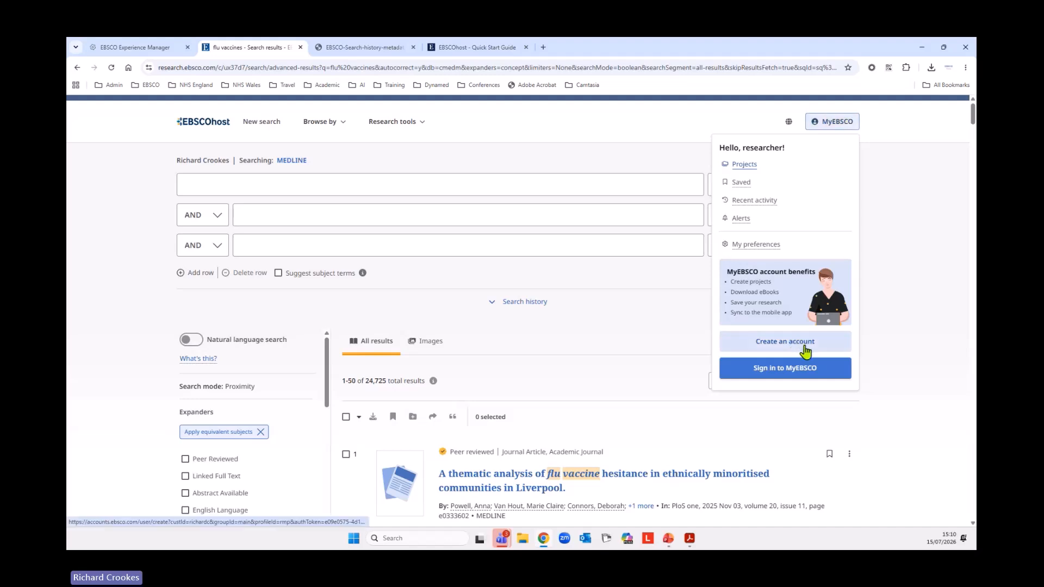
# Sign in to MyEBSCO with the account's username and password
pyautogui.click(784, 372)
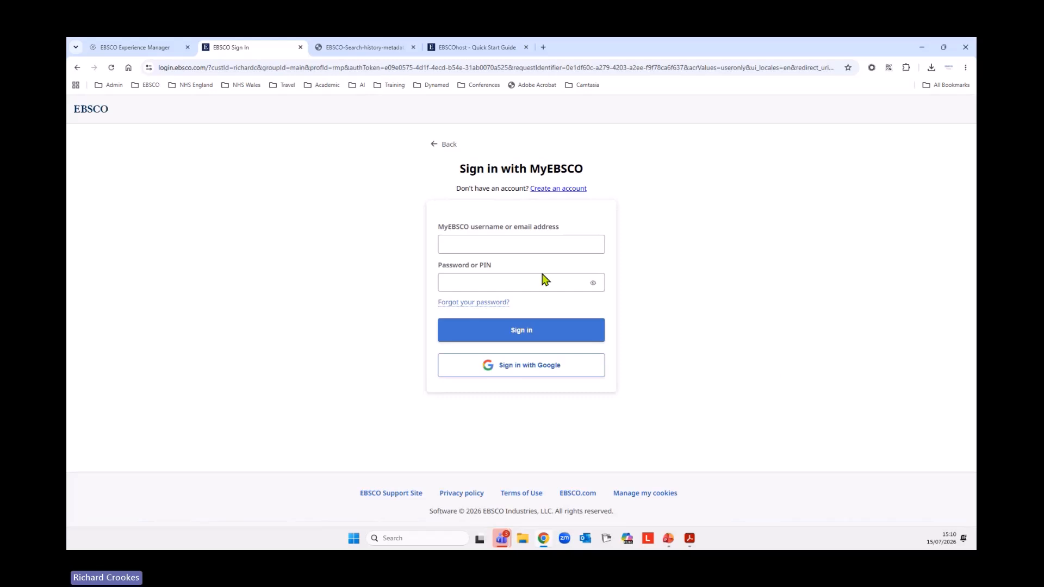
pyautogui.click(535, 243)
pyautogui.click(542, 270)
pyautogui.click(526, 279)
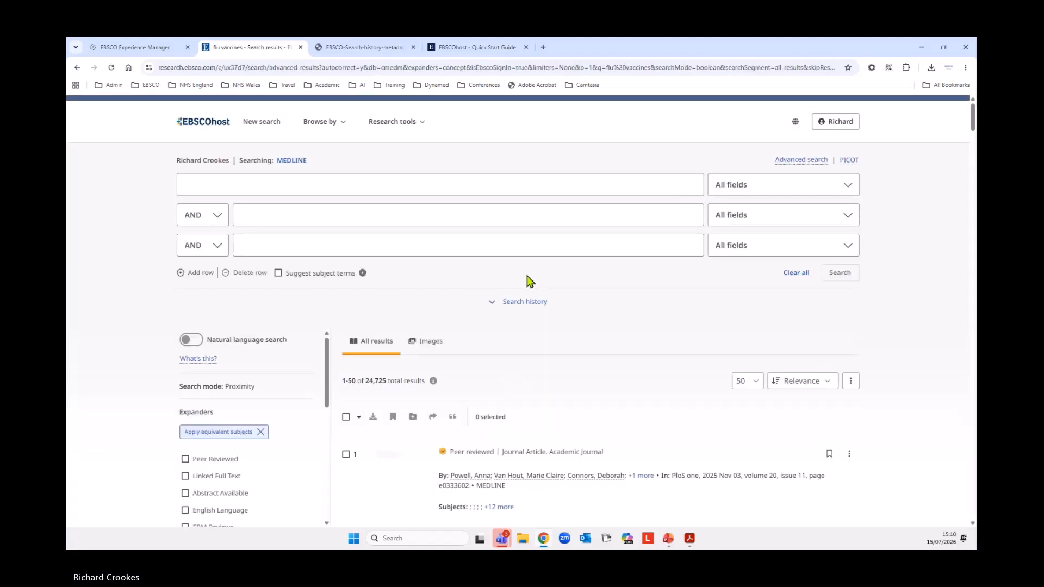
# View the bulk selection and export options for the flu vaccines results while signed in
pyautogui.scroll(-2, 581, 332)
pyautogui.scroll(-2, 581, 331)
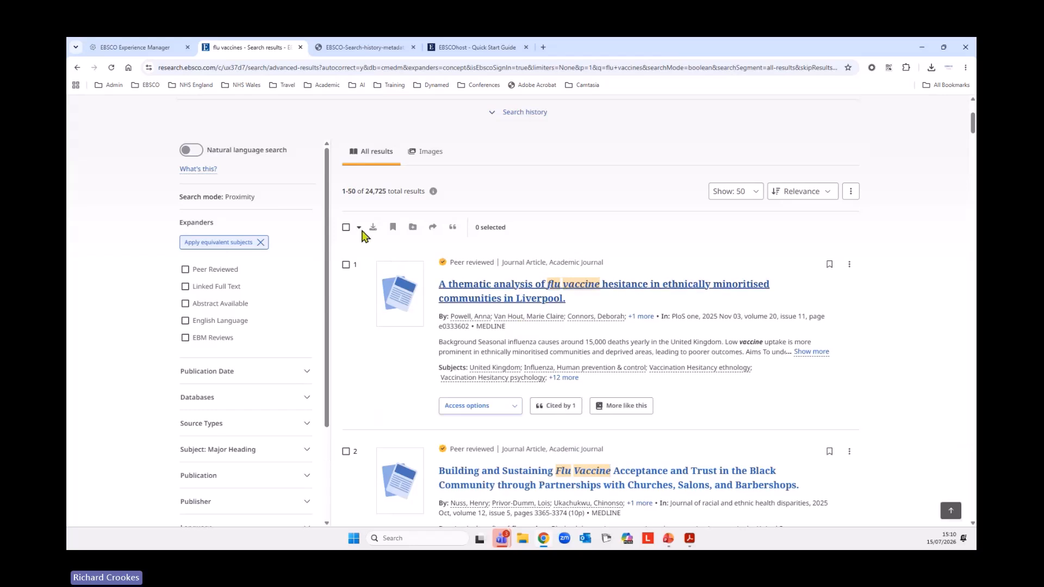
pyautogui.click(359, 226)
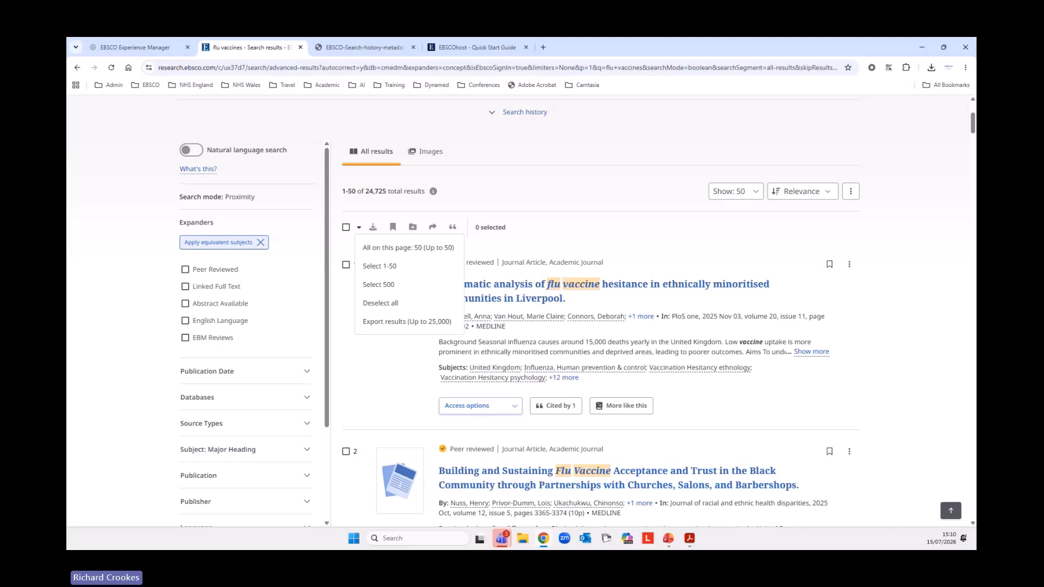
# Switch to EBSCO Experience Manager, launch EBSCO configuration, search for the customer by name and open its configuration
pyautogui.click(146, 50)
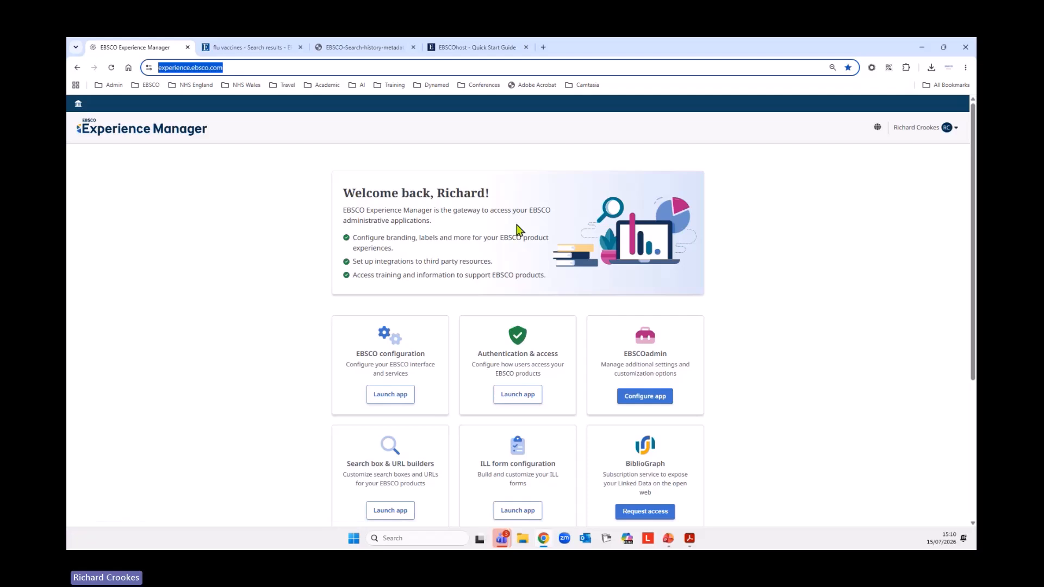
pyautogui.click(389, 396)
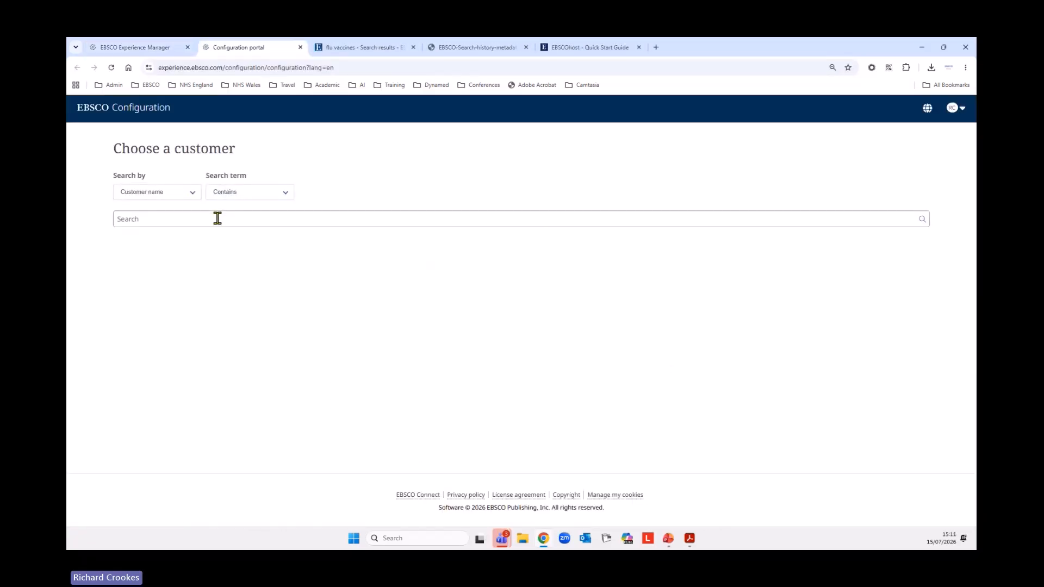
pyautogui.click(219, 218)
pyautogui.click(216, 244)
pyautogui.click(923, 222)
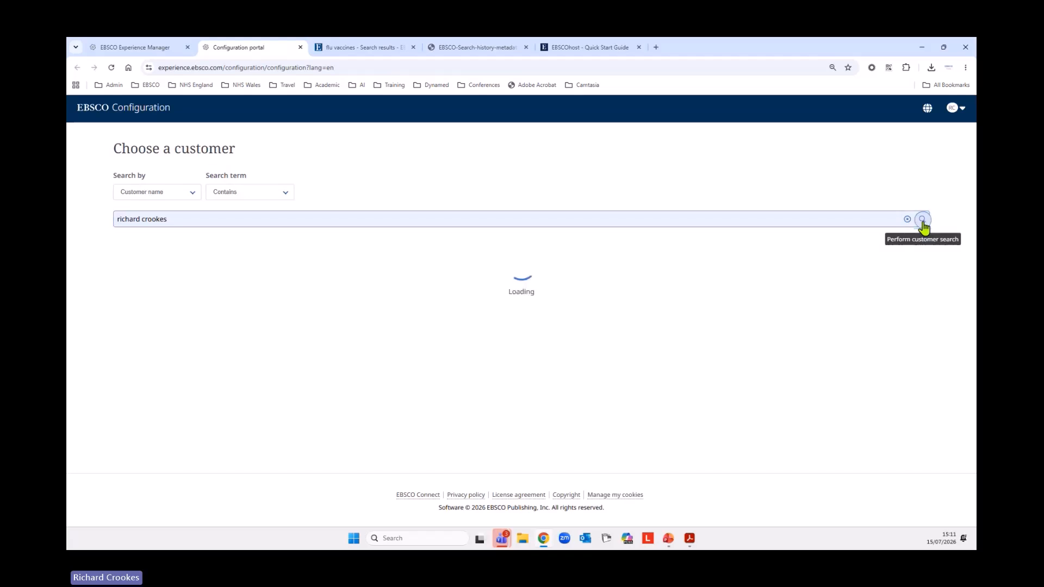
pyautogui.click(914, 345)
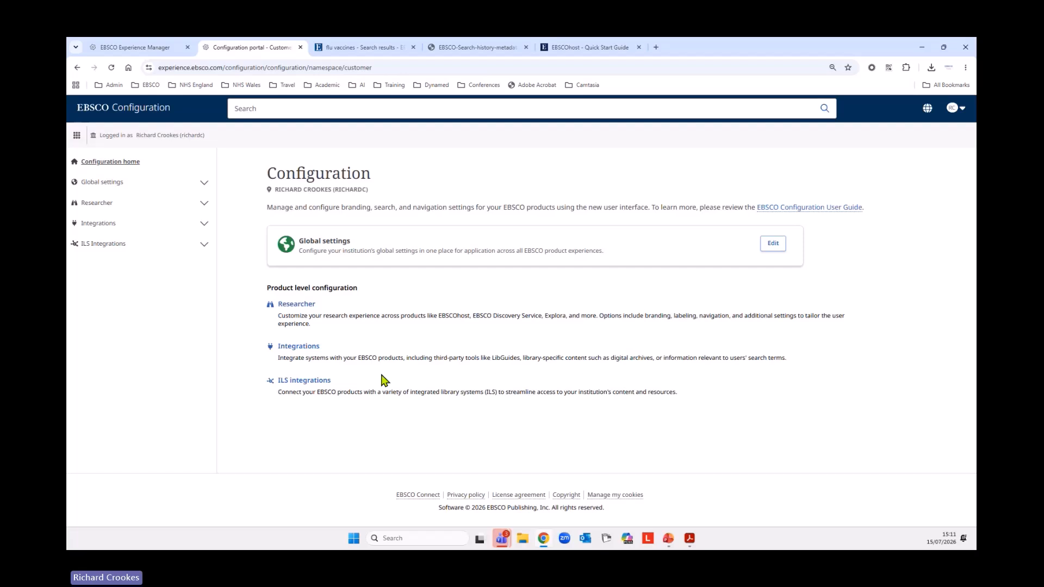
# Open the Researcher search settings for editing and select the All Medical Databases ehost profile
pyautogui.click(298, 305)
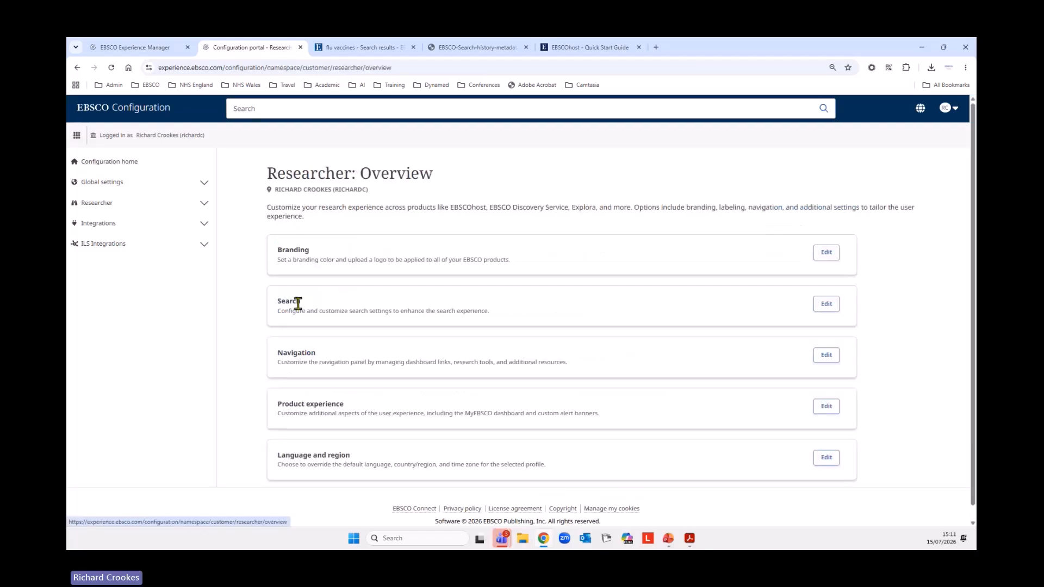
pyautogui.click(827, 304)
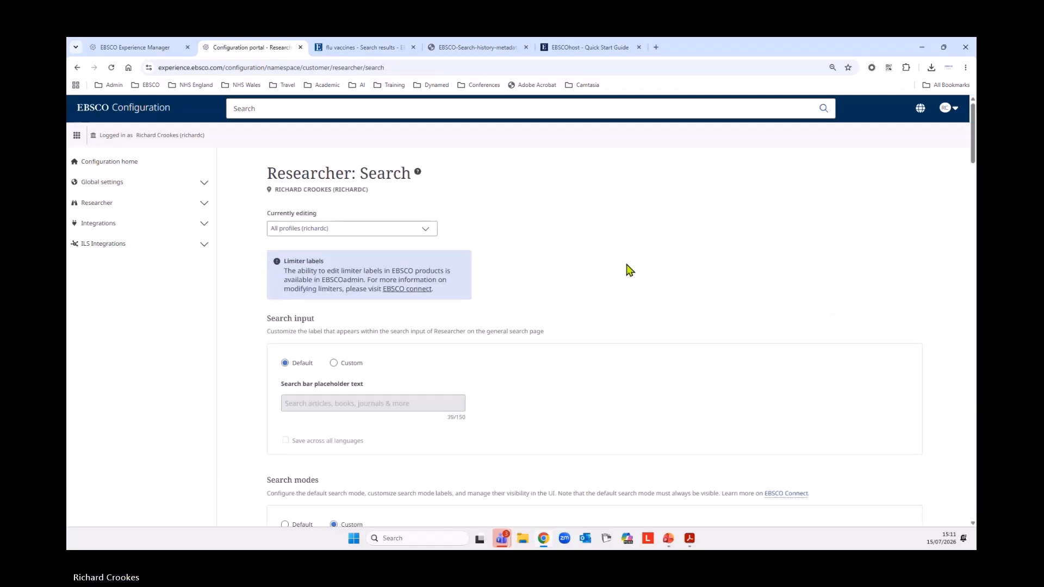
pyautogui.click(425, 232)
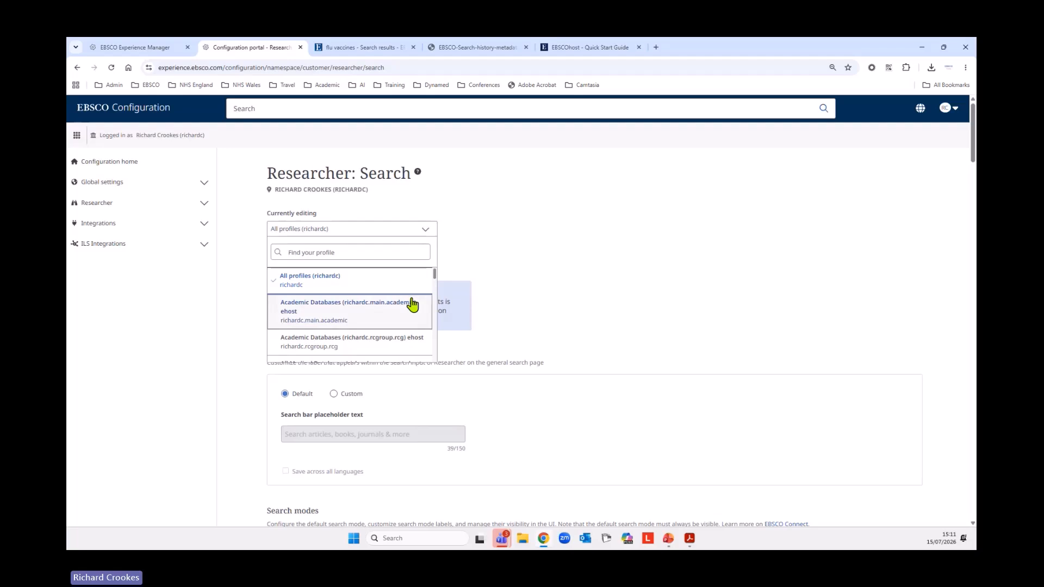
pyautogui.scroll(-3, 413, 305)
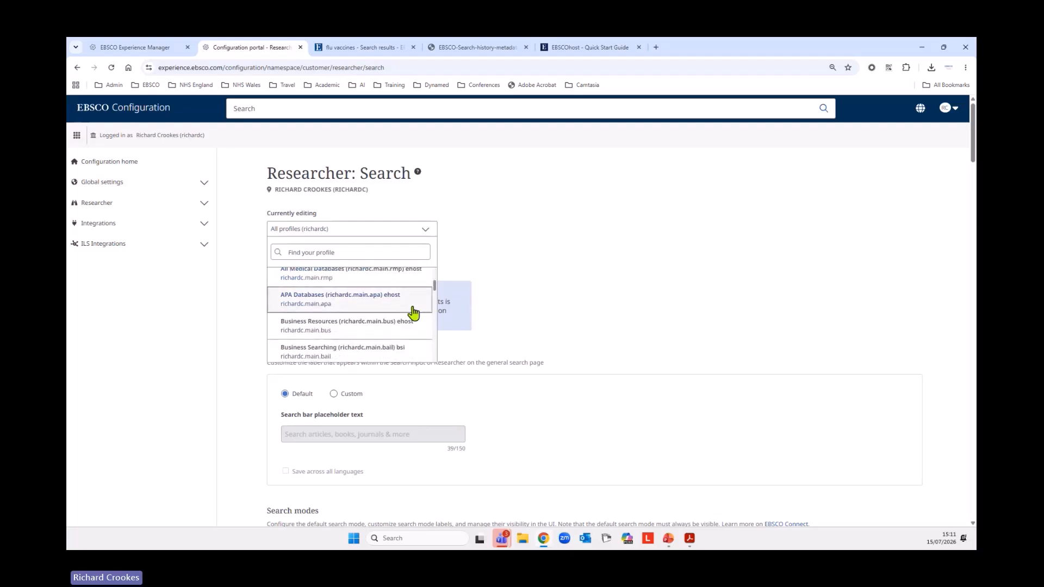
pyautogui.scroll(1, 413, 313)
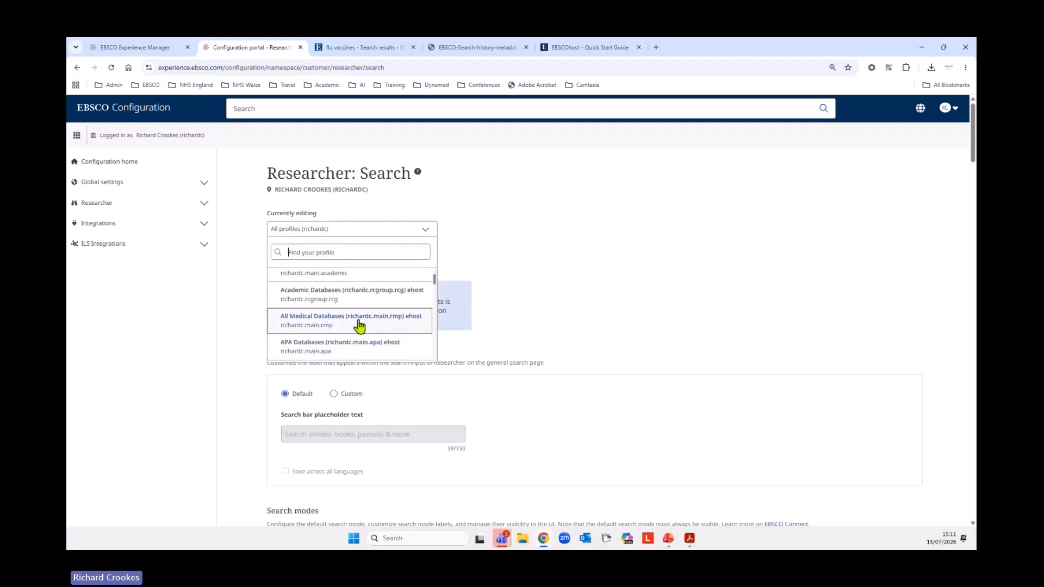
pyautogui.click(325, 324)
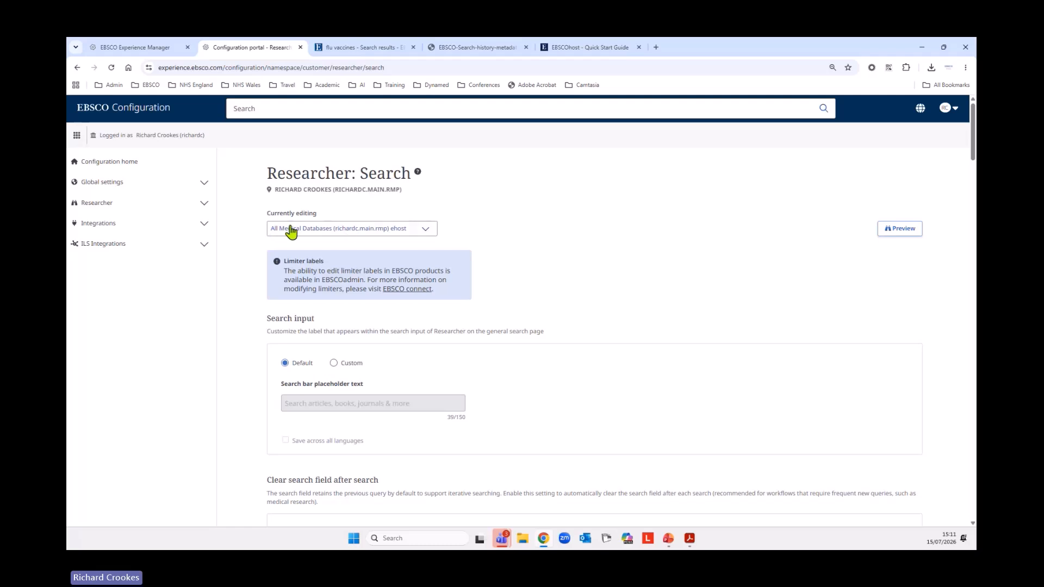
# Review the profile's search settings and view the available choices for the default search landing page
pyautogui.scroll(-3, 554, 296)
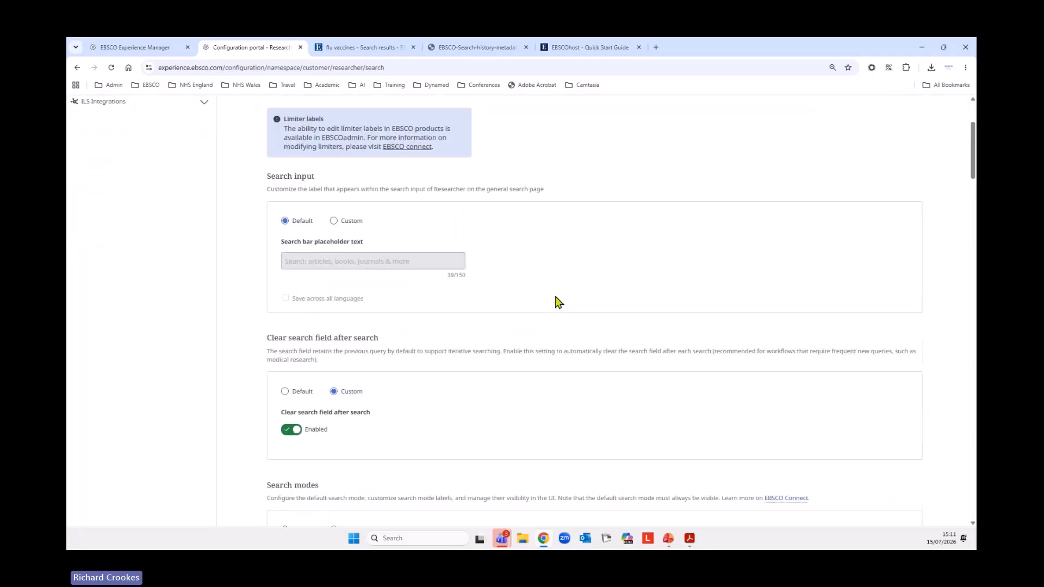
pyautogui.scroll(-3, 572, 281)
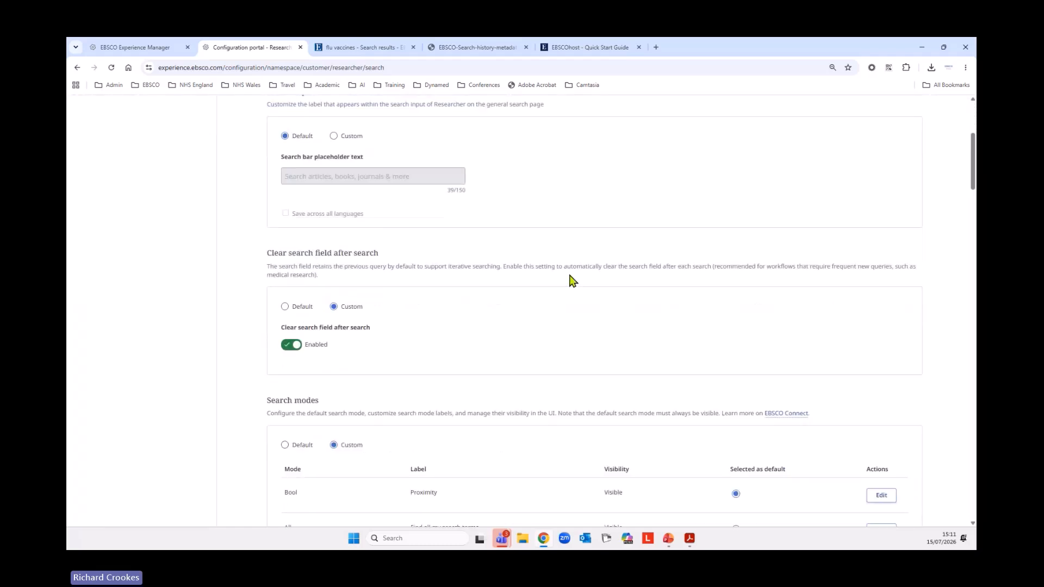
pyautogui.scroll(-7, 572, 280)
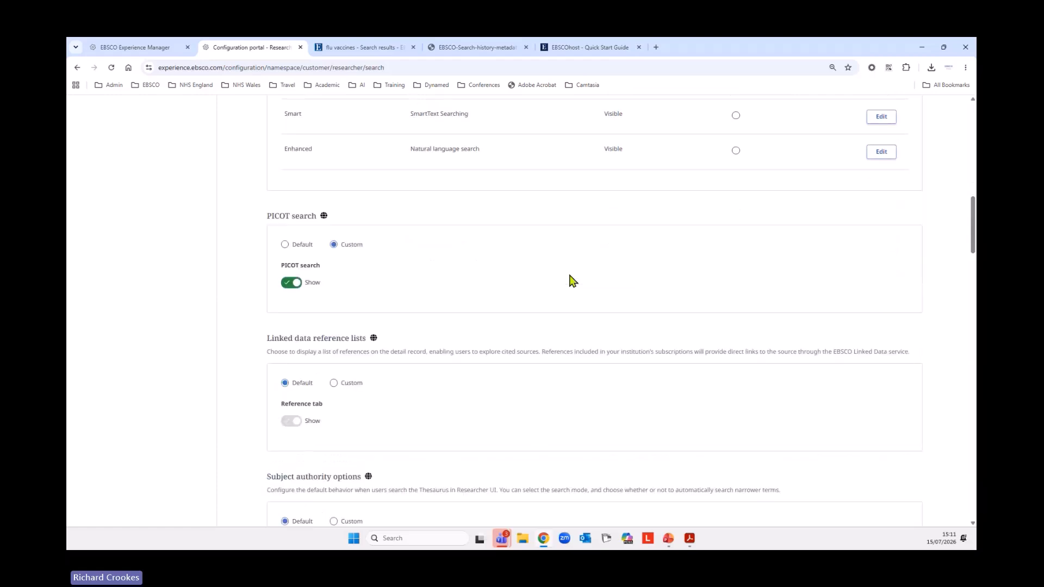
pyautogui.scroll(-5, 573, 281)
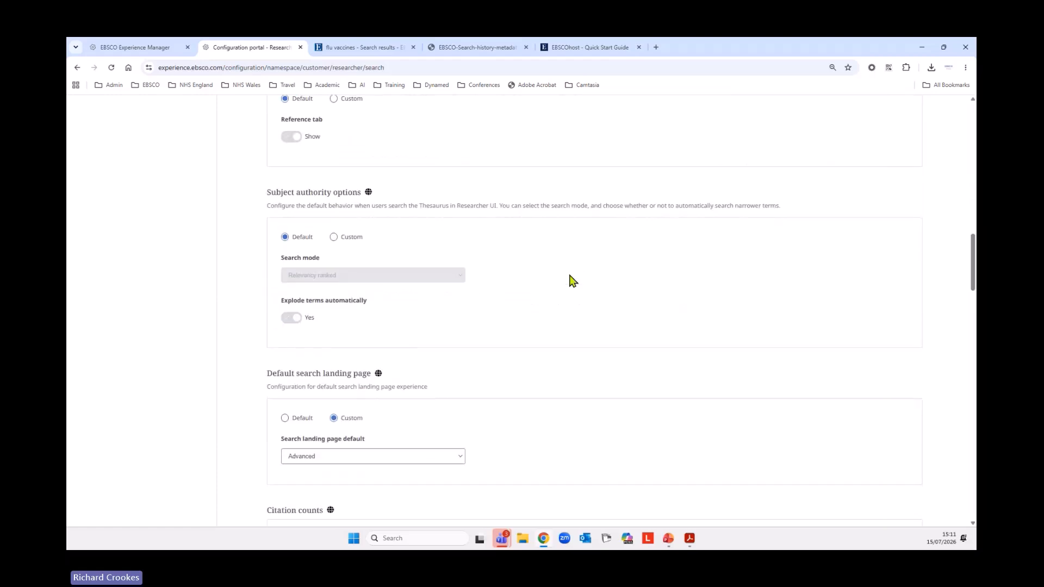
pyautogui.scroll(-1, 572, 280)
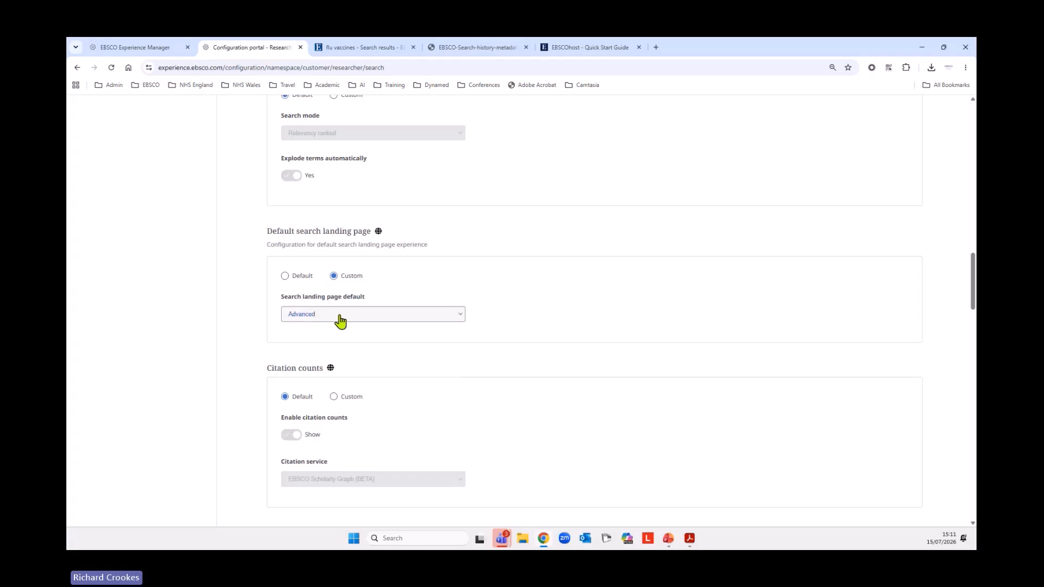
pyautogui.click(461, 317)
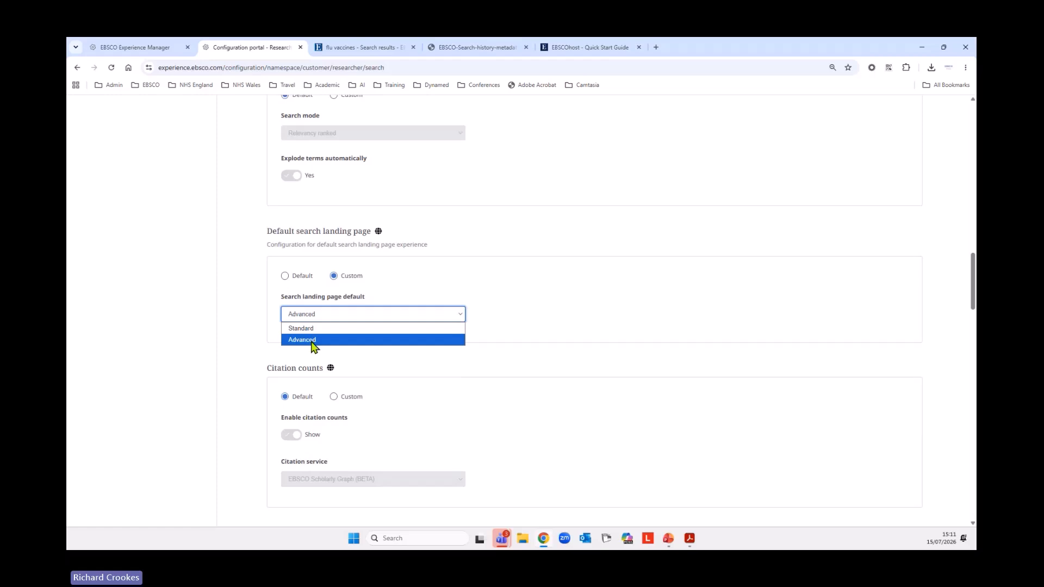
pyautogui.click(223, 351)
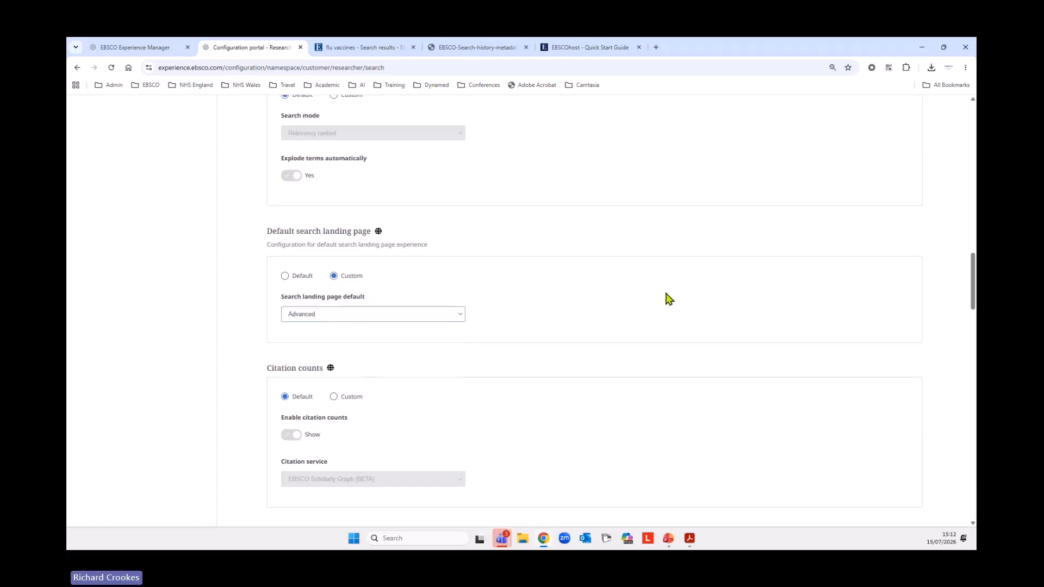
# Open the EBSCO Connect article on the Advanced search results page setting and copy its web address
pyautogui.scroll(-2, 666, 299)
pyautogui.scroll(-4, 666, 299)
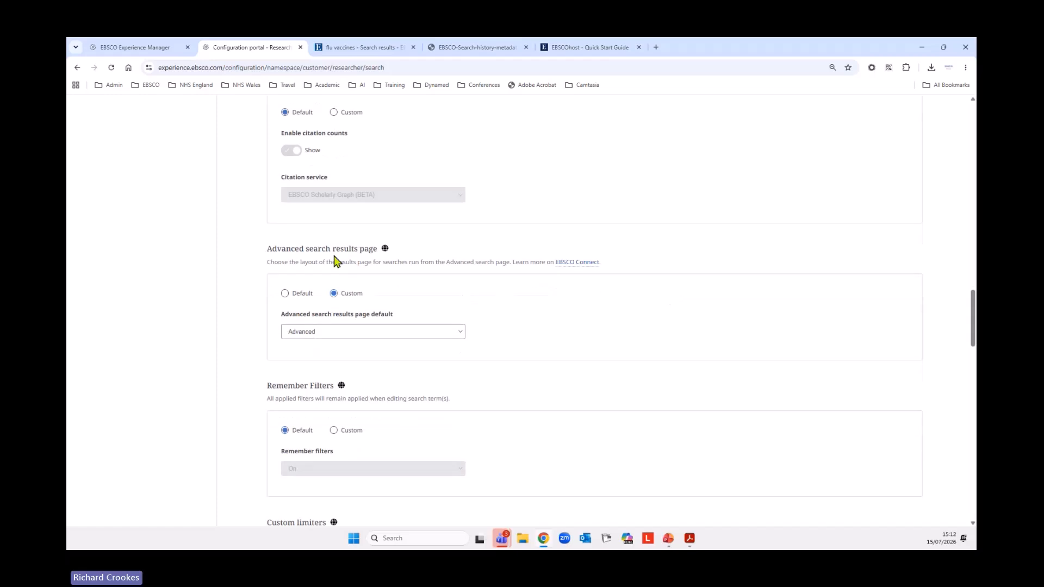
pyautogui.click(593, 264)
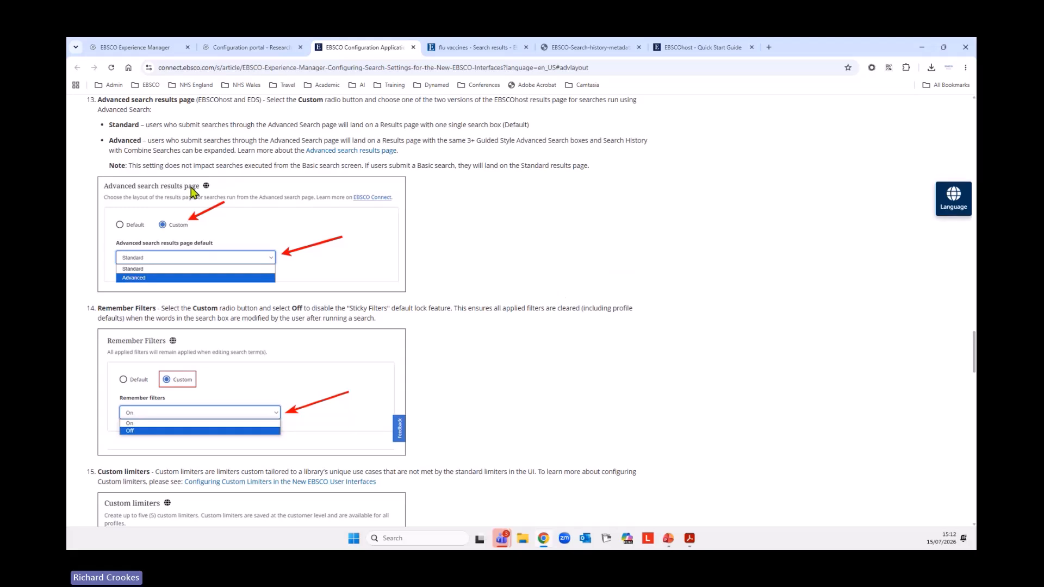
pyautogui.click(337, 67)
pyautogui.rightClick(337, 69)
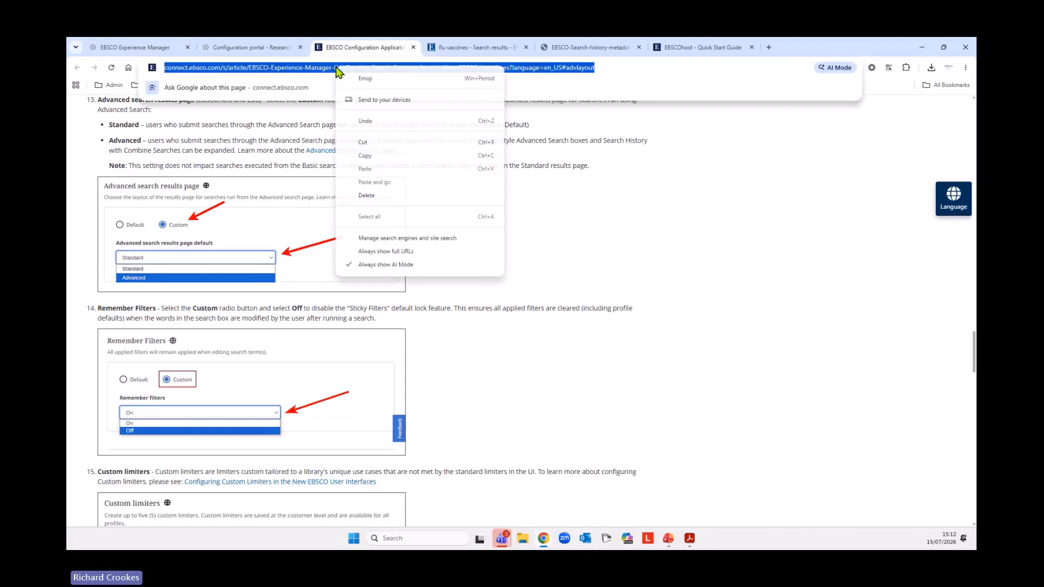
pyautogui.click(381, 155)
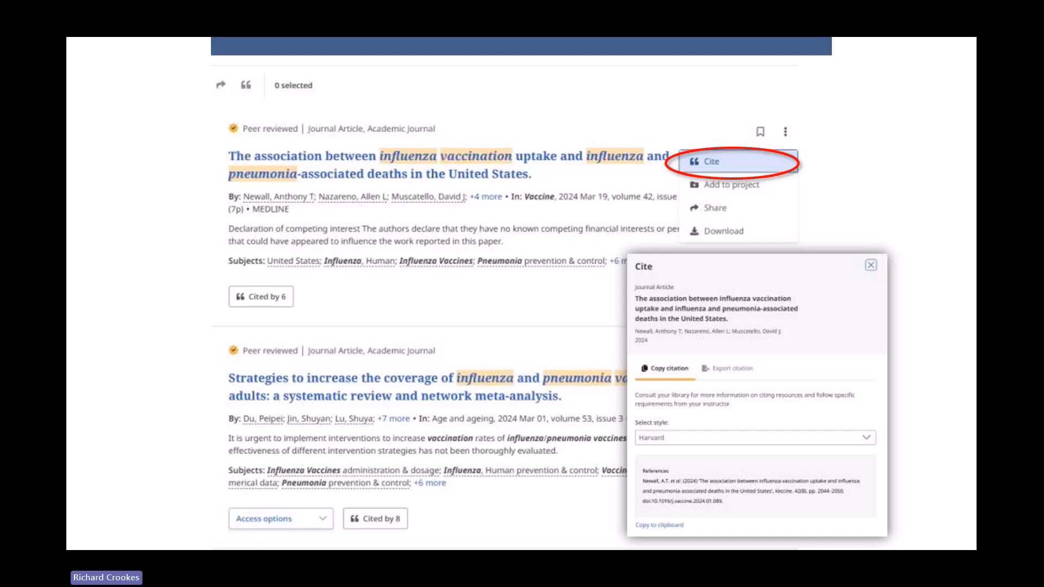
pyautogui.press('Right')
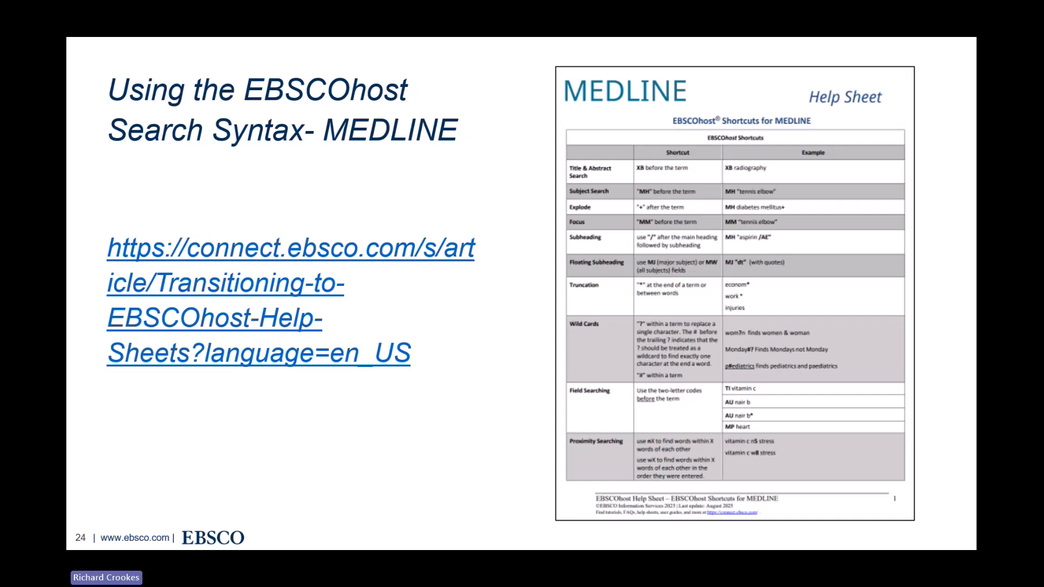
pyautogui.press('Right')
pyautogui.press('Right')
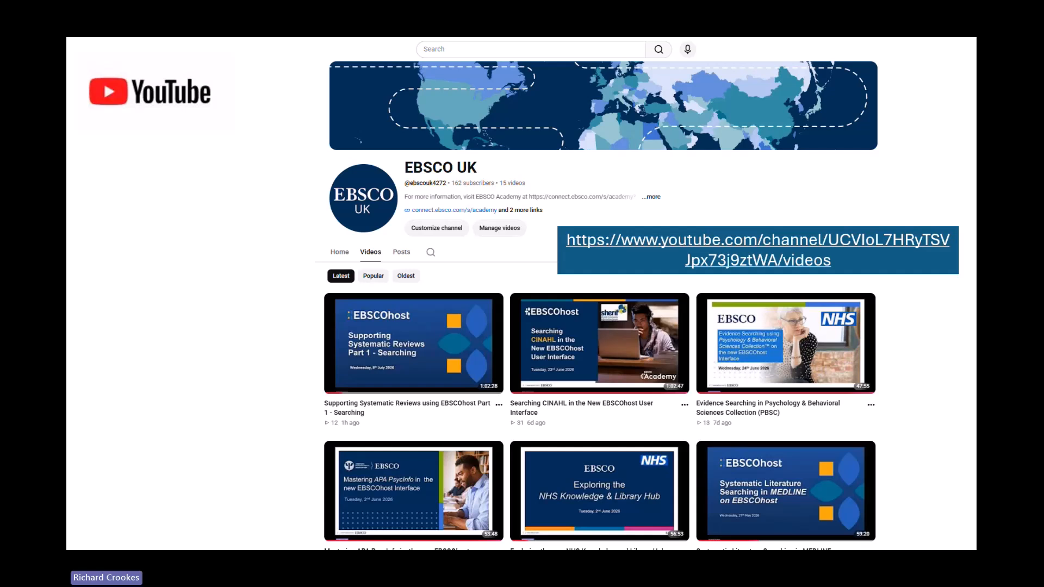
pyautogui.press('Right')
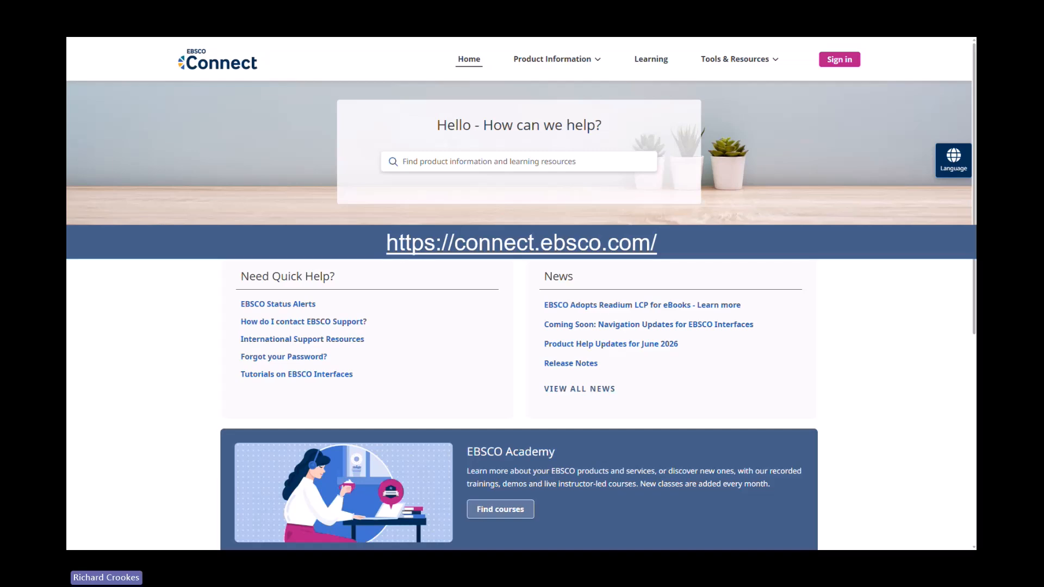
pyautogui.press('Right')
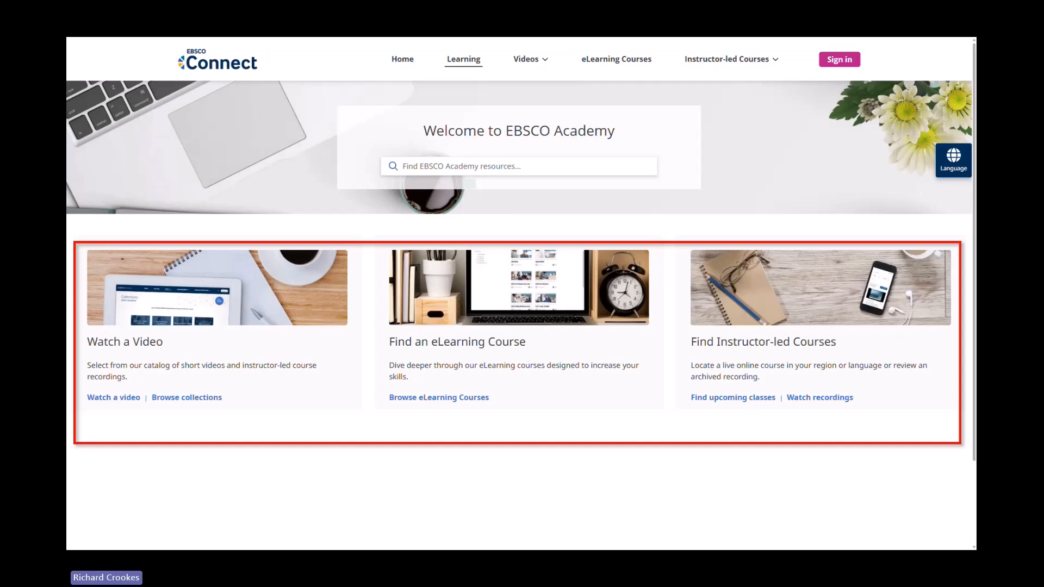
pyautogui.press('Right')
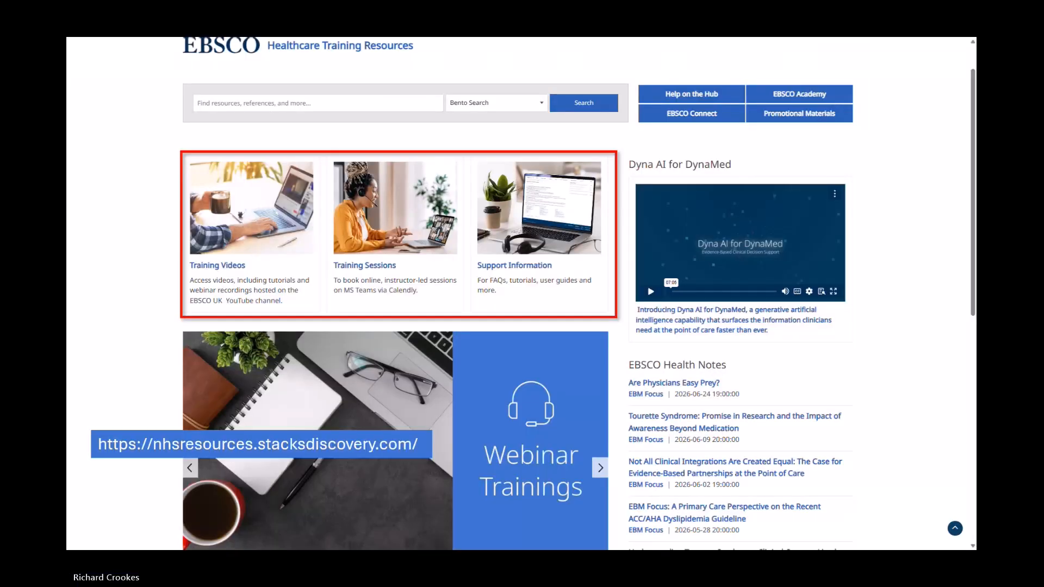